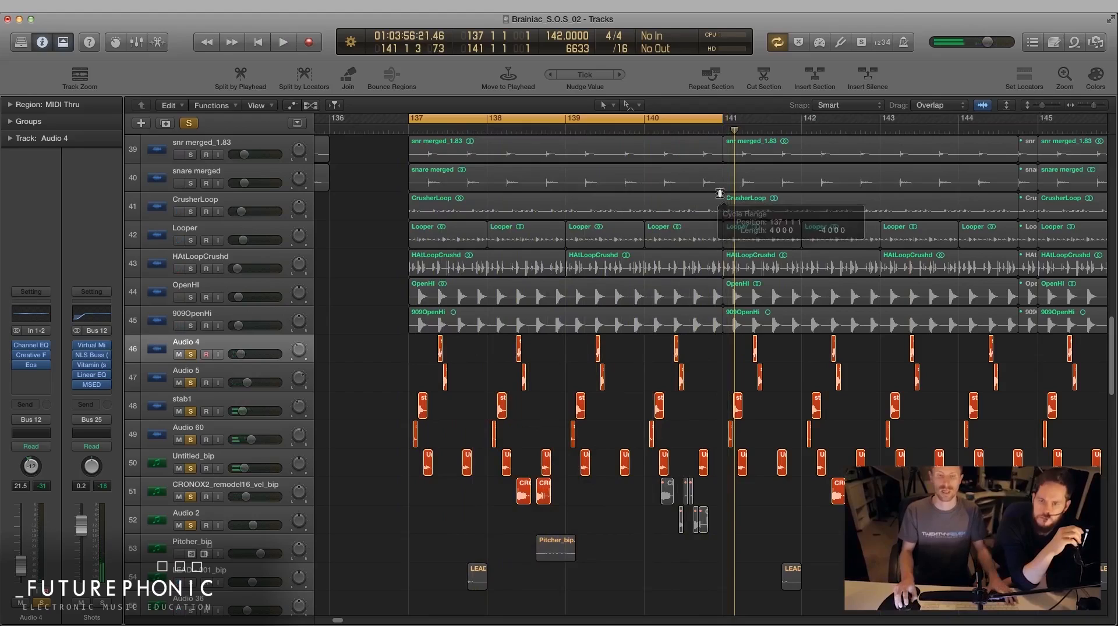
# - Play back the soloed stab tracks, Audio 4 through Audio 2, over the bar 137 to 141 cycle range
pyautogui.press('super+Down')
pyautogui.press('super+Down')
pyautogui.press('super+Right')
pyautogui.press('super+Right')
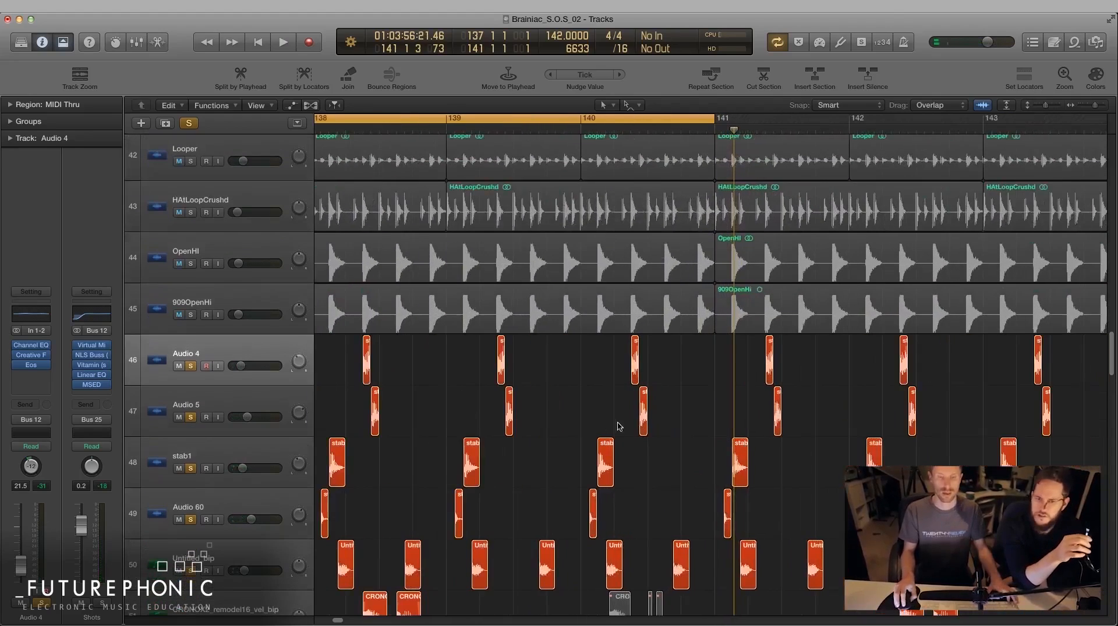
pyautogui.press('super+Right')
pyautogui.scroll(-4, 586, 413)
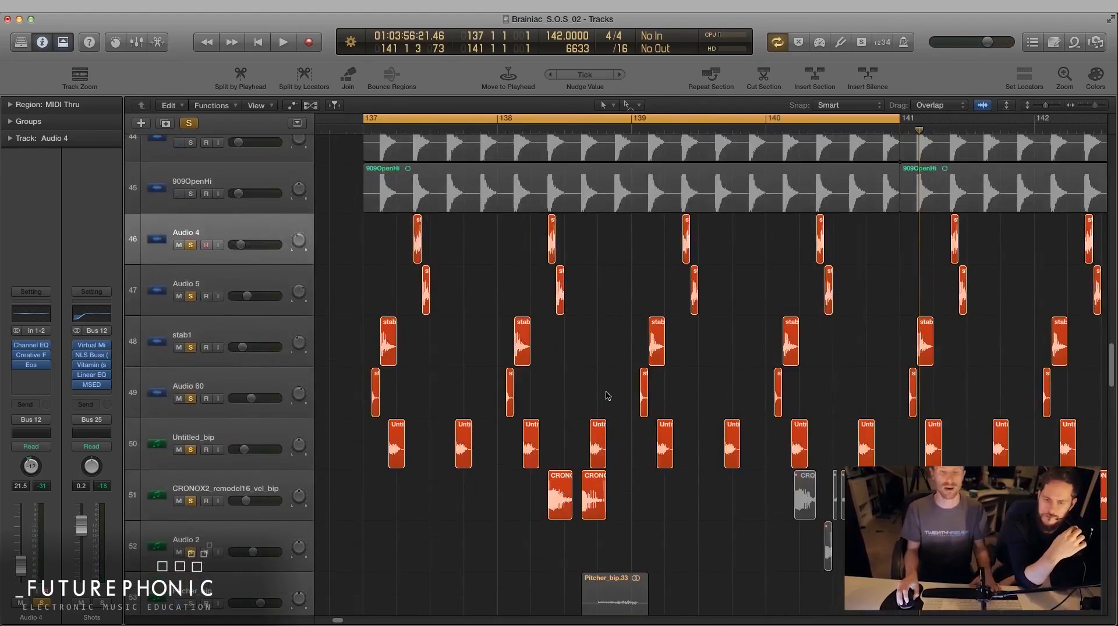
pyautogui.press('space')
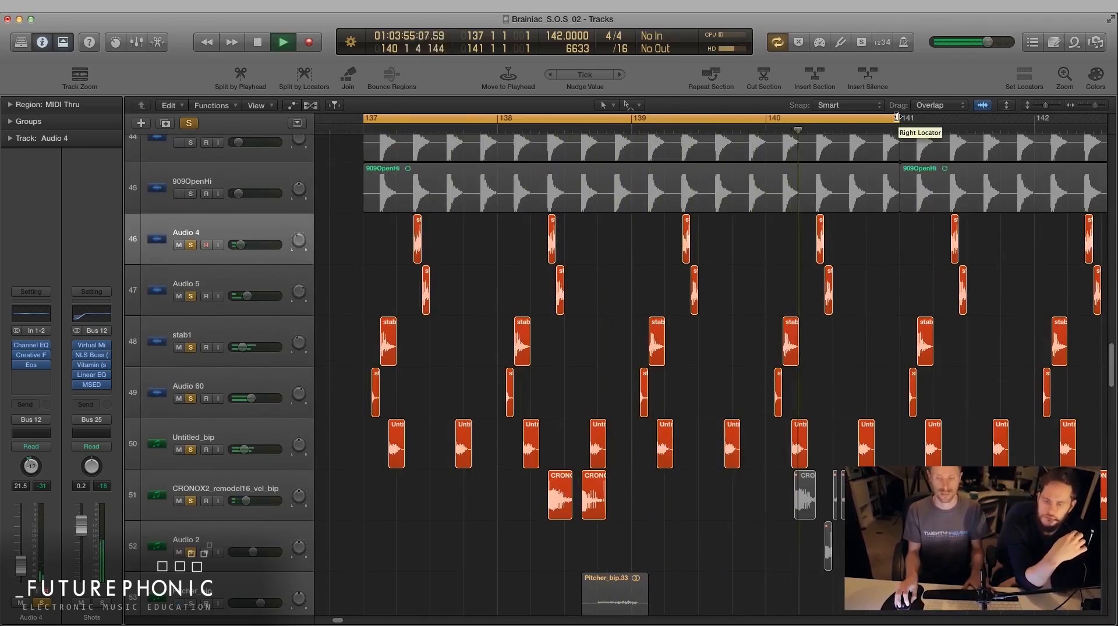
# - Unmute the six muted regions around bar 140 on the CRONOX2_remodel16_vel_bip and Audio 2 tracks and play the loop
pyautogui.press('space')
pyautogui.moveTo(841, 472); pyautogui.dragTo(763, 564)
pyautogui.click(764, 133)
pyautogui.press('space')
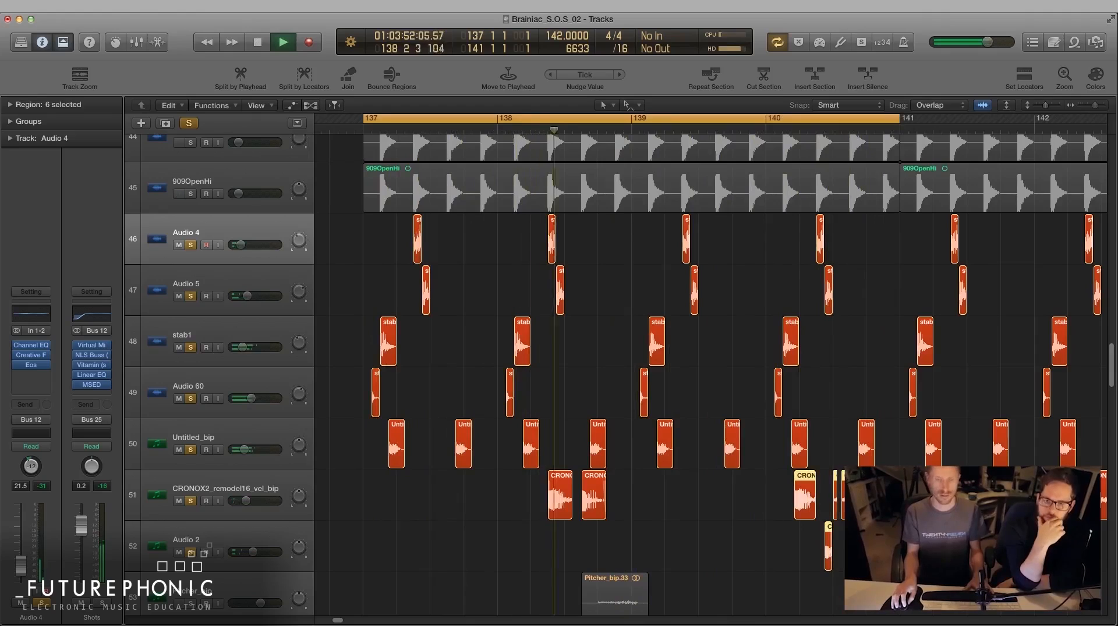
# - Solo the KB and BTZ bus tracks during playback to hear the stabs together with the drums and bass
pyautogui.press('super+Up')
pyautogui.press('super+Up')
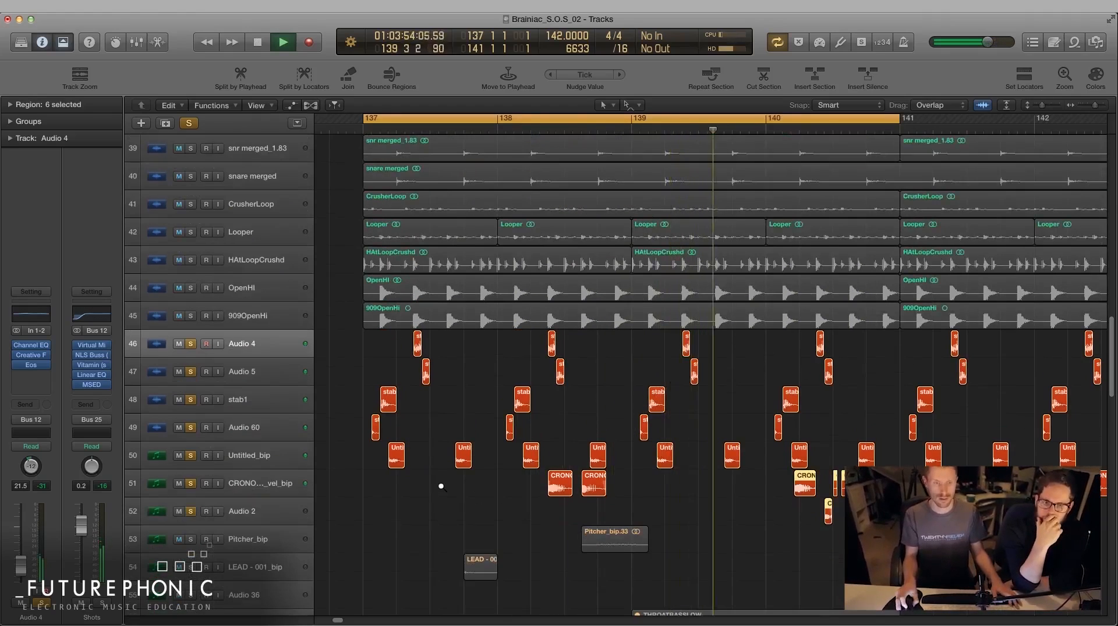
pyautogui.scroll(2, 442, 486)
pyautogui.scroll(15, 397, 476)
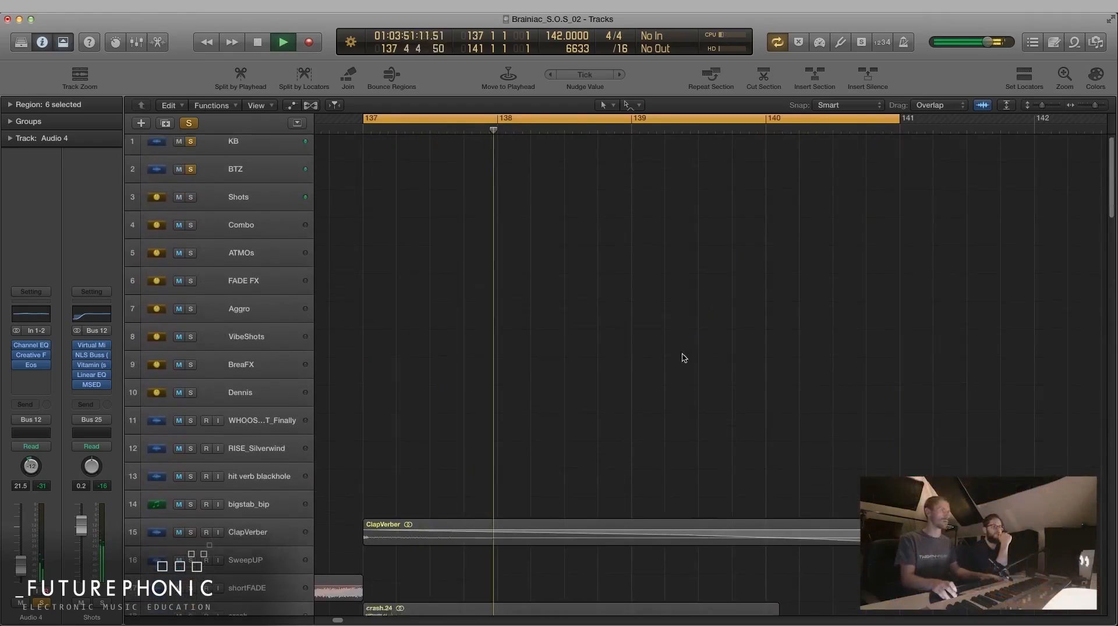
pyautogui.scroll(-15, 684, 357)
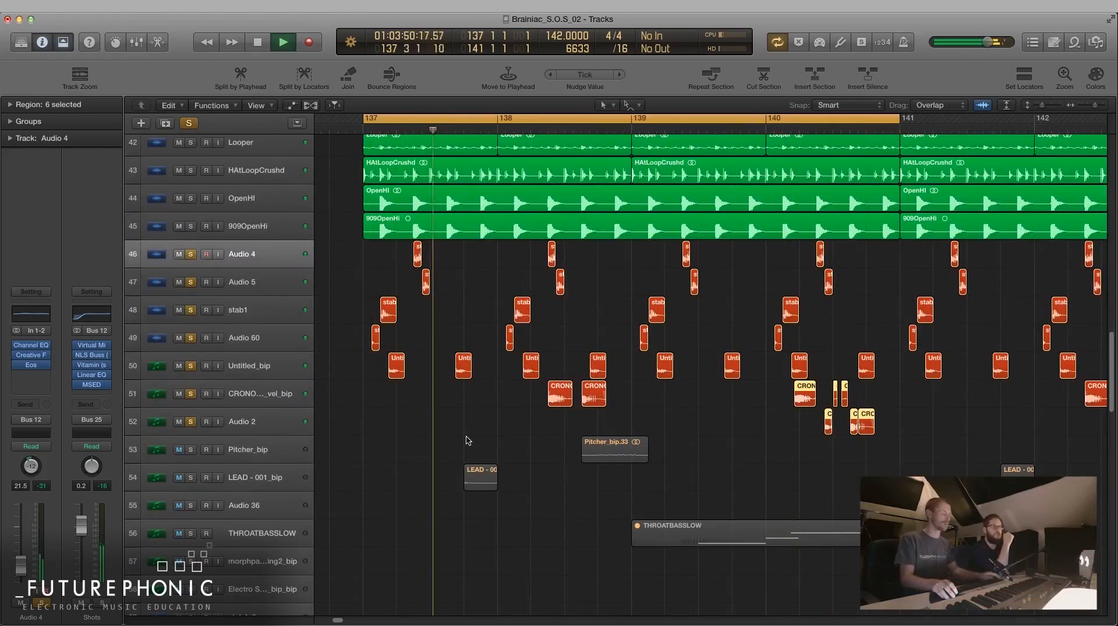
# - Stop playback and turn off solo on the KB and BTZ channels in the mixer
pyautogui.press('x')
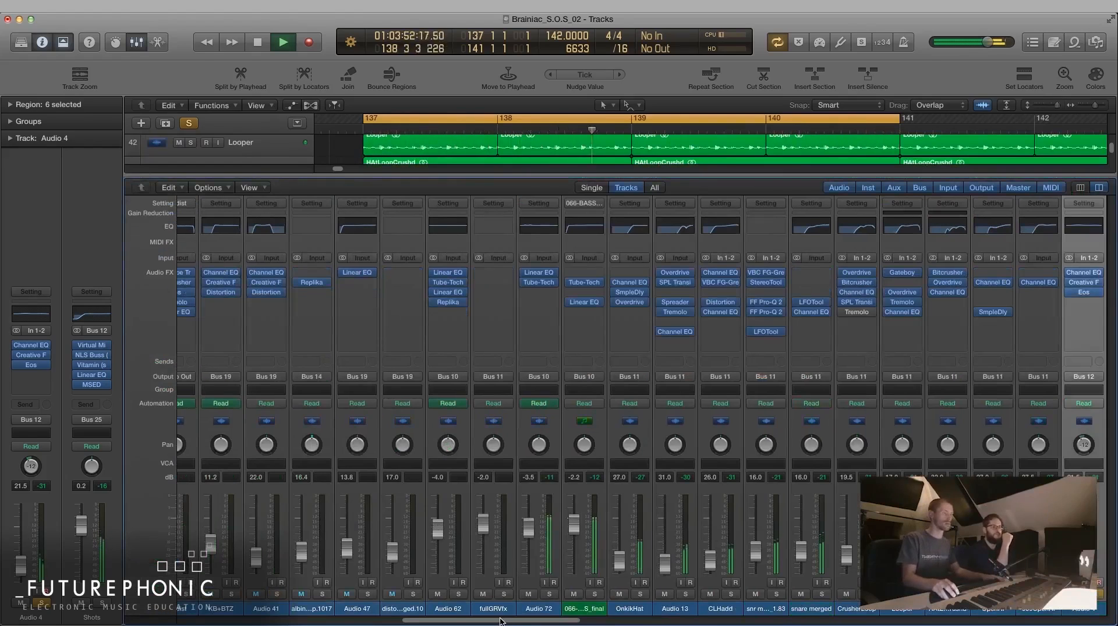
pyautogui.moveTo(195, 540); pyautogui.dragTo(194, 547)
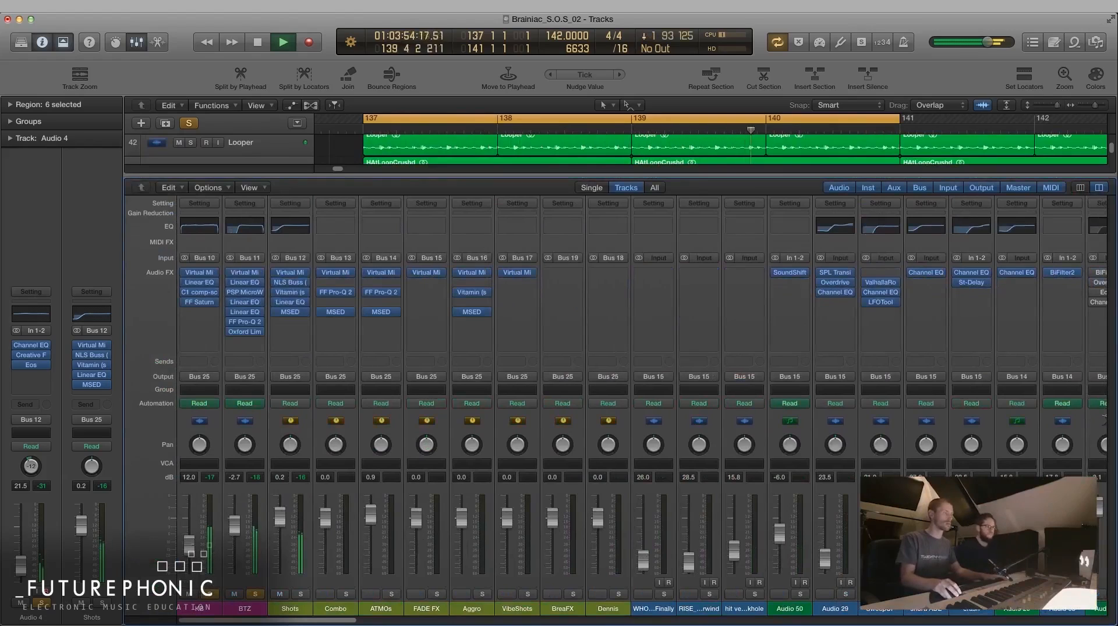
pyautogui.press('space')
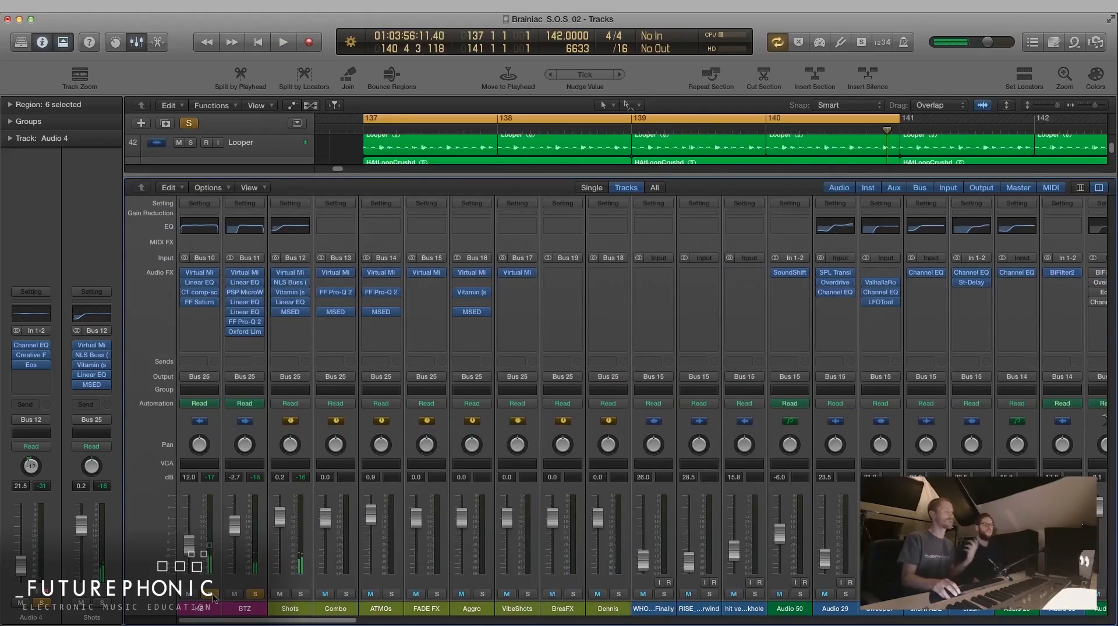
pyautogui.click(255, 593)
pyautogui.press('x')
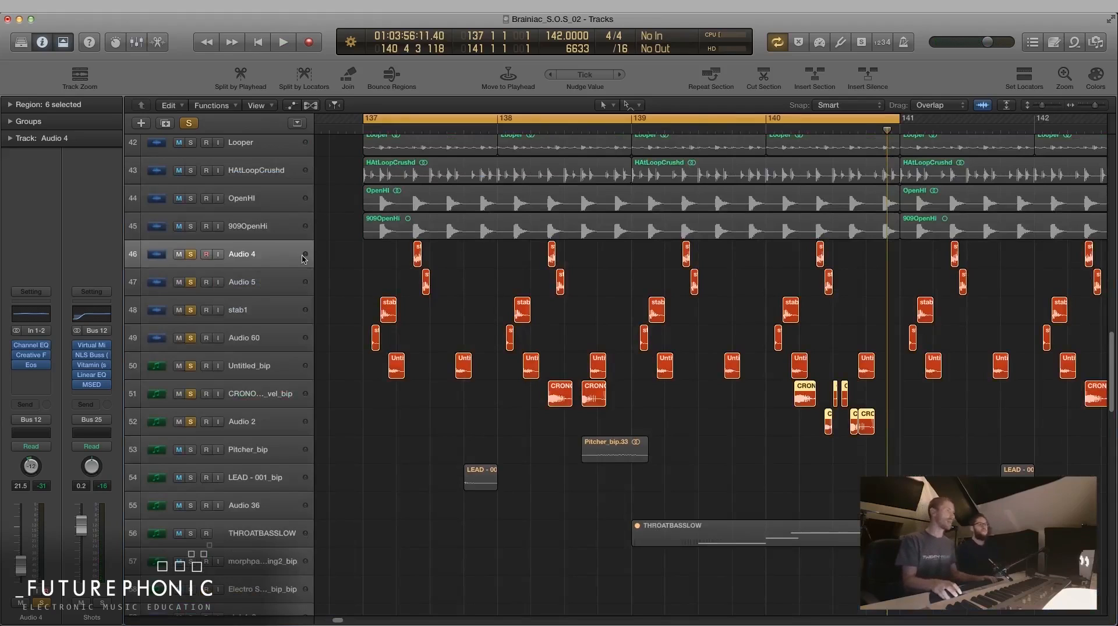
# - Step through the tracks from Audio 4 down to Audio 2 to inspect the plug-ins on their channel strips
pyautogui.click(251, 259)
pyautogui.press('Down')
pyautogui.press('Down')
pyautogui.press('Down')
pyautogui.press('Down')
pyautogui.press('Down')
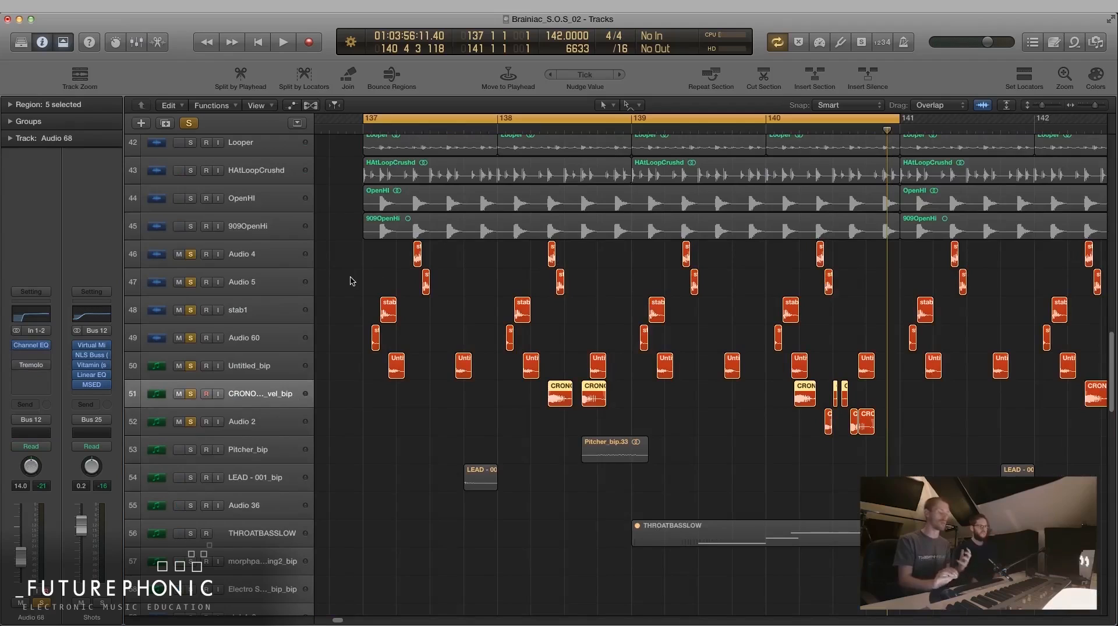
pyautogui.press('Down')
# - Mute the six regions around bar 140 on the CRONOX2_remodel16_vel_bip and Audio 2 tracks
pyautogui.click(910, 427)
pyautogui.moveTo(933, 419); pyautogui.dragTo(778, 429)
pyautogui.moveTo(901, 383); pyautogui.dragTo(733, 440)
pyautogui.hotkey('ctrl', 'm')
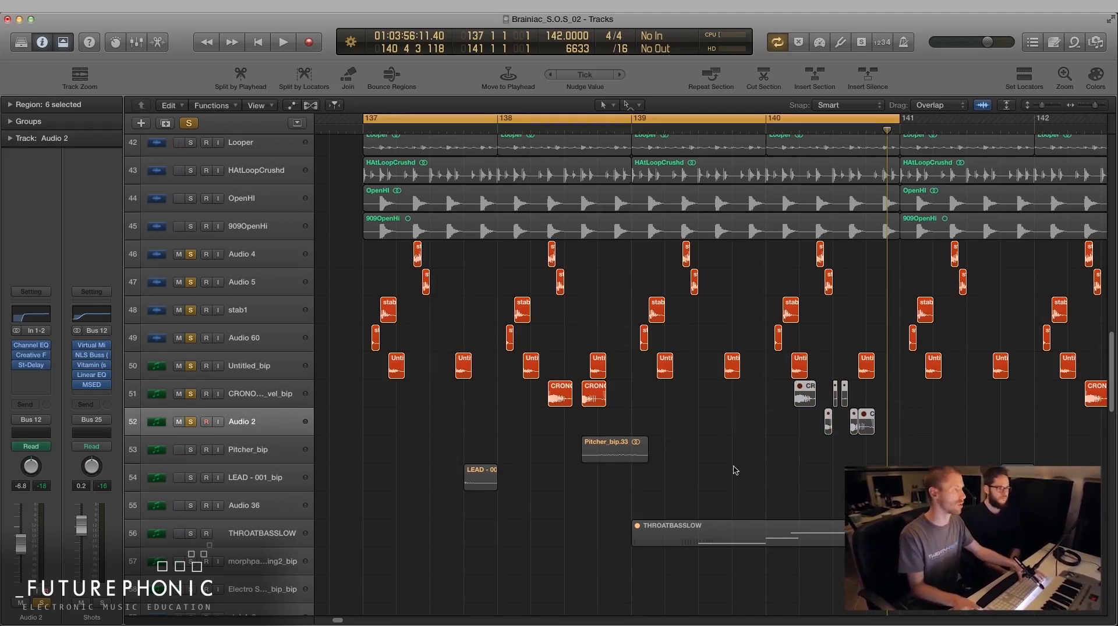
# - Play the soloed stabs and examine their spectrum and stereo image in the RME DIGICheck Totalyser
pyautogui.press('space')
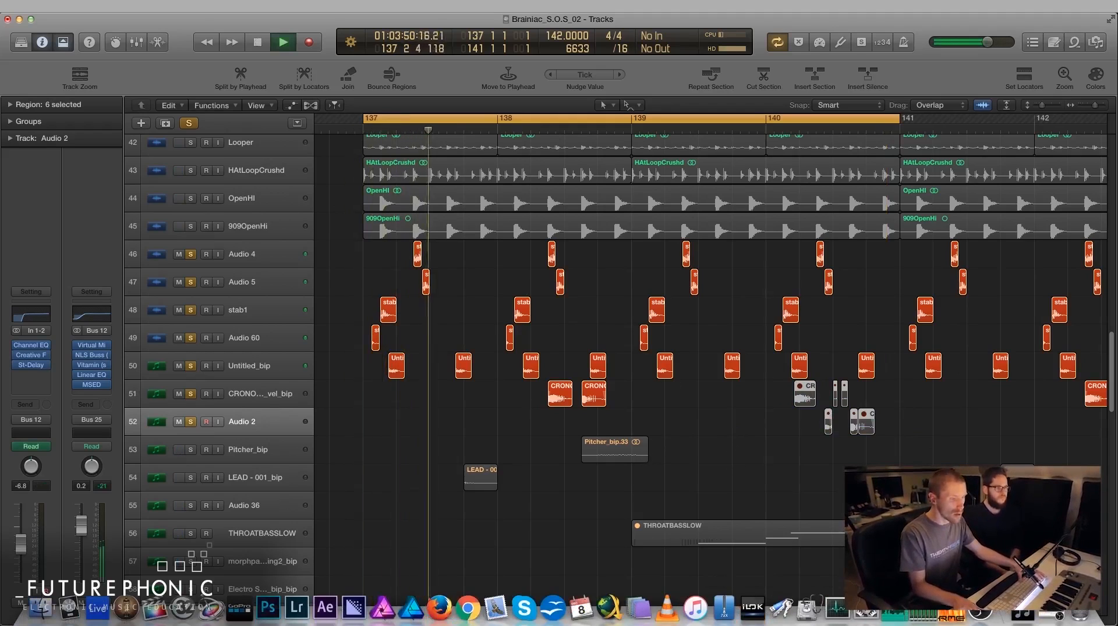
pyautogui.click(836, 617)
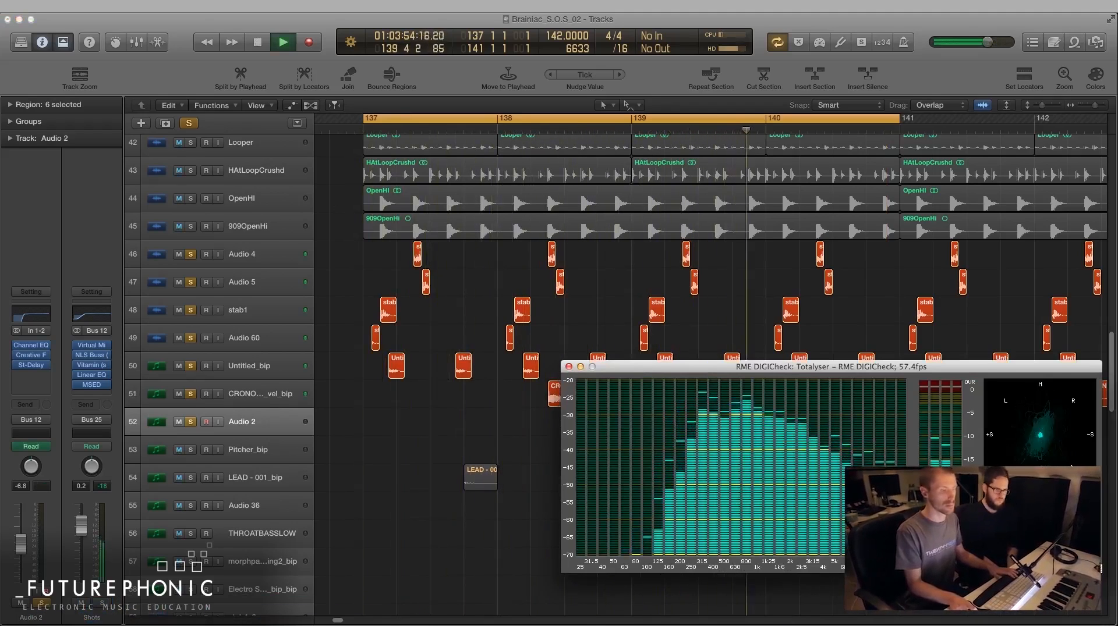
pyautogui.click(496, 427)
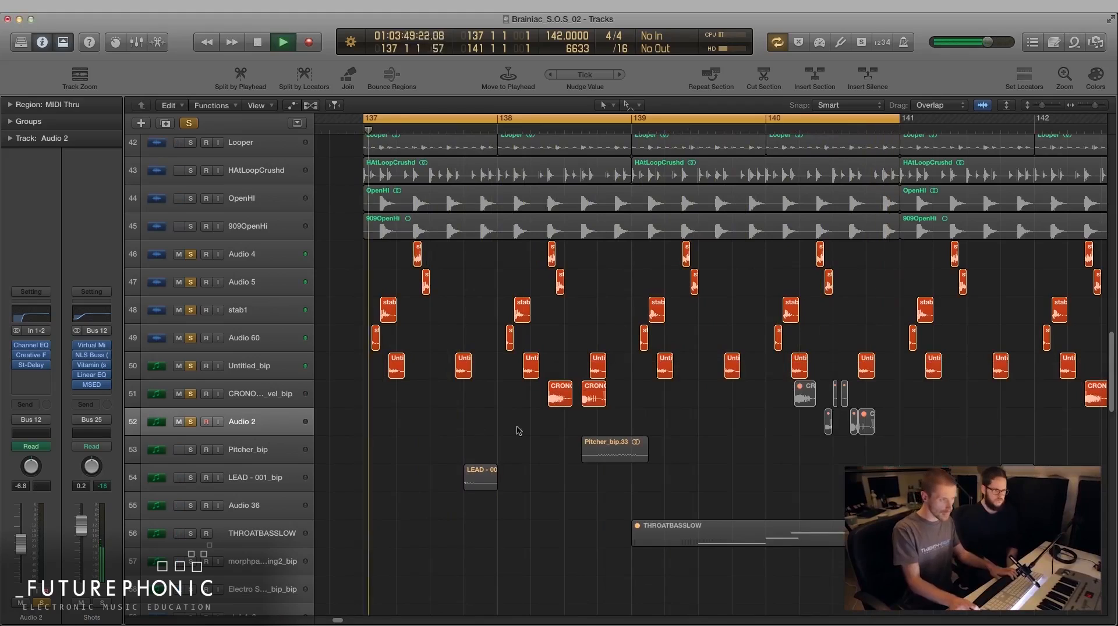
pyautogui.press('space')
pyautogui.click(787, 608)
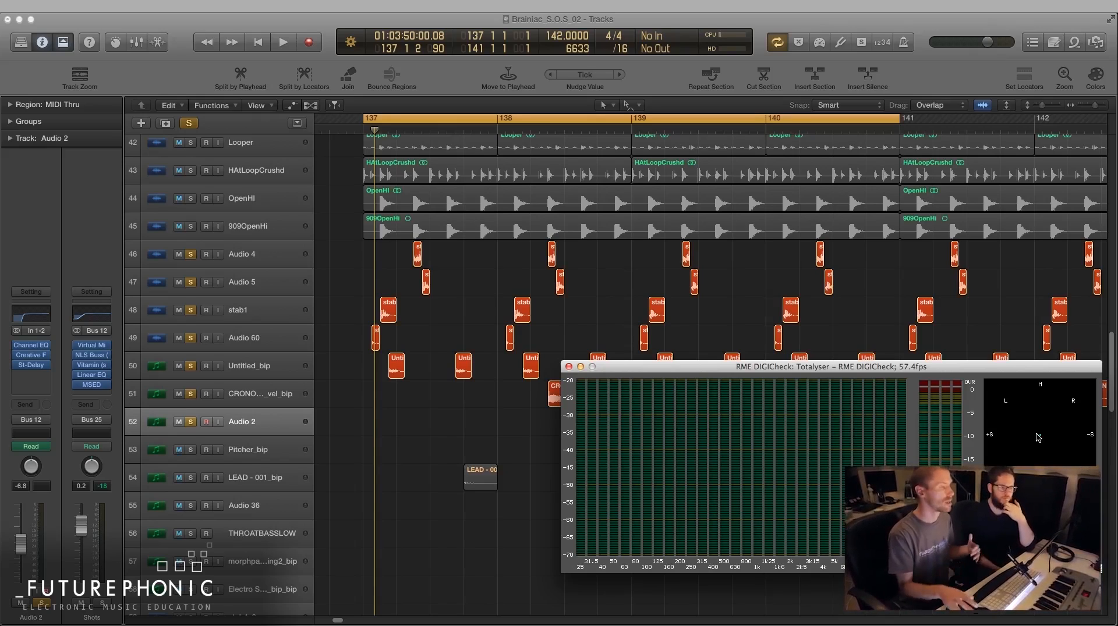
# - Go back to the Logic project and compare the channel strips of the stab tracks between Audio 4 and Untitled_bip
pyautogui.click(250, 315)
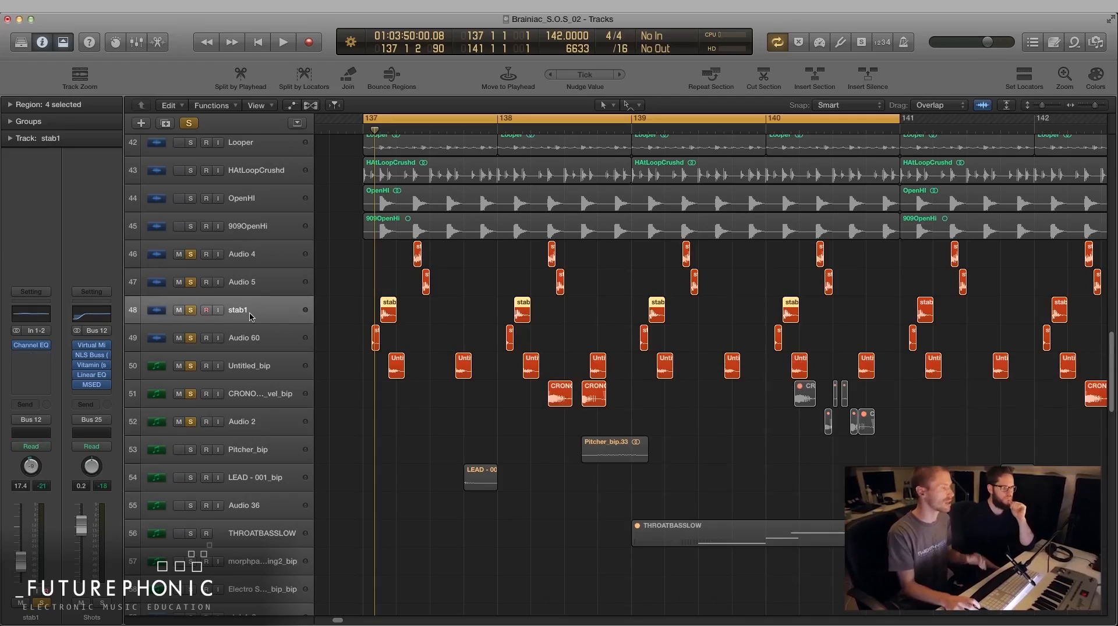
pyautogui.press('Up')
pyautogui.press('Up')
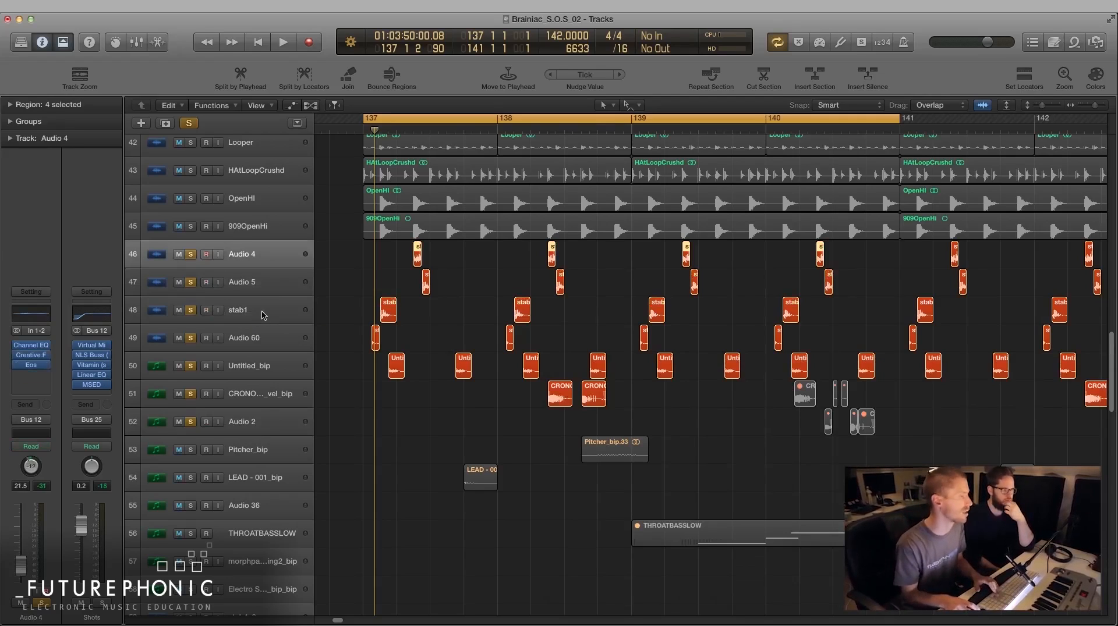
pyautogui.press('Down')
pyautogui.press('Down')
pyautogui.press('Down')
pyautogui.press('Down')
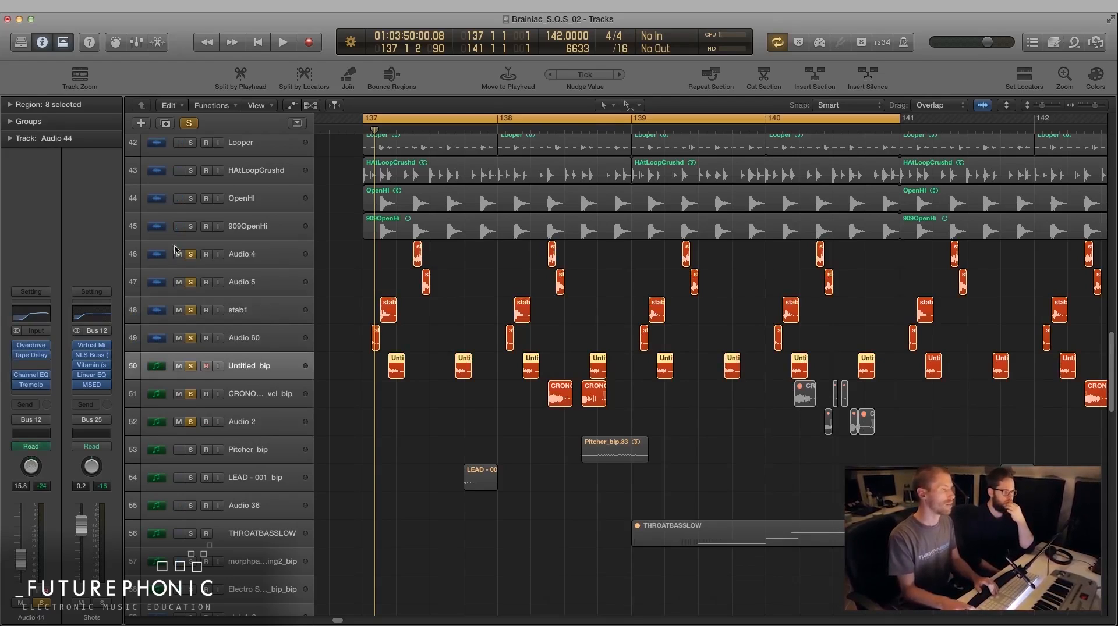
pyautogui.click(244, 283)
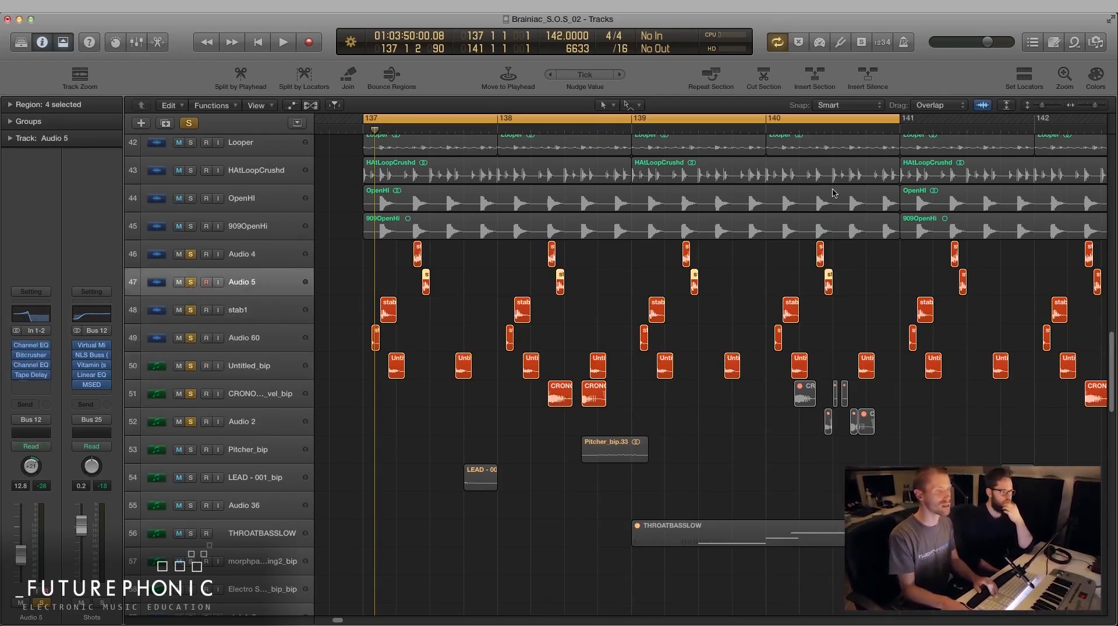
# - Shorten the cycle range to the single bar from 137 to 138 and enlarge the stab regions there
pyautogui.moveTo(905, 123); pyautogui.dragTo(497, 259)
pyautogui.press('super+Down')
pyautogui.press('super+Down')
pyautogui.press('super+Right')
pyautogui.press('super+Right')
pyautogui.press('super+Right')
pyautogui.press('super+Right')
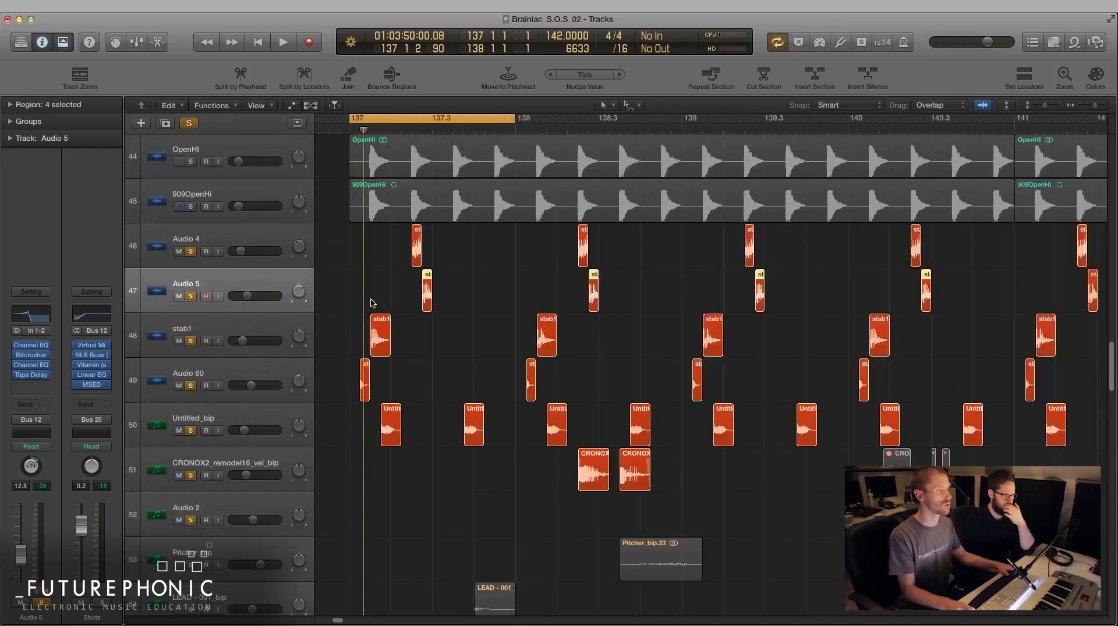
pyautogui.hscroll(-3, 489, 319)
pyautogui.scroll(1, 476, 324)
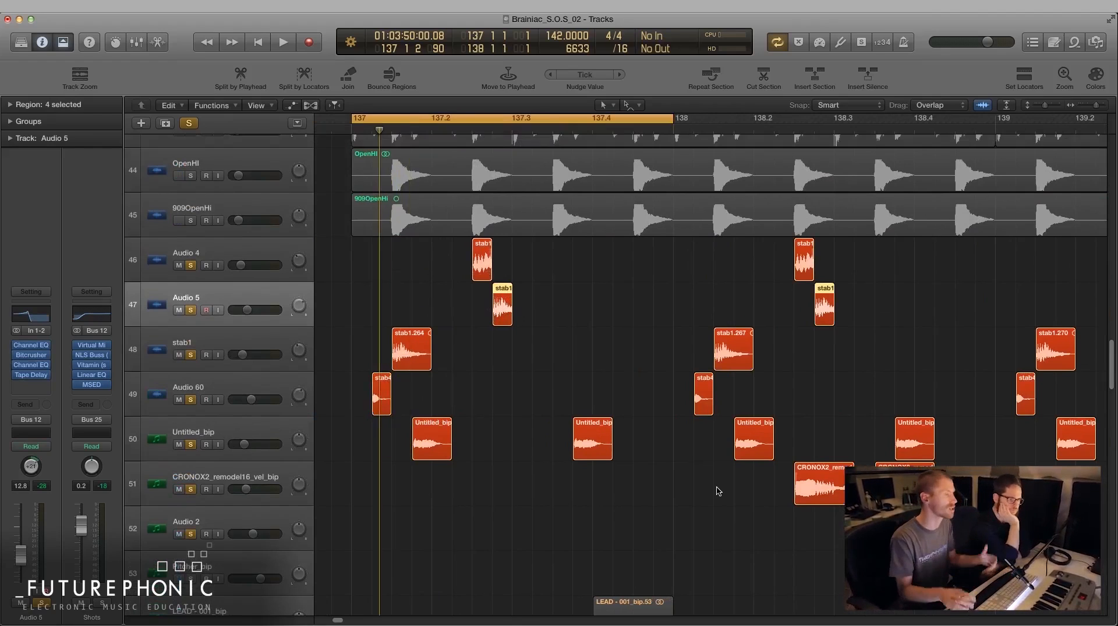
# - Turn off solo on Audio 5 through Audio 2 so only Audio 4 stays soloed, and audition that track
pyautogui.click(614, 358)
pyautogui.hscroll(-2, 351, 325)
pyautogui.moveTo(194, 312); pyautogui.dragTo(191, 534)
pyautogui.press('space')
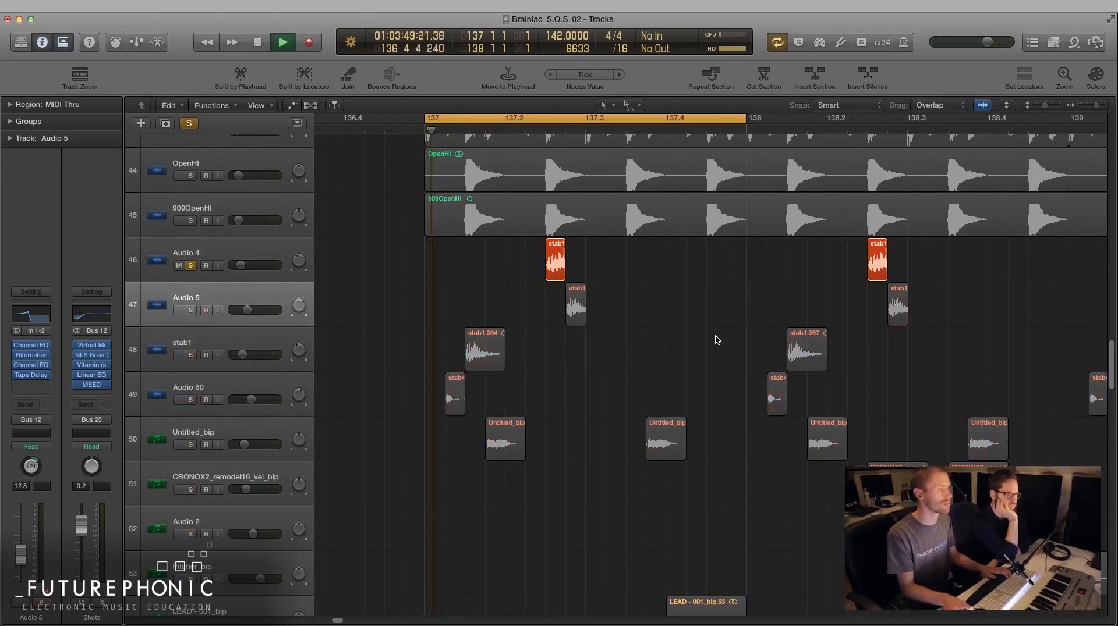
pyautogui.click(237, 246)
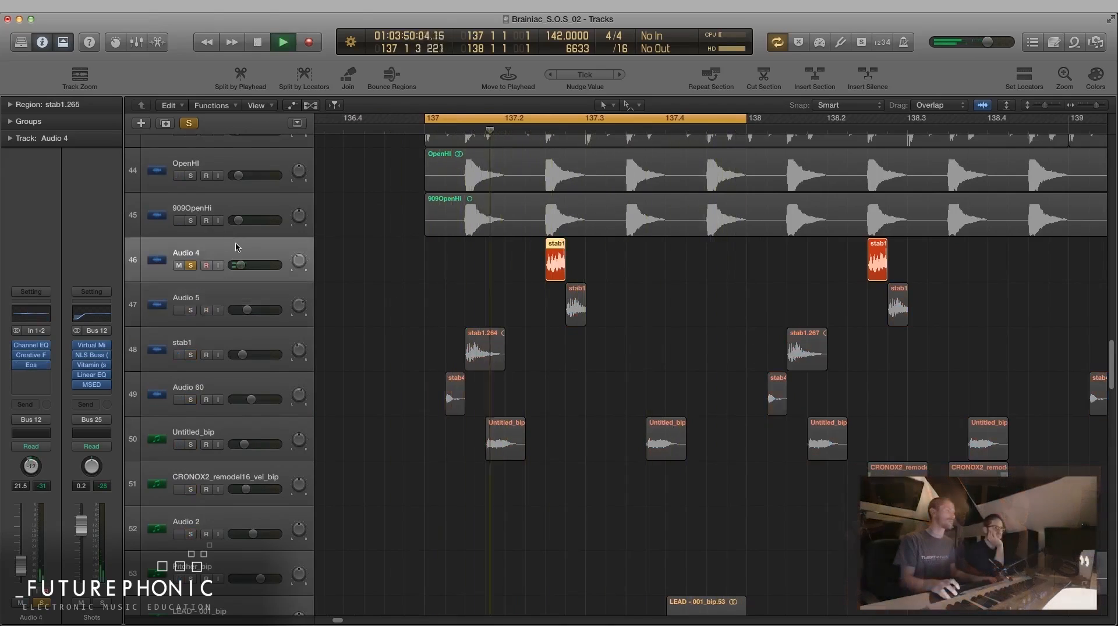
pyautogui.press('space')
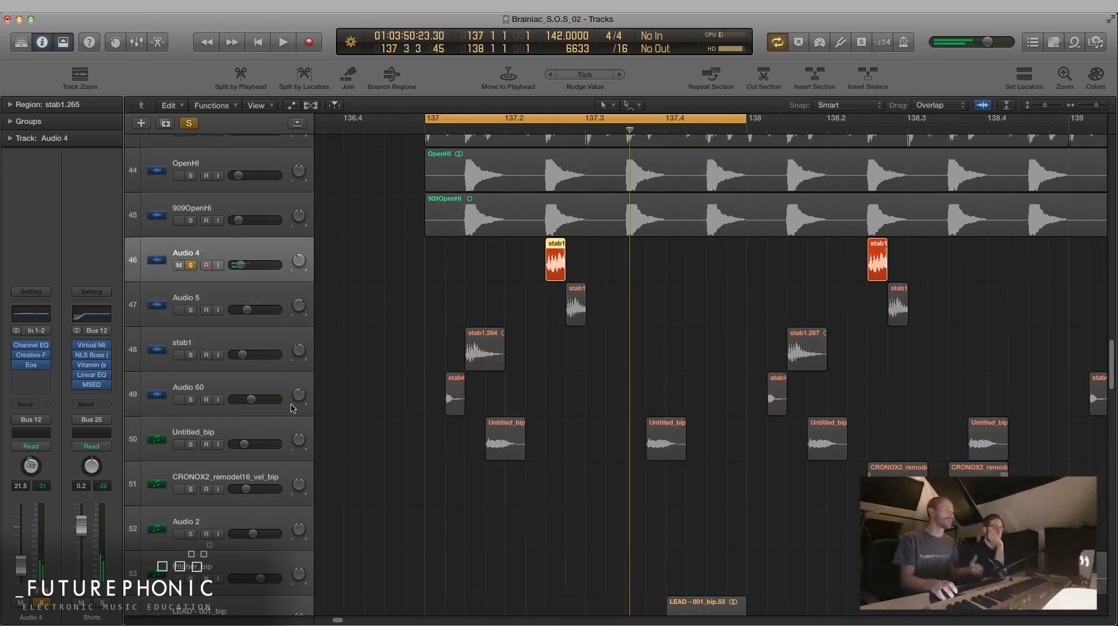
# - Open the Eos reverb on the Audio 4 track and switch its algorithm to Superhall
pyautogui.click(32, 365)
pyautogui.moveTo(107, 52); pyautogui.dragTo(927, 19)
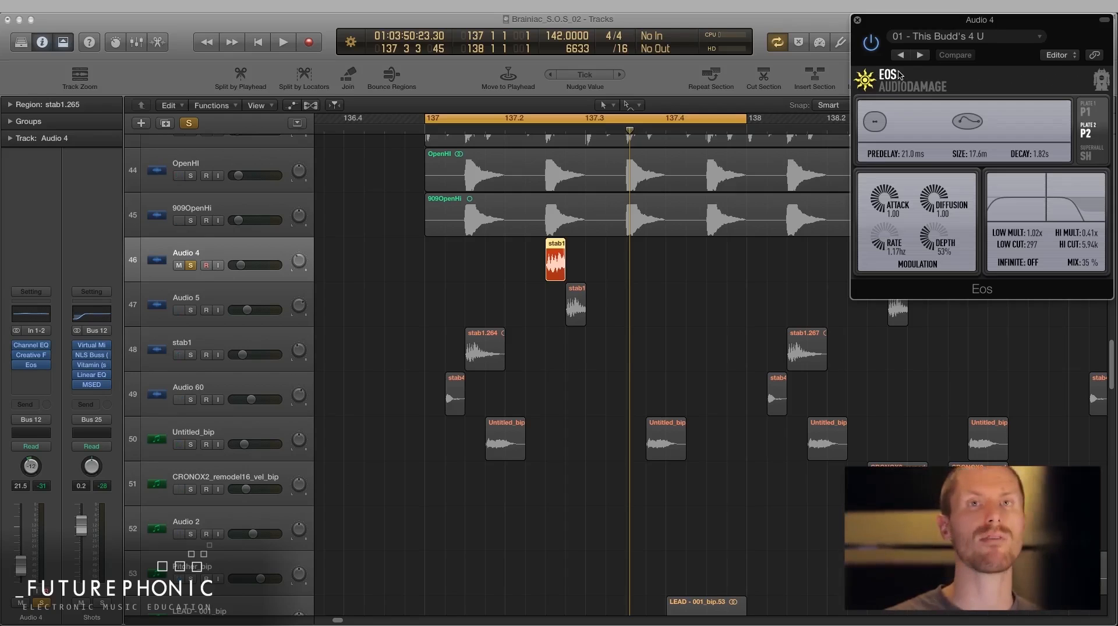
pyautogui.click(1085, 155)
# - Set the Eos size to 58.9 m and decay to 0.94 s, and audition the stab with cycle mode off
pyautogui.press('space')
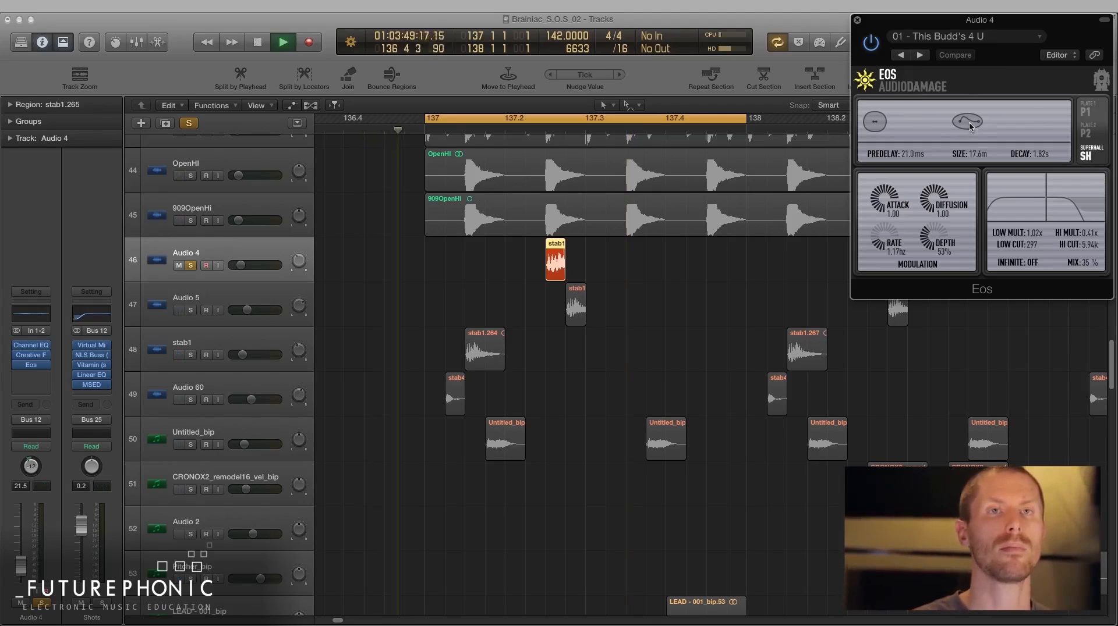
pyautogui.press('space')
pyautogui.press('c')
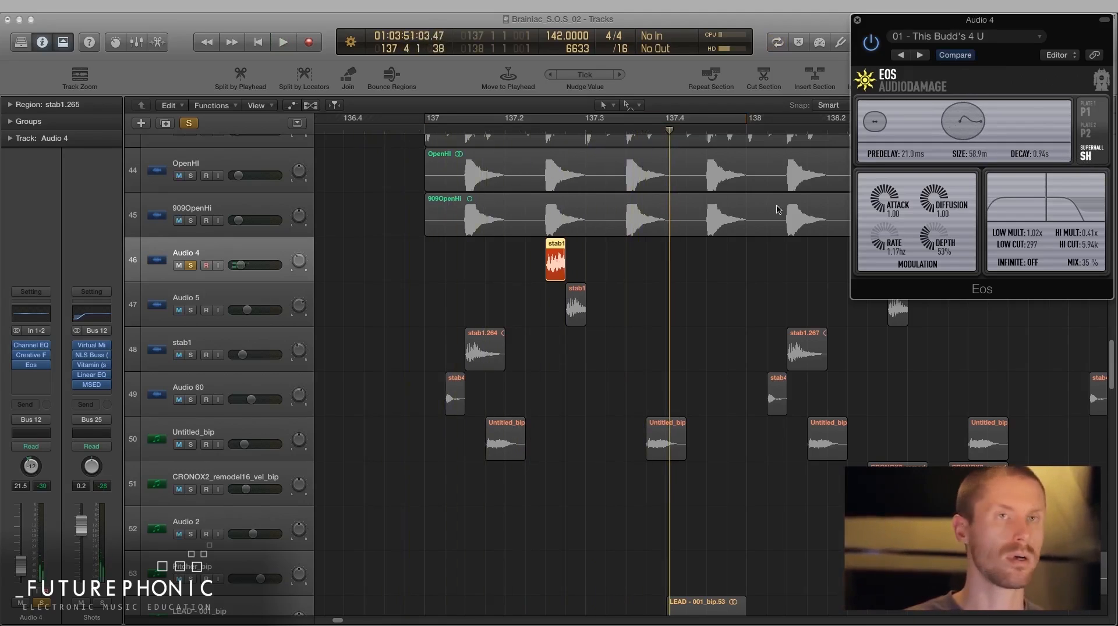
pyautogui.press('space')
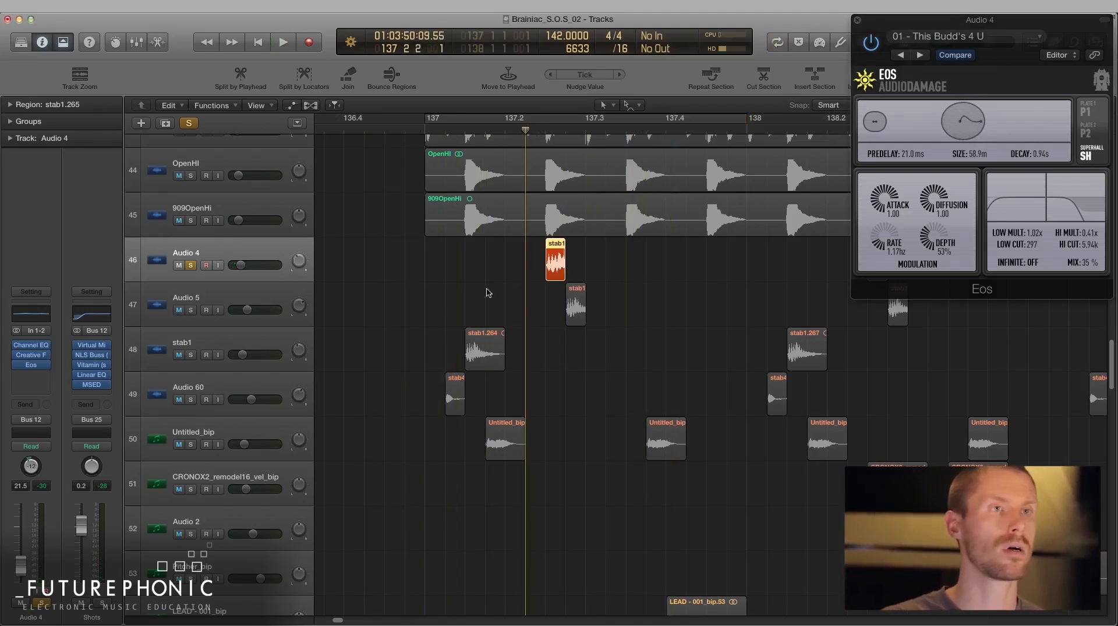
# - Raise the Eos mix to 66 % and the decay to about 9.95 s, and audition the long reverb tail
pyautogui.moveTo(1088, 262); pyautogui.dragTo(1079, 179)
pyautogui.press('space')
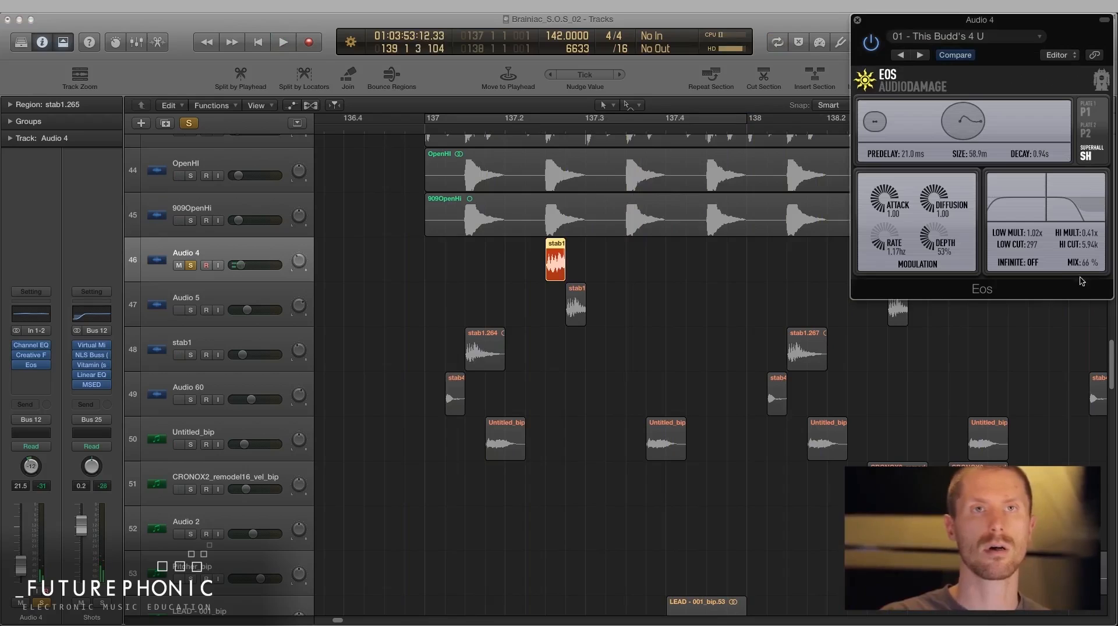
pyautogui.press('space')
pyautogui.moveTo(1007, 158); pyautogui.dragTo(1039, 139)
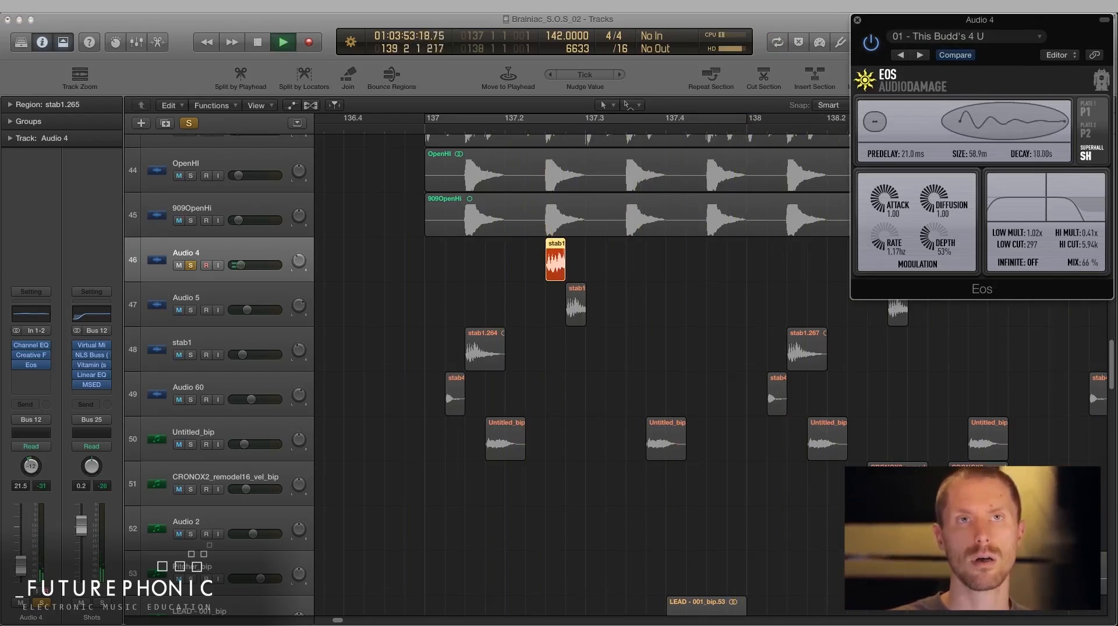
pyautogui.press('space')
pyautogui.click(507, 128)
pyautogui.press('space')
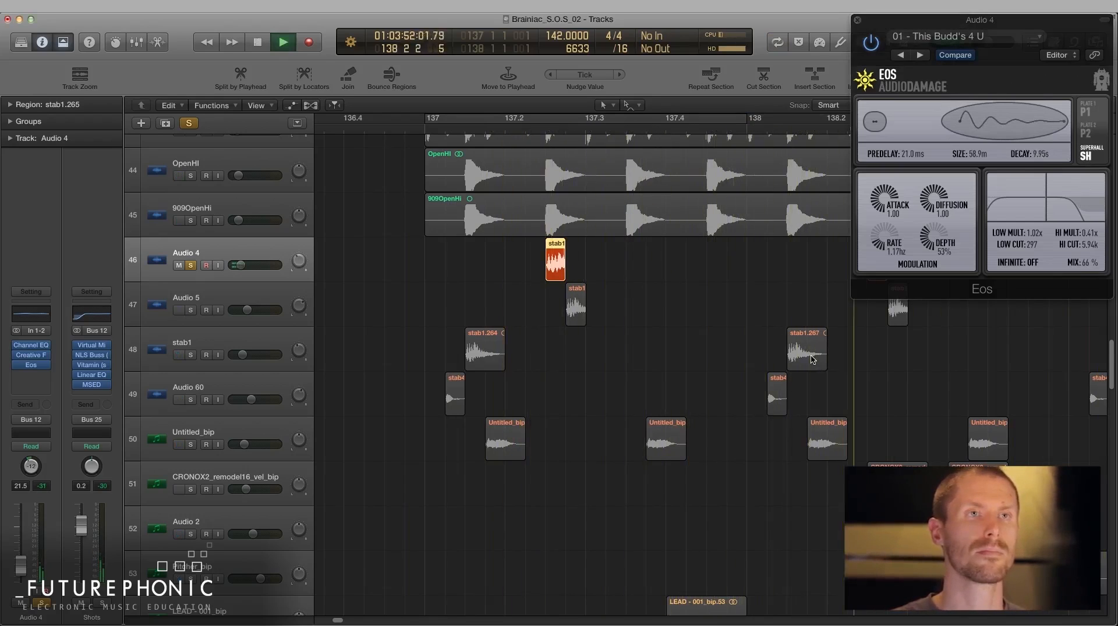
pyautogui.press('space')
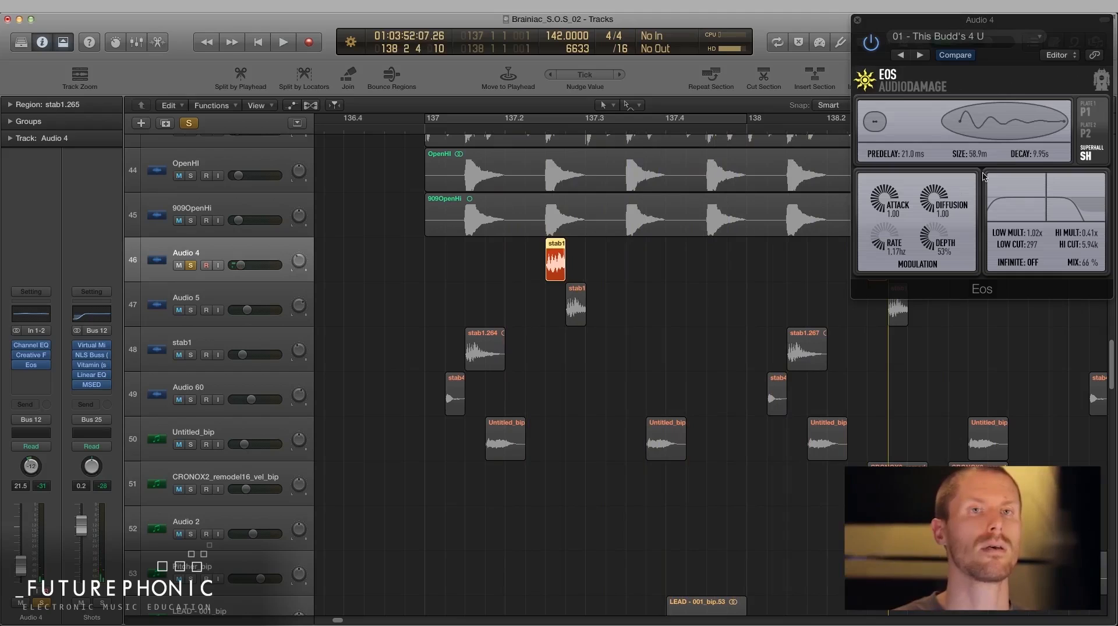
# - Reduce the Eos reverb to a size of 18.9 m, a decay of 1.92 s and a mix of 40 %
pyautogui.click(976, 212)
pyautogui.moveTo(975, 154); pyautogui.dragTo(978, 214)
pyautogui.moveTo(1040, 152); pyautogui.dragTo(1042, 236)
pyautogui.moveTo(1048, 179); pyautogui.dragTo(1067, 195)
pyautogui.moveTo(1088, 295); pyautogui.dragTo(1088, 417)
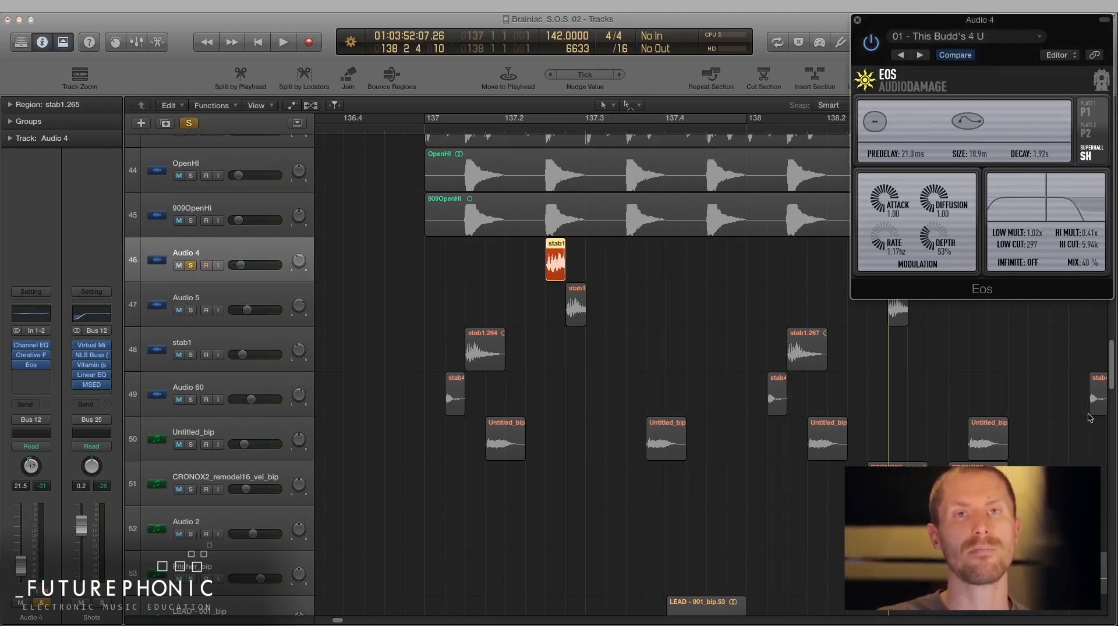
# - Refine the Eos reverb to a mix of 35 %, a size of 12.2 m and a decay of 1.11 s while auditioning the stab
pyautogui.moveTo(1089, 264); pyautogui.dragTo(1091, 282)
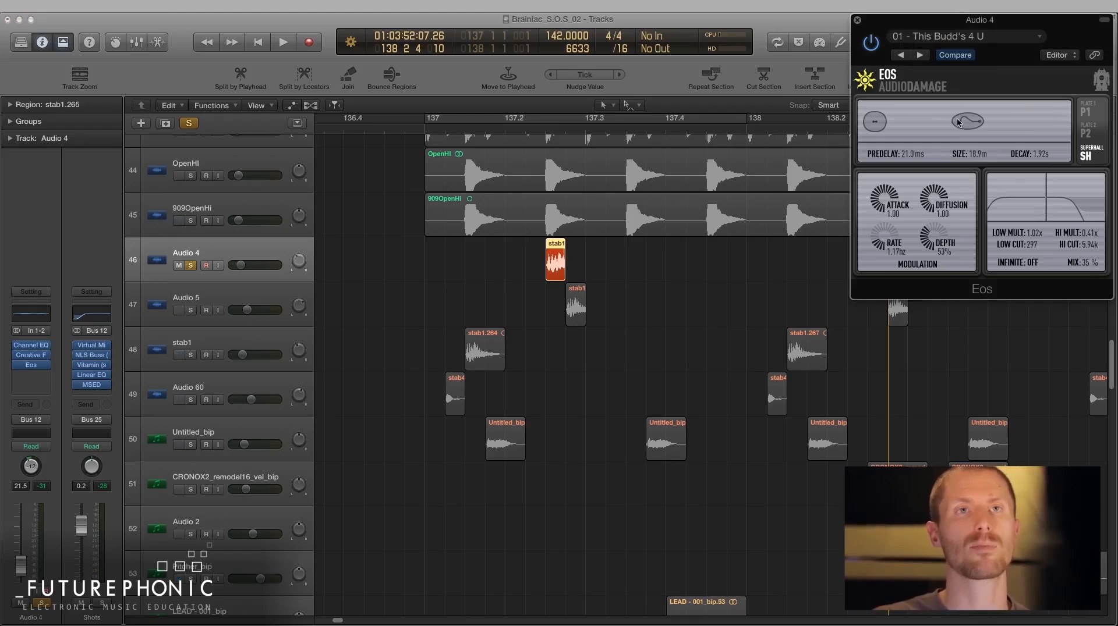
pyautogui.moveTo(958, 131); pyautogui.dragTo(983, 186)
pyautogui.press('space')
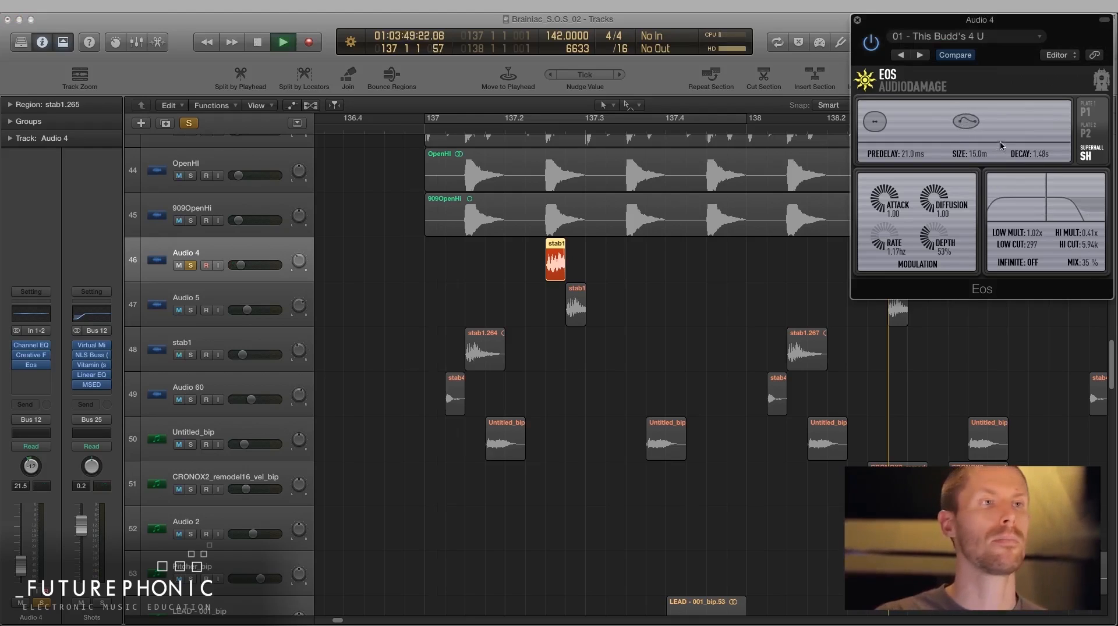
pyautogui.moveTo(1041, 158); pyautogui.dragTo(1043, 219)
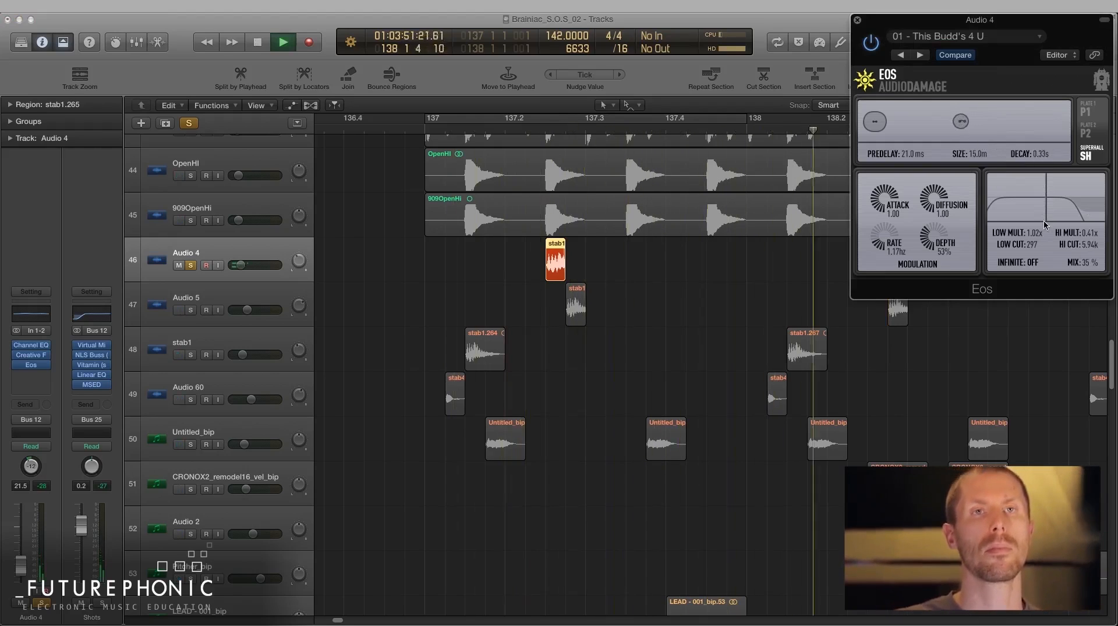
pyautogui.moveTo(1042, 200); pyautogui.dragTo(1040, 171)
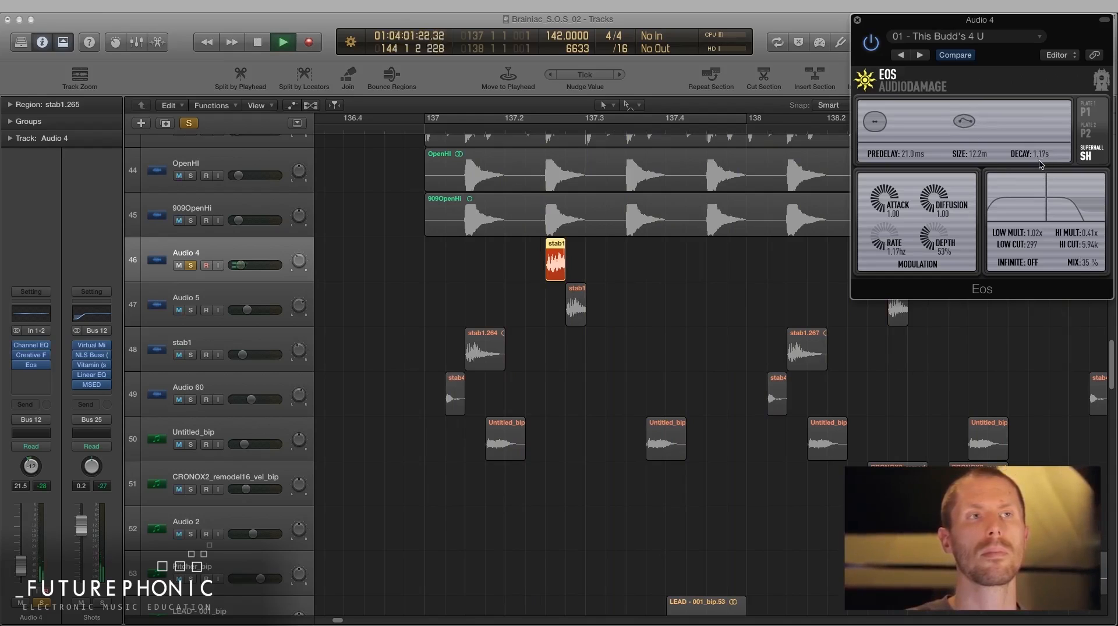
pyautogui.press('space')
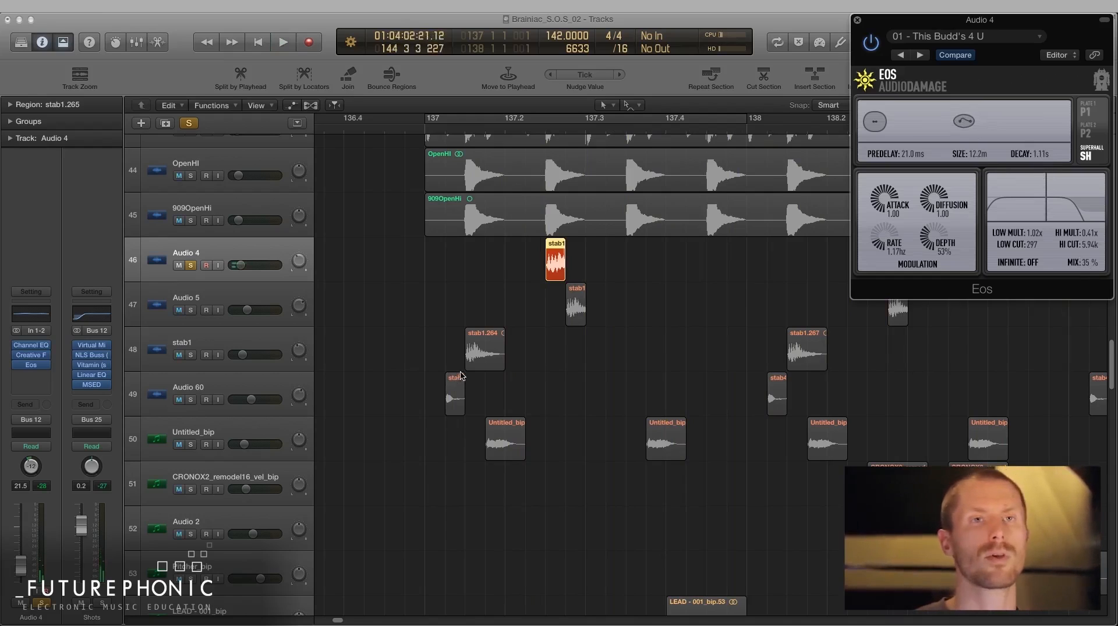
pyautogui.click(857, 21)
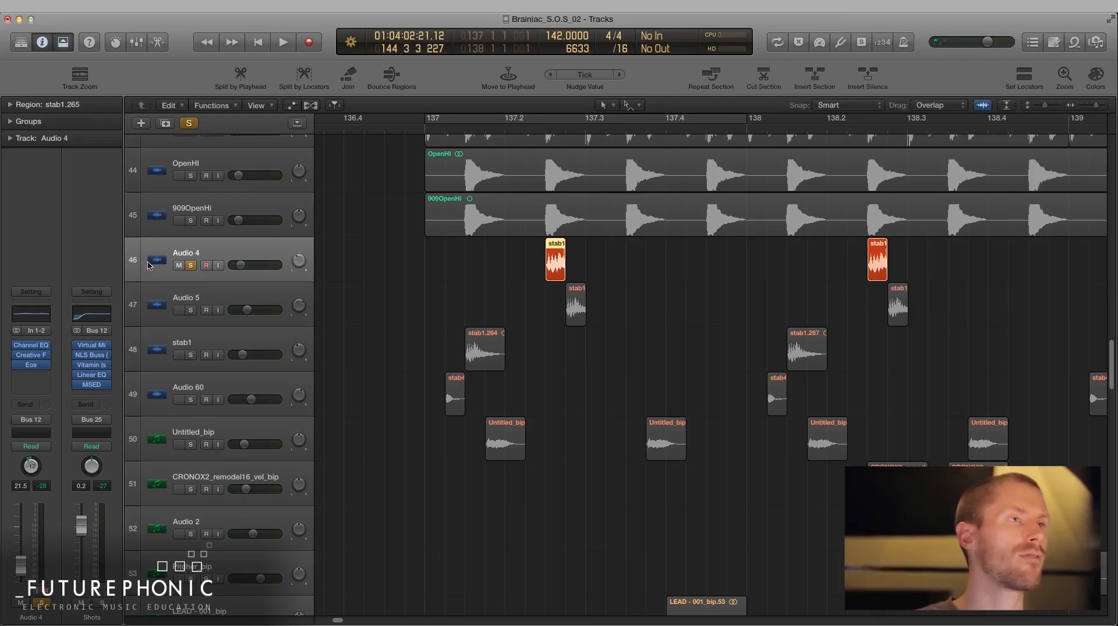
# - Open the Creative Filter on the Audio 4 track and audition the filtered stab
pyautogui.click(31, 355)
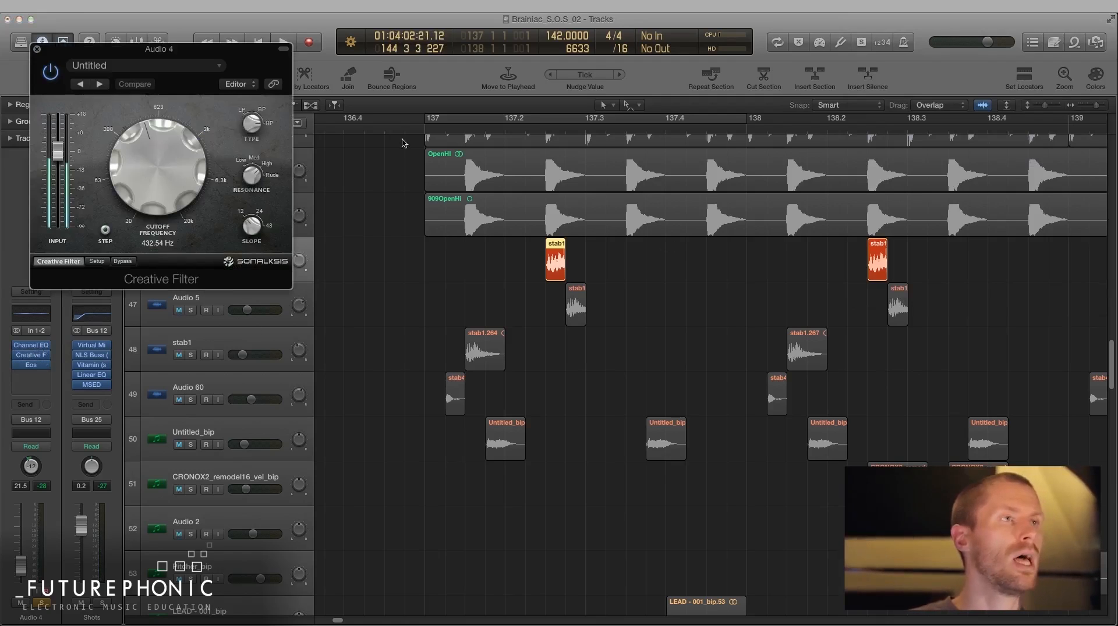
pyautogui.moveTo(150, 49); pyautogui.dragTo(553, 111)
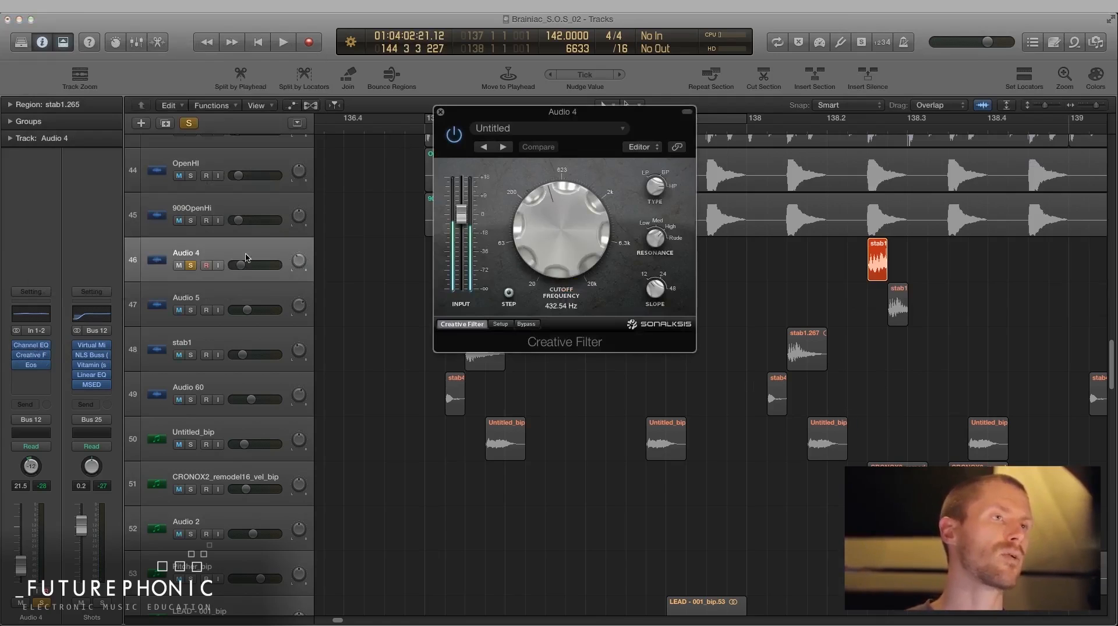
pyautogui.press('space')
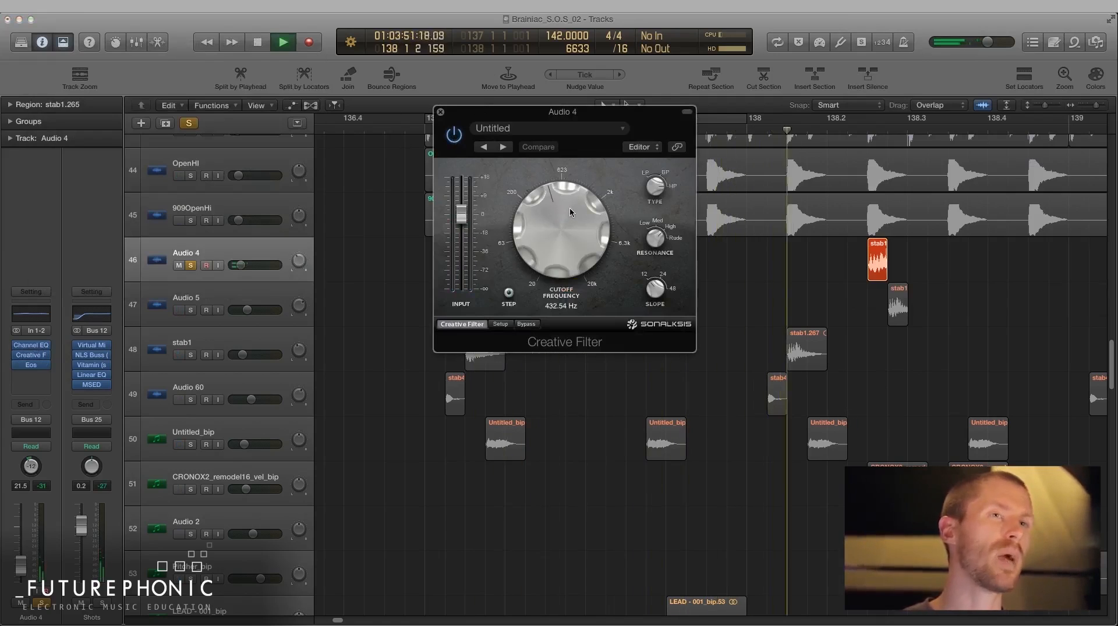
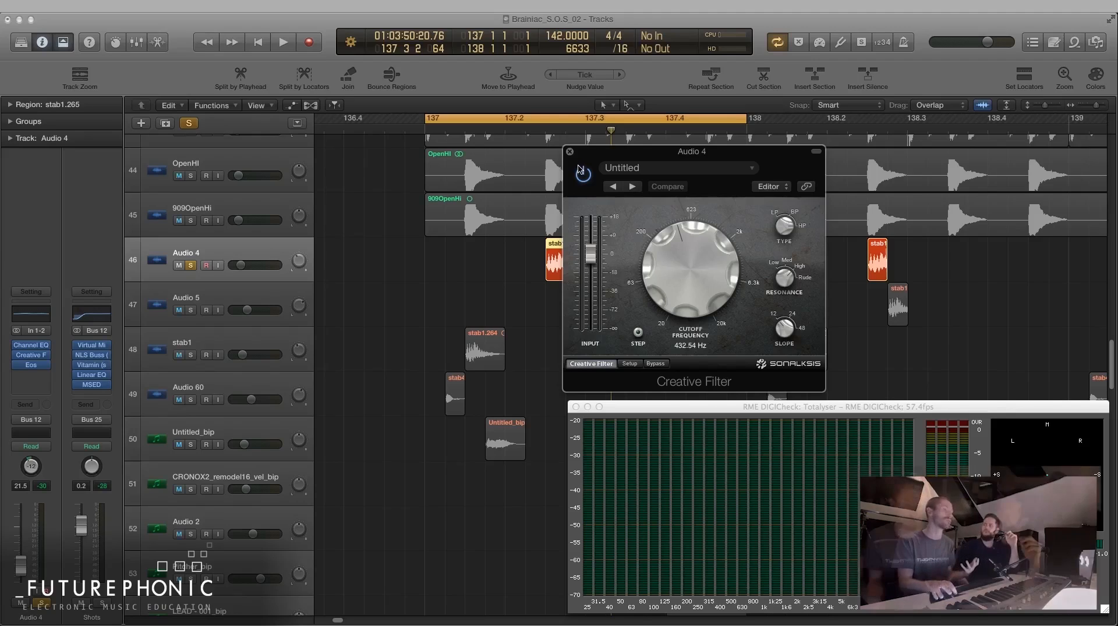
pyautogui.moveTo(619, 160); pyautogui.dragTo(622, 164)
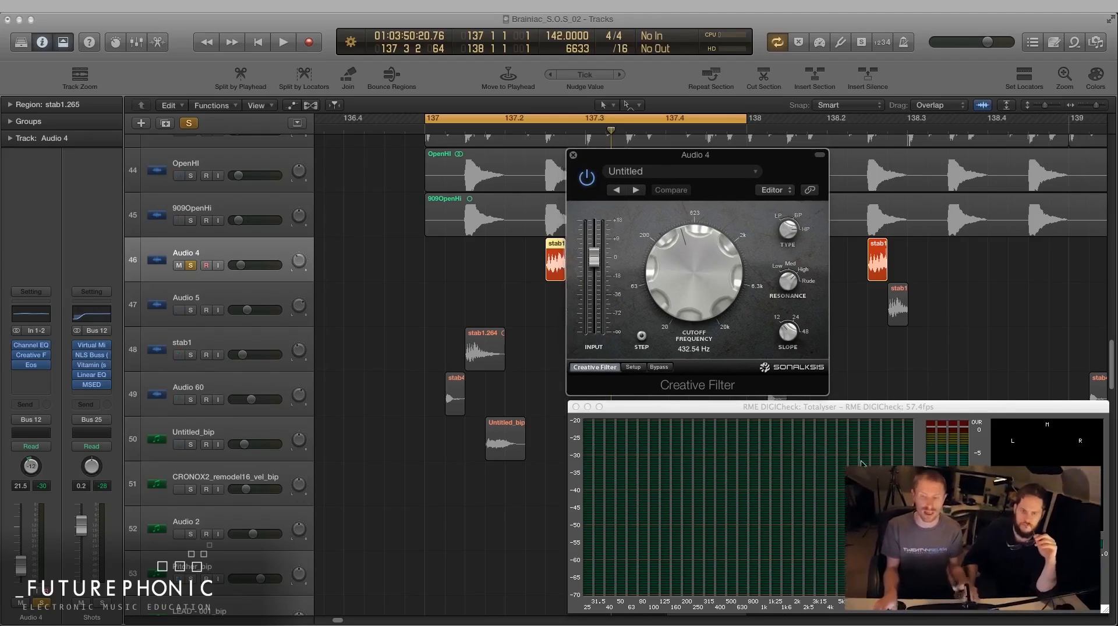
pyautogui.press('space')
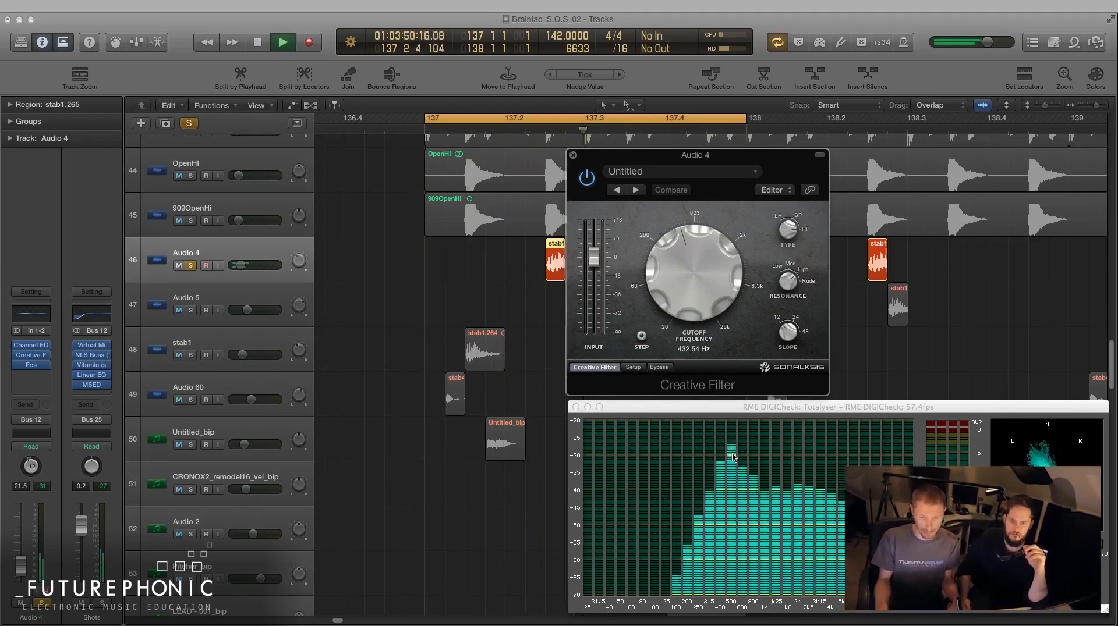
pyautogui.press('space')
# - Compare the looped Audio 4 stab with the Creative Filter bypassed and re-enabled
pyautogui.click(587, 178)
pyautogui.press('space')
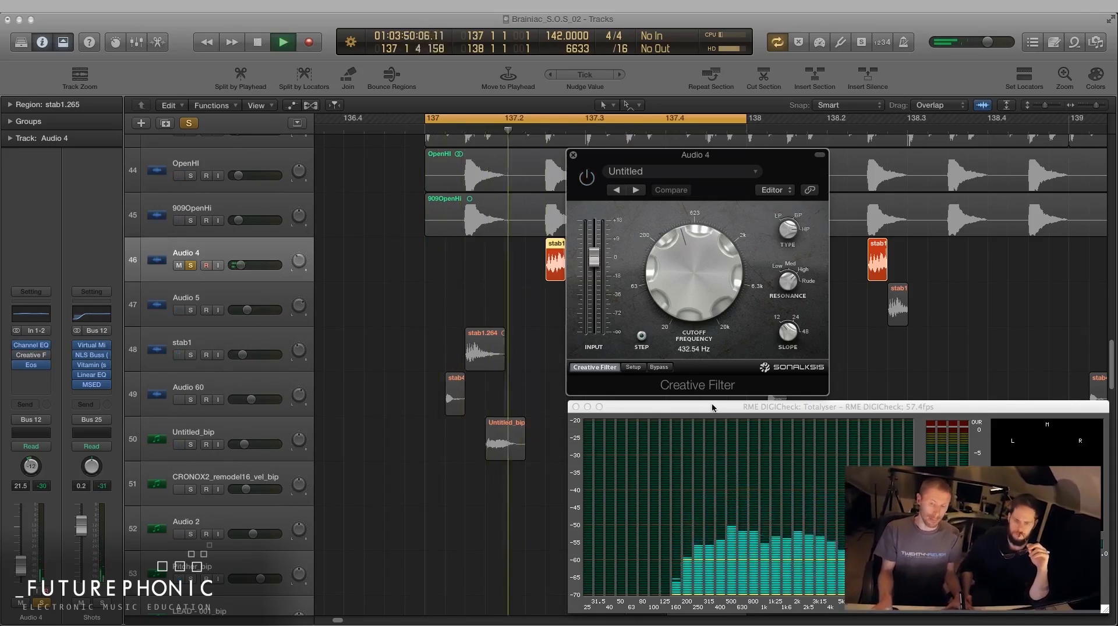
pyautogui.press('space')
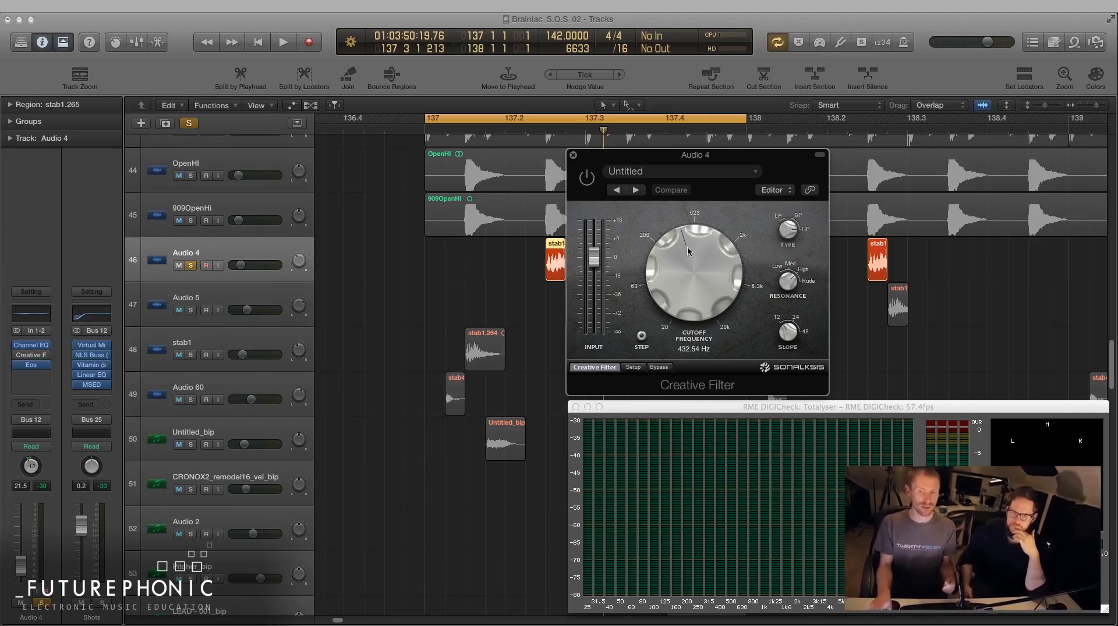
pyautogui.press('space')
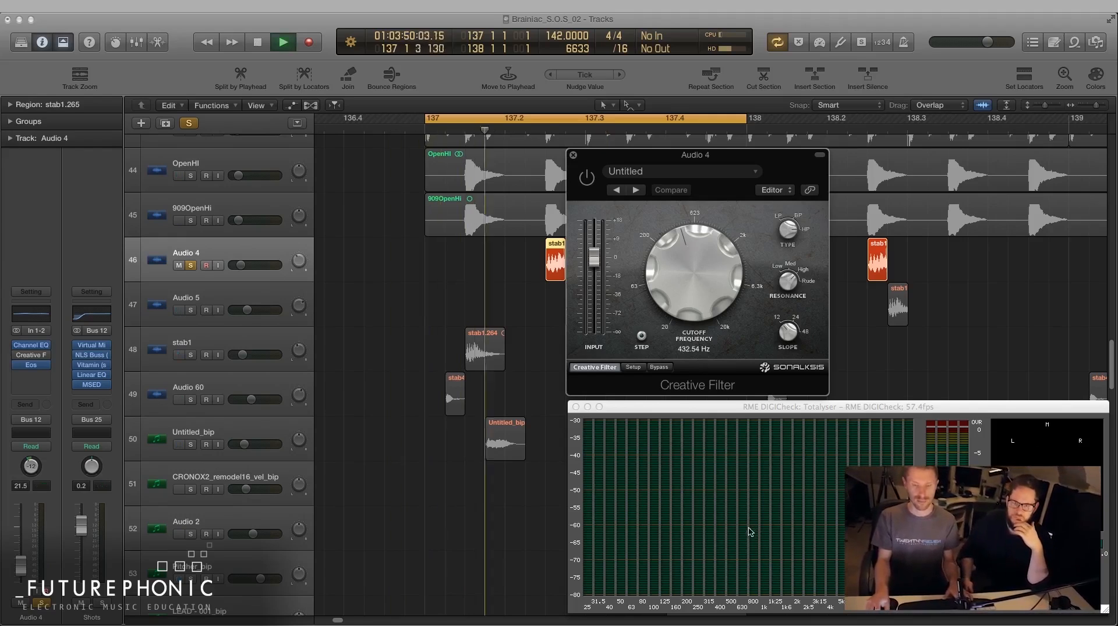
pyautogui.click(587, 179)
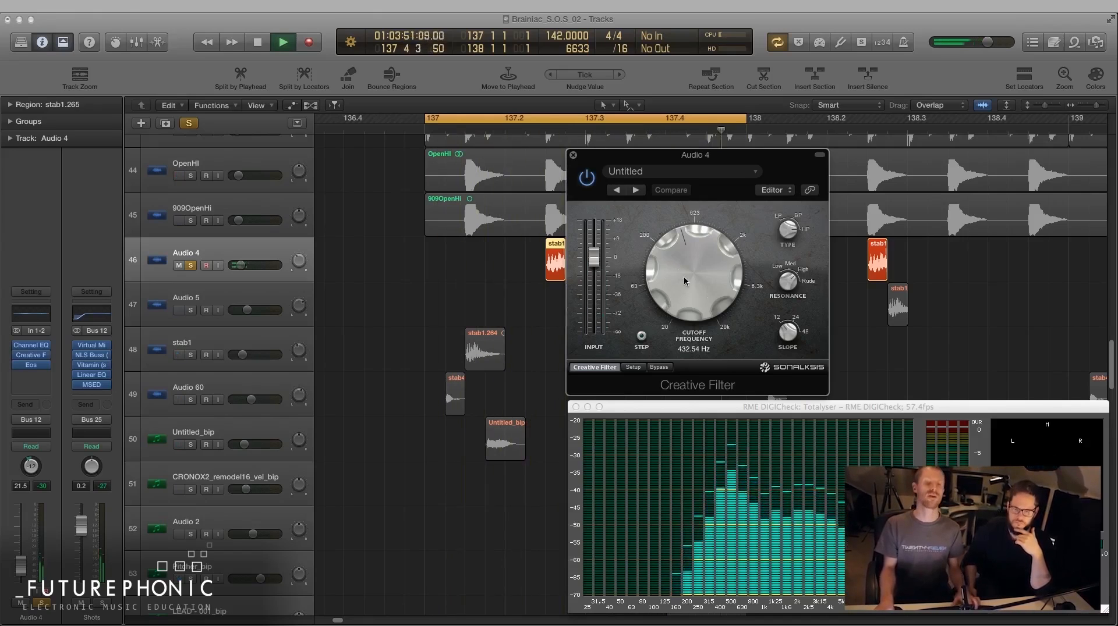
pyautogui.press('space')
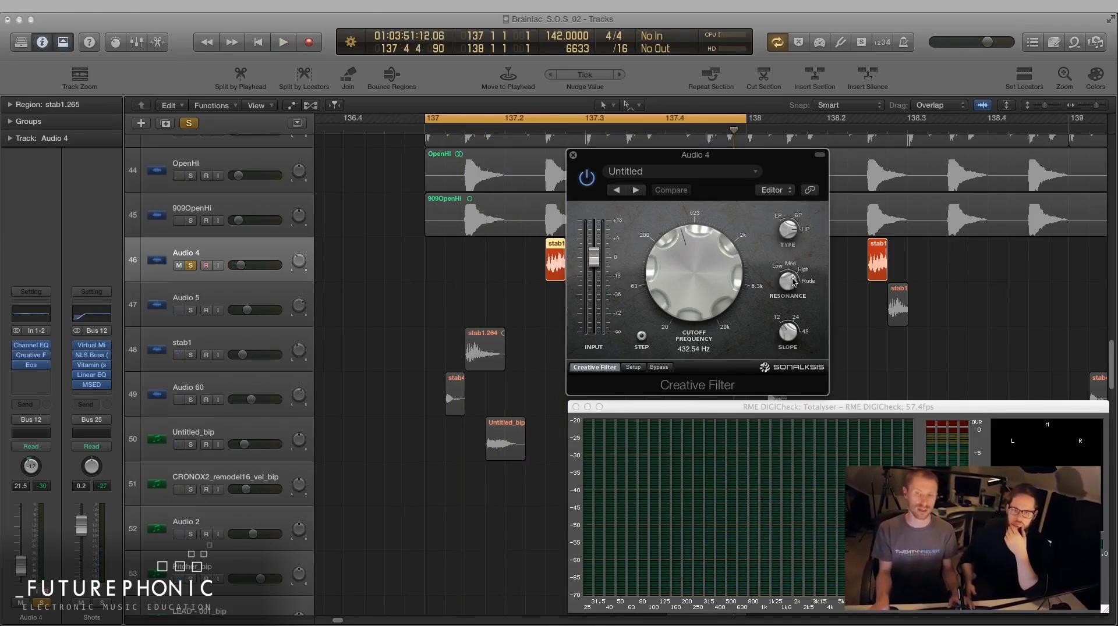
# - Raise the Creative Filter's resonance slightly and audition the looped stab
pyautogui.moveTo(789, 276); pyautogui.dragTo(789, 274)
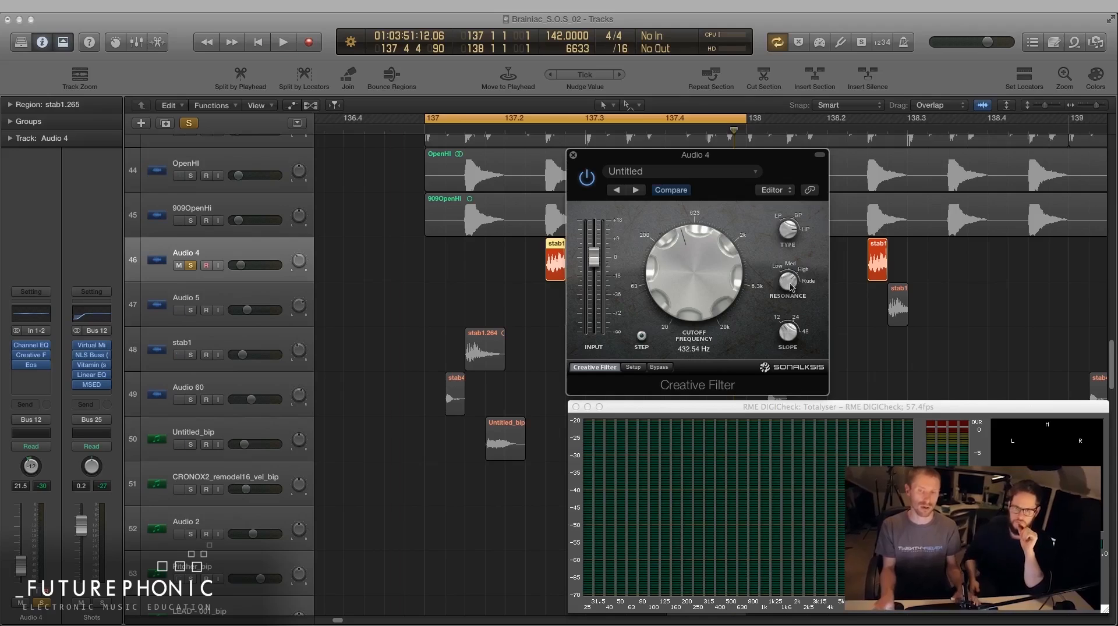
pyautogui.press('space')
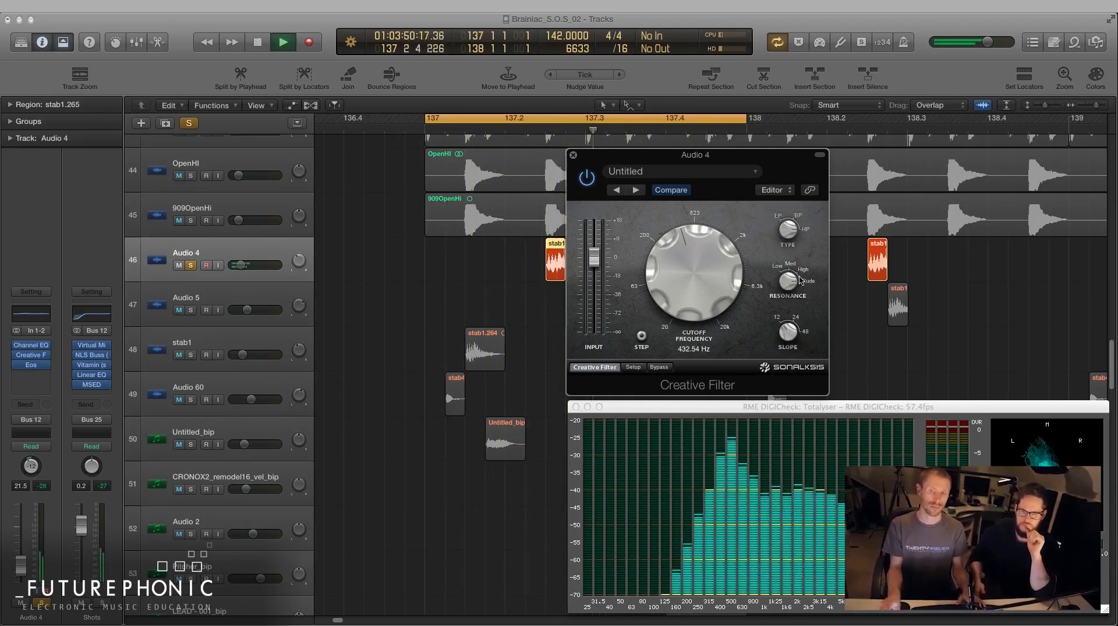
pyautogui.press('space')
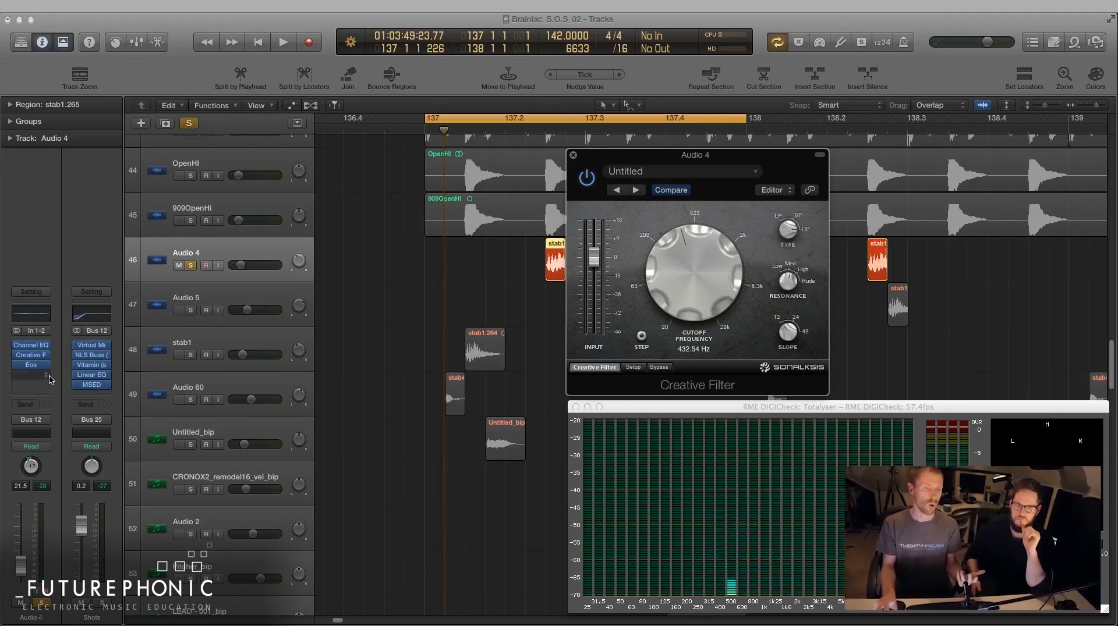
# - Try a Channel EQ low cut on Audio 4 at 20 Hz, 48 dB/Oct and Q 0.37, switch the band off and close the EQ
pyautogui.click(30, 346)
pyautogui.click(80, 108)
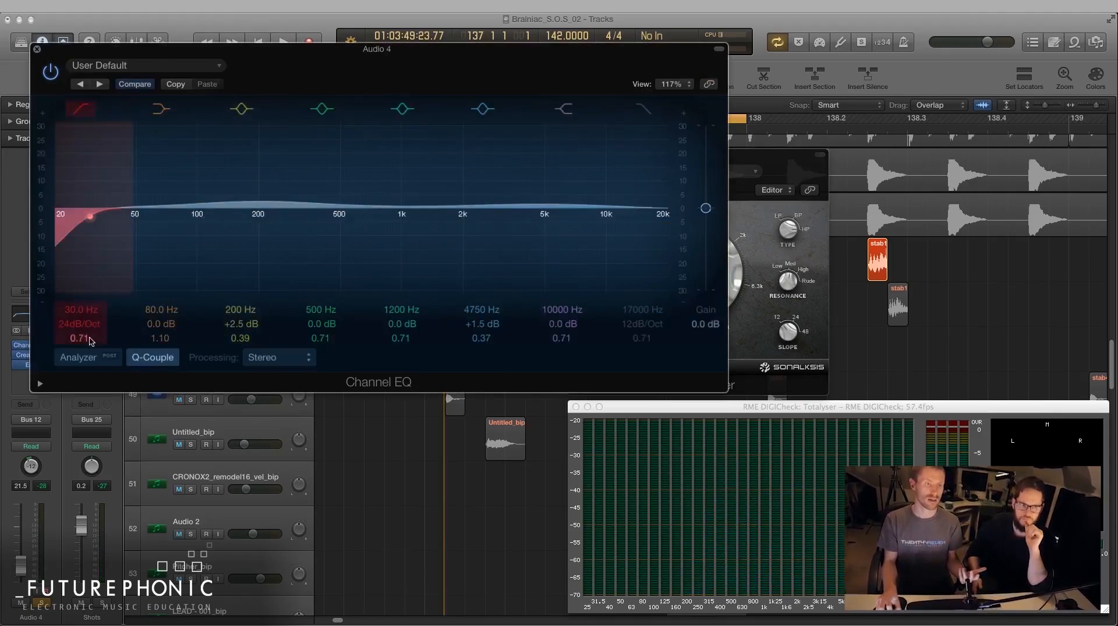
pyautogui.moveTo(80, 313); pyautogui.dragTo(81, 257)
pyautogui.moveTo(78, 340)
pyautogui.mouseDown()
pyautogui.moveTo(78, 303)
pyautogui.moveTo(78, 355)
pyautogui.mouseUp()
pyautogui.moveTo(70, 313)
pyautogui.mouseDown()
pyautogui.moveTo(70, 361)
pyautogui.moveTo(65, 291)
pyautogui.mouseUp()
pyautogui.click(78, 109)
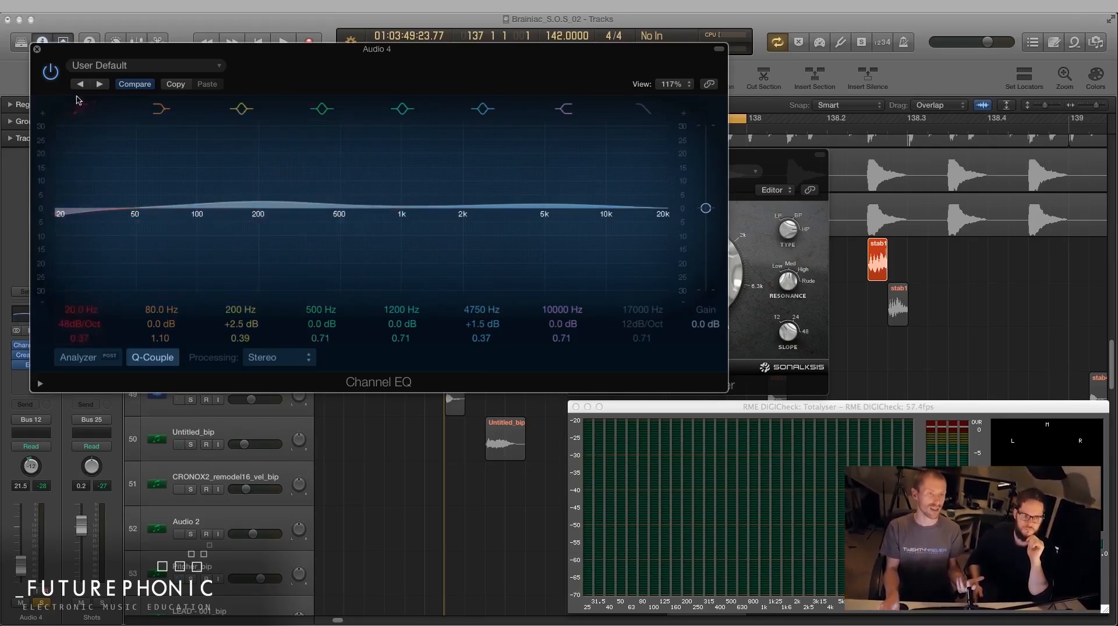
pyautogui.click(36, 49)
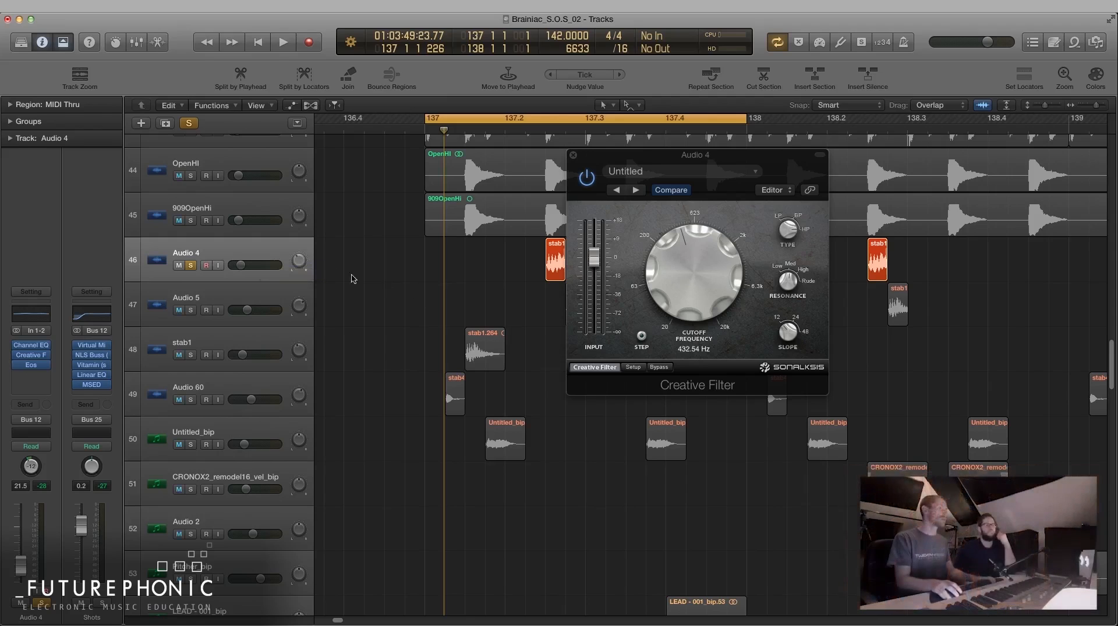
# - Audition the Creative Filter with its cutoff at about 925 Hz, bring the cutoff to about 448 Hz and close the filter
pyautogui.press('space')
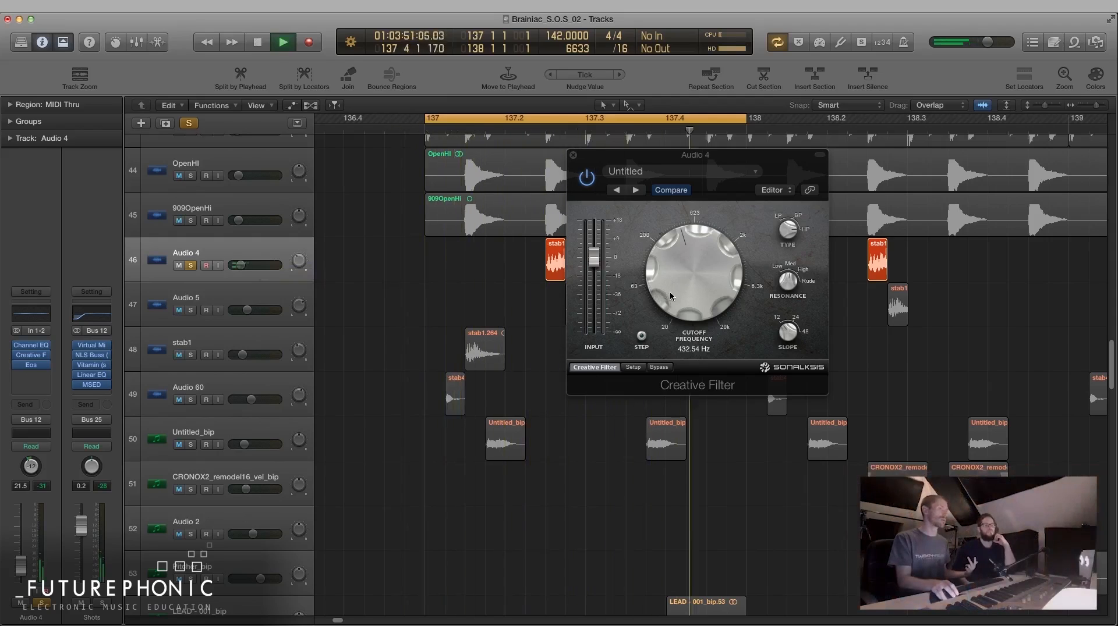
pyautogui.moveTo(669, 291)
pyautogui.mouseDown()
pyautogui.moveTo(662, 239)
pyautogui.moveTo(672, 280)
pyautogui.mouseUp()
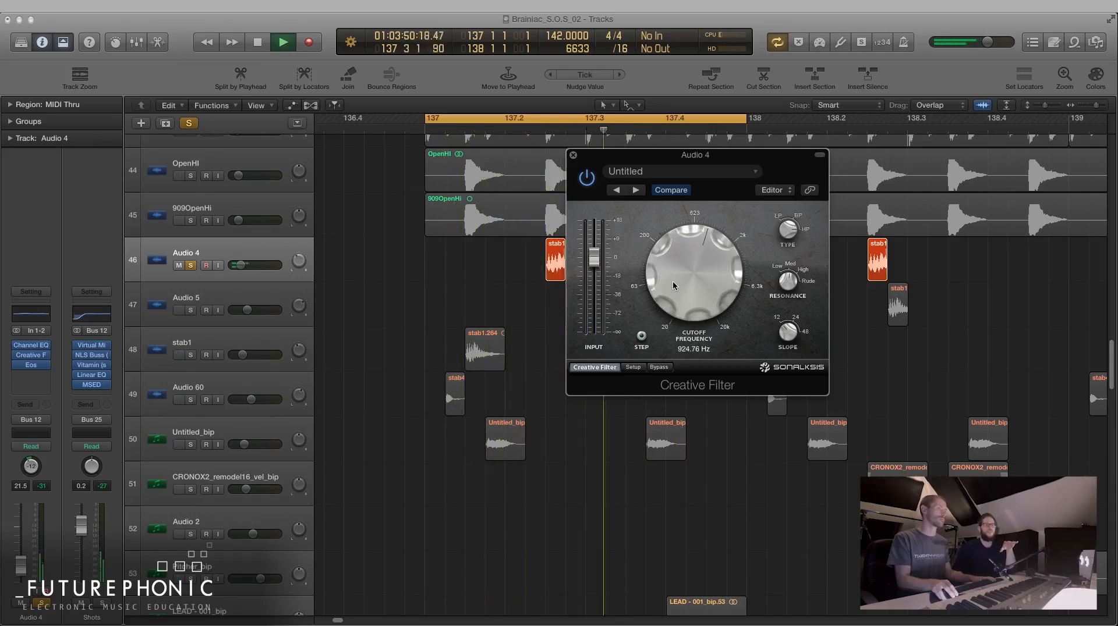
pyautogui.press('space')
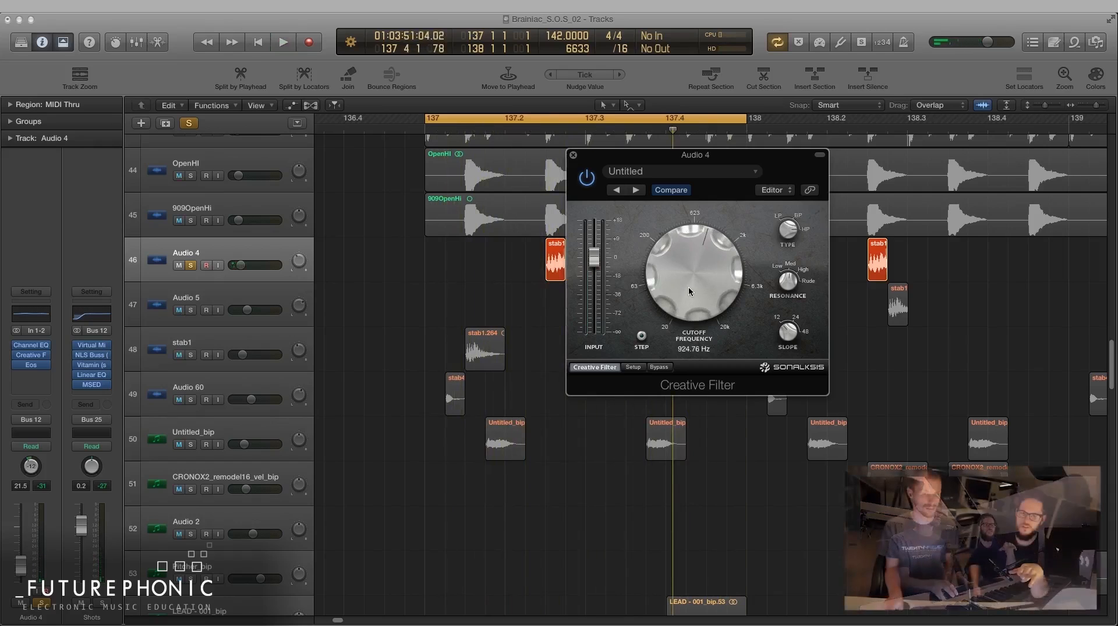
pyautogui.moveTo(688, 286); pyautogui.dragTo(688, 298)
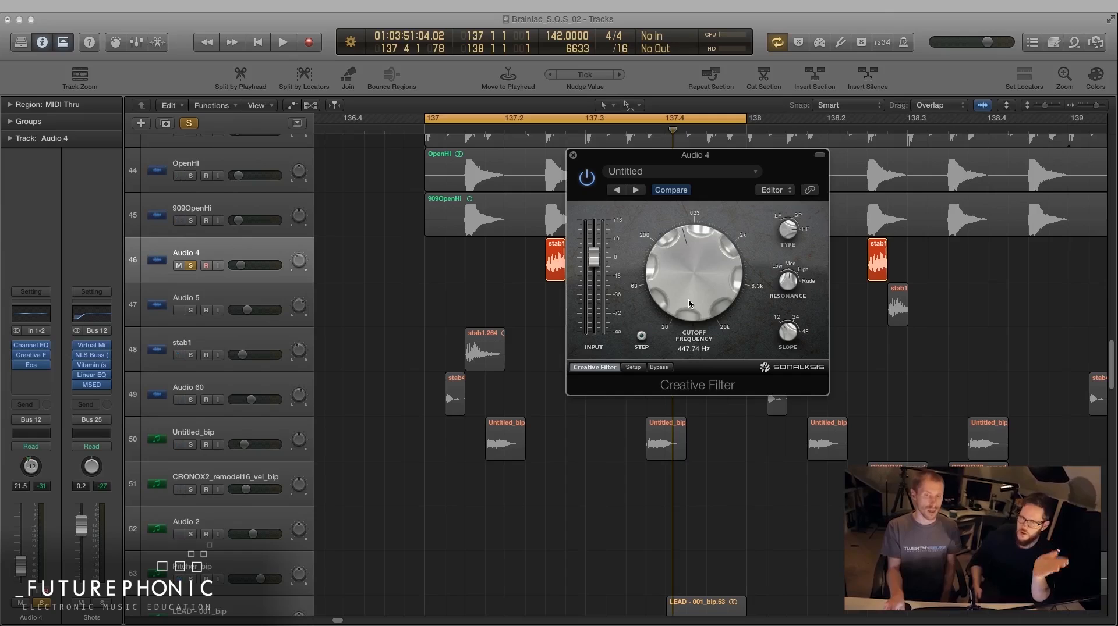
pyautogui.moveTo(610, 156); pyautogui.dragTo(636, 257)
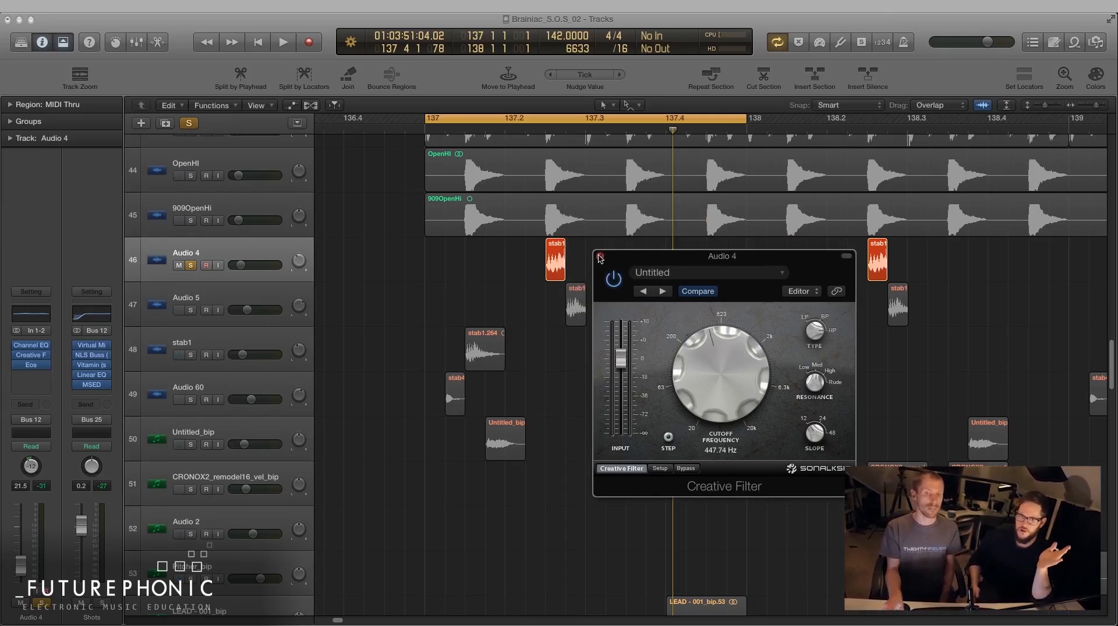
pyautogui.click(600, 257)
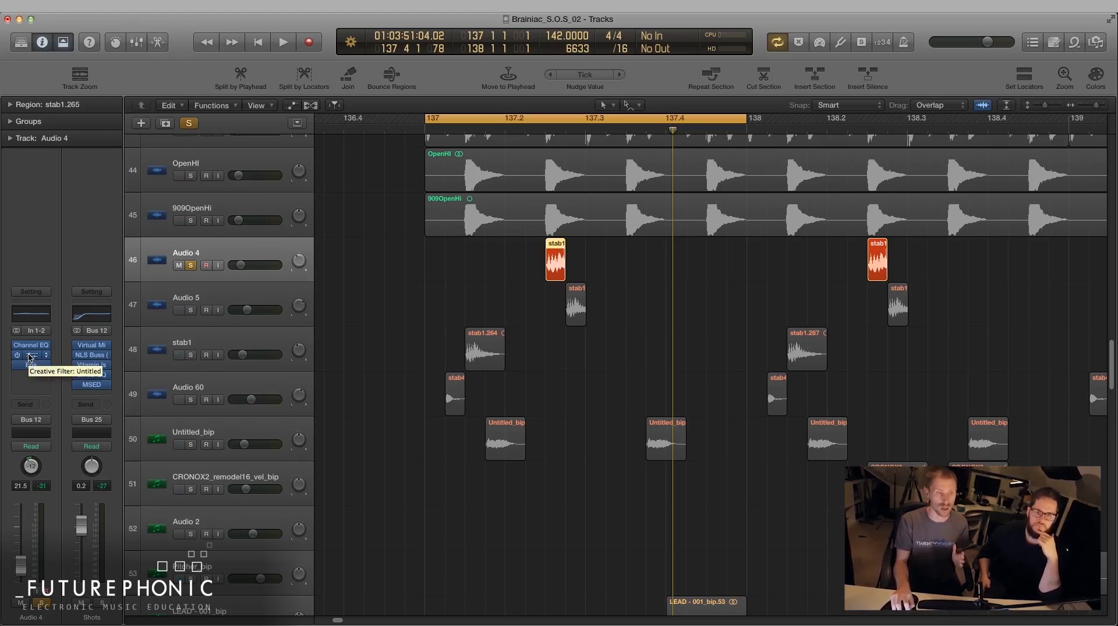
# - Reopen the Creative Filter on Audio 4 and extend the cycle range to span bars 137 to 145
pyautogui.click(31, 357)
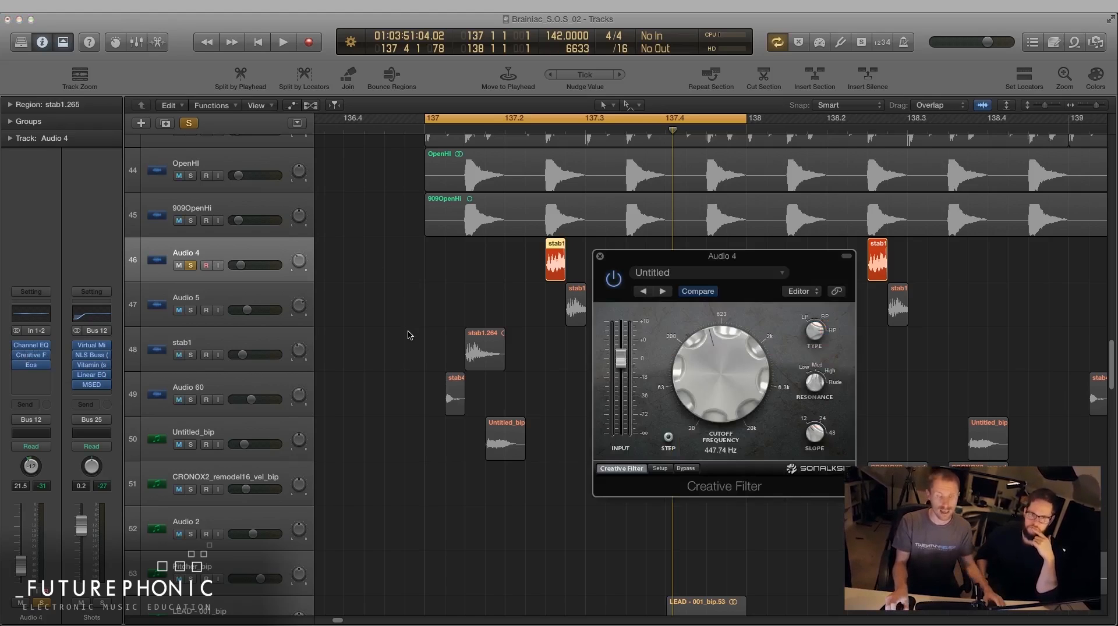
pyautogui.press('super+Up')
pyautogui.press('super+Up')
pyautogui.press('super+Up')
pyautogui.press('super+Up')
pyautogui.press('super+Left')
pyautogui.press('super+Left')
pyautogui.press('super+Left')
pyautogui.press('super+Left')
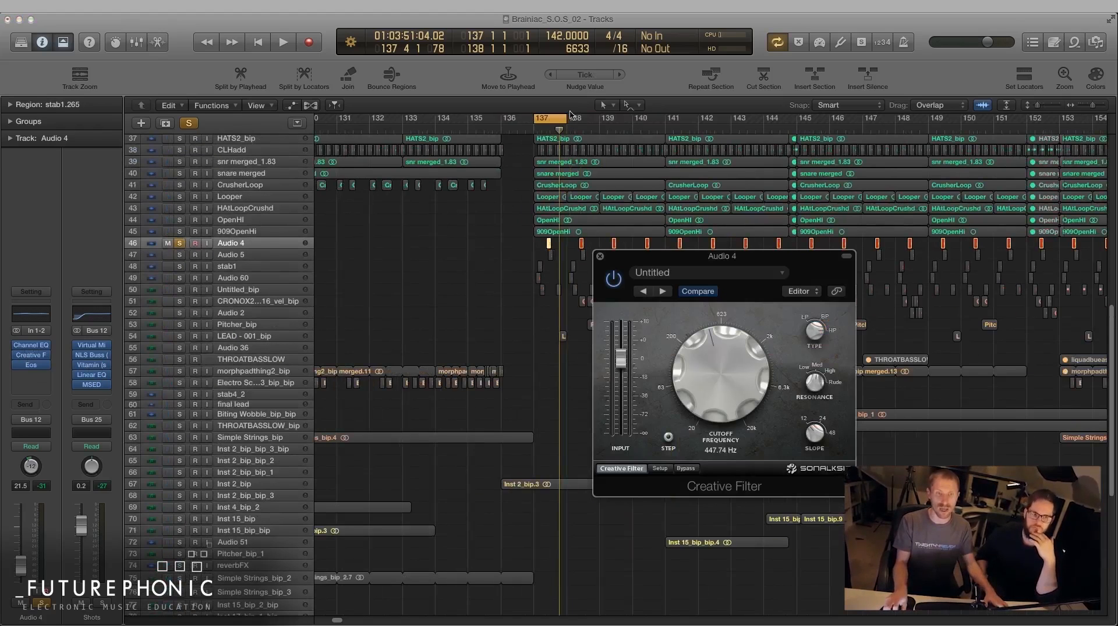
pyautogui.moveTo(565, 120); pyautogui.dragTo(797, 121)
pyautogui.moveTo(743, 261); pyautogui.dragTo(863, 211)
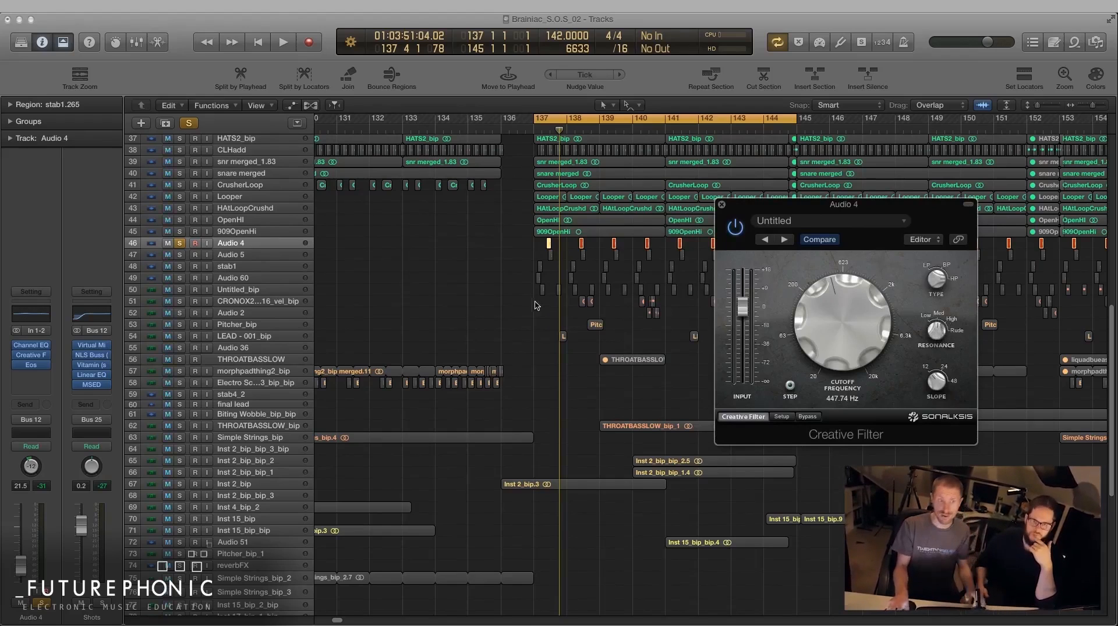
# - Unsolo Audio 4 and compare the full mix with the Creative Filter bypassed and re-enabled
pyautogui.click(179, 243)
pyautogui.press('space')
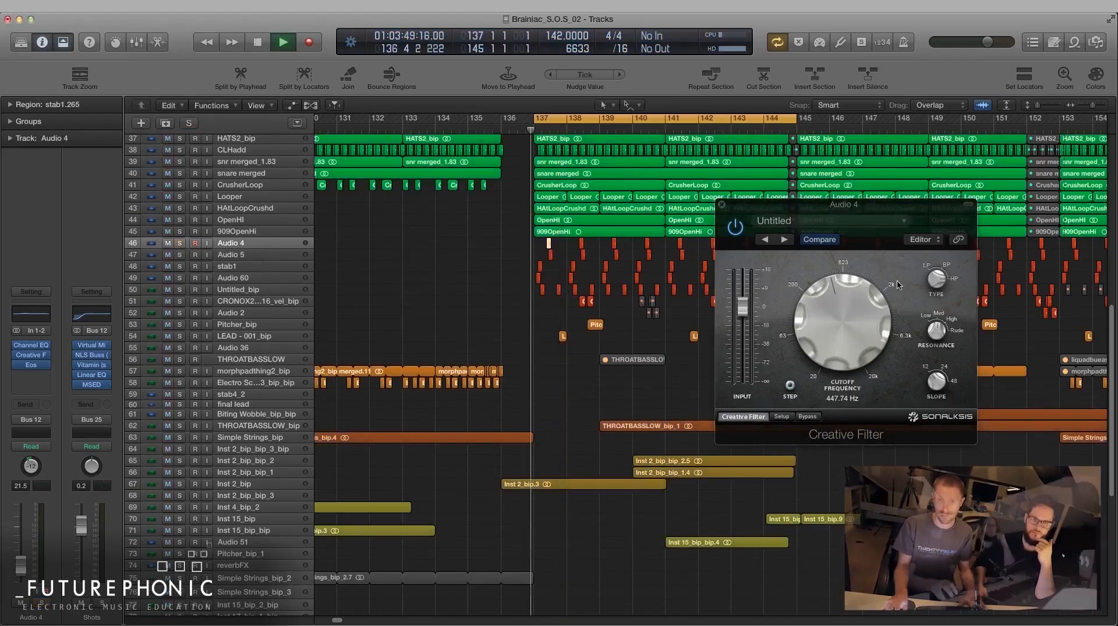
pyautogui.click(733, 230)
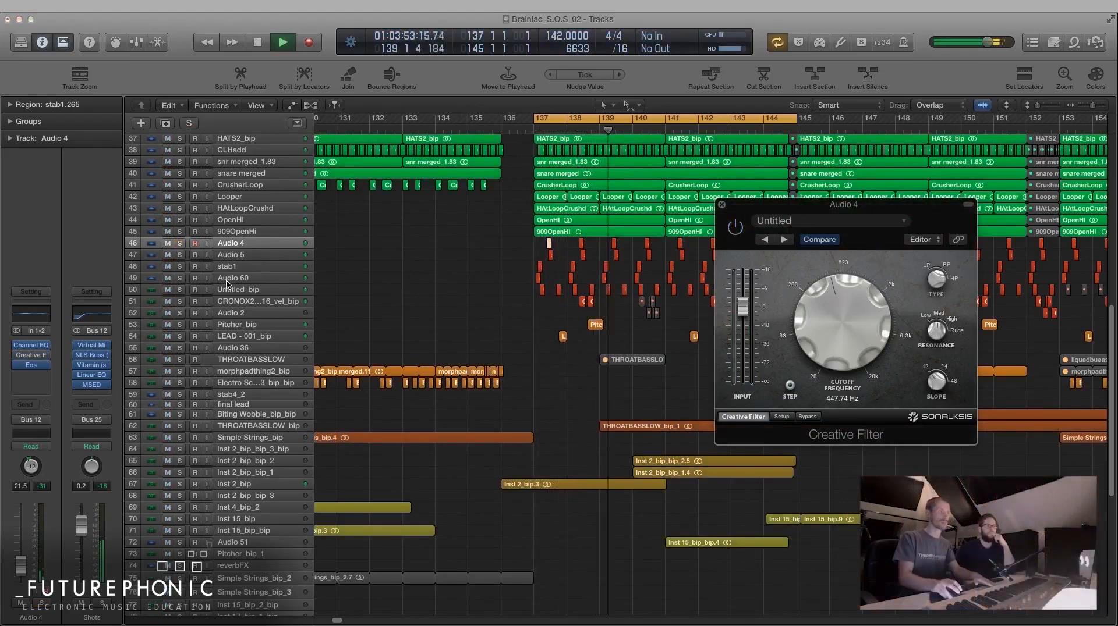
pyautogui.click(734, 228)
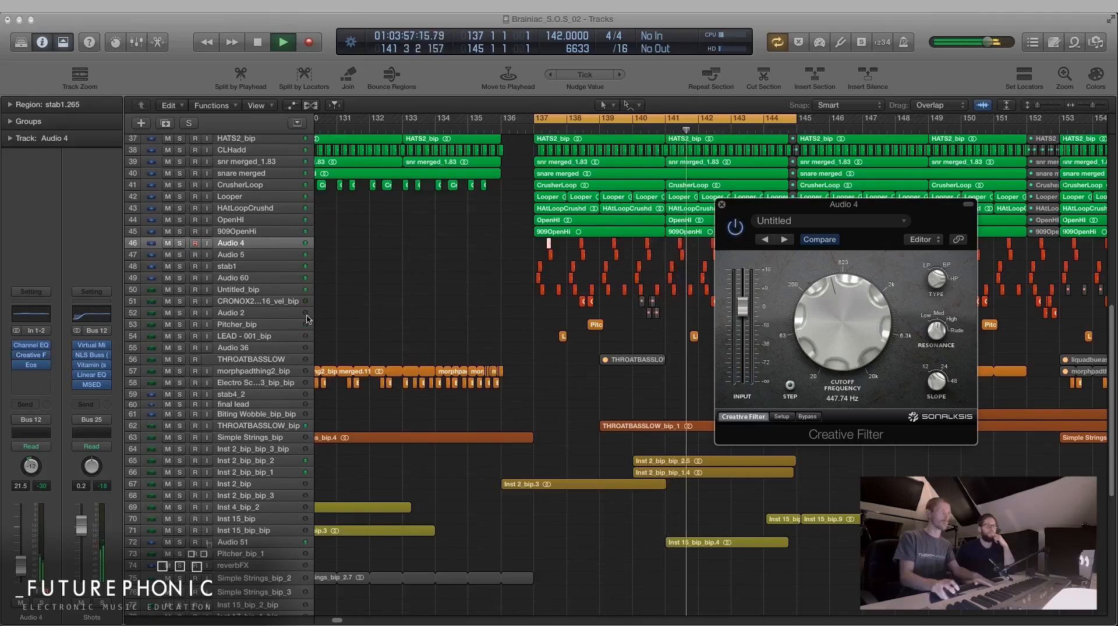
# - Stop playback and inspect the channel strips of the stab tracks stab1, Audio 5, Audio 60 and Audio 4
pyautogui.click(273, 266)
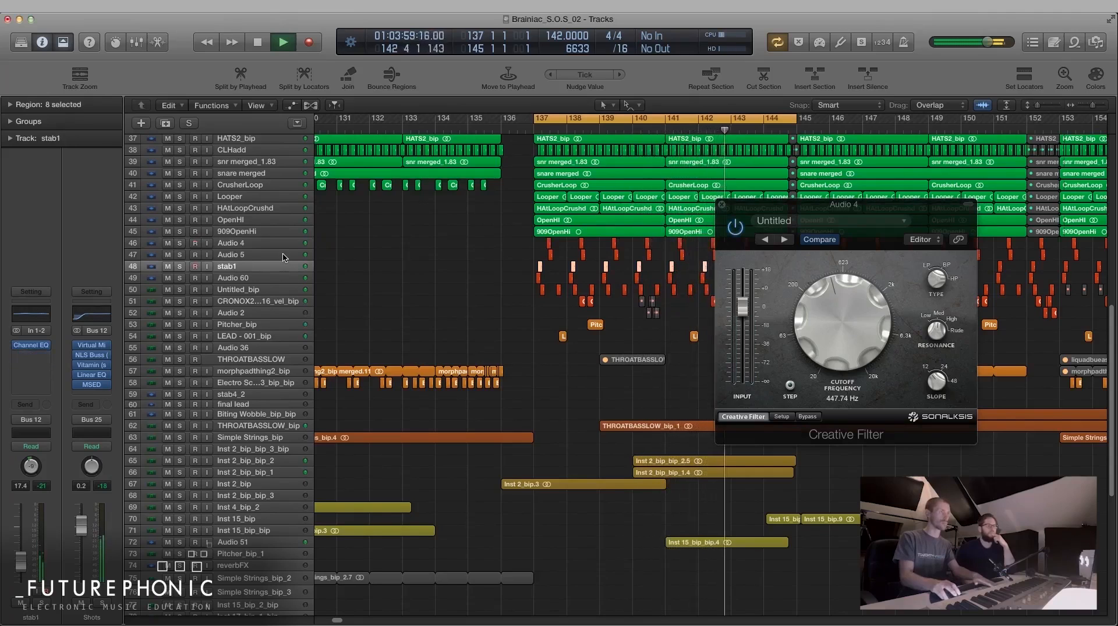
pyautogui.click(283, 255)
pyautogui.click(284, 265)
pyautogui.press('space')
pyautogui.click(270, 279)
pyautogui.click(273, 267)
pyautogui.click(275, 245)
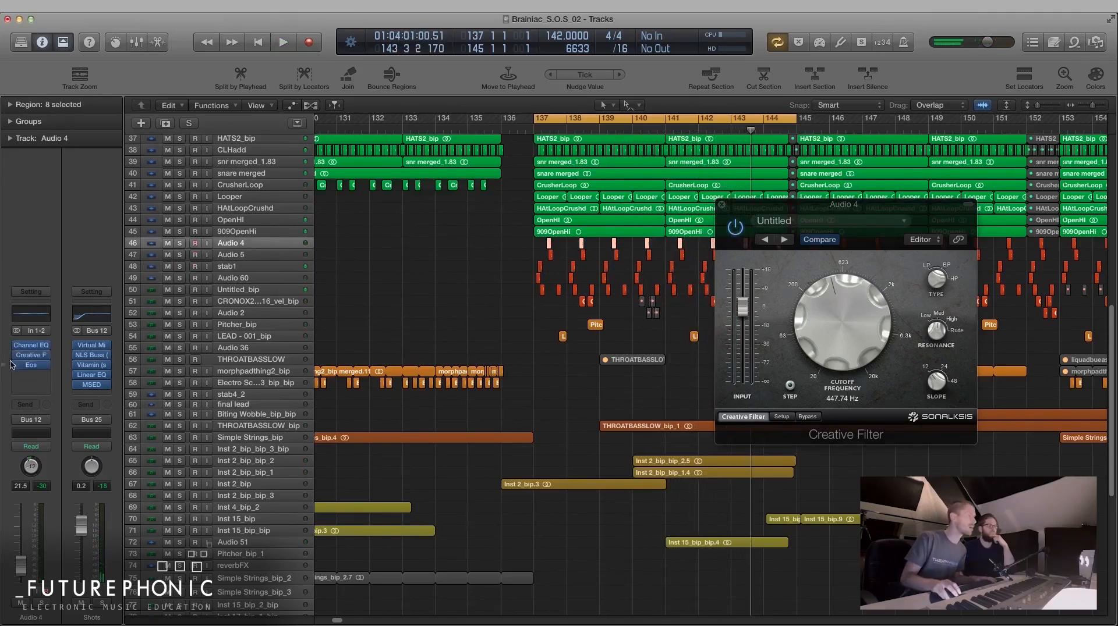
# - Audition Audio 4 soloed with the Creative Filter bypassed, unsolo it and play the full mix with the filter re-enabled
pyautogui.click(179, 244)
pyautogui.press('space')
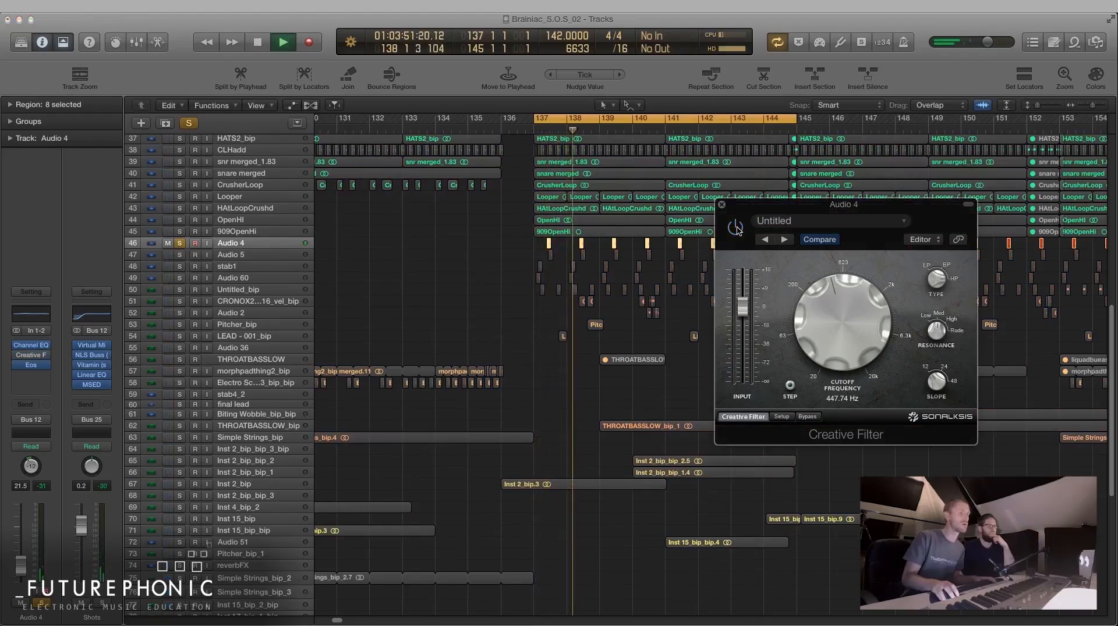
pyautogui.press('space')
pyautogui.click(181, 245)
pyautogui.press('space')
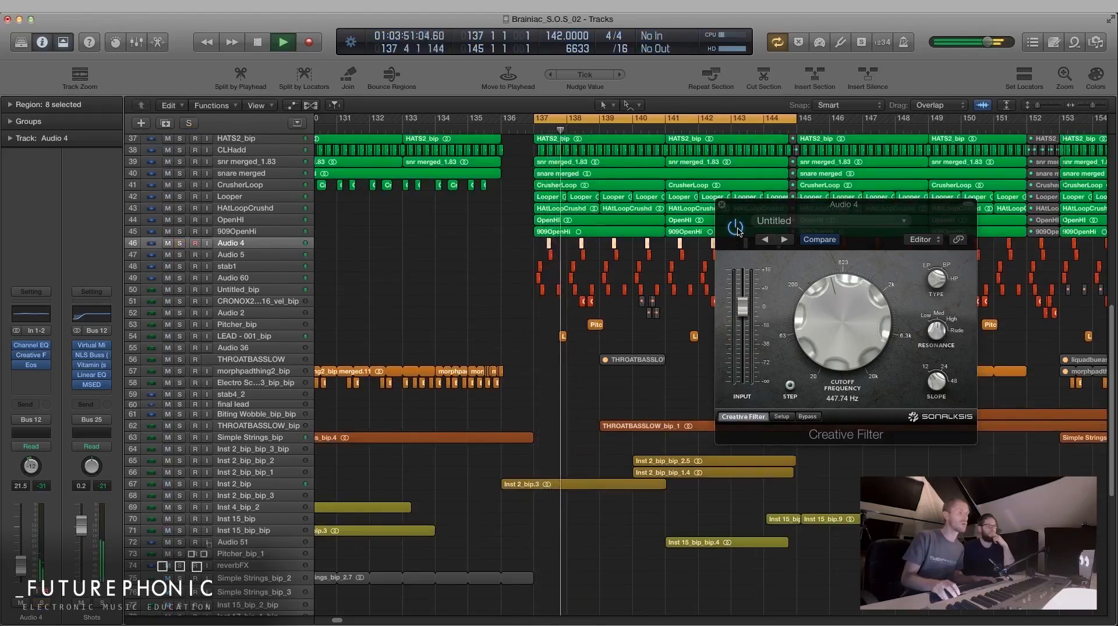
# - Set Audio 4's volume to -20.0 dB against the full mix, compare the Creative Filter on and off, and close the filter
pyautogui.moveTo(33, 555)
pyautogui.mouseDown()
pyautogui.moveTo(33, 540)
pyautogui.moveTo(21, 558)
pyautogui.mouseUp()
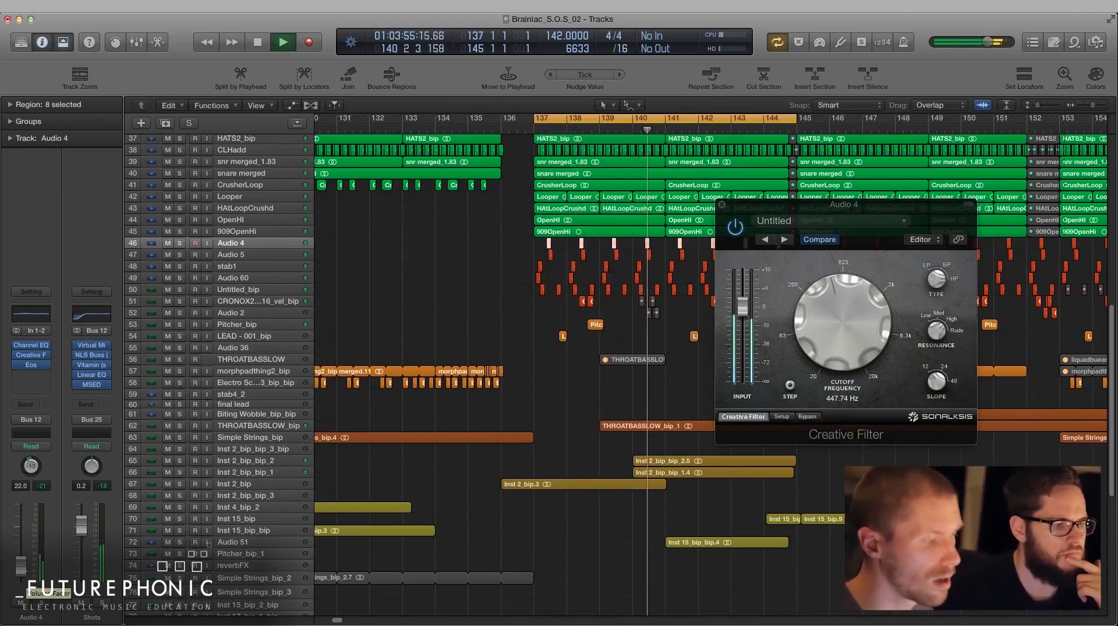
pyautogui.click(736, 230)
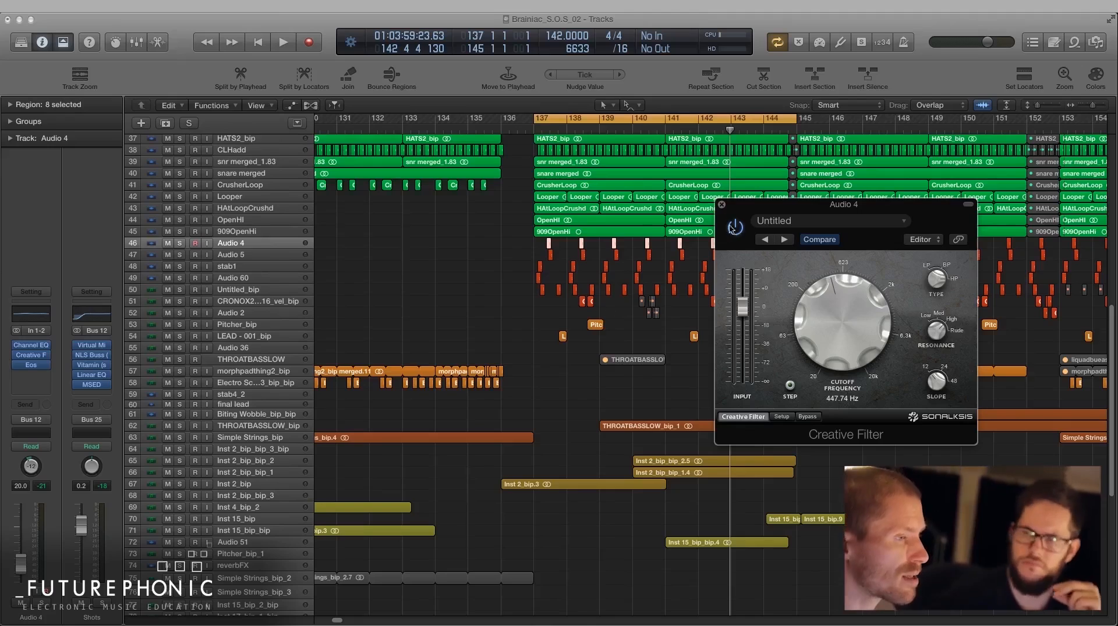
pyautogui.click(721, 204)
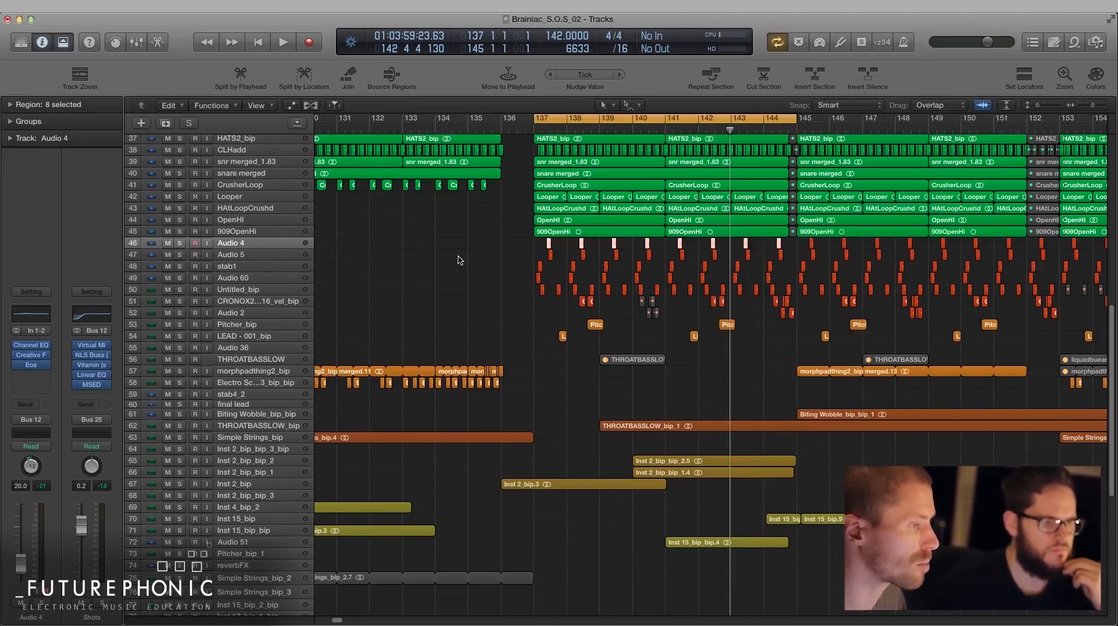
# - Lower Audio 4's volume to -24.5 dB while playing the full mix, and toggle the track's mute to compare
pyautogui.press('space')
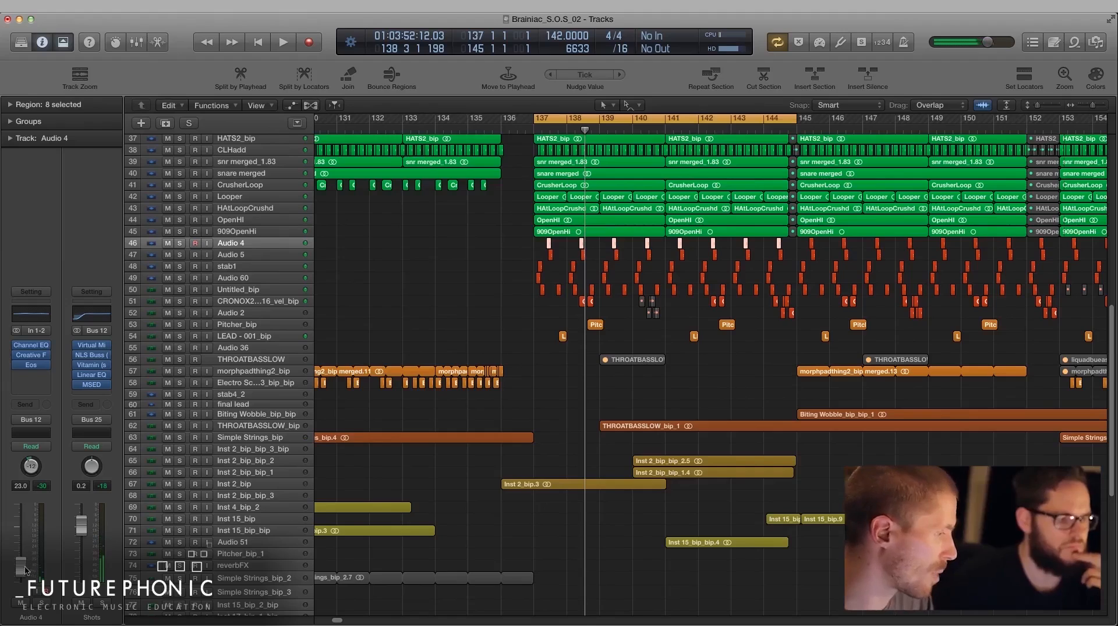
pyautogui.press('space')
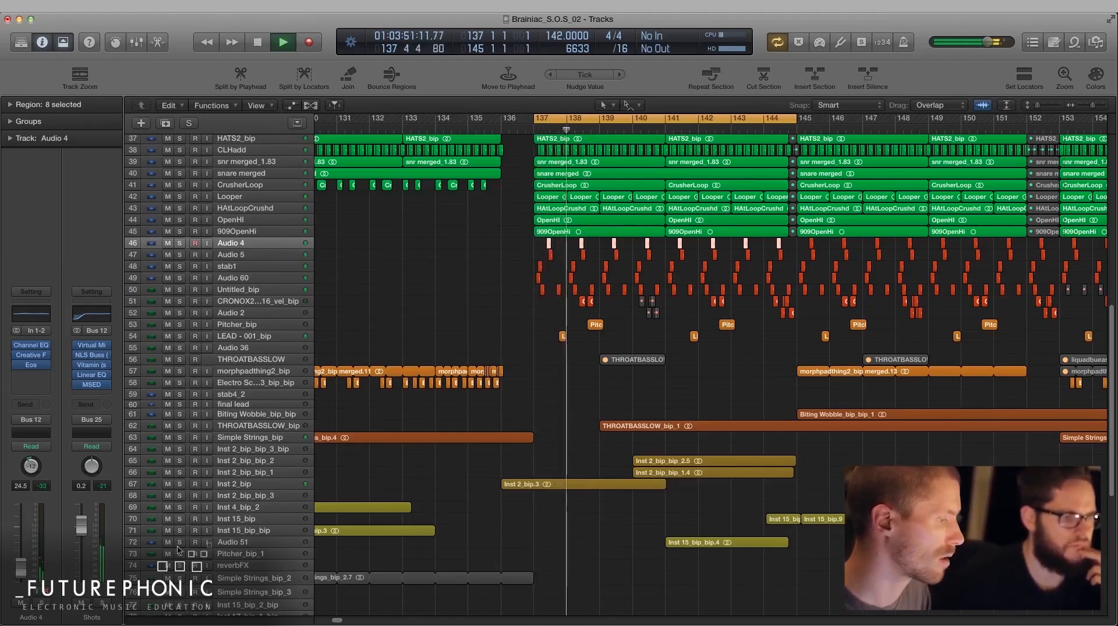
pyautogui.click(21, 603)
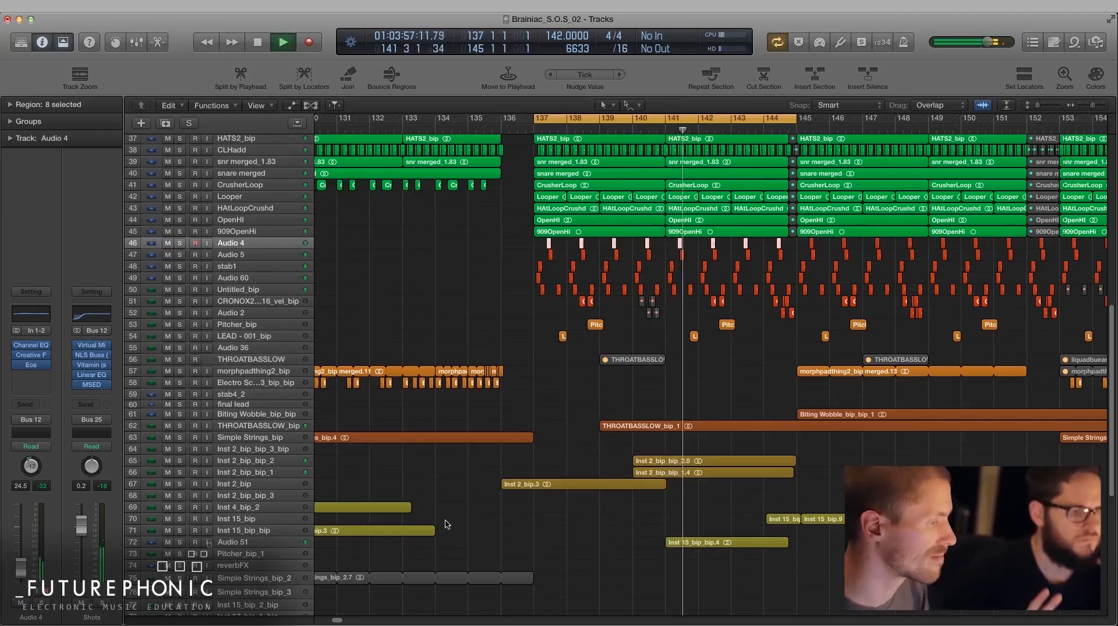
pyautogui.press('space')
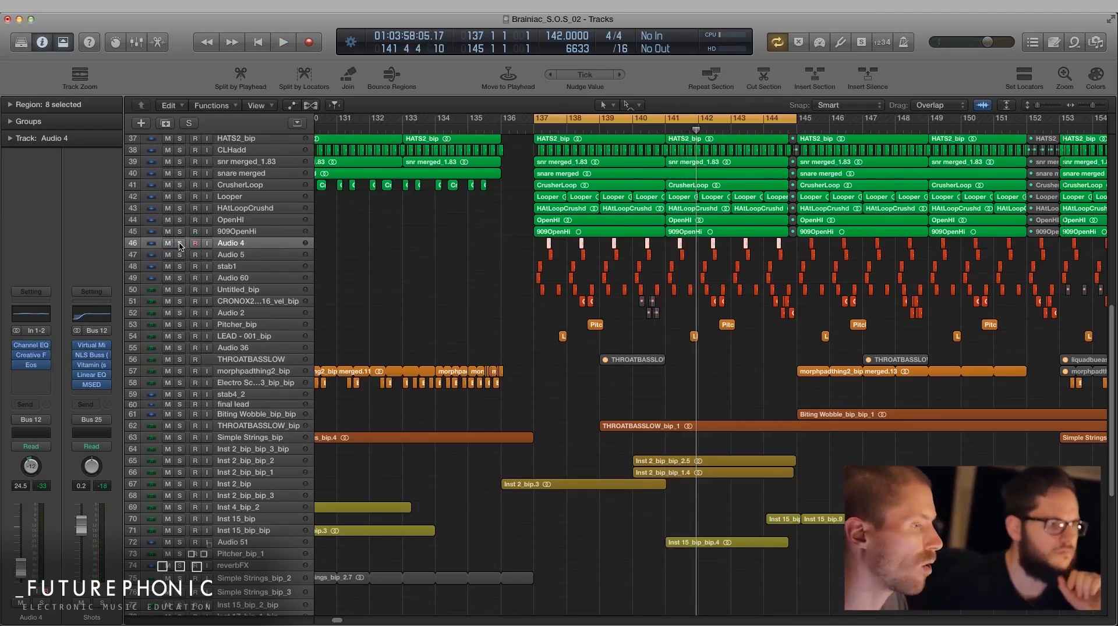
# - Deselect the Audio 4 regions, enlarge the stab tracks, and solo Audio 5 to audition it from bar 137
pyautogui.click(415, 271)
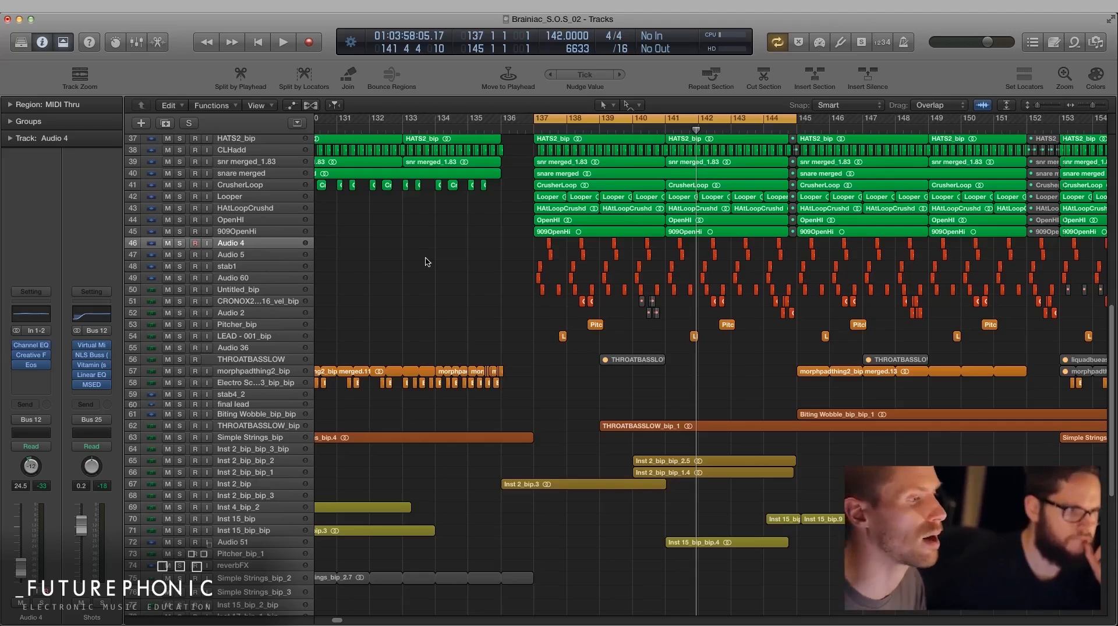
pyautogui.scroll(5, 441, 274)
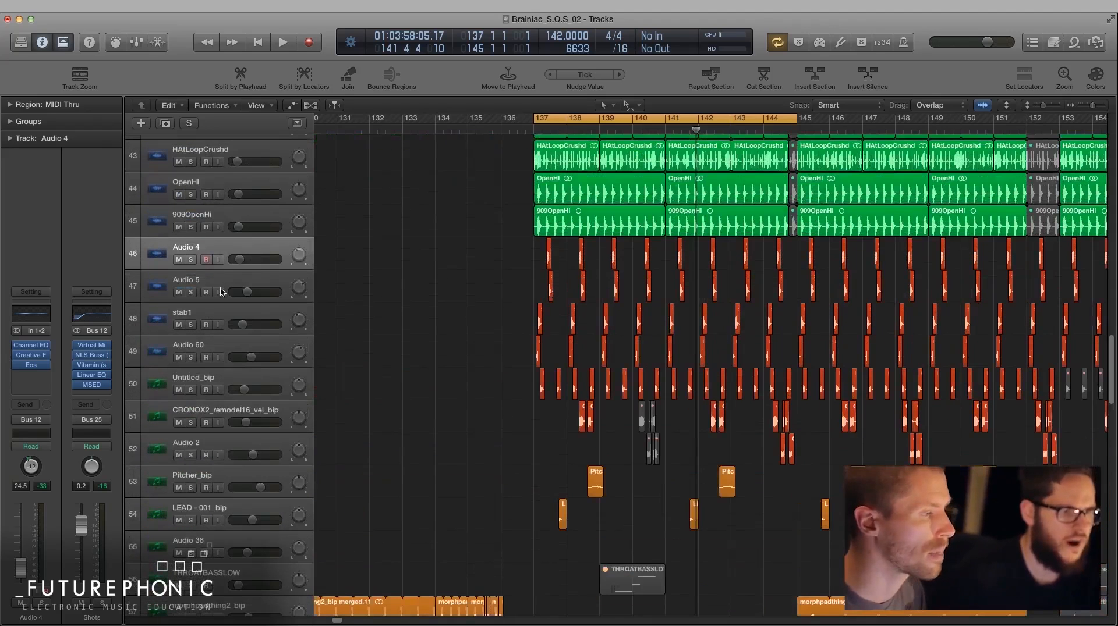
pyautogui.click(220, 285)
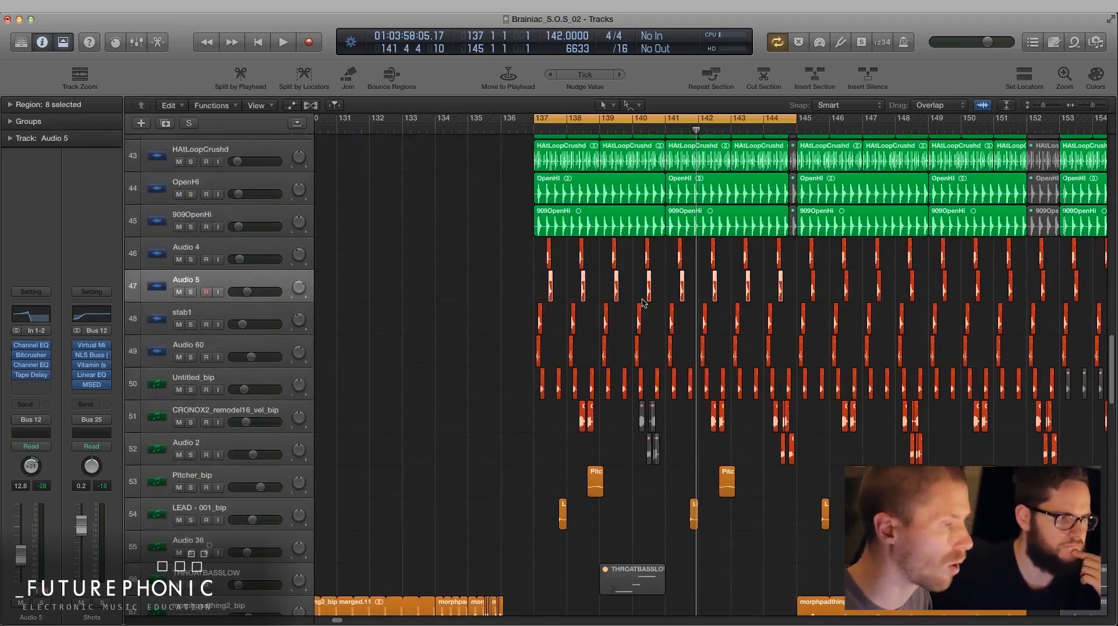
pyautogui.scroll(5, 491, 273)
pyautogui.scroll(-2, 465, 294)
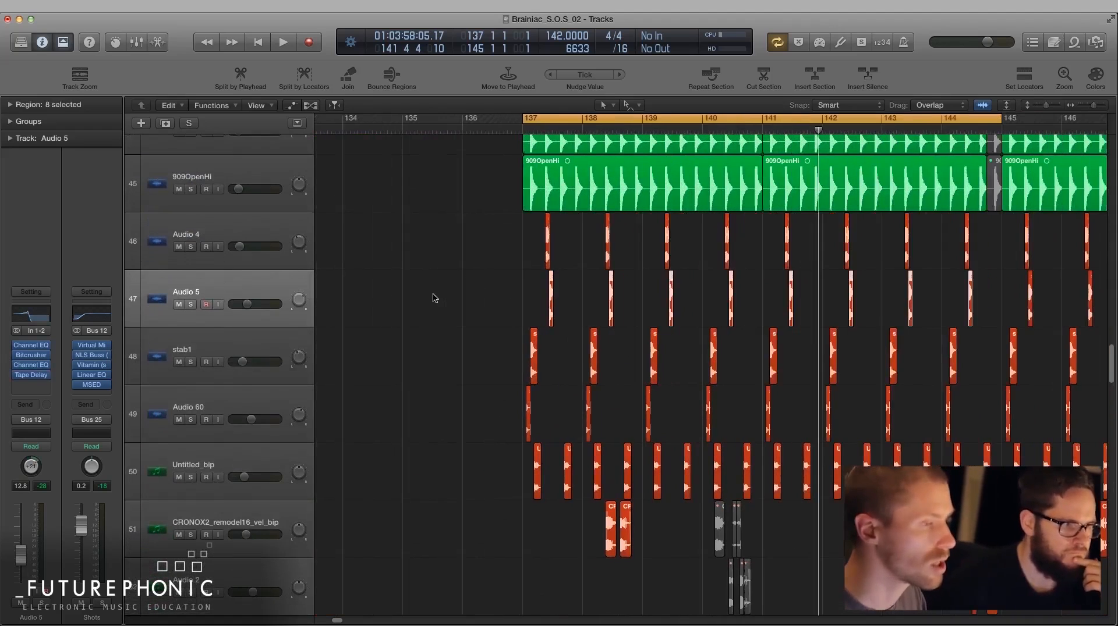
pyautogui.hscroll(1, 432, 300)
pyautogui.click(191, 305)
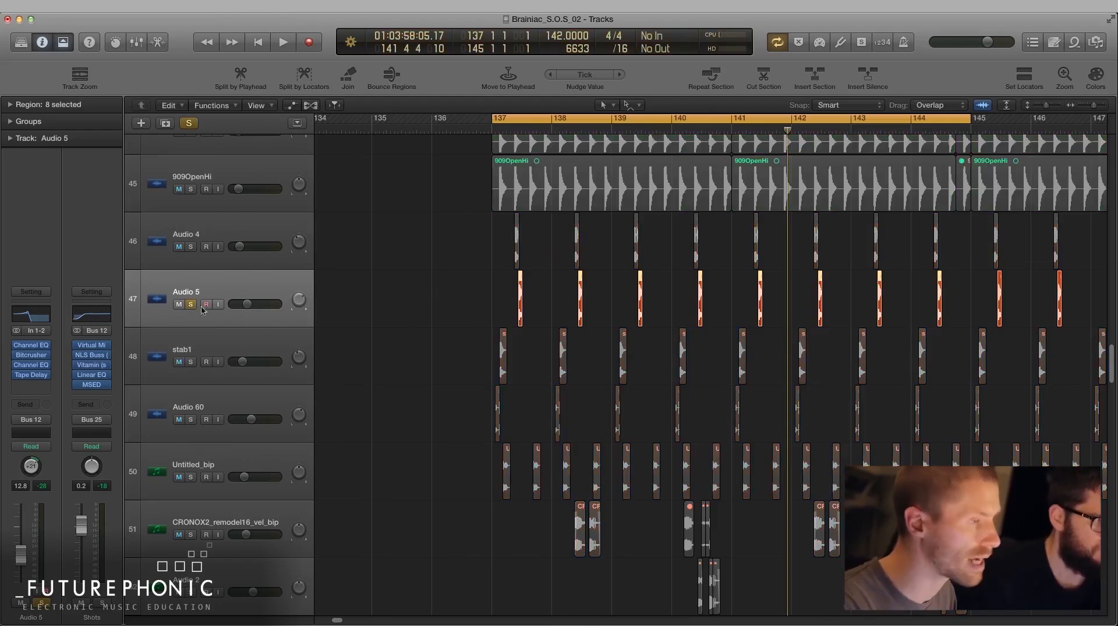
pyautogui.press('space')
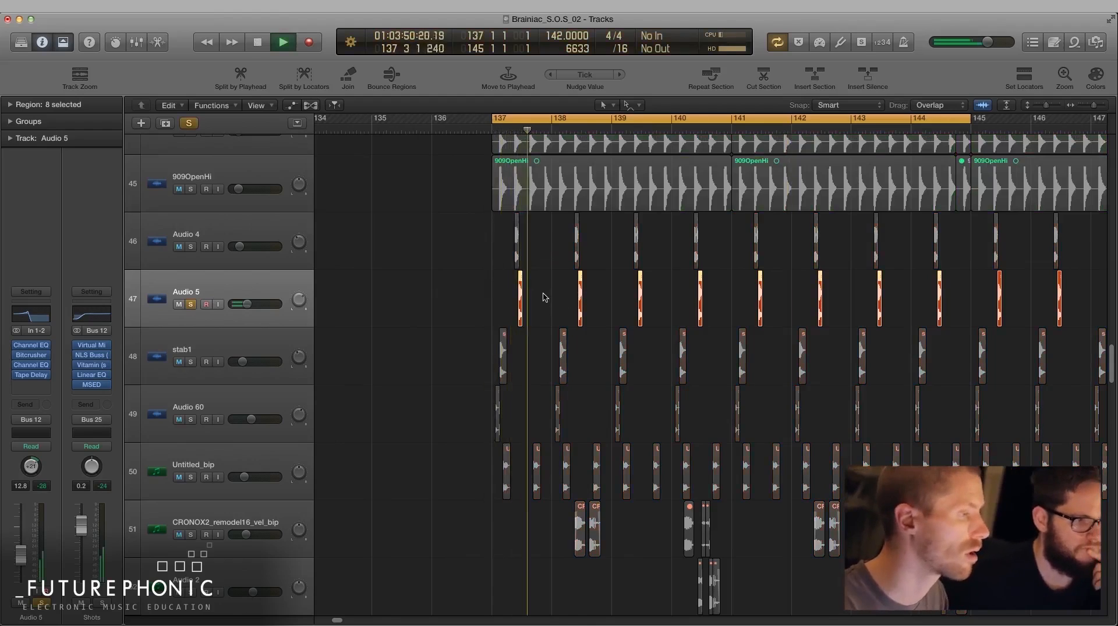
# - Bypass both Channel EQs, the Bitcrusher and the Tape Delay on Audio 5, check the first EQ's curve and audition the dry stab
pyautogui.moveTo(17, 348)
pyautogui.press('space')
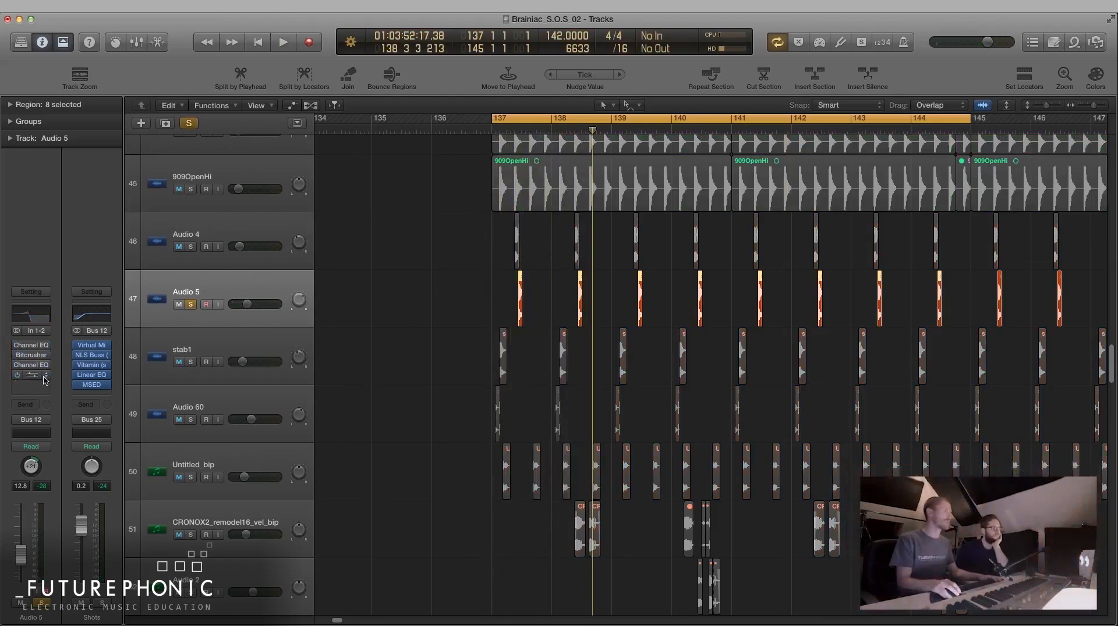
pyautogui.click(36, 348)
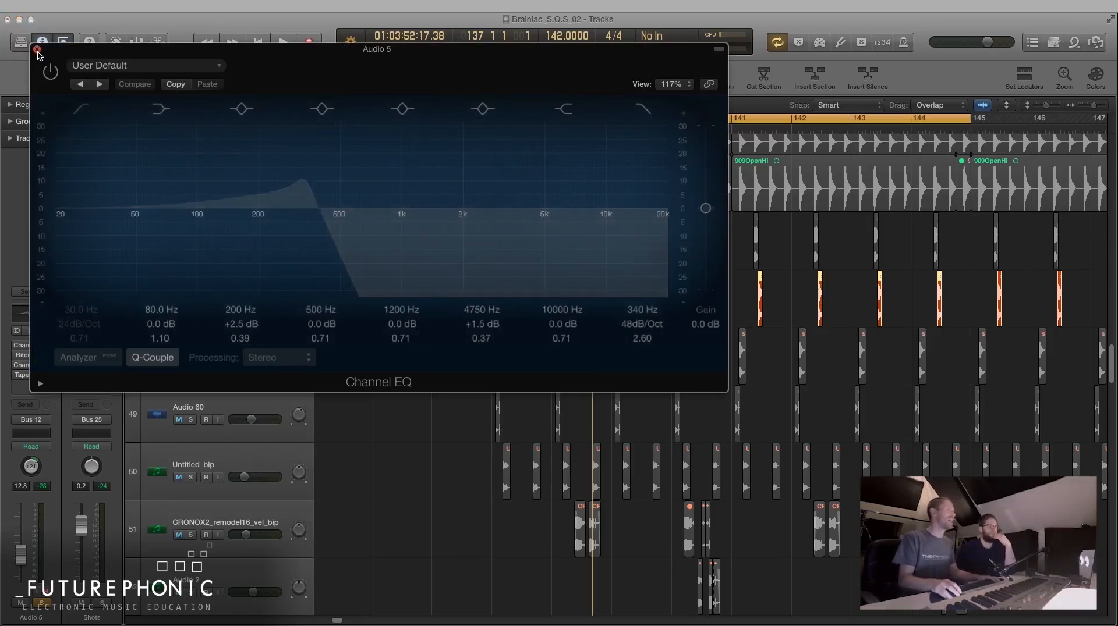
pyautogui.click(37, 51)
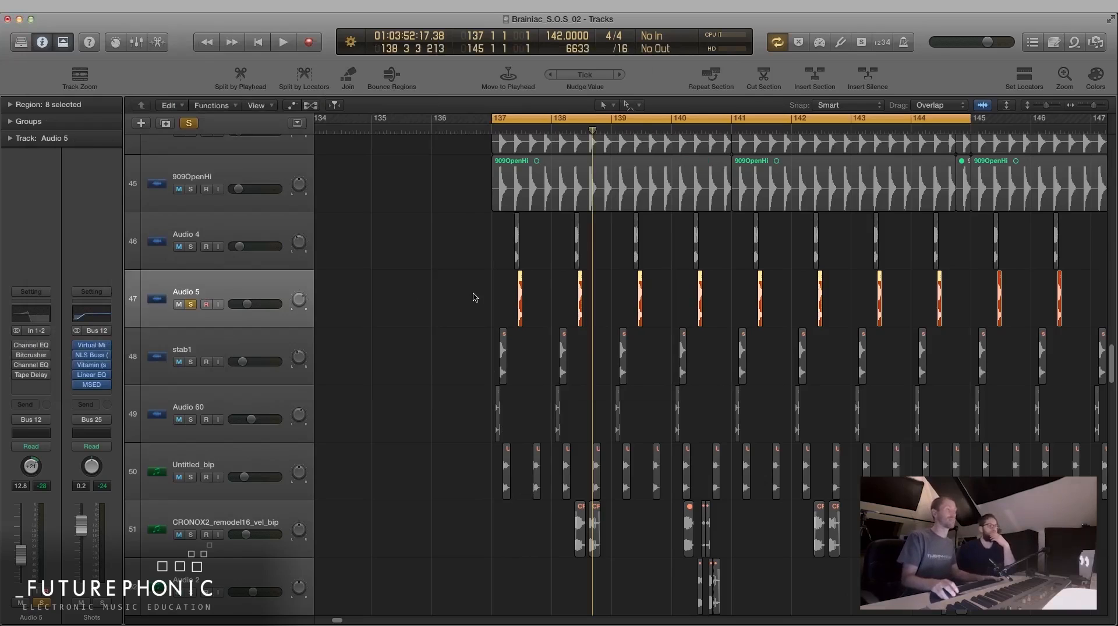
pyautogui.press('space')
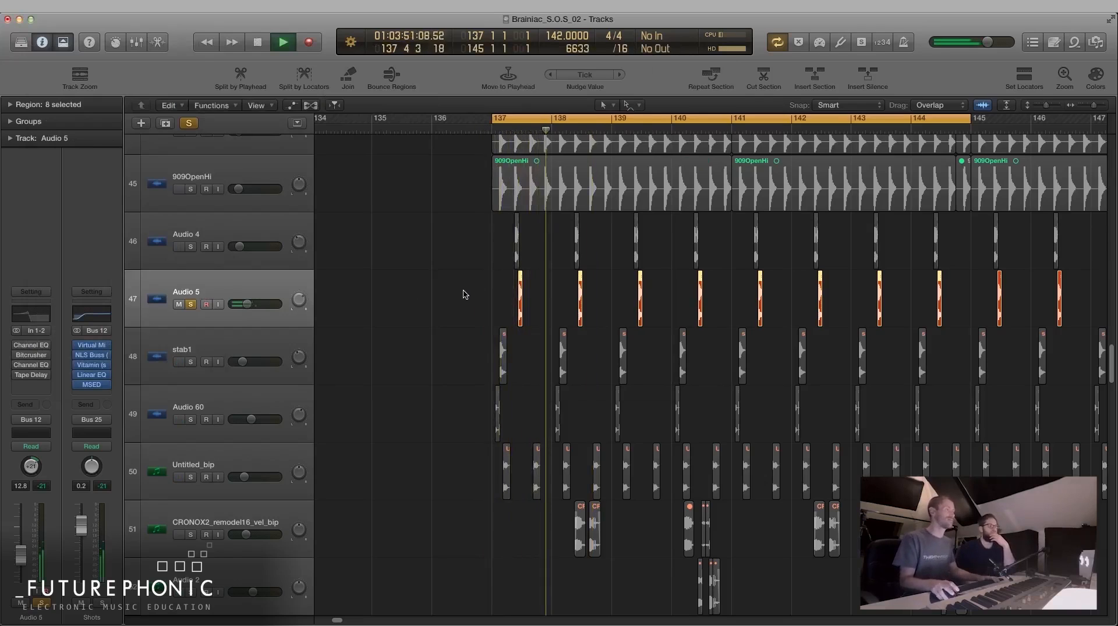
pyautogui.press('space')
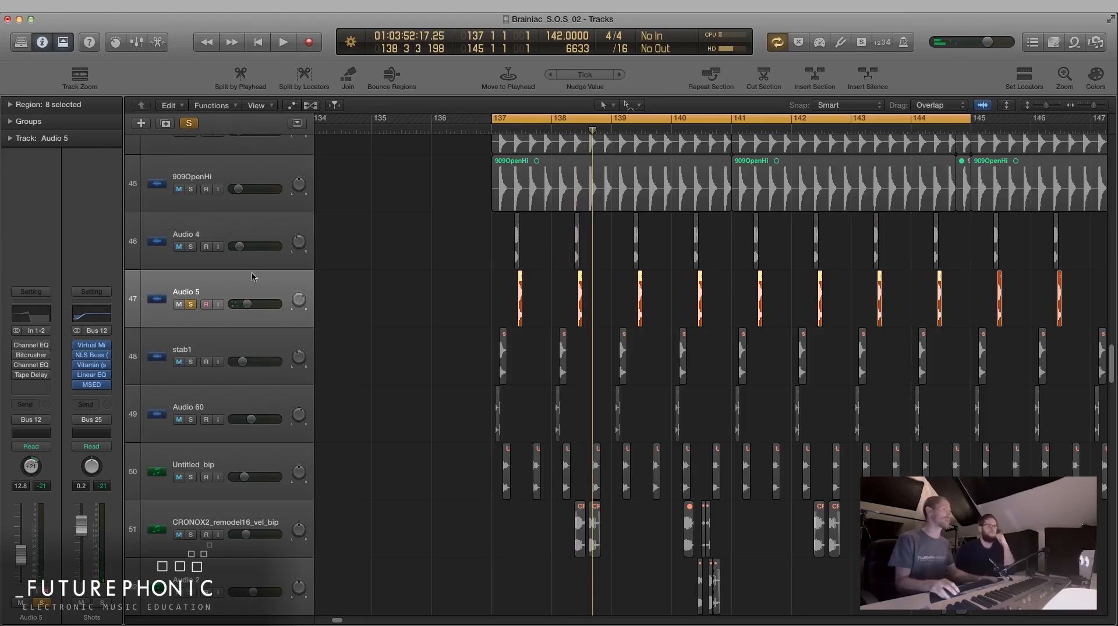
# - Solo Audio 4 alongside Audio 5, bypass its Channel EQ, Creative Filter and Eos, and audition both stabs dry
pyautogui.click(191, 247)
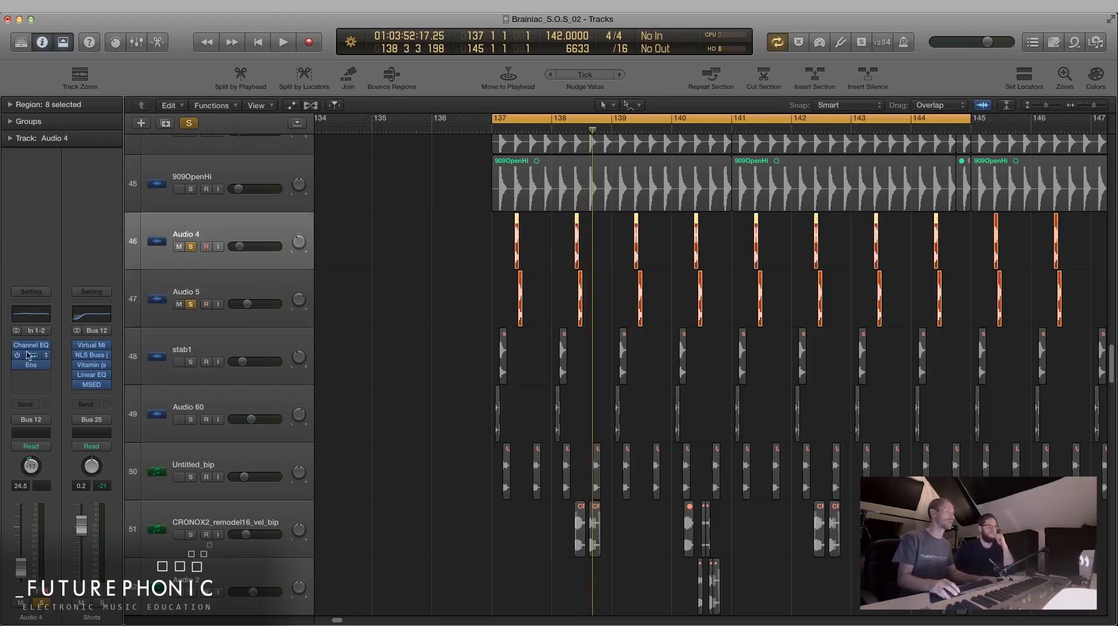
pyautogui.moveTo(17, 346); pyautogui.dragTo(17, 365)
pyautogui.press('space')
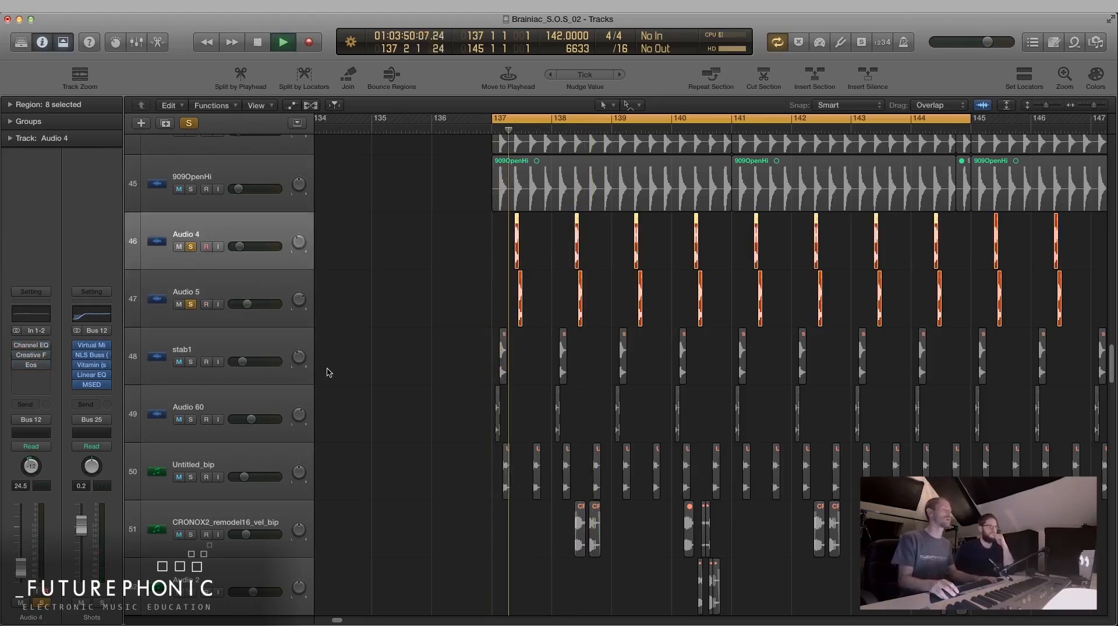
pyautogui.press('space')
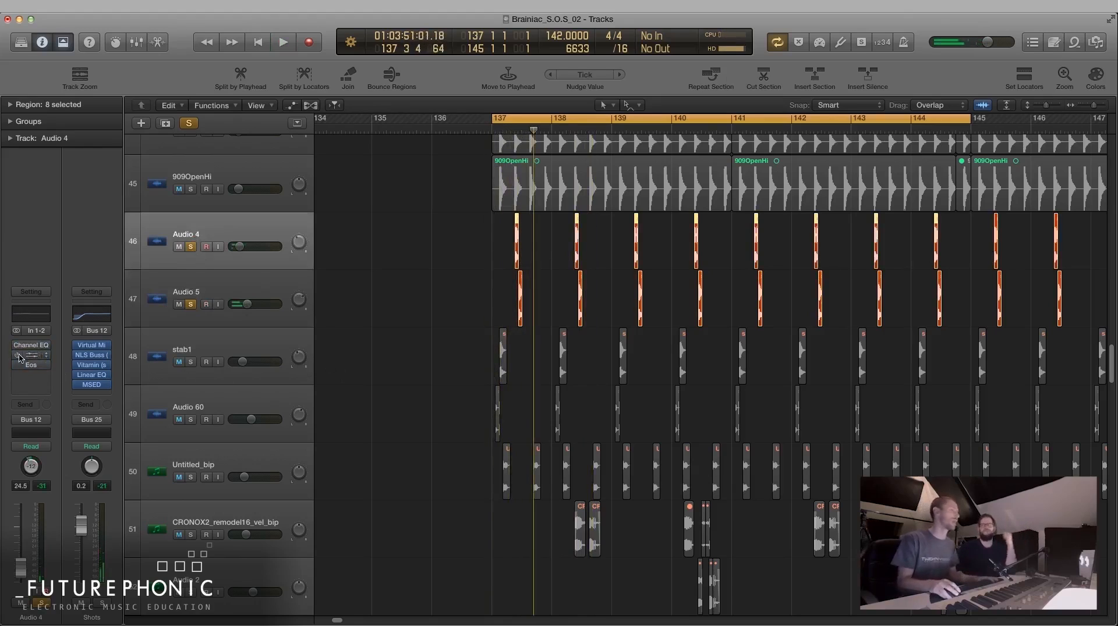
# - Select Audio 5, unsolo Audio 4 and audition Audio 5 alone with only its first Channel EQ re-enabled
pyautogui.click(192, 292)
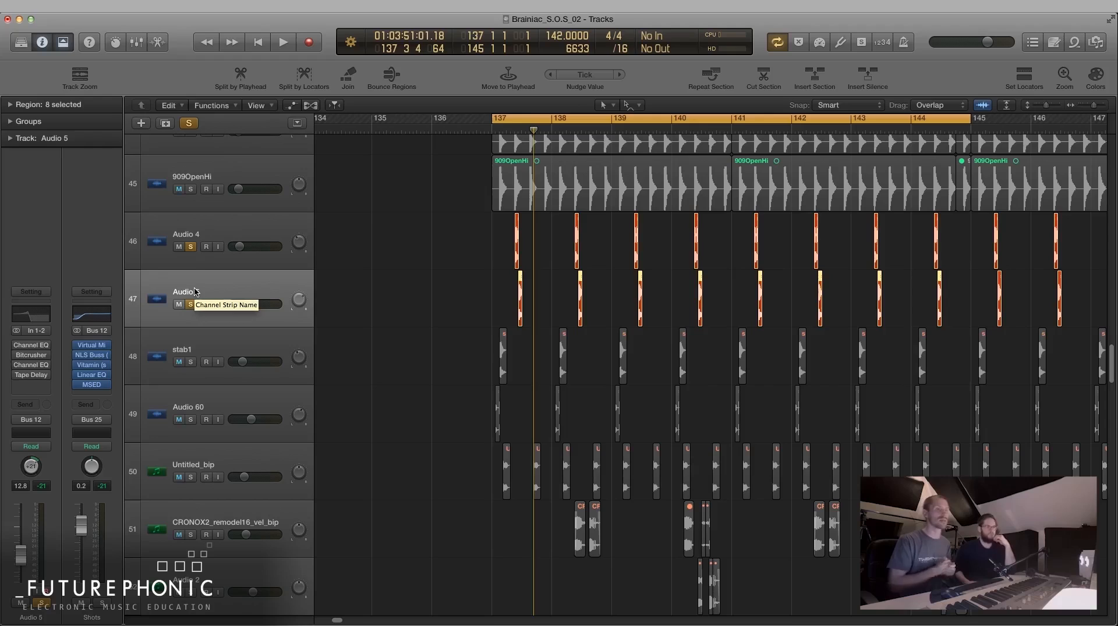
pyautogui.click(372, 322)
pyautogui.click(194, 282)
pyautogui.click(207, 233)
pyautogui.click(210, 277)
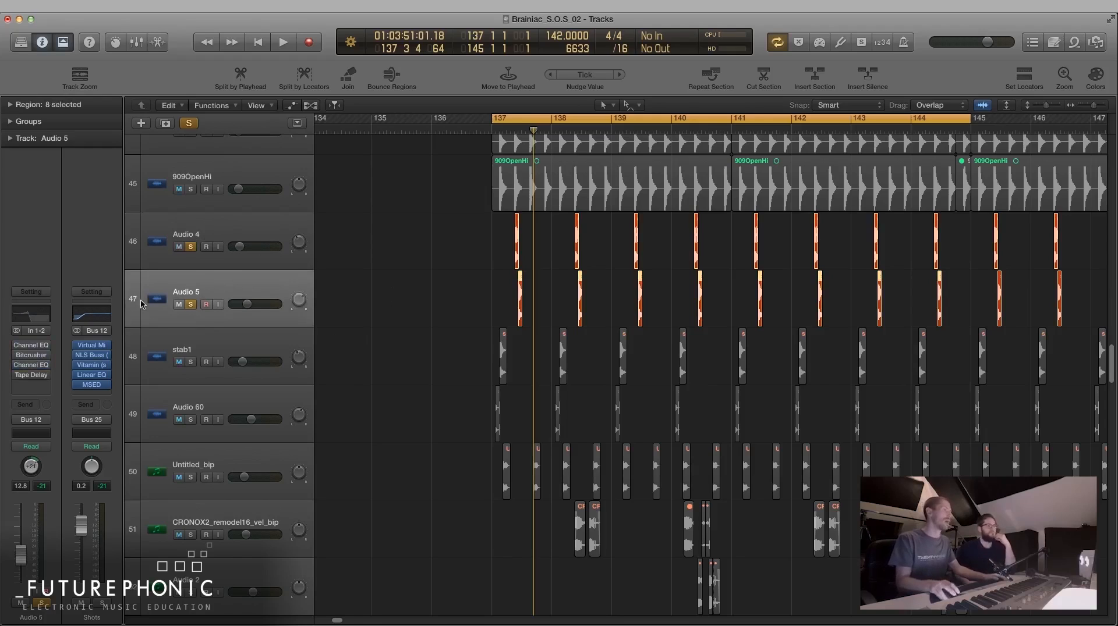
pyautogui.press('space')
pyautogui.click(190, 247)
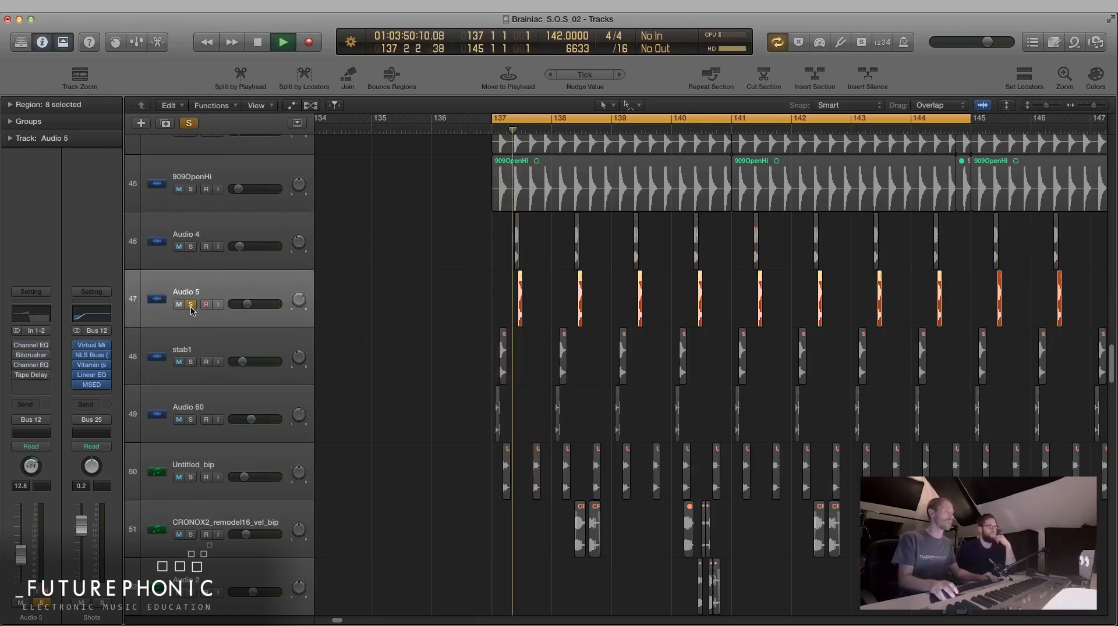
pyautogui.press('space')
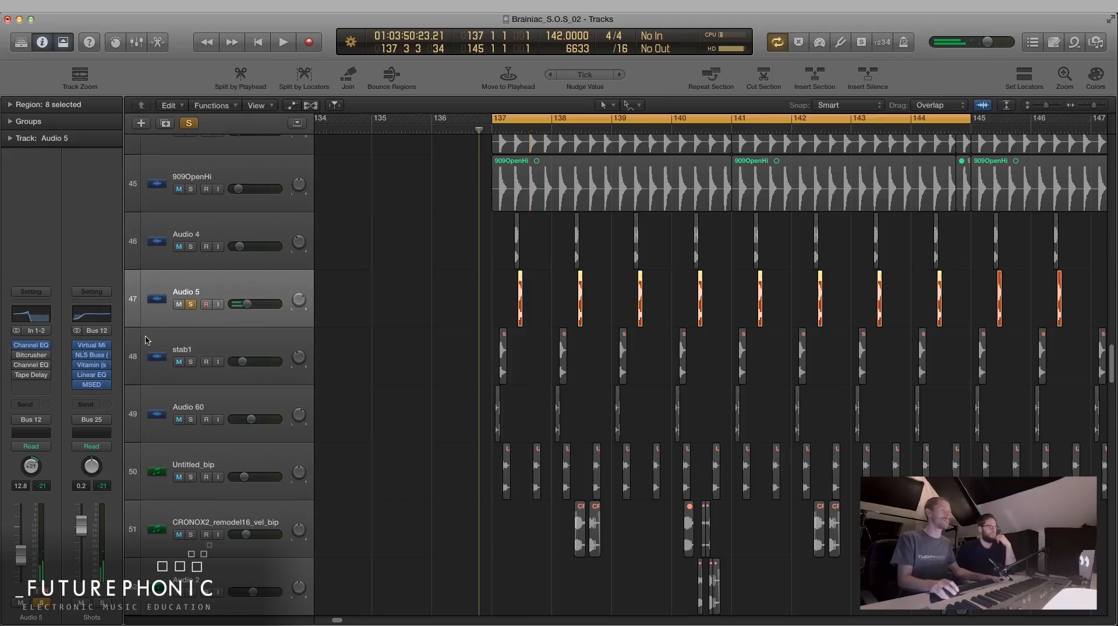
pyautogui.press('space')
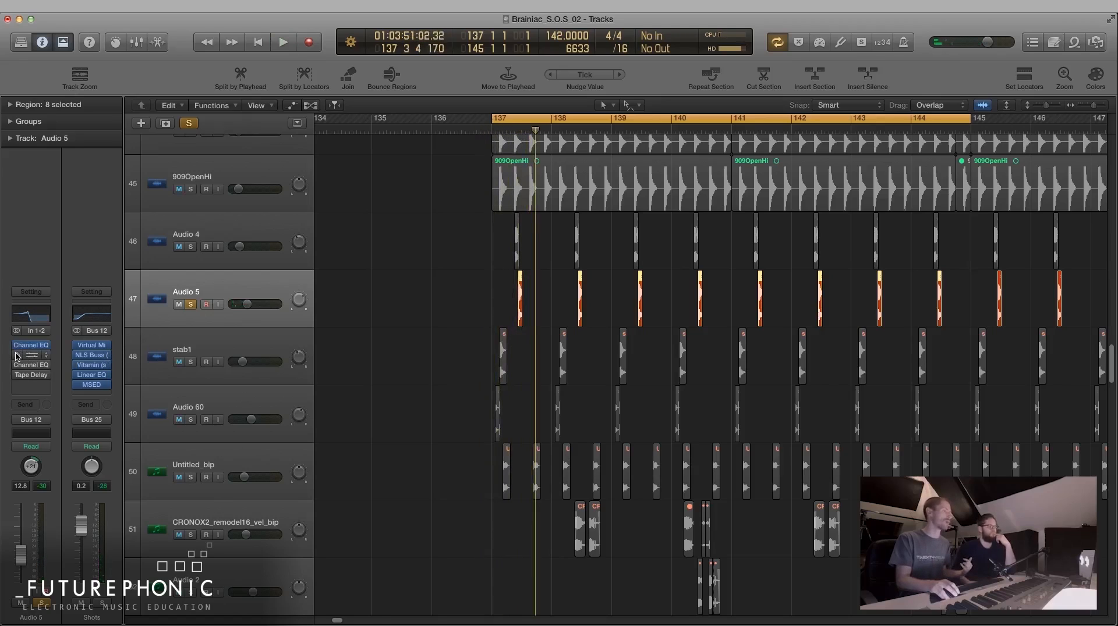
# - Re-enable and open the Bitcrusher on Audio 5 and audition the soloed stab through it
pyautogui.click(33, 356)
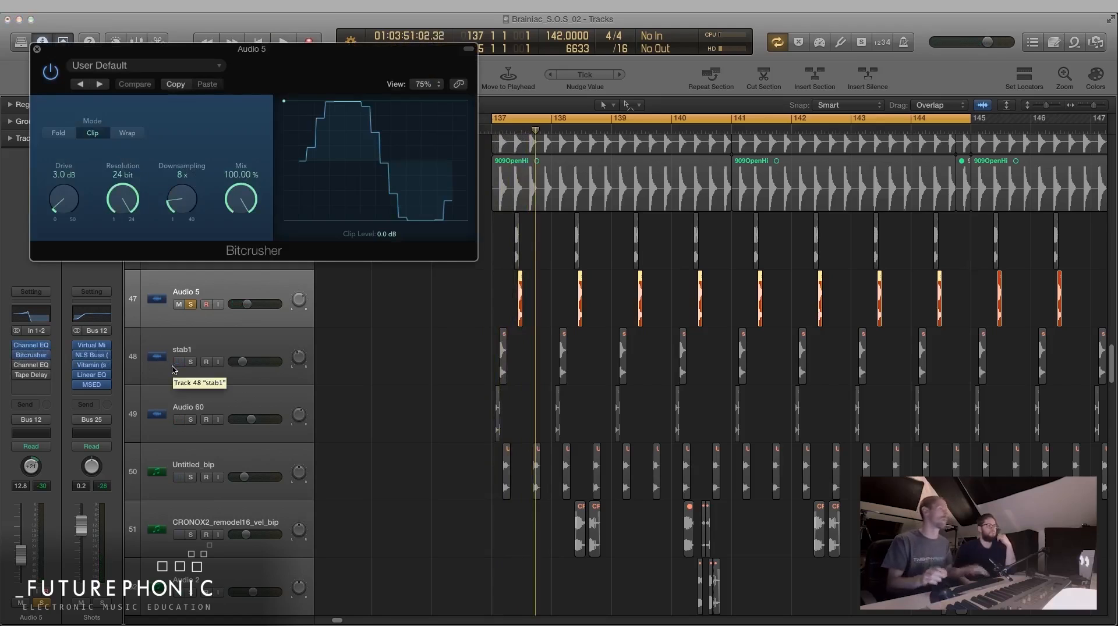
pyautogui.press('space')
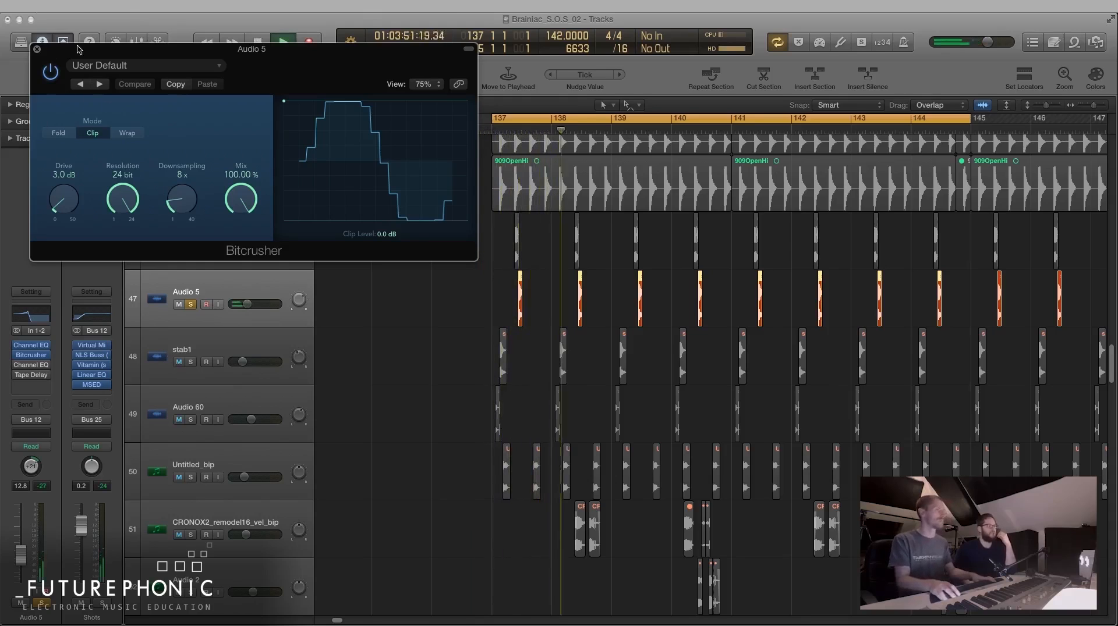
pyautogui.press('space')
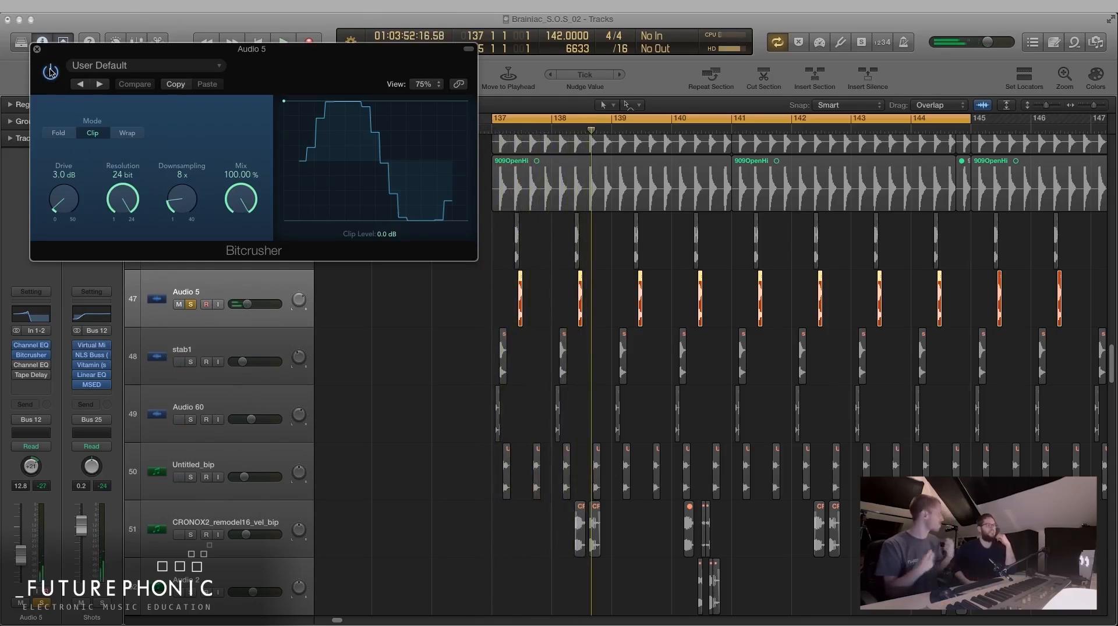
# - Raise the Bitcrusher's Downsampling to 25x during playback and bring it back down to 11x
pyautogui.press('space')
pyautogui.moveTo(185, 194); pyautogui.dragTo(180, 154)
pyautogui.moveTo(186, 206); pyautogui.dragTo(171, 136)
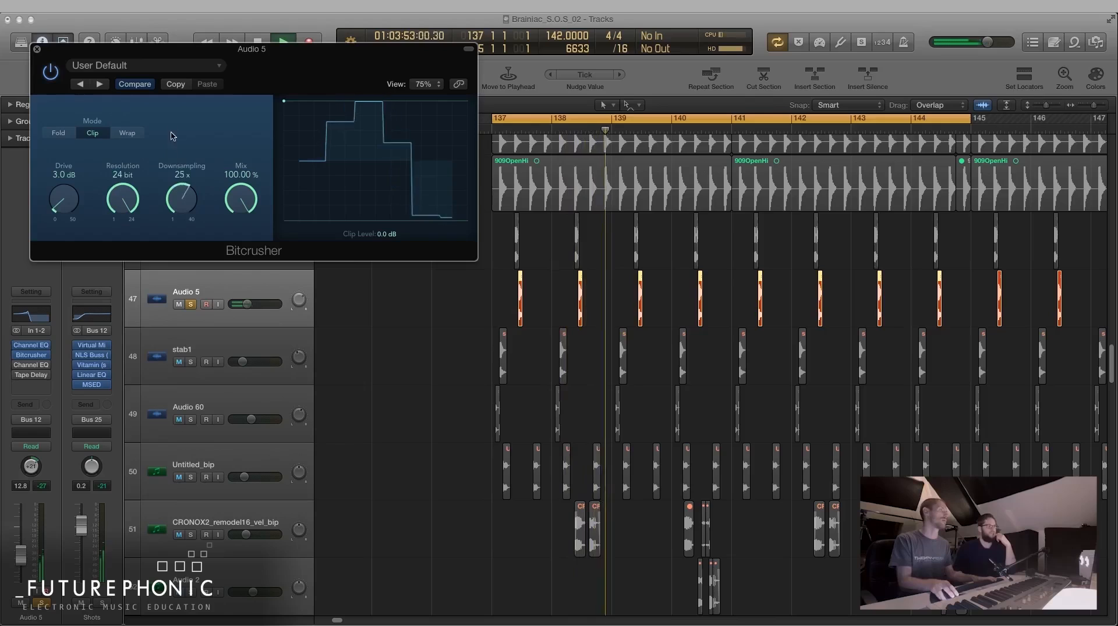
pyautogui.moveTo(181, 195)
pyautogui.mouseDown()
pyautogui.moveTo(197, 215)
pyautogui.moveTo(182, 210)
pyautogui.mouseUp()
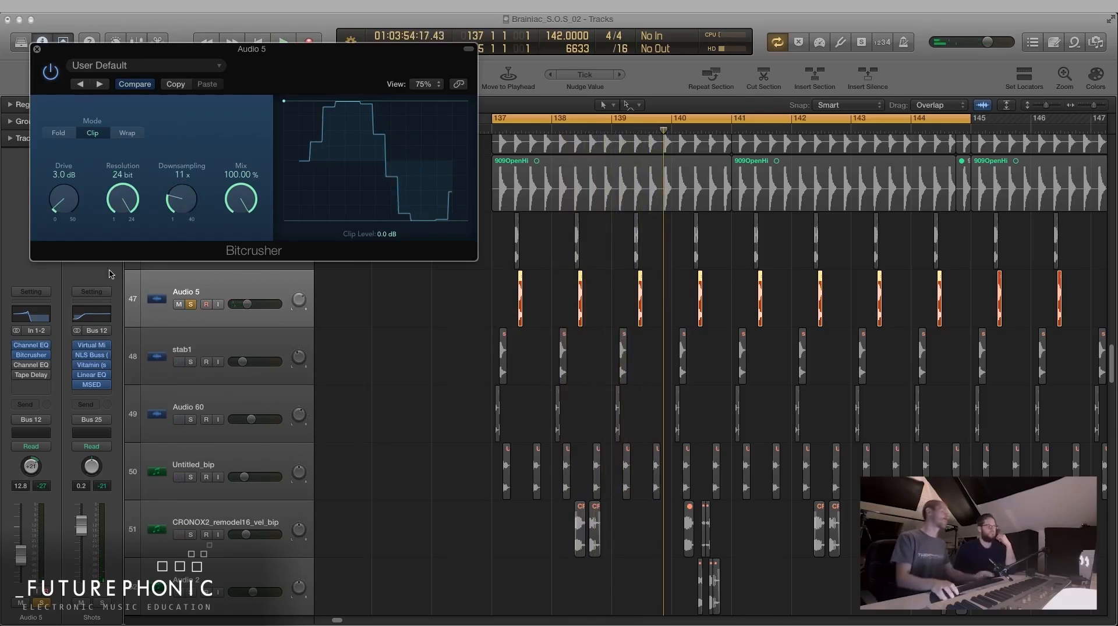
# - Check Audio 5's first Channel EQ, close it, and start auditioning the stab with the Tape Delay re-enabled
pyautogui.click(36, 347)
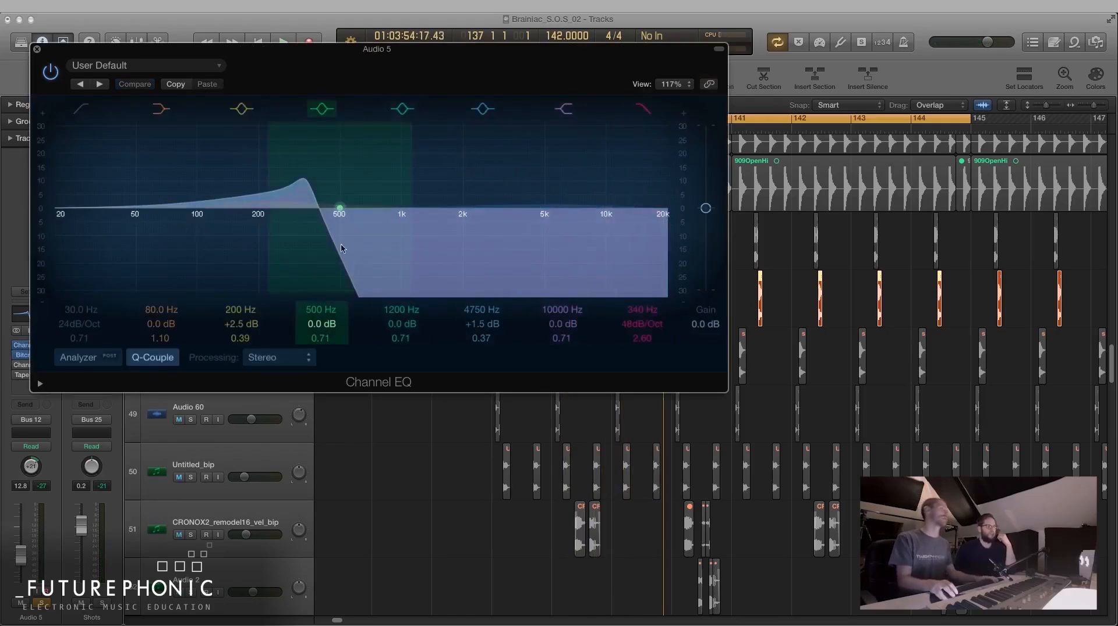
pyautogui.click(38, 51)
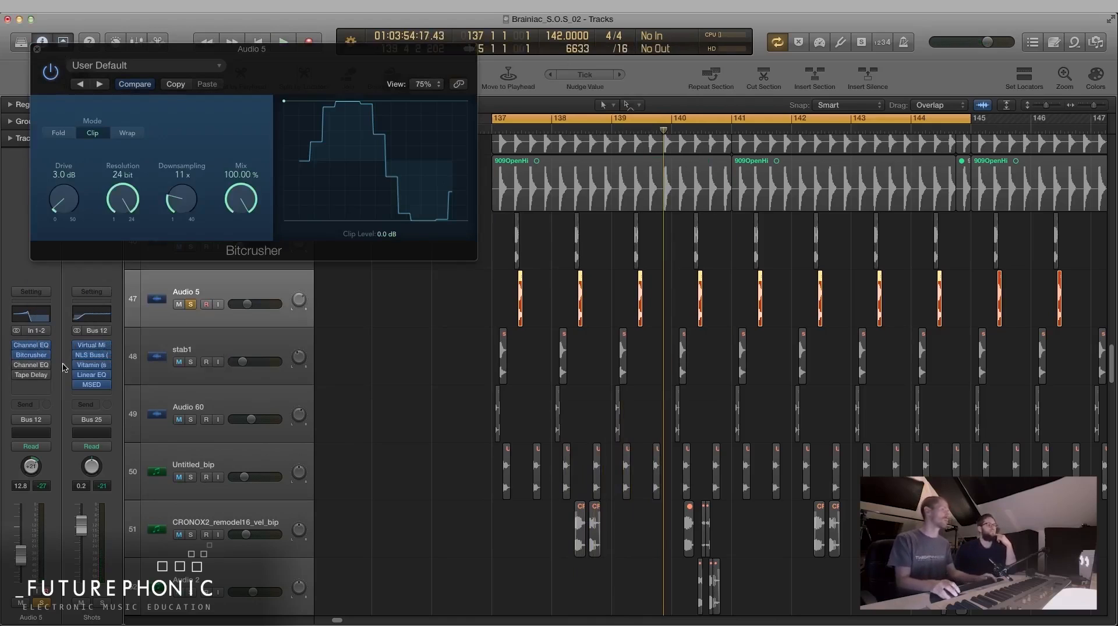
pyautogui.press('space')
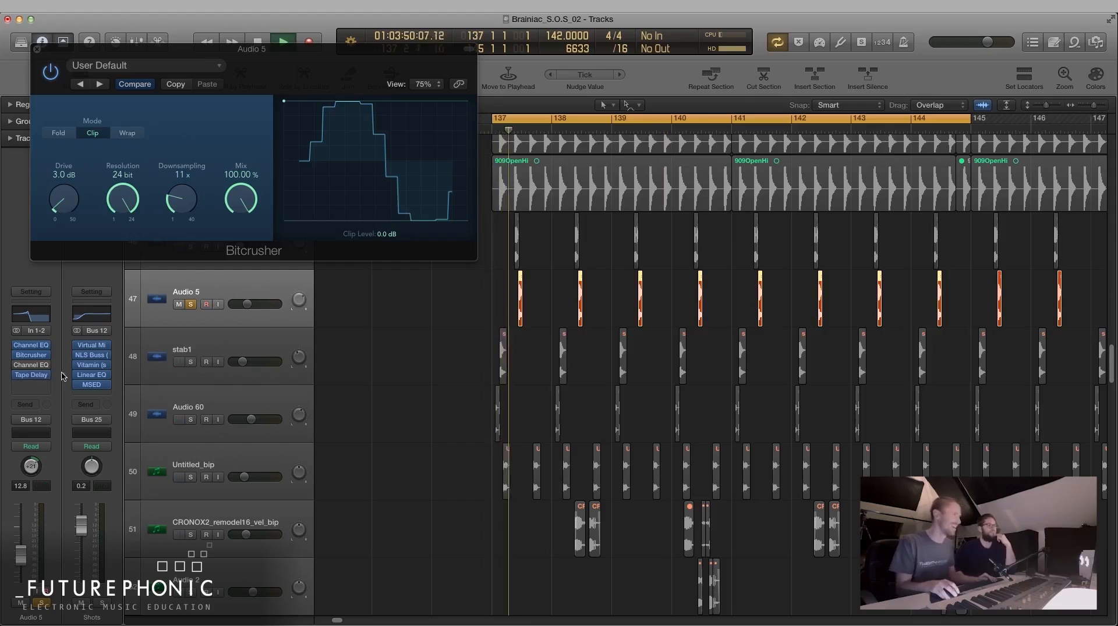
# - Raise the Bitcrusher's Downsampling to 23x during playback, bring it back to 12x, and place Audio 5's Tape Delay window beside it
pyautogui.moveTo(181, 198); pyautogui.dragTo(184, 125)
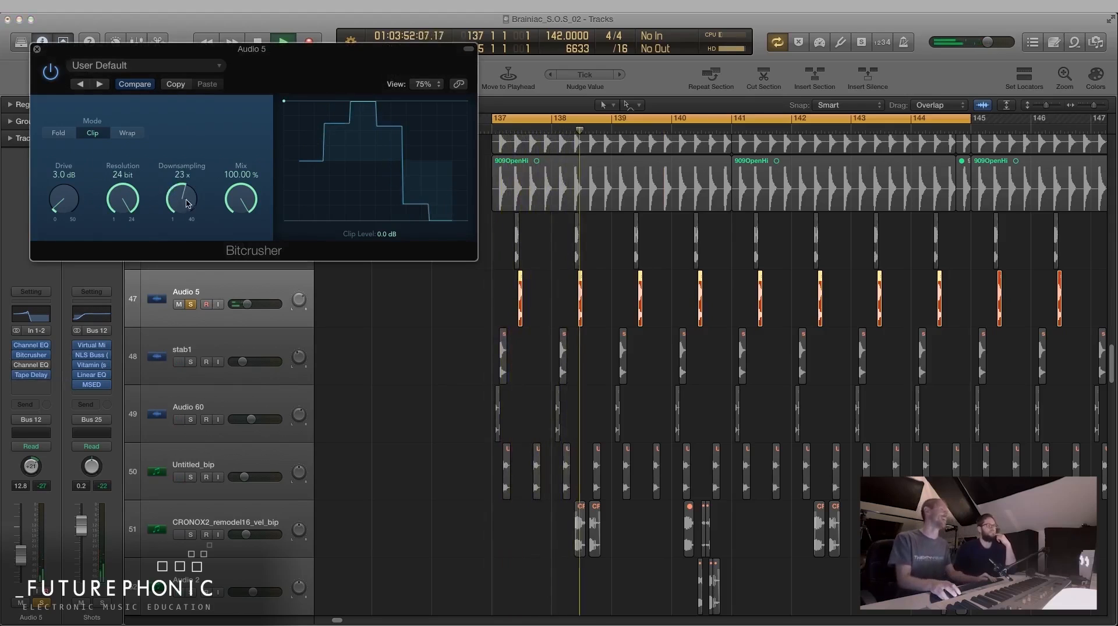
pyautogui.click(32, 375)
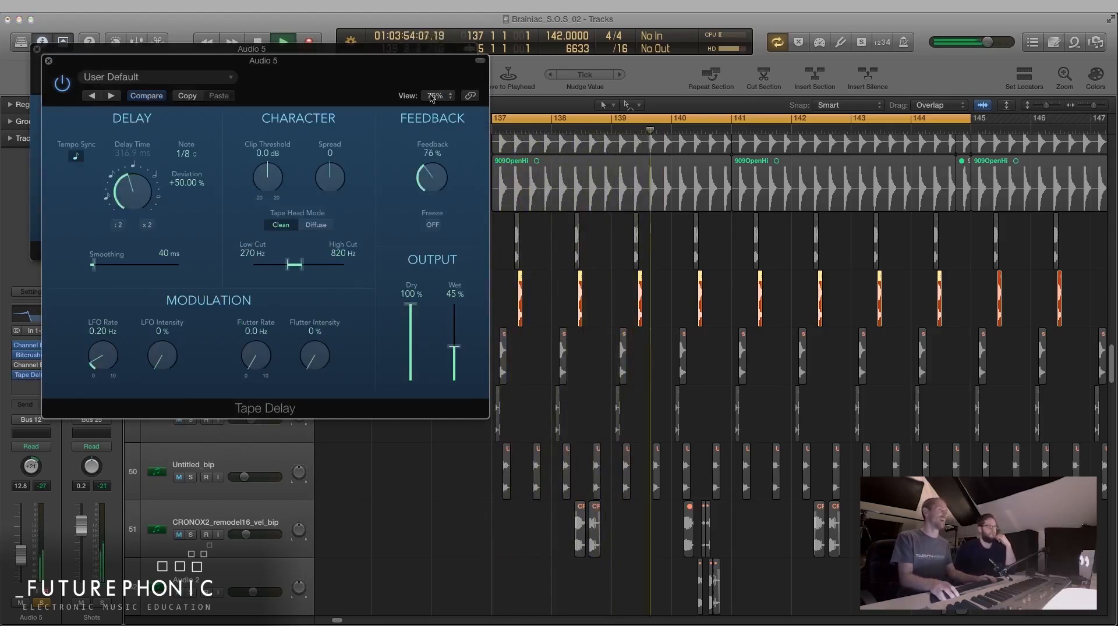
pyautogui.moveTo(312, 66); pyautogui.dragTo(716, 114)
pyautogui.moveTo(182, 200); pyautogui.dragTo(189, 257)
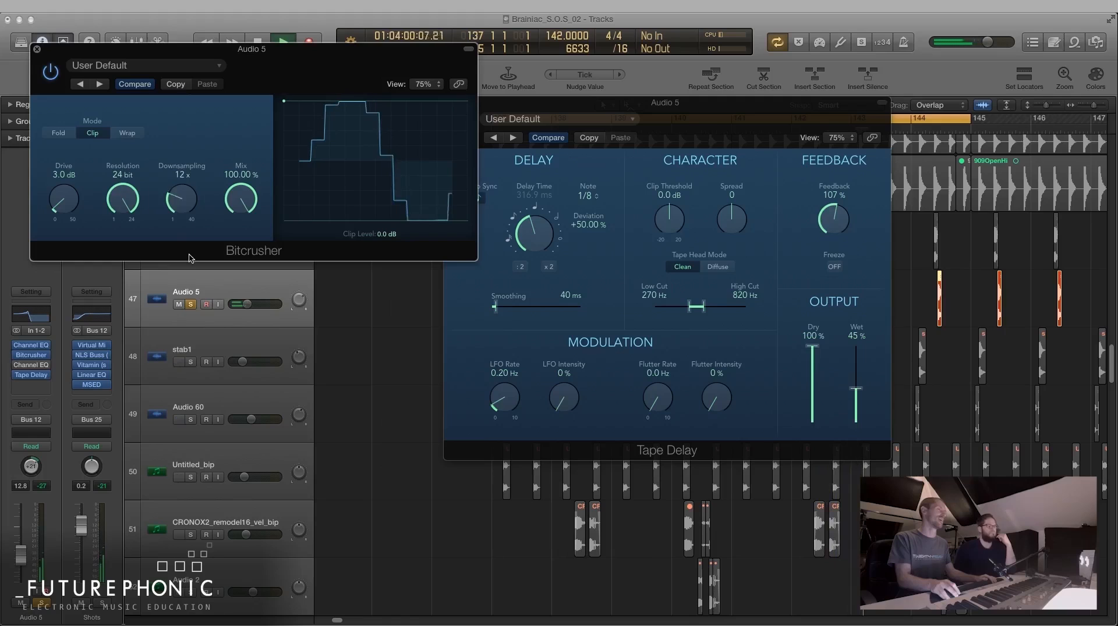
# - Raise the Tape Delay's Feedback to 380% during playback, bring it back down, and close the plug-in
pyautogui.moveTo(836, 220); pyautogui.dragTo(840, 156)
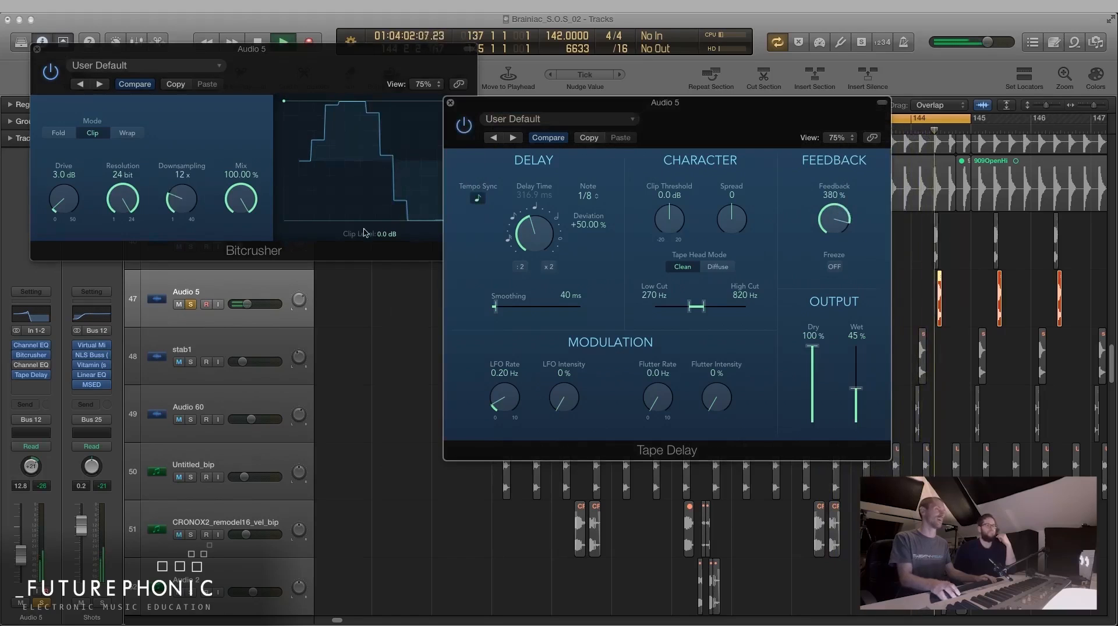
pyautogui.moveTo(834, 221); pyautogui.dragTo(826, 326)
pyautogui.press('space')
pyautogui.click(451, 103)
# - Lower the Bitcrusher's Downsampling slightly, audition the stab, and close the plug-in
pyautogui.moveTo(186, 216); pyautogui.dragTo(188, 227)
pyautogui.press('space')
pyautogui.press('space')
pyautogui.click(37, 49)
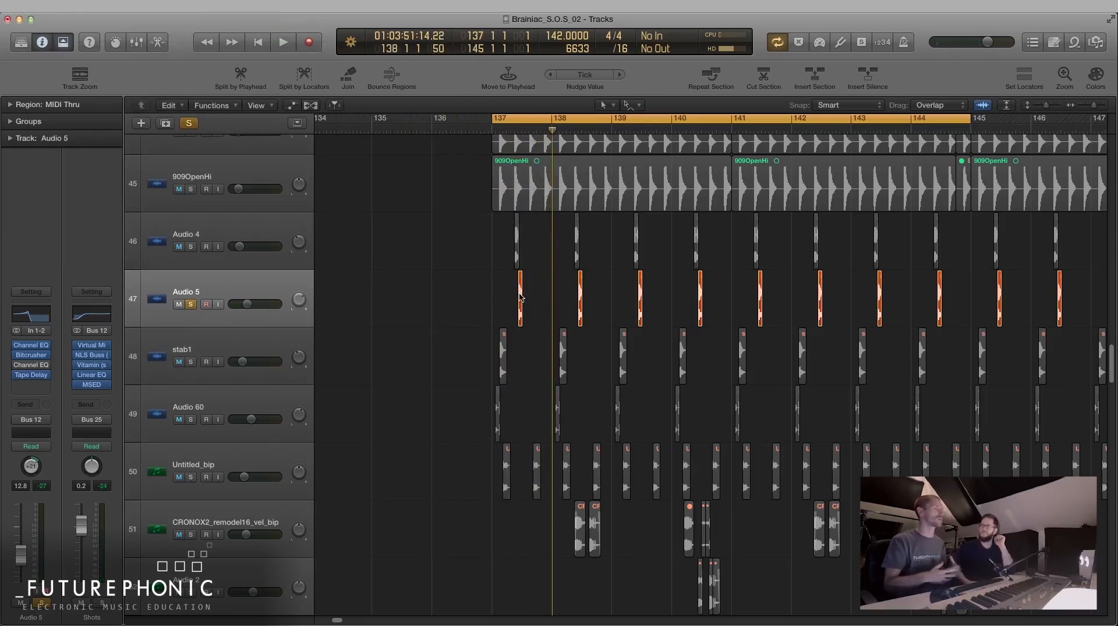
# - Open and enable Audio 5's second Channel EQ, and audition the soloed stab through it with the Tape Delay bypassed
pyautogui.click(32, 368)
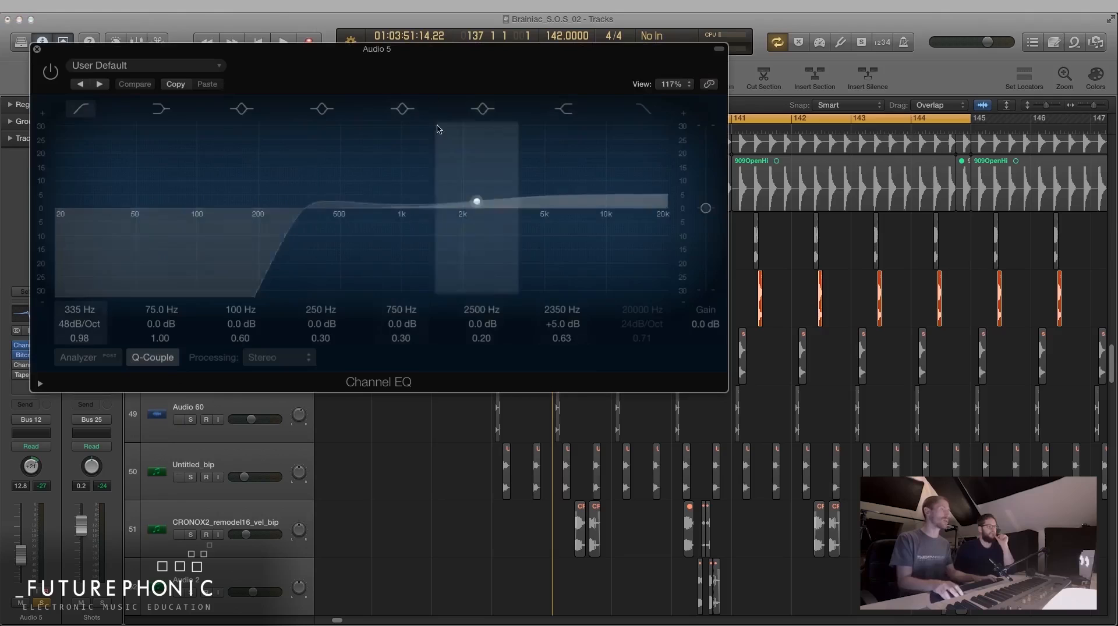
pyautogui.moveTo(276, 49); pyautogui.dragTo(594, 108)
pyautogui.press('space')
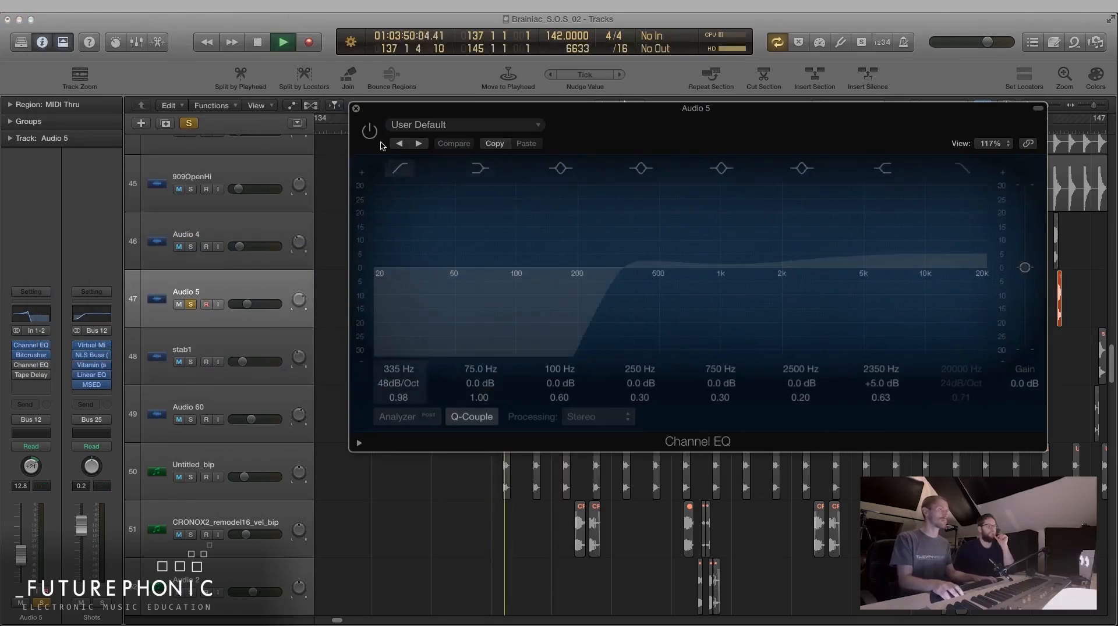
pyautogui.click(369, 131)
pyautogui.press('space')
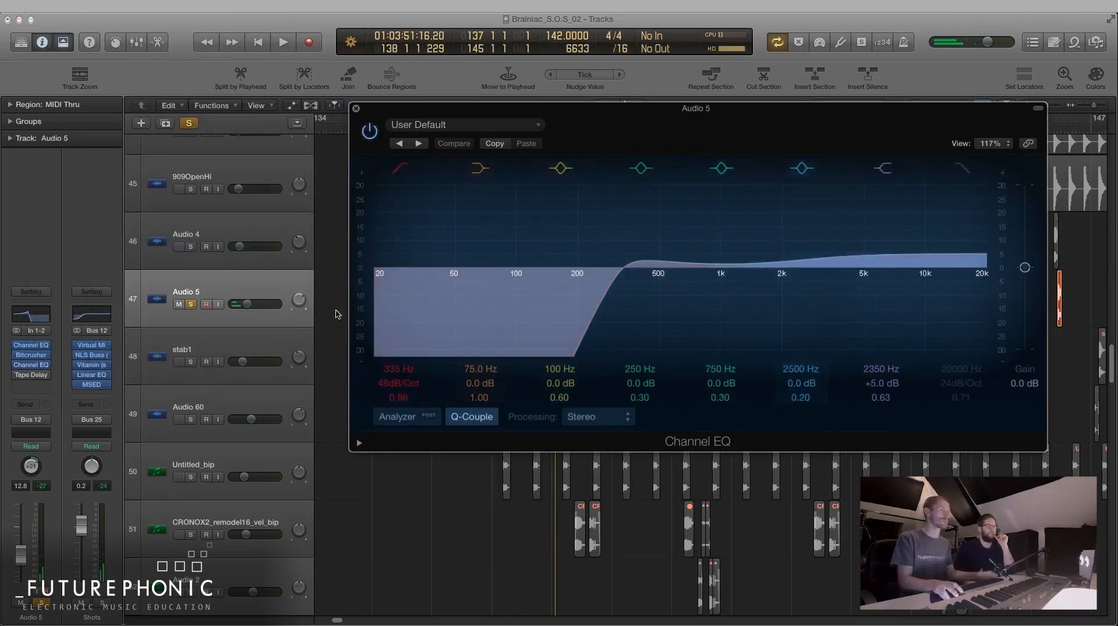
pyautogui.press('space')
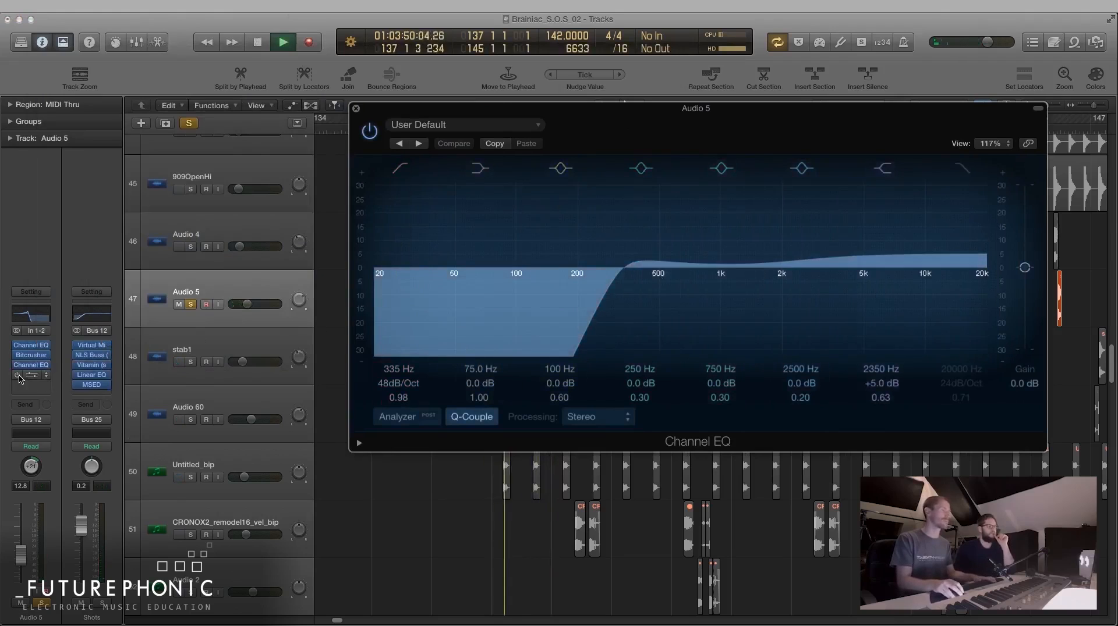
pyautogui.press('space')
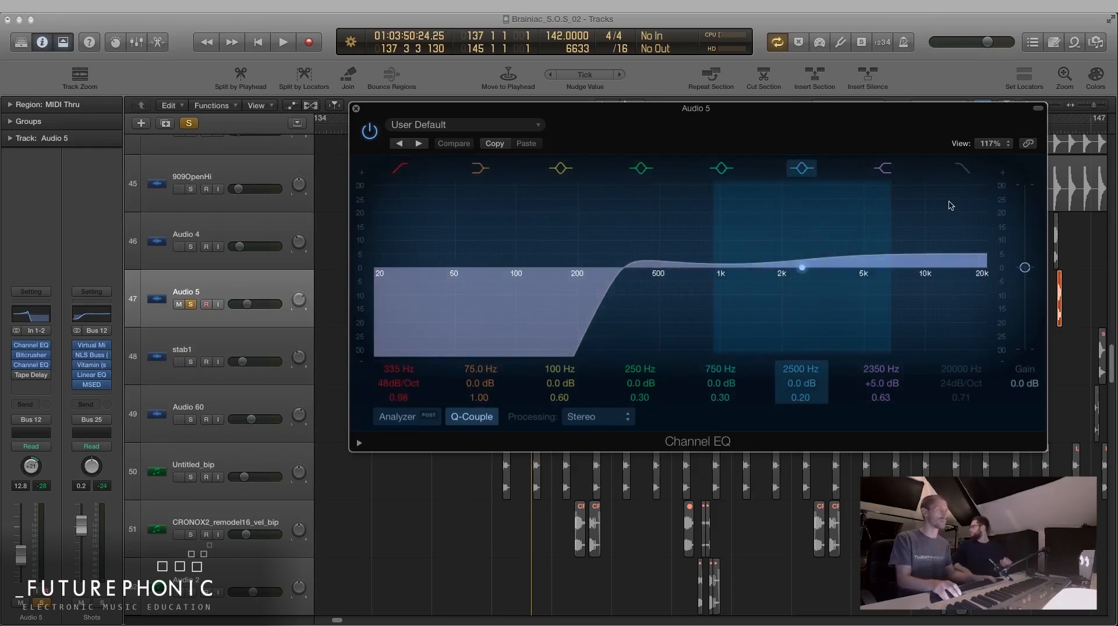
# - Check the playing stab's spectrum in RME DIGICheck, return to Logic and re-enable Audio 5's Tape Delay
pyautogui.press('space')
pyautogui.click(884, 616)
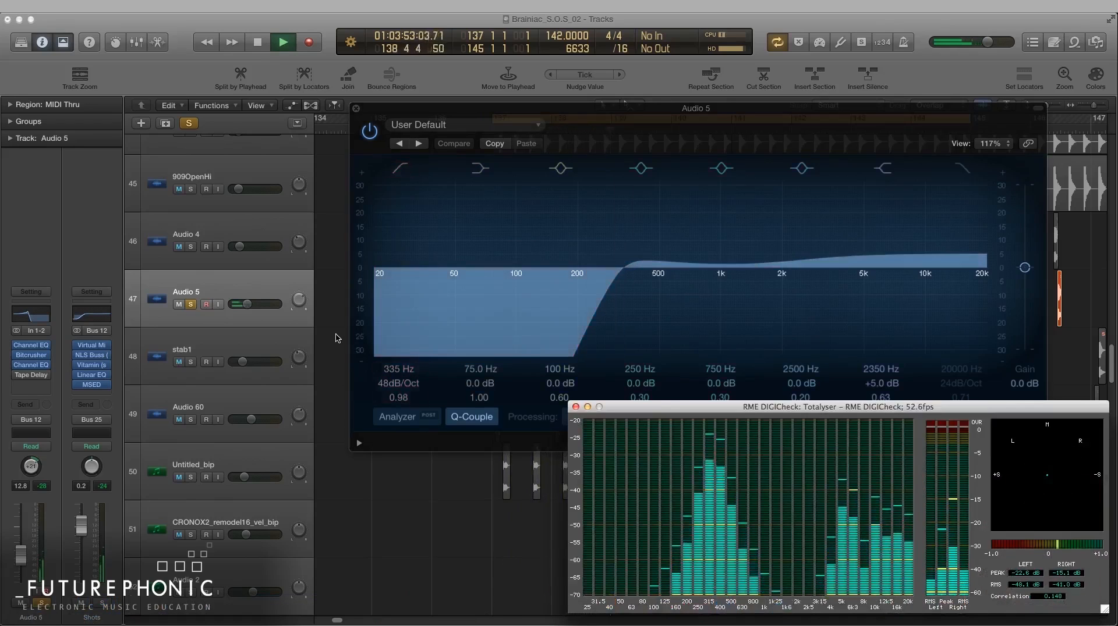
pyautogui.click(337, 337)
pyautogui.press('space')
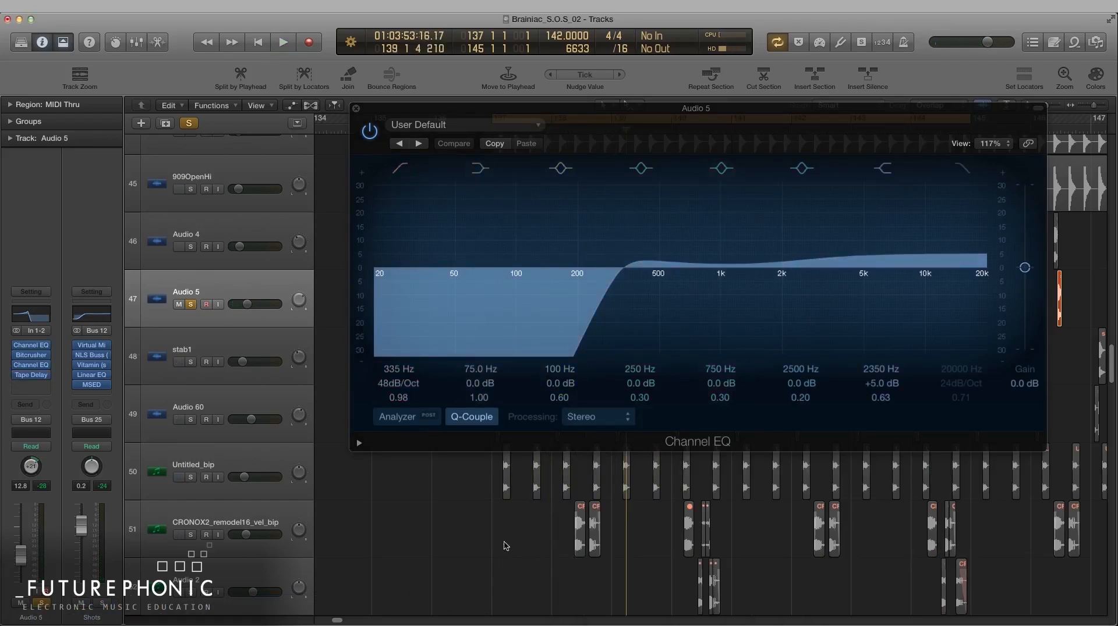
# - Close Audio 5's Channel EQ, solo Audio 4 alongside Audio 5, and audition the two processed stabs together
pyautogui.press('space')
pyautogui.moveTo(897, 617)
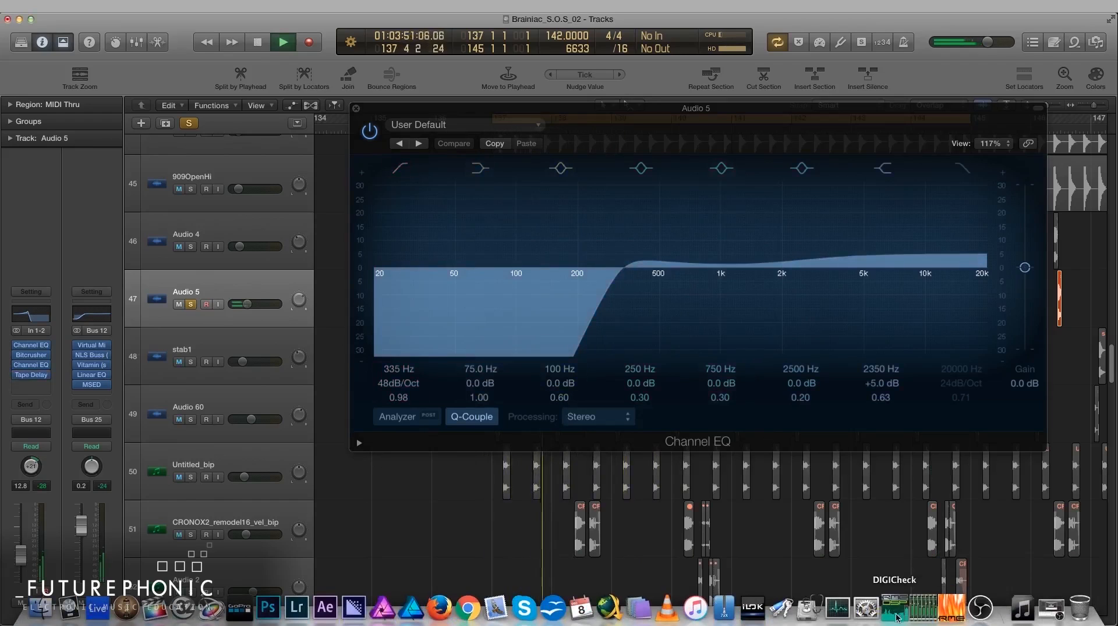
pyautogui.click(356, 109)
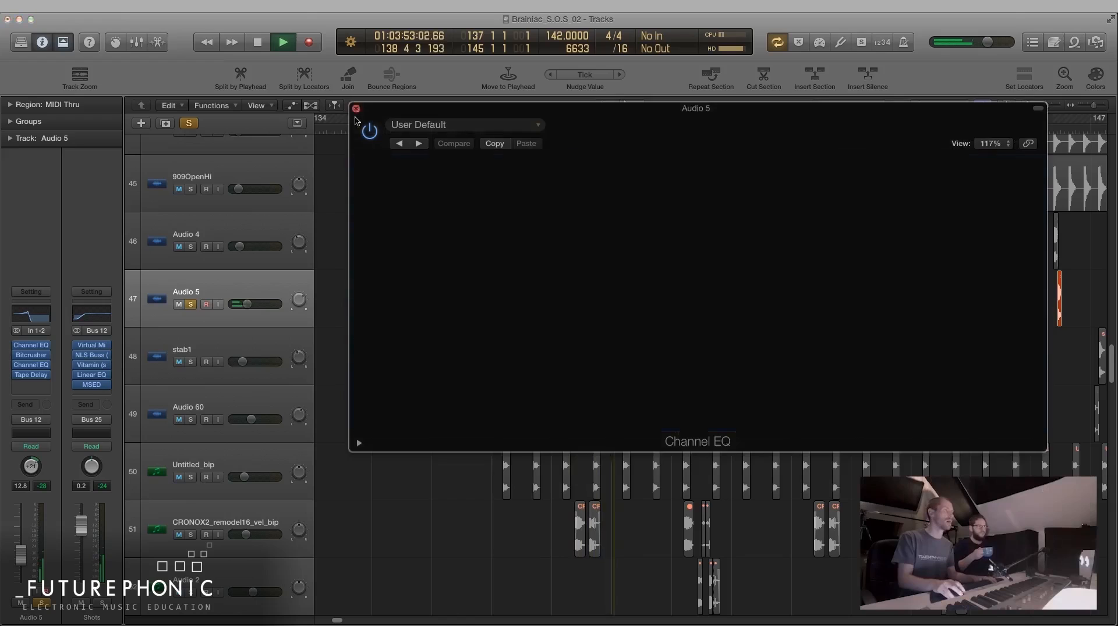
pyautogui.click(190, 247)
pyautogui.scroll(2, 393, 273)
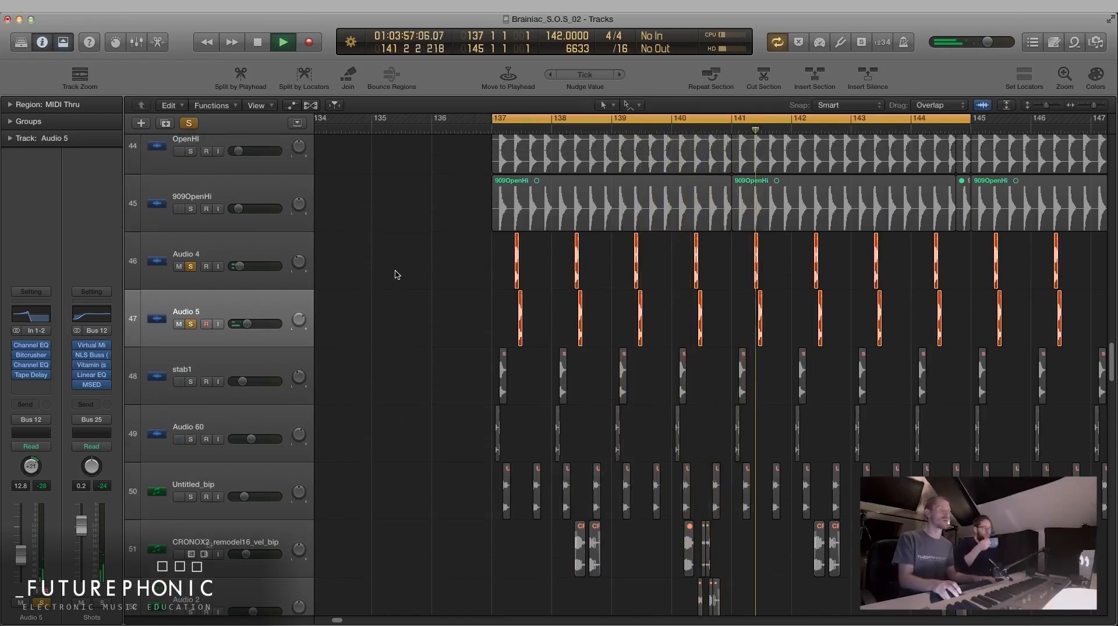
pyautogui.press('space')
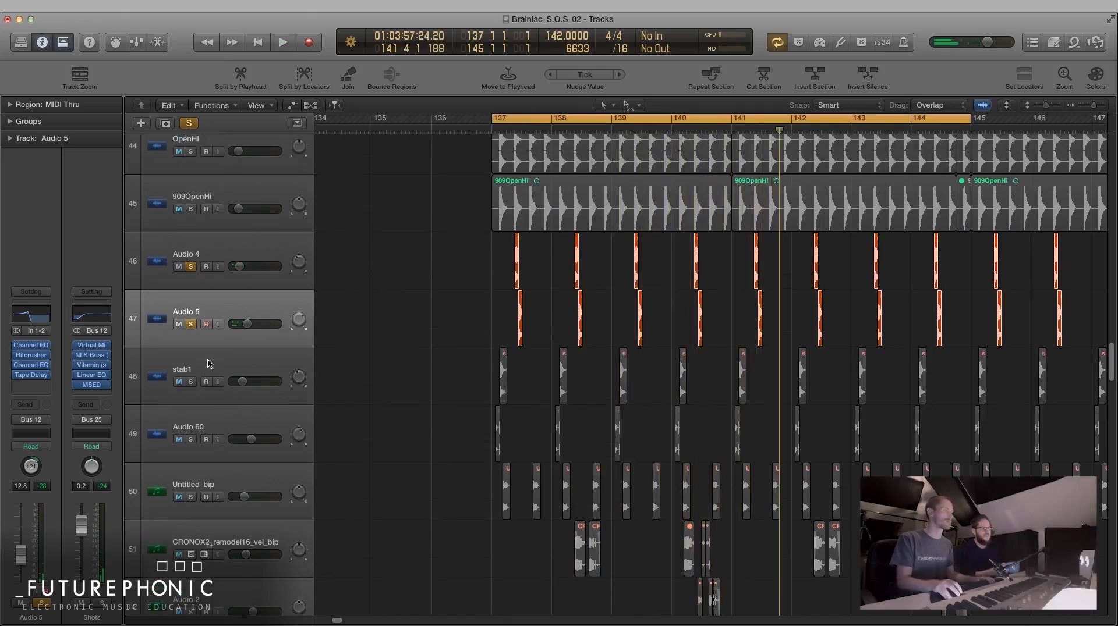
# - Solo the stab1 track in place of Audio 4 and Audio 5 and audition it alone
pyautogui.click(222, 309)
pyautogui.click(217, 260)
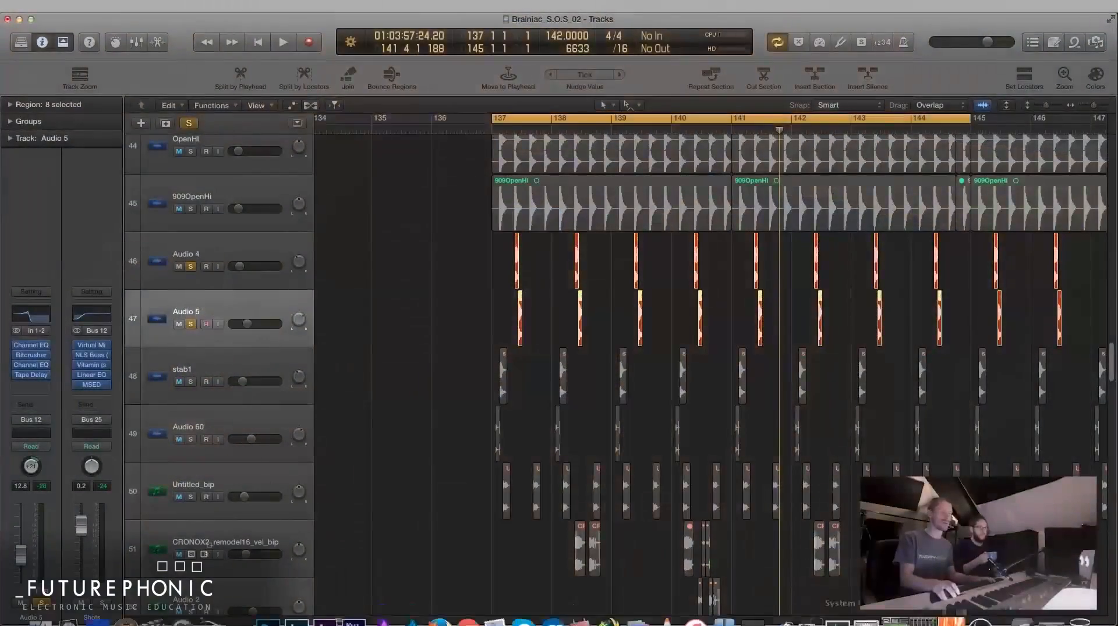
pyautogui.press('space')
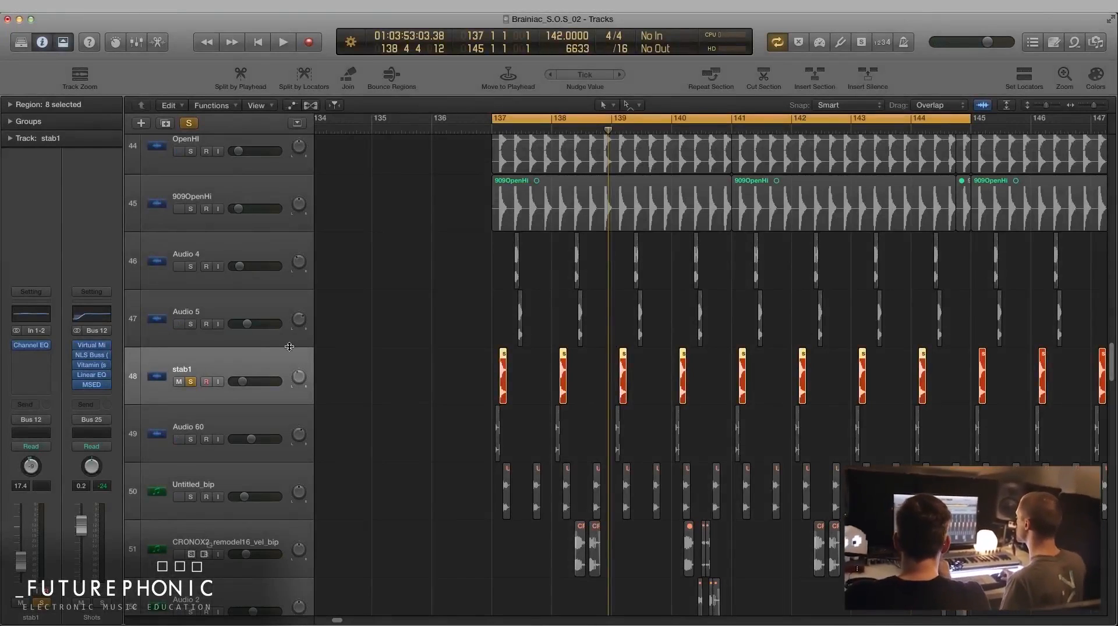
pyautogui.press('space')
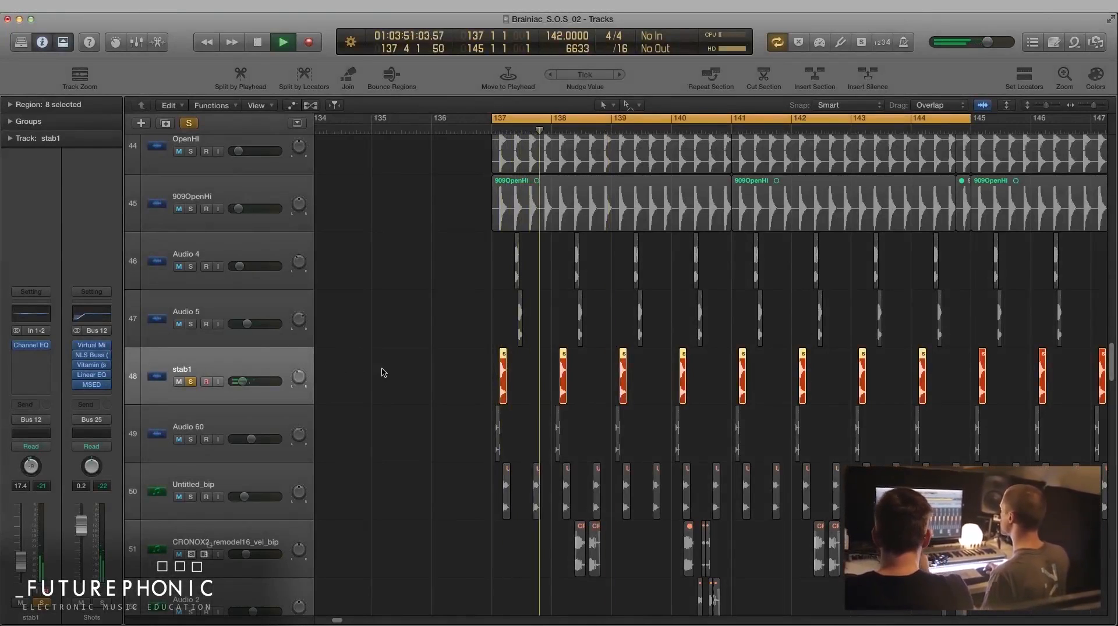
pyautogui.press('space')
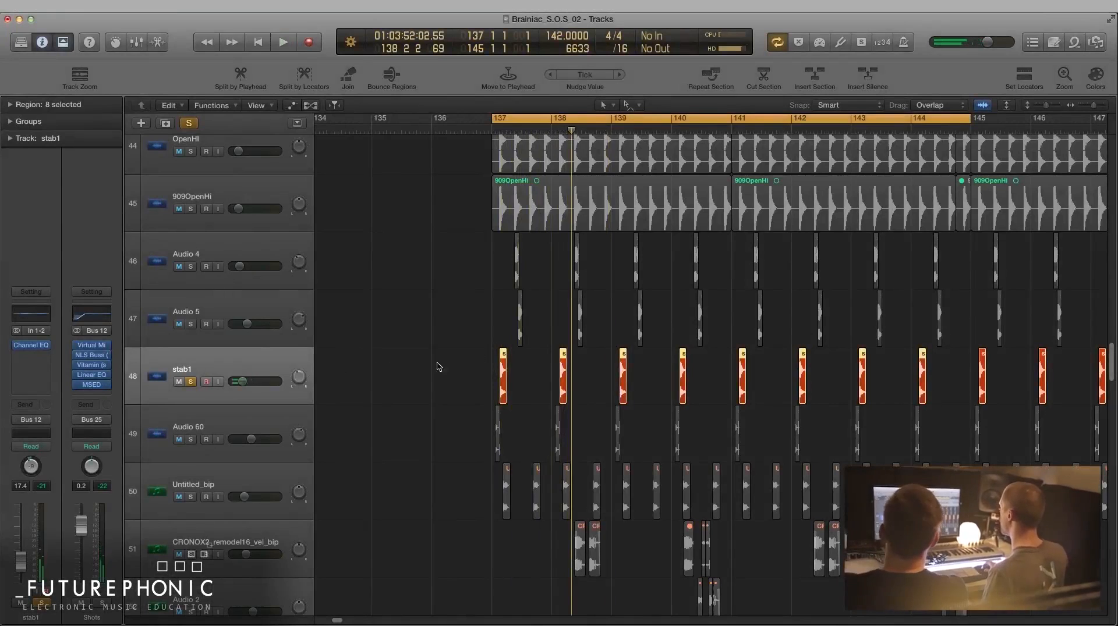
# - Open stab1's Channel EQ and examine its 200 Hz and 4750 Hz bands
pyautogui.scroll(8, 469, 362)
pyautogui.scroll(-8, 469, 362)
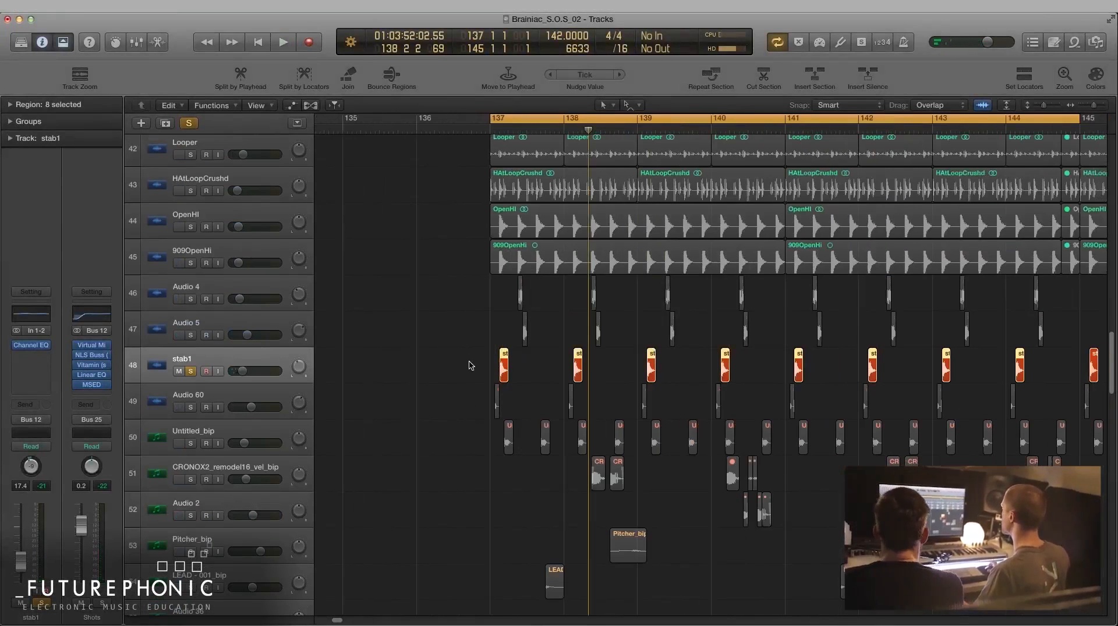
pyautogui.hscroll(3, 424, 376)
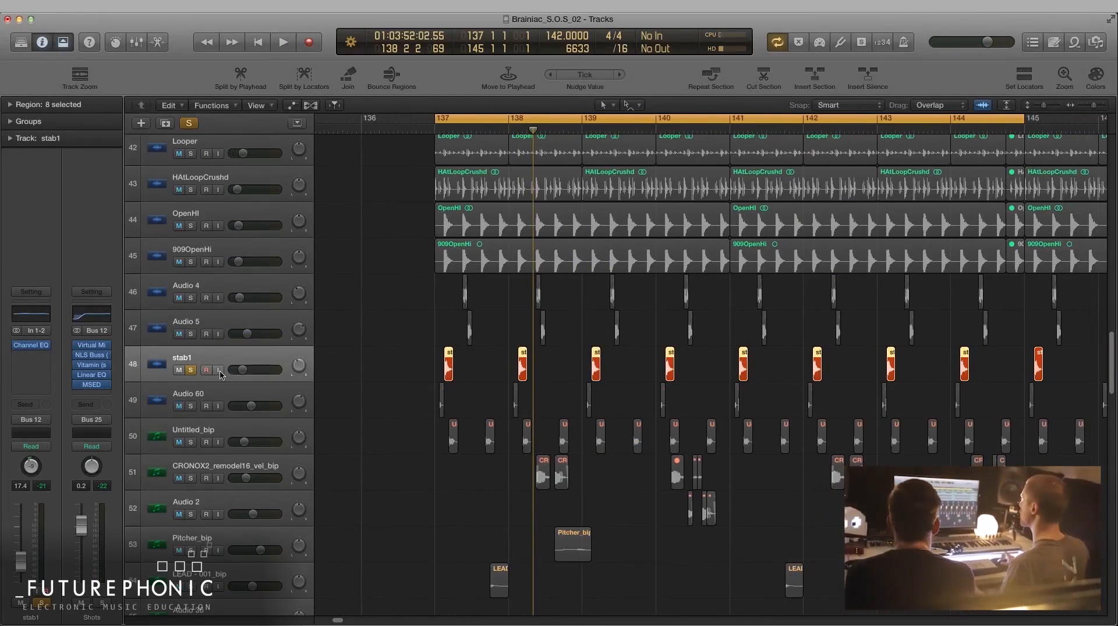
pyautogui.click(32, 345)
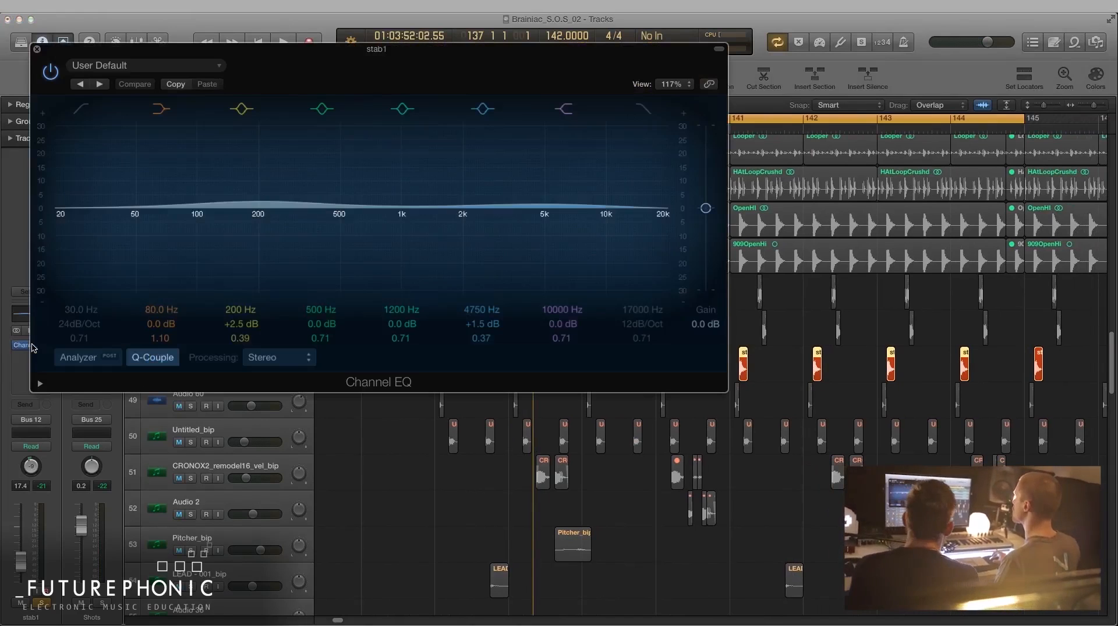
pyautogui.moveTo(290, 52); pyautogui.dragTo(577, 89)
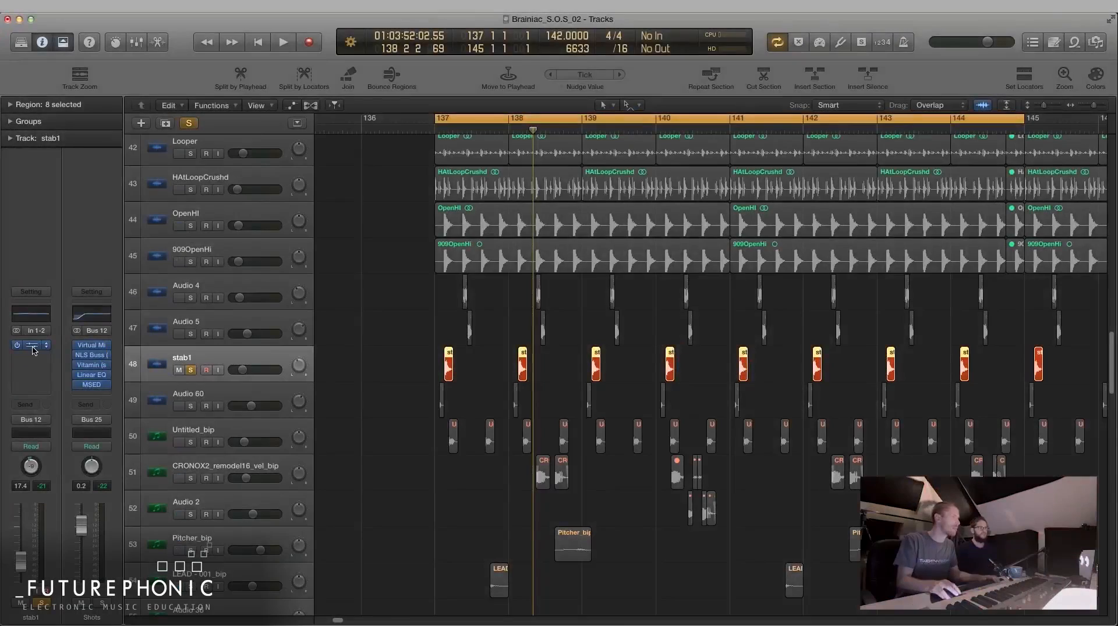
pyautogui.click(31, 345)
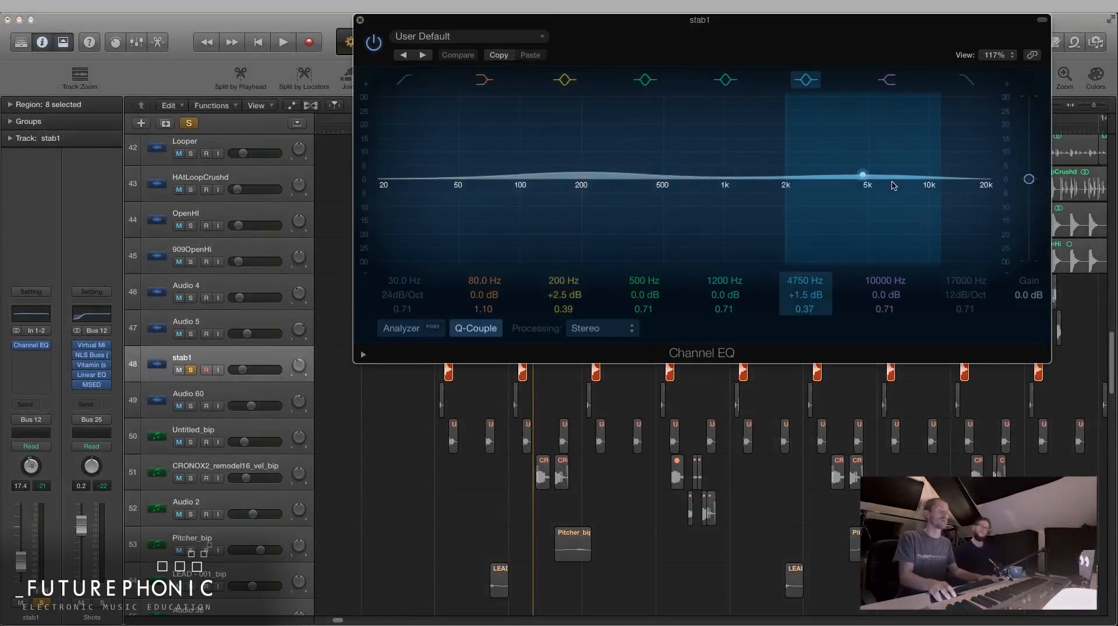
# - Compare the soloed stab1 during playback with its Channel EQ bypassed and re-enabled
pyautogui.press('space')
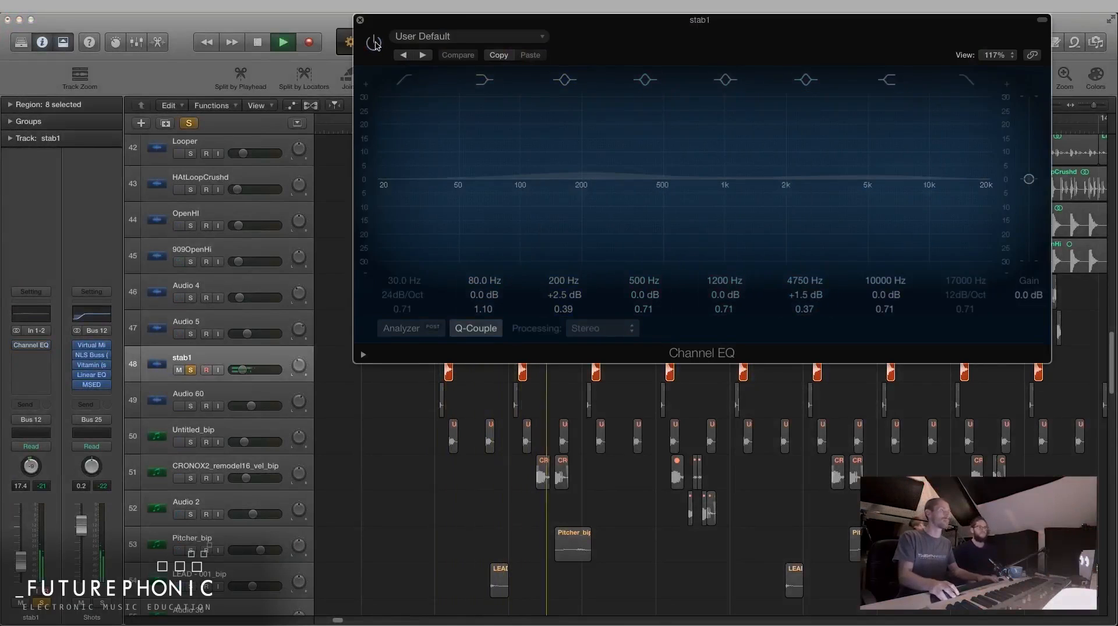
pyautogui.click(373, 42)
pyautogui.press('space')
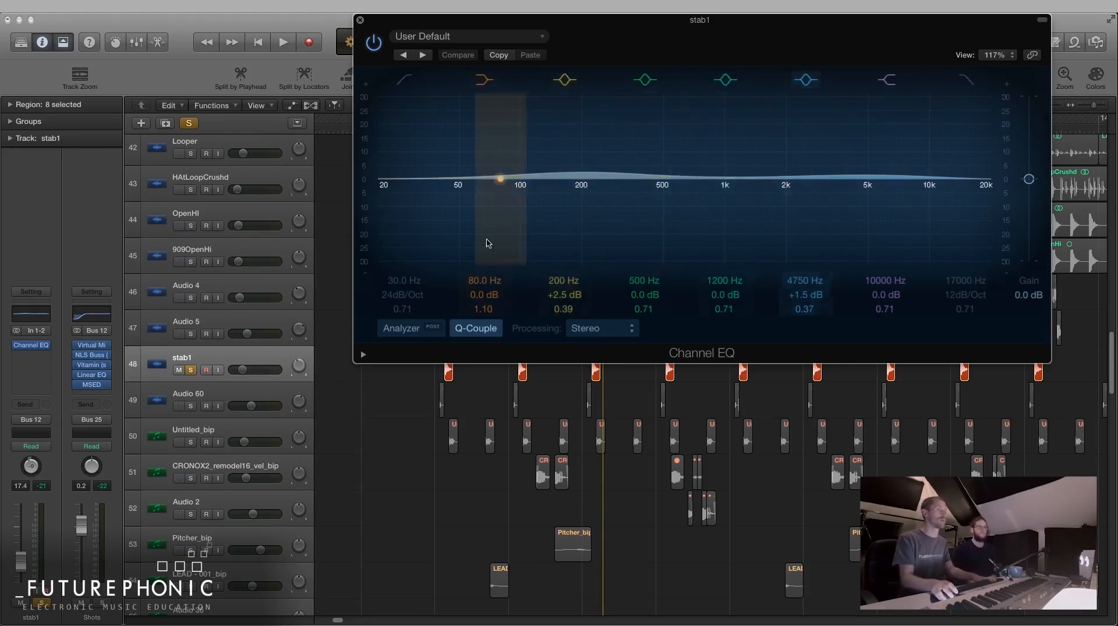
# - Unsolo stab1, select and solo Audio 60, and audition its stab alone
pyautogui.click(190, 370)
pyautogui.click(204, 398)
pyautogui.click(192, 406)
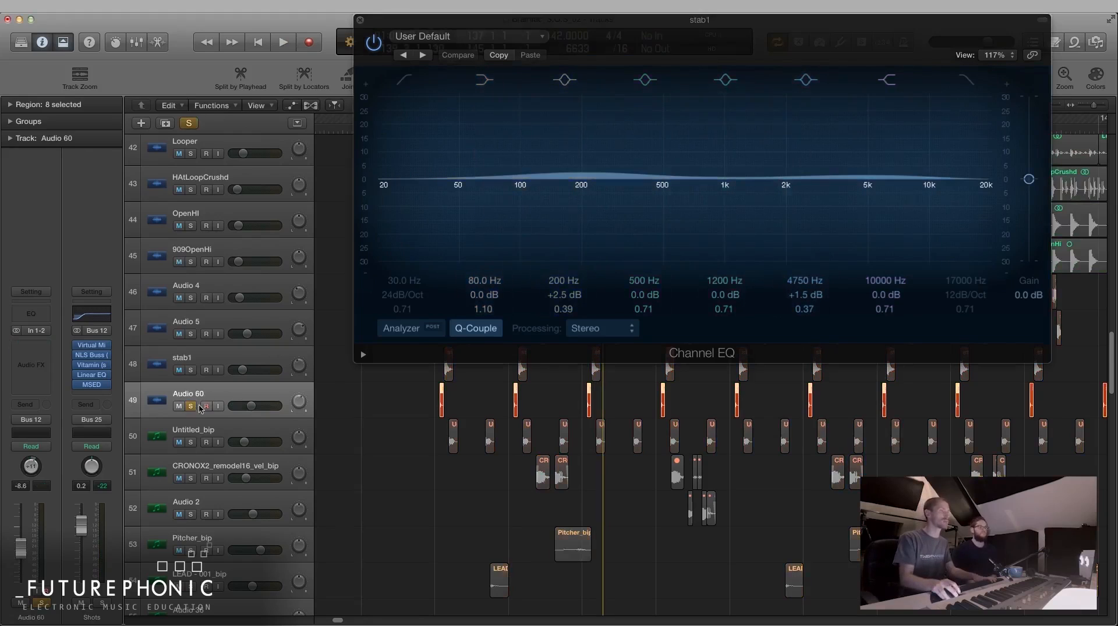
pyautogui.press('space')
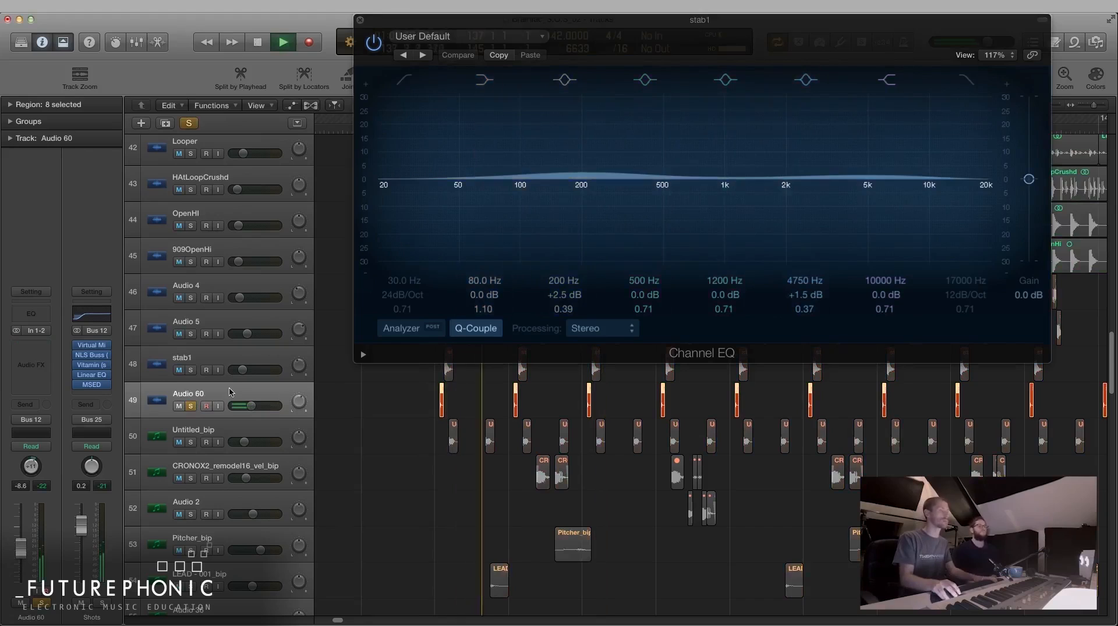
pyautogui.press('space')
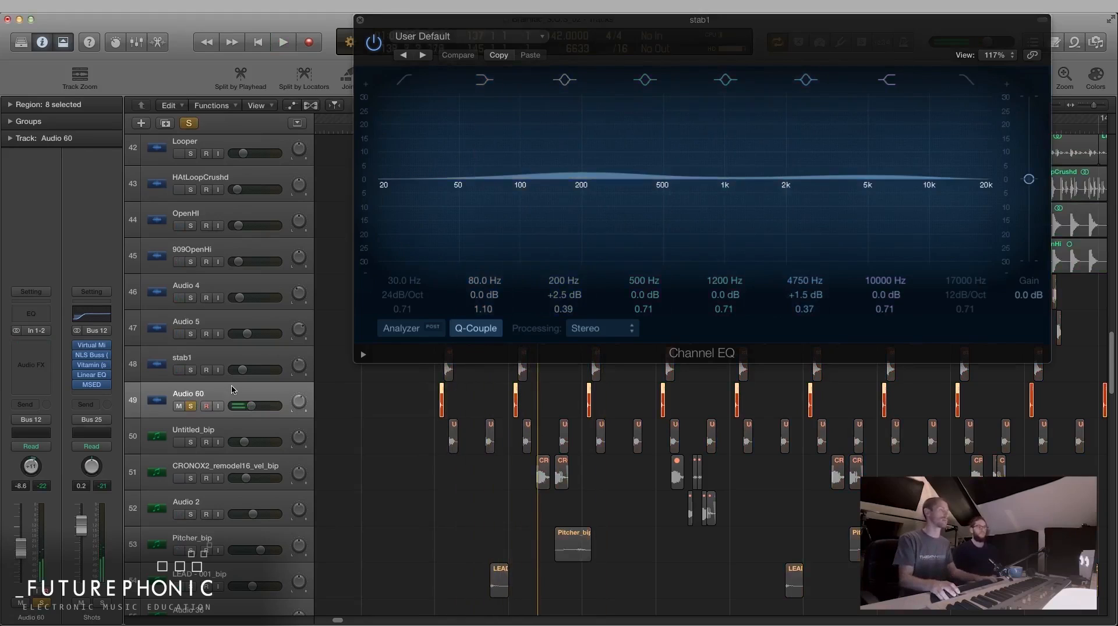
# - Close stab1's Channel EQ and inspect the waveform of Audio 60's first stab region close up
pyautogui.click(360, 20)
pyautogui.press('z')
pyautogui.hotkey('ctrl', 'alt', 'Right')
pyautogui.hotkey('ctrl', 'alt', 'Right')
pyautogui.hotkey('ctrl', 'alt', 'Right')
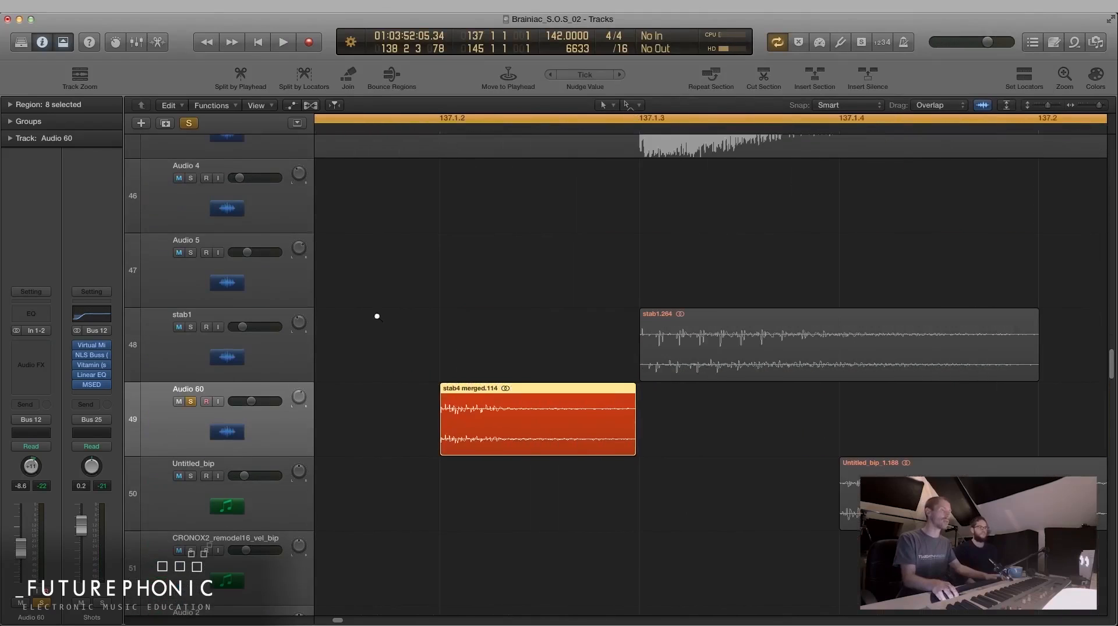
pyautogui.hotkey('ctrl', 'alt', 'Down')
pyautogui.hotkey('ctrl', 'alt', 'Down')
pyautogui.hotkey('ctrl', 'alt', 'Down')
pyautogui.hotkey('ctrl', 'alt', 'Down')
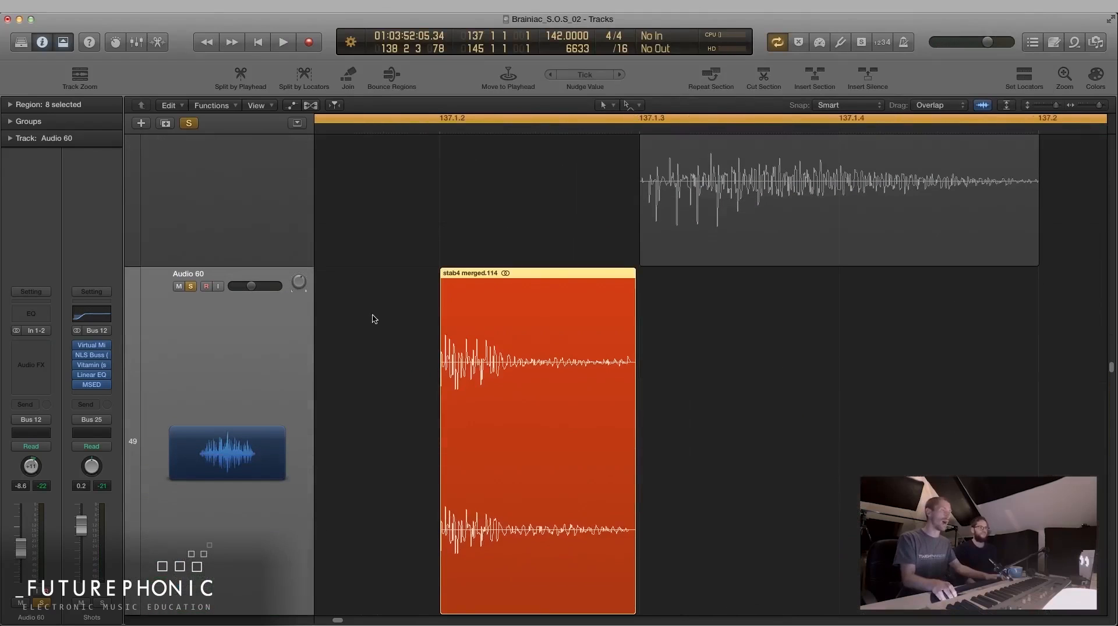
# - Return from the close-up of Audio 60's first stab region and audition the soloed track
pyautogui.hotkey('ctrl', 'alt', 'Right')
pyautogui.hotkey('ctrl', 'alt', 'Right')
pyautogui.press('z')
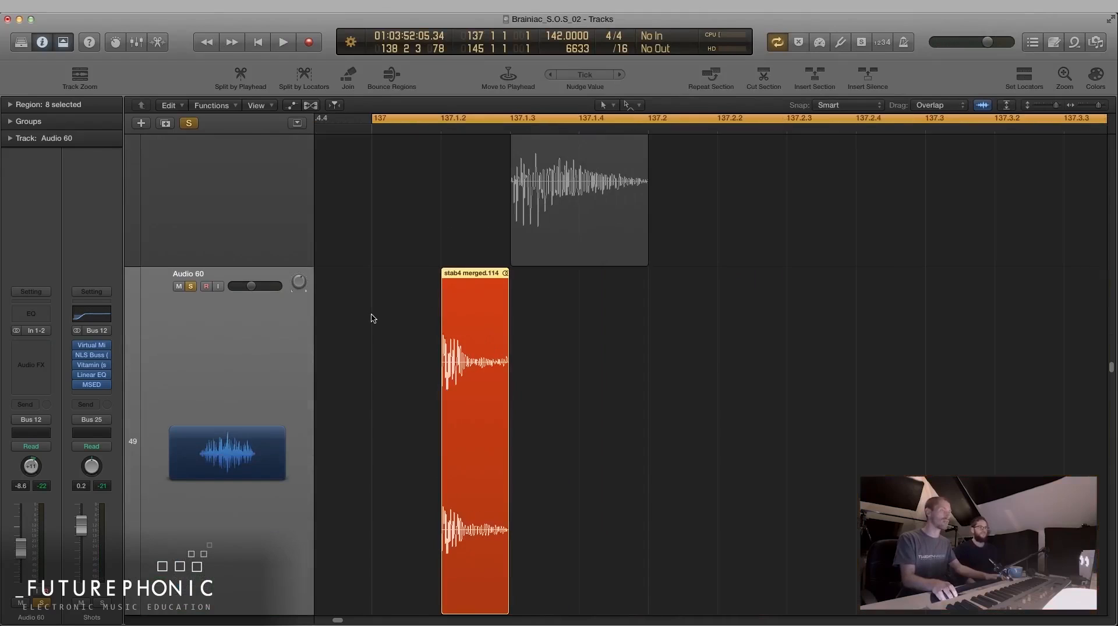
pyautogui.scroll(1, 396, 364)
pyautogui.click(408, 378)
pyautogui.press('space')
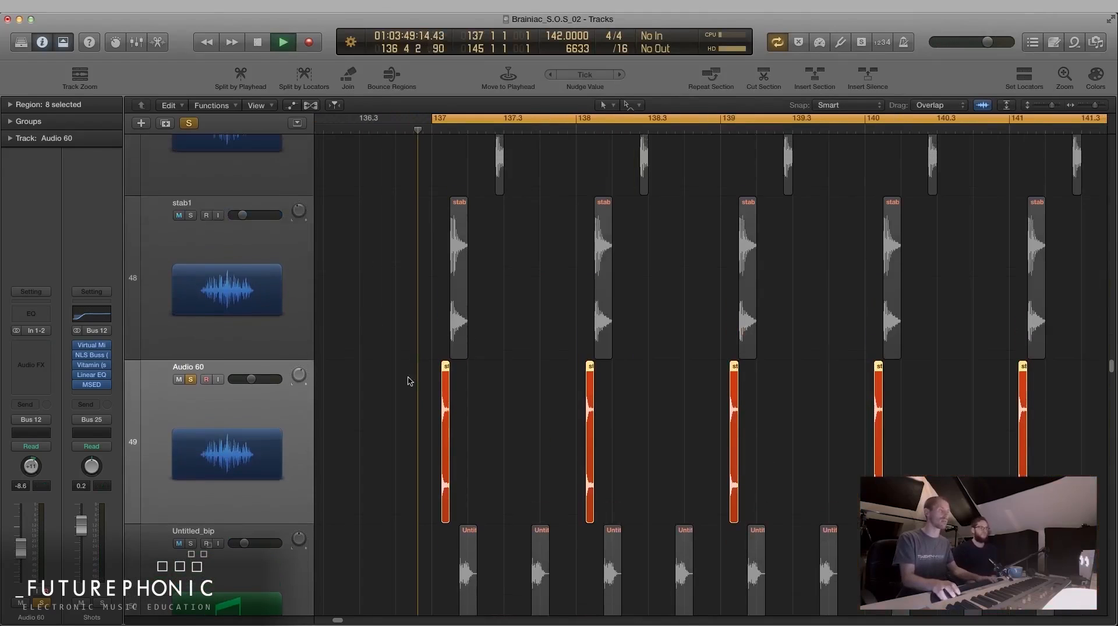
pyautogui.press('space')
# - Try extending Audio 60's first stab region past 137.3 to audition the rest of its sample, and undo the extension
pyautogui.moveTo(447, 519); pyautogui.dragTo(540, 518)
pyautogui.press('space')
pyautogui.press('space')
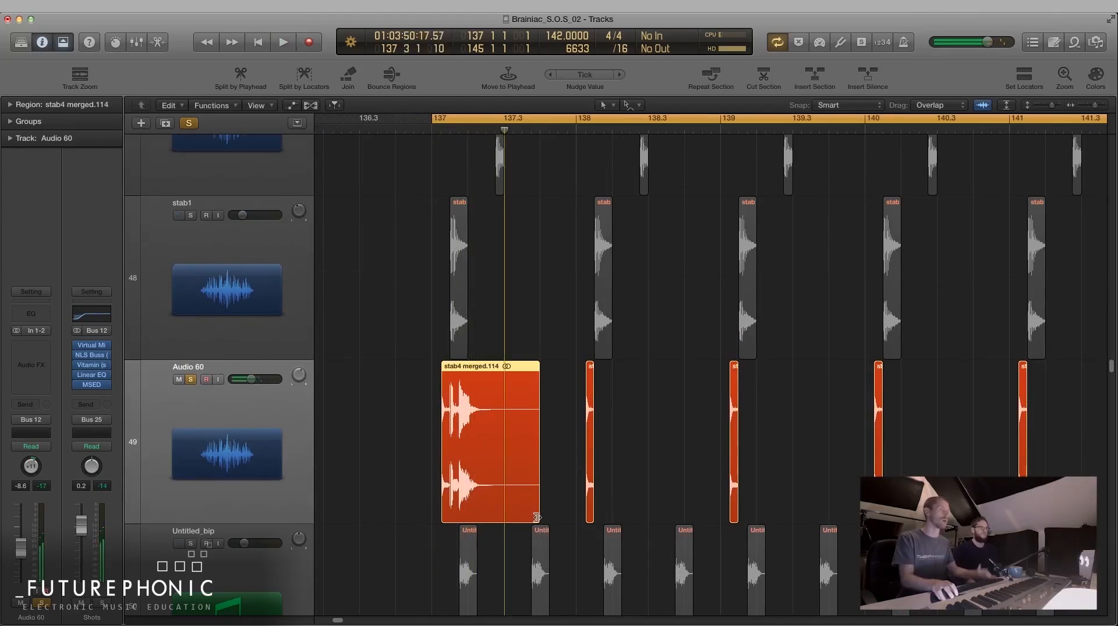
pyautogui.click(535, 517)
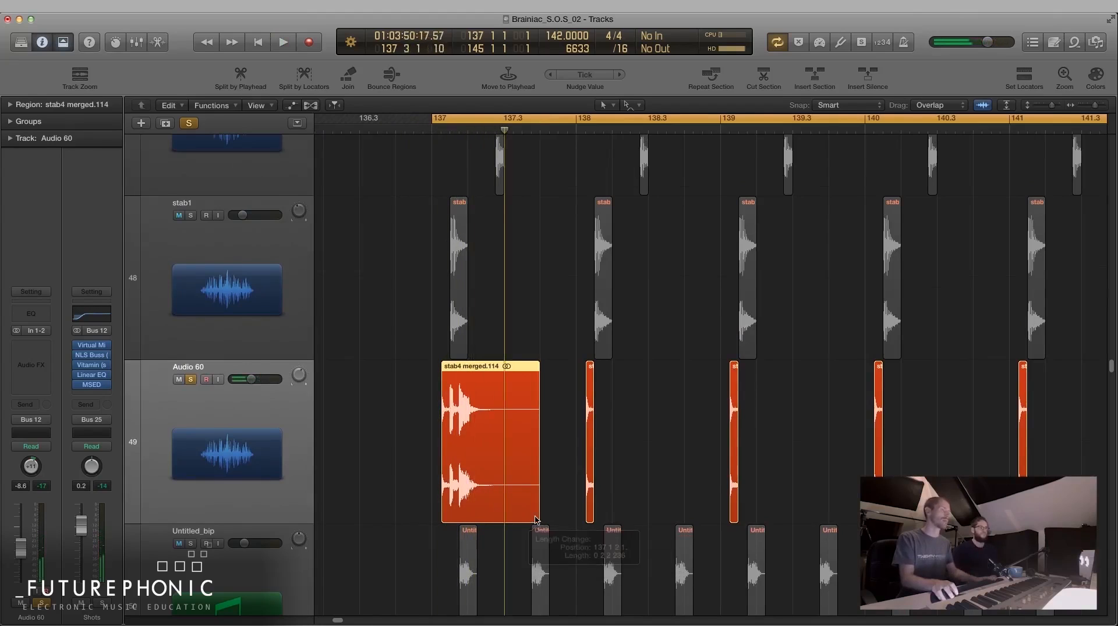
pyautogui.click(422, 469)
pyautogui.press('space')
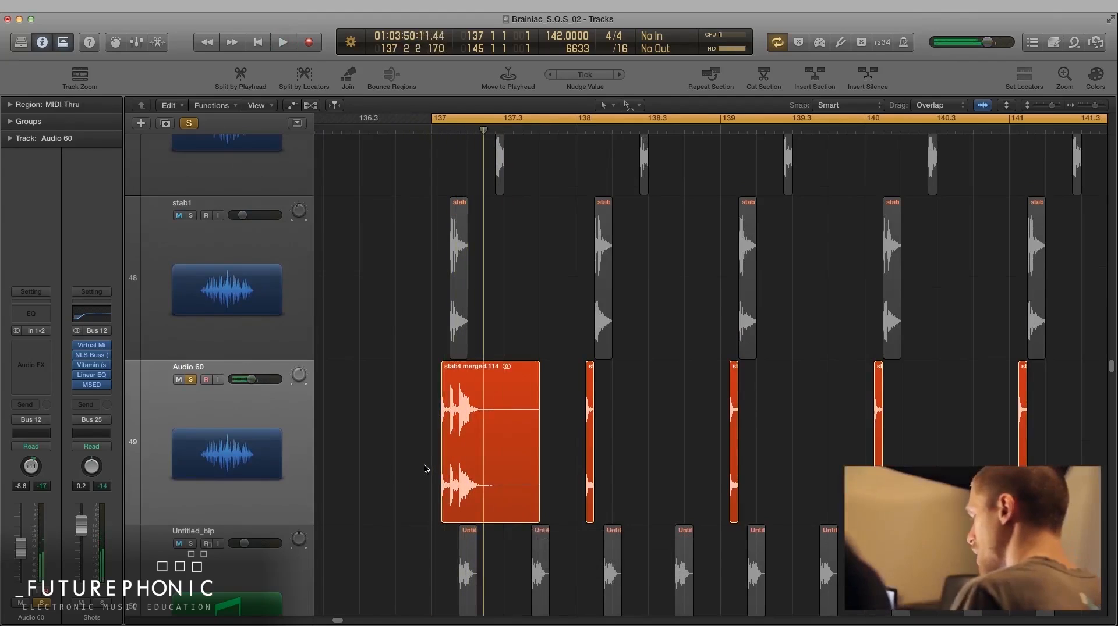
pyautogui.press('super+z')
pyautogui.press('super+z')
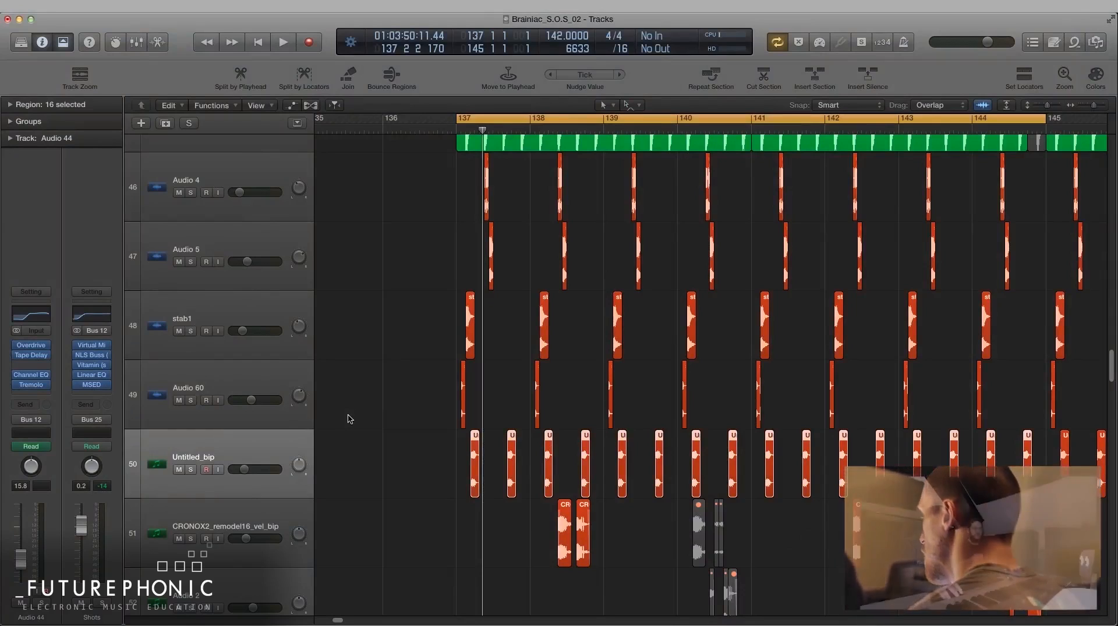
pyautogui.click(233, 382)
pyautogui.click(210, 448)
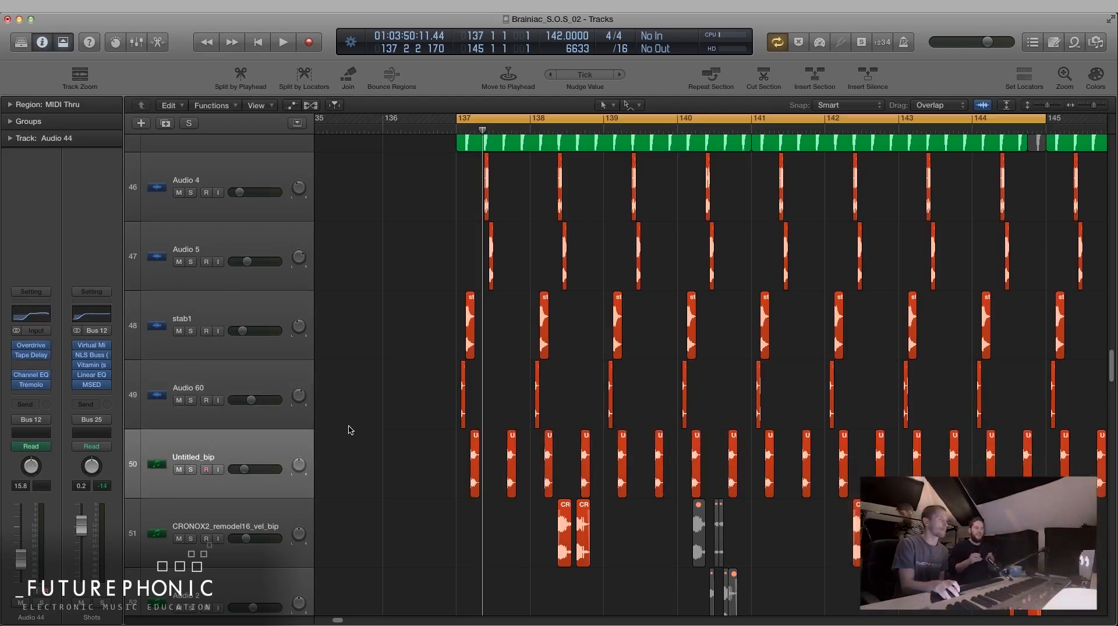
pyautogui.click(205, 376)
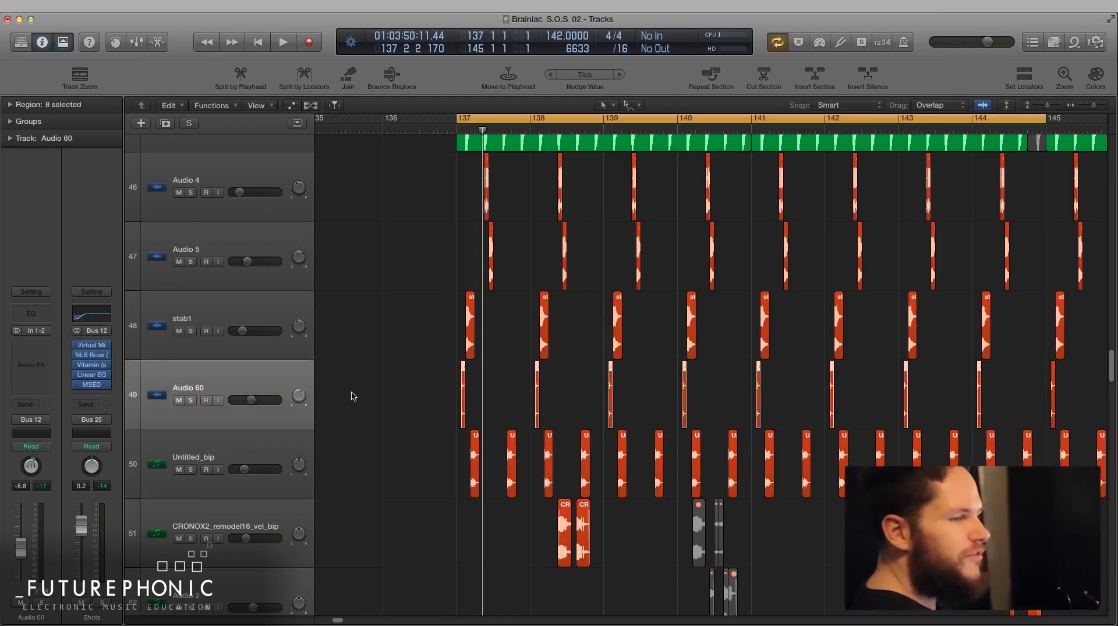
pyautogui.hscroll(3, 368, 328)
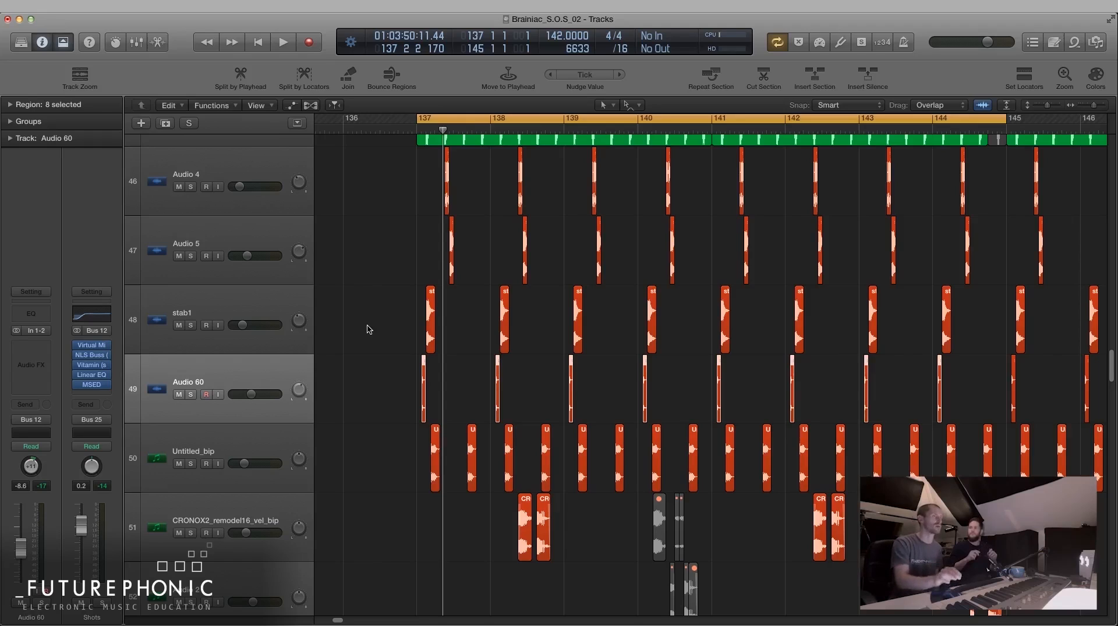
pyautogui.click(367, 329)
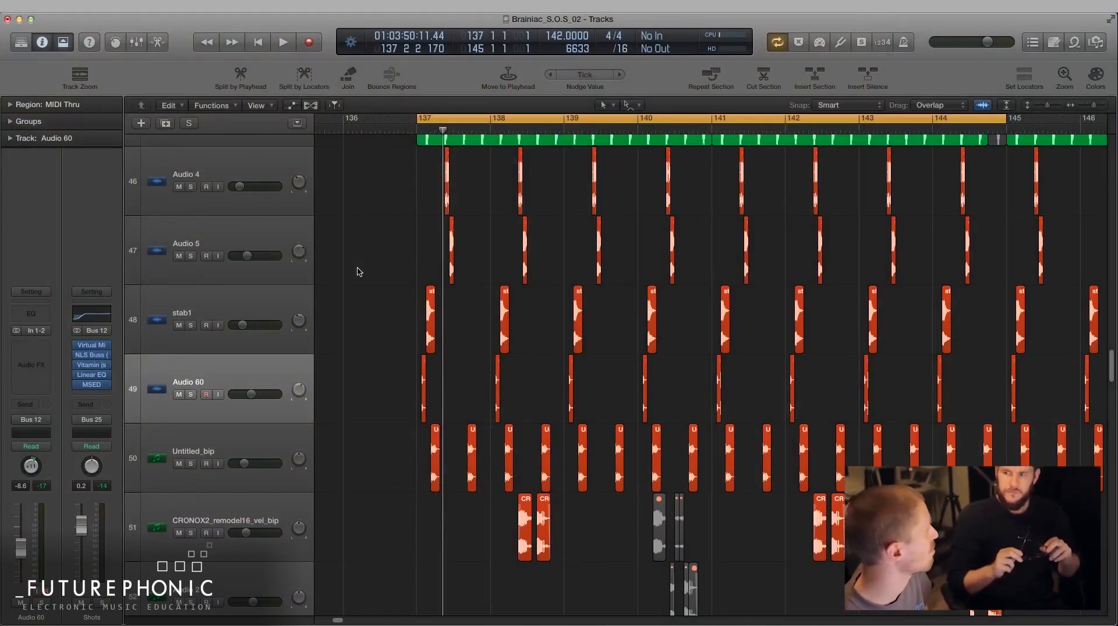
# - Select and solo the Untitled_bip track, and audition it with its insert effects active and bypassed
pyautogui.click(228, 437)
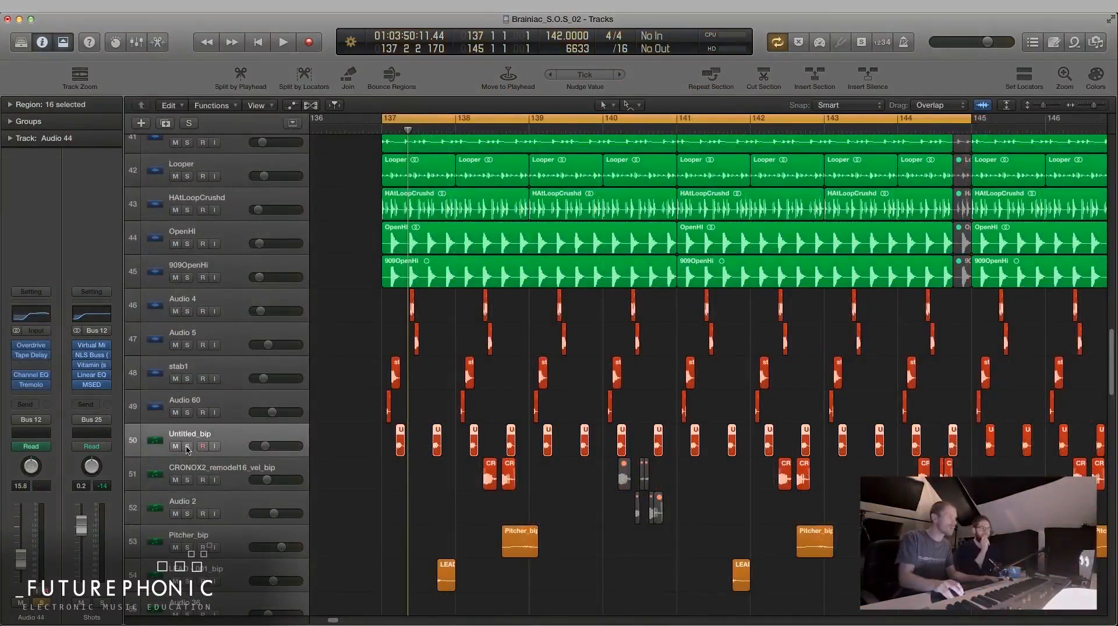
pyautogui.click(186, 446)
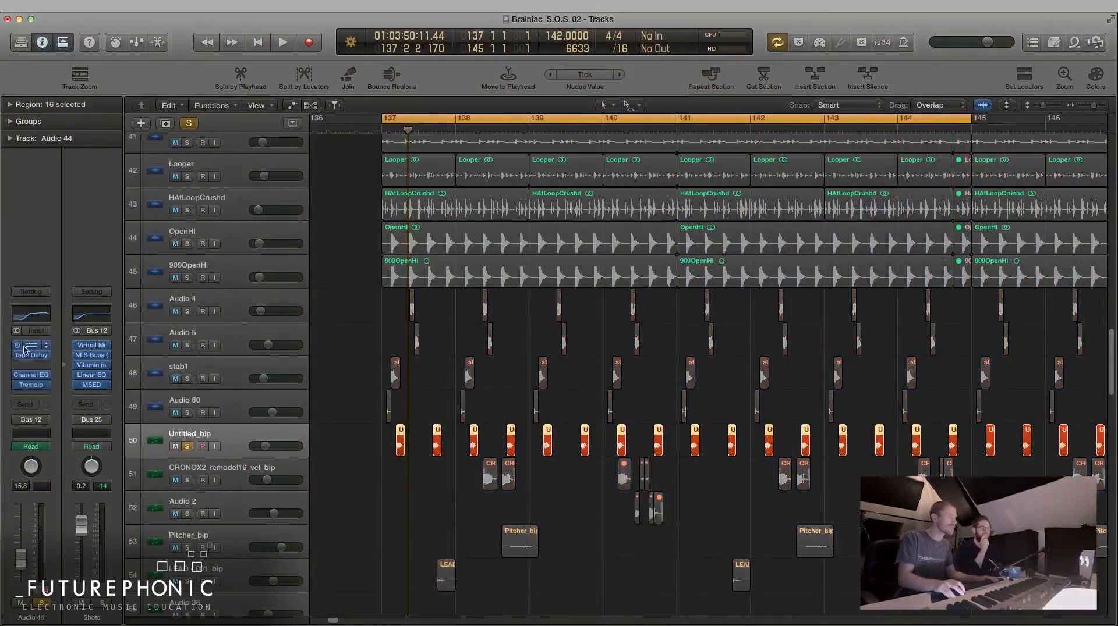
pyautogui.press('space')
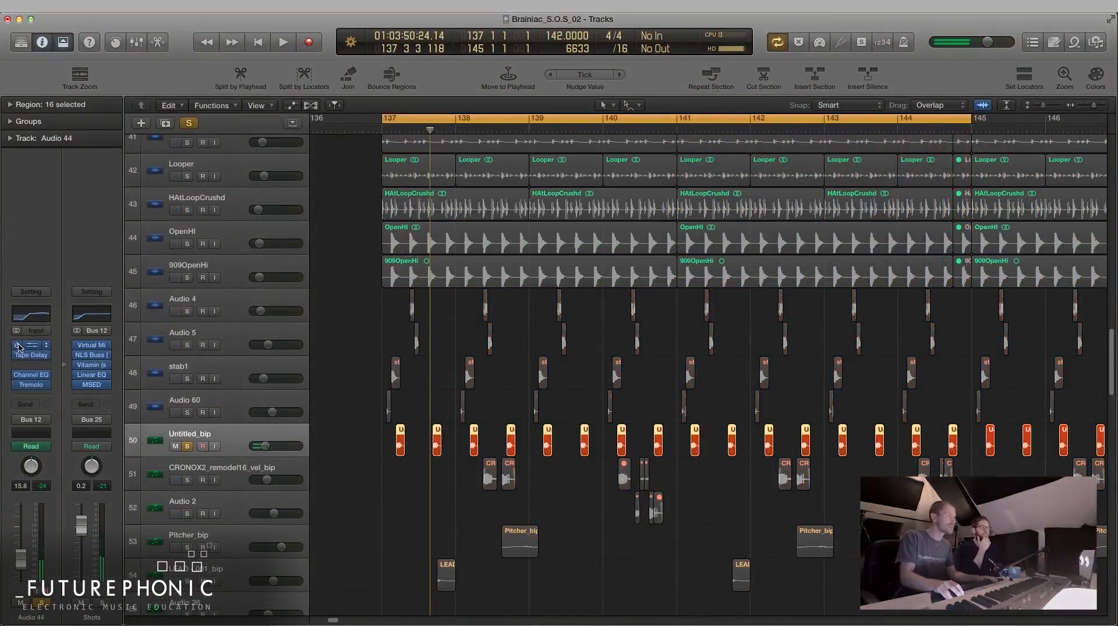
pyautogui.press('space')
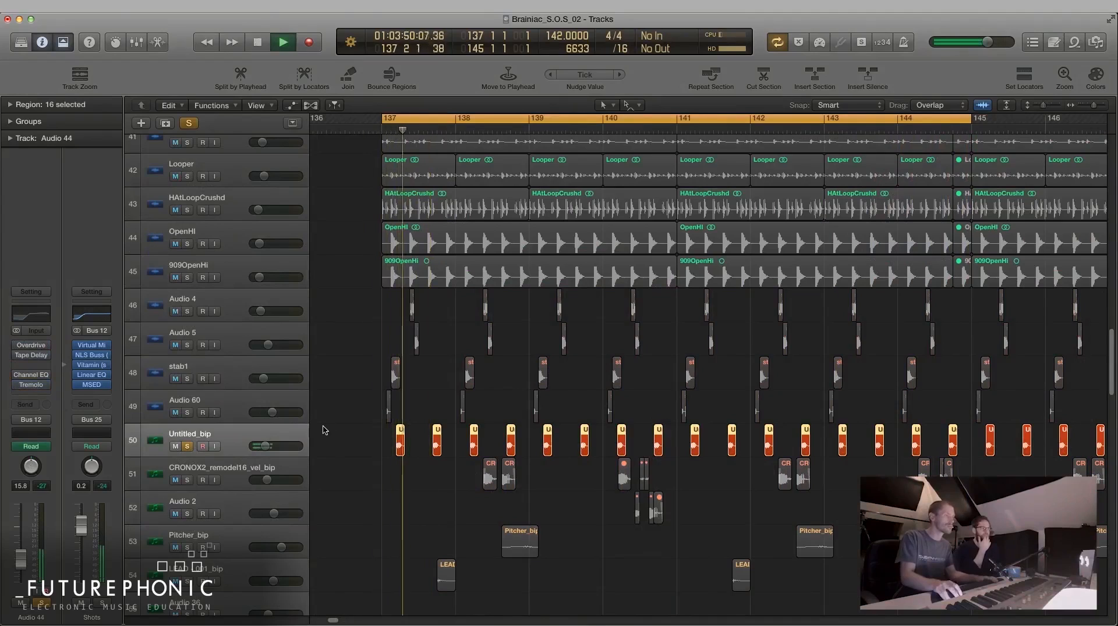
pyautogui.press('space')
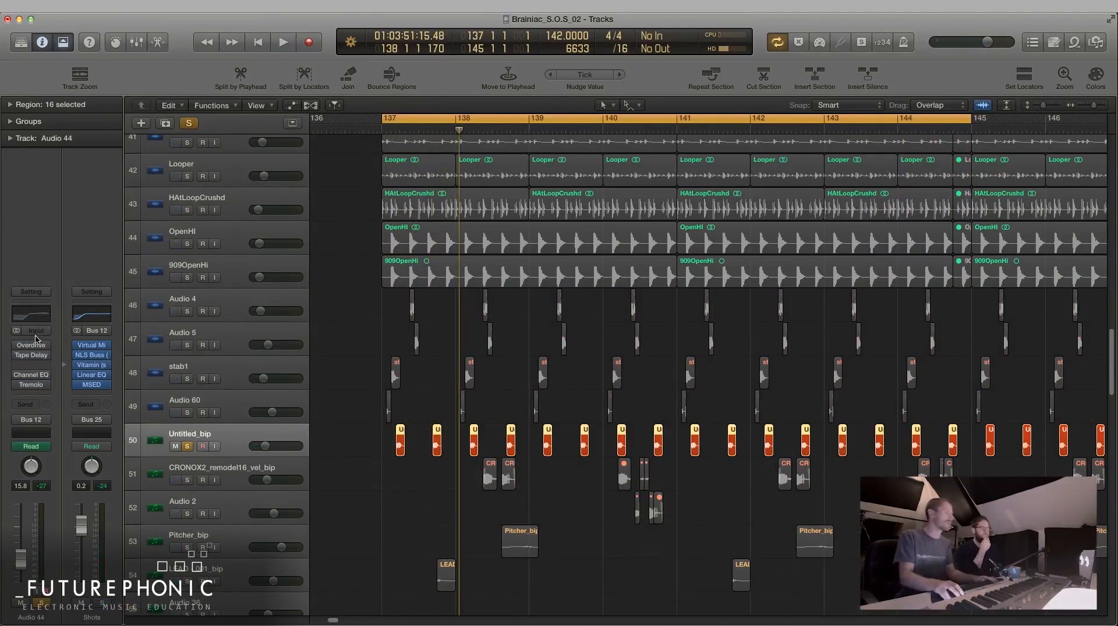
# - Re-enable Untitled_bip's Overdrive, audition it with the drive and tone settings shown, and close the plug-in
pyautogui.click(18, 347)
pyautogui.press('space')
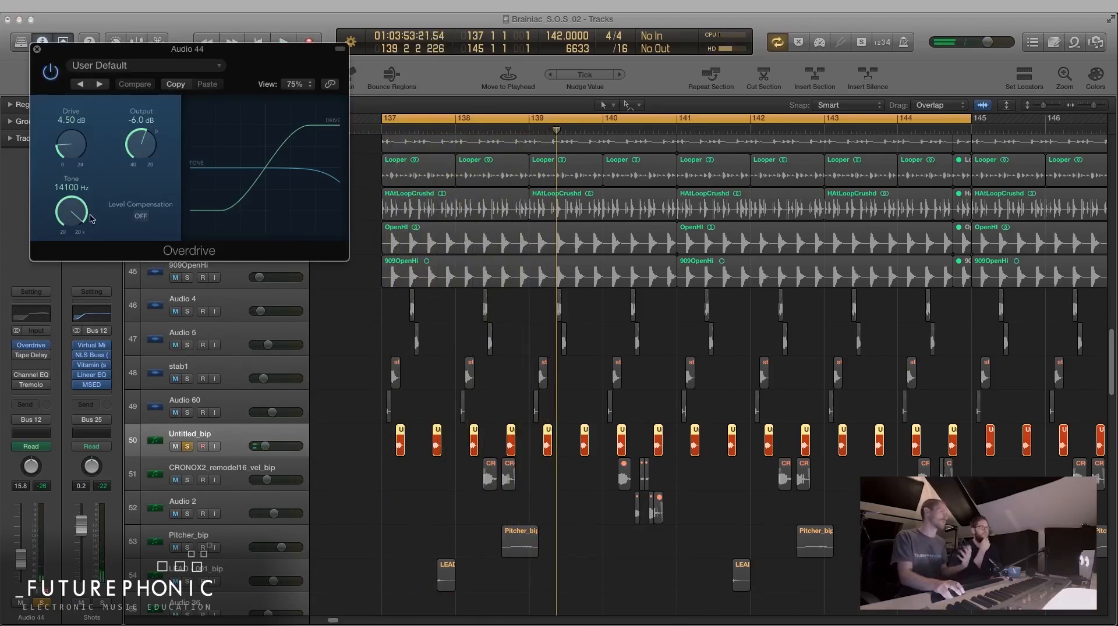
pyautogui.click(38, 50)
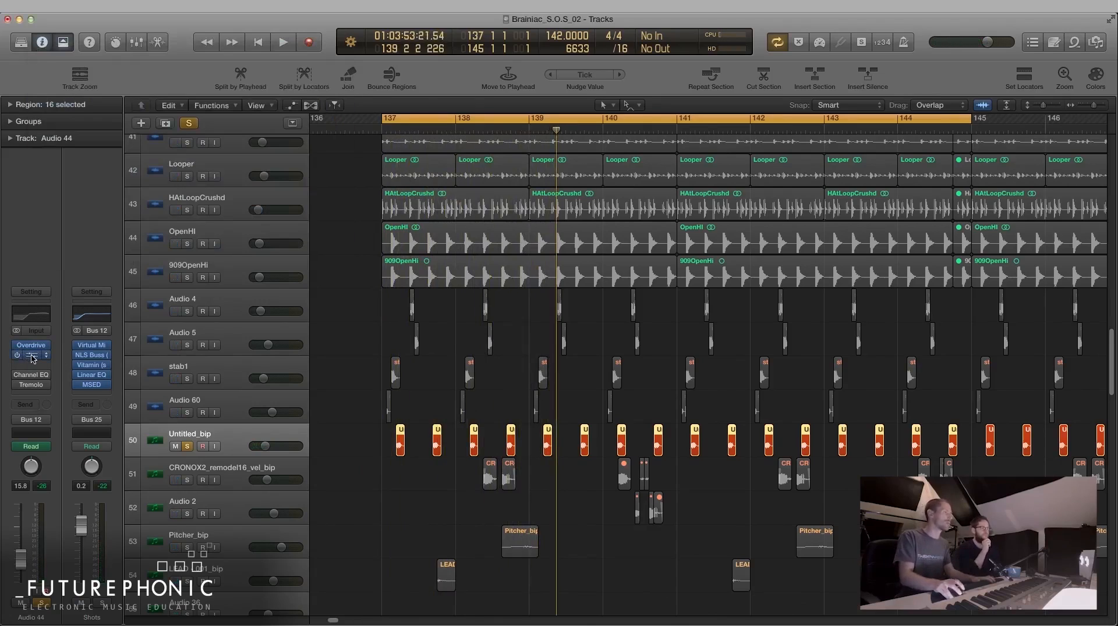
# - Open Untitled_bip's Tape Delay, audition it, and display the track's Tape Delay: Wet automation
pyautogui.click(23, 357)
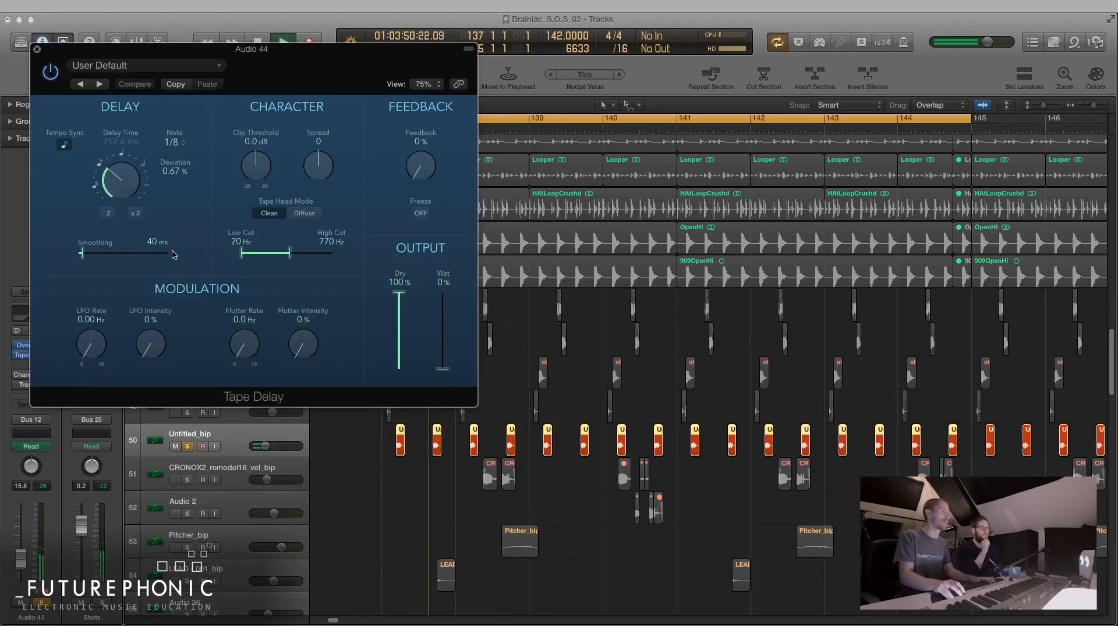
pyautogui.press('space')
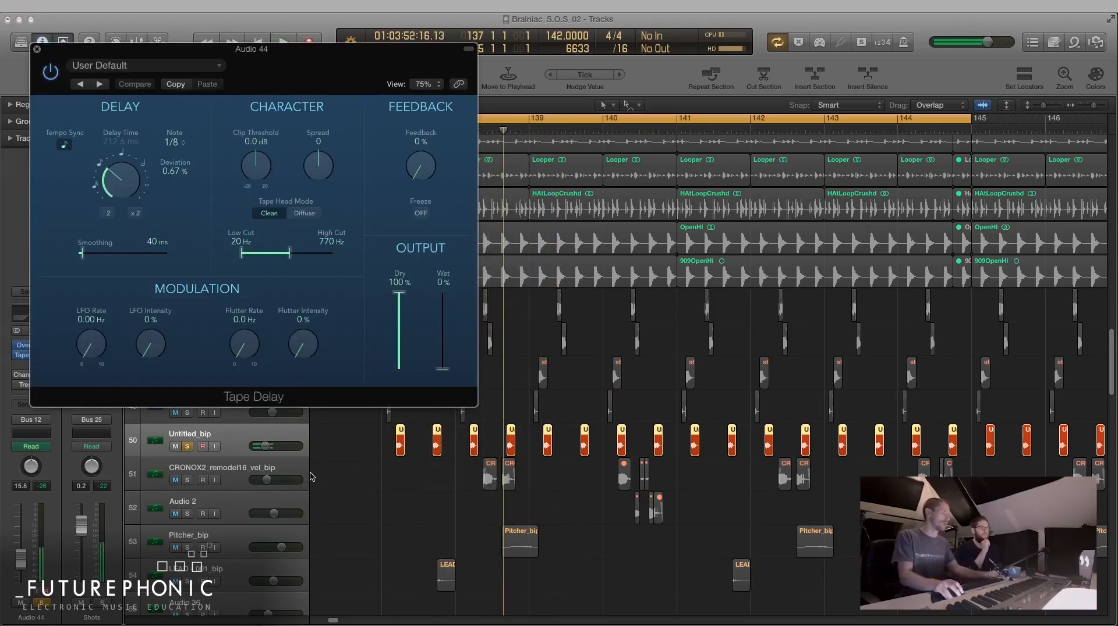
pyautogui.press('a')
pyautogui.click(249, 463)
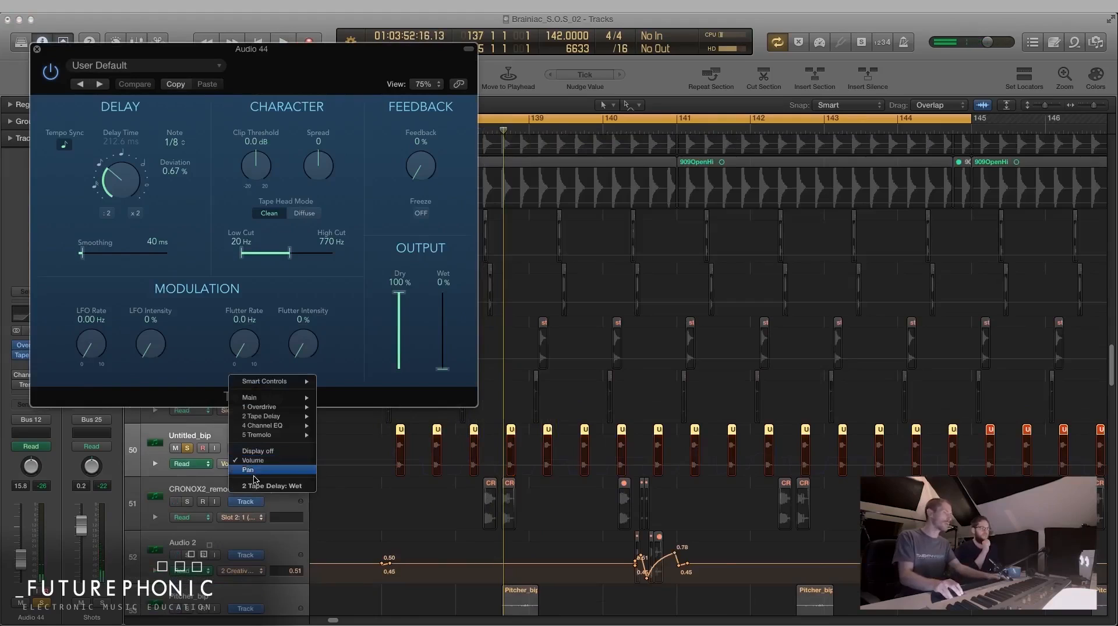
pyautogui.click(262, 491)
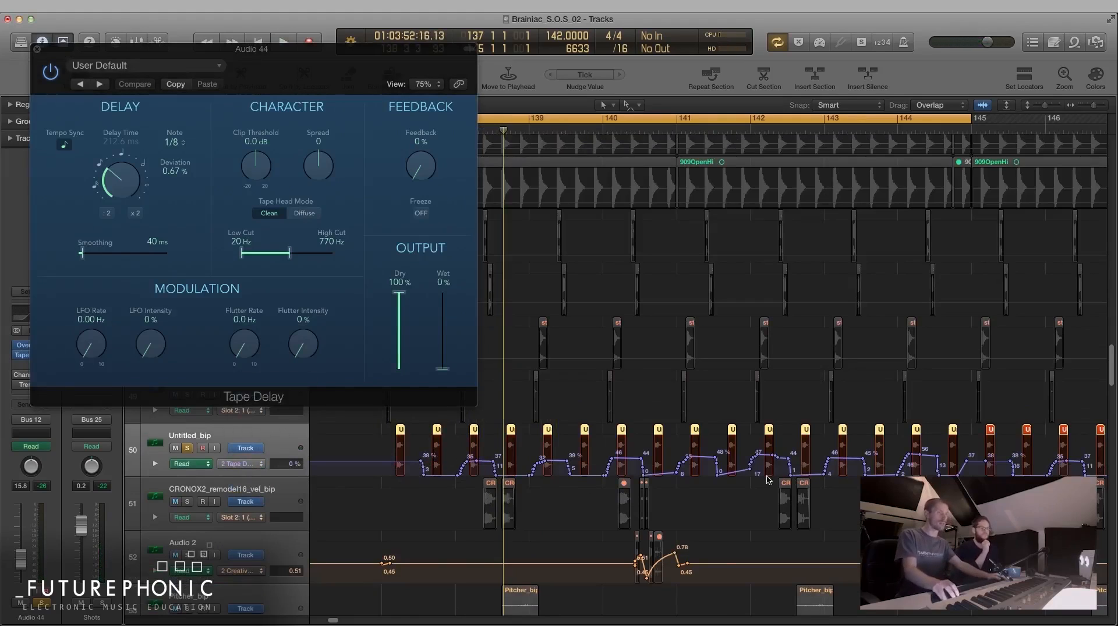
pyautogui.moveTo(751, 472); pyautogui.dragTo(755, 476)
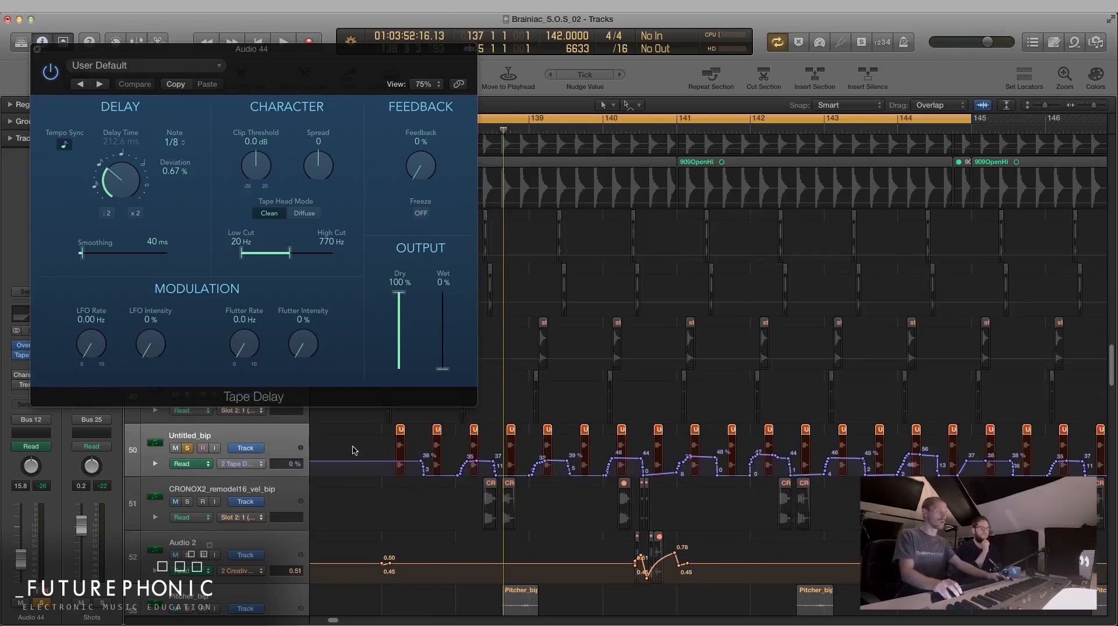
# - Play Untitled_bip to hear the automated delay wet level, and close the Tape Delay
pyautogui.press('space')
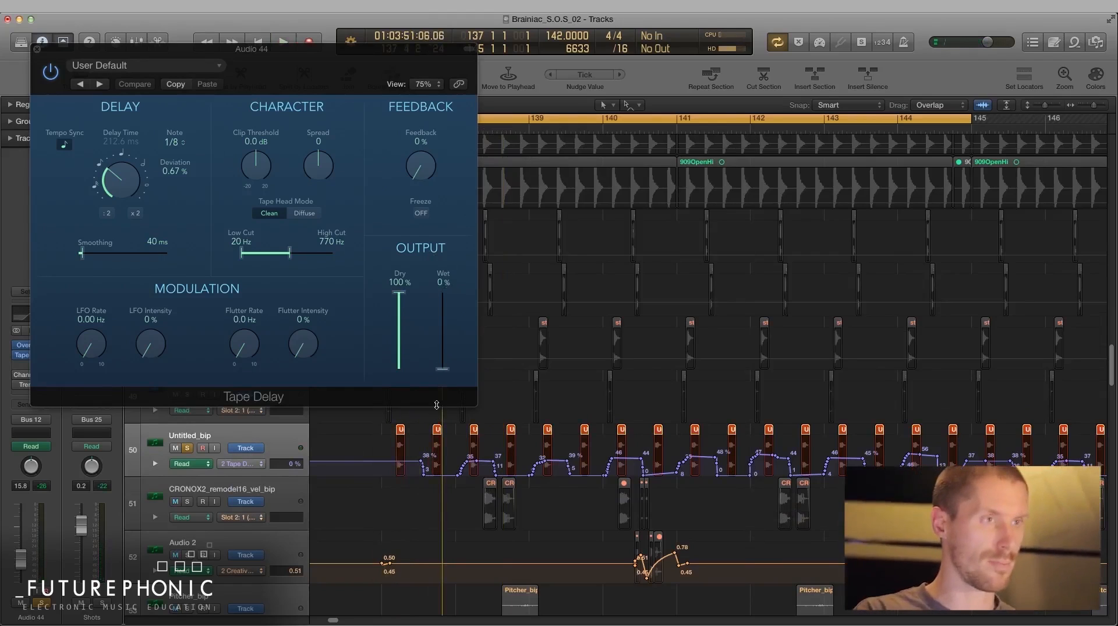
pyautogui.press('space')
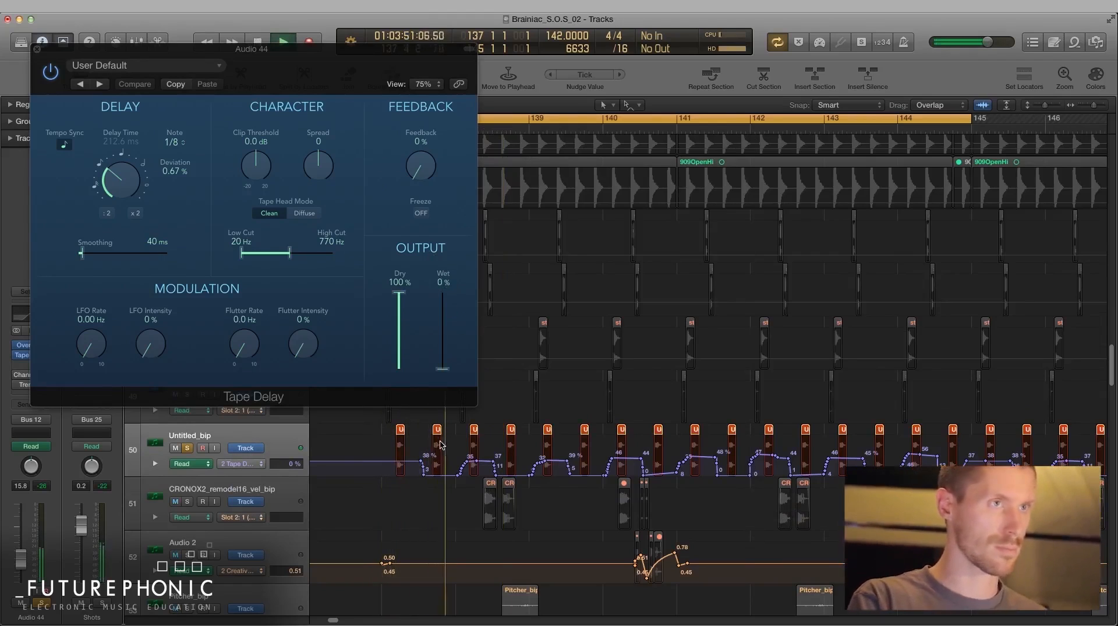
pyautogui.press('space')
pyautogui.click(37, 49)
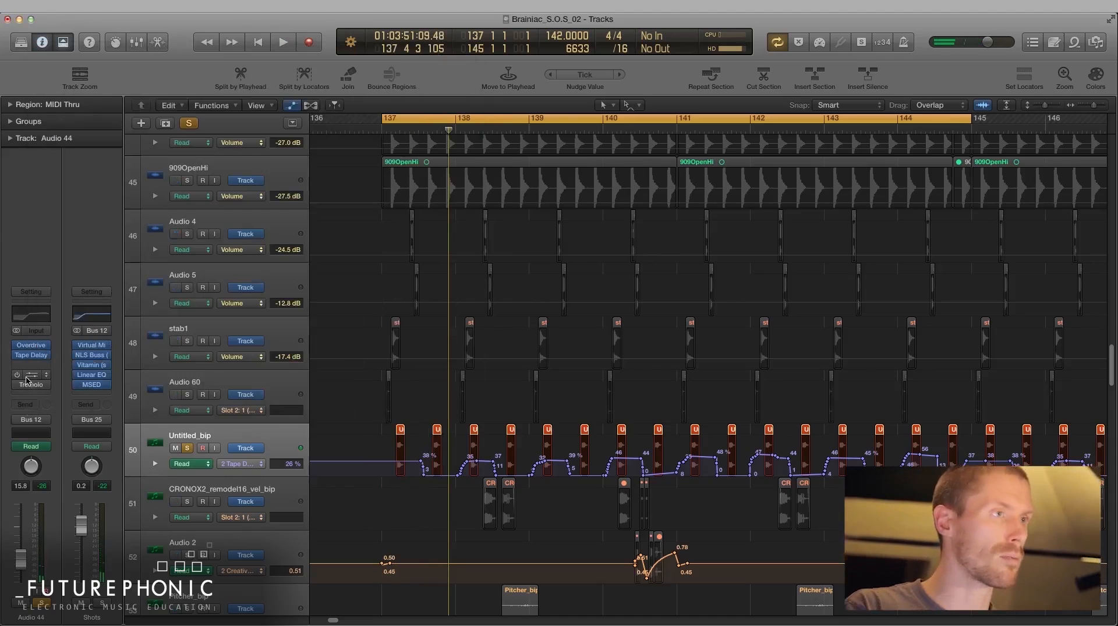
# - Open Untitled_bip's Channel EQ, swap the 245 Hz low shelf for the low cut, set its slope to 48 dB/Oct, and switch it off
pyautogui.click(30, 375)
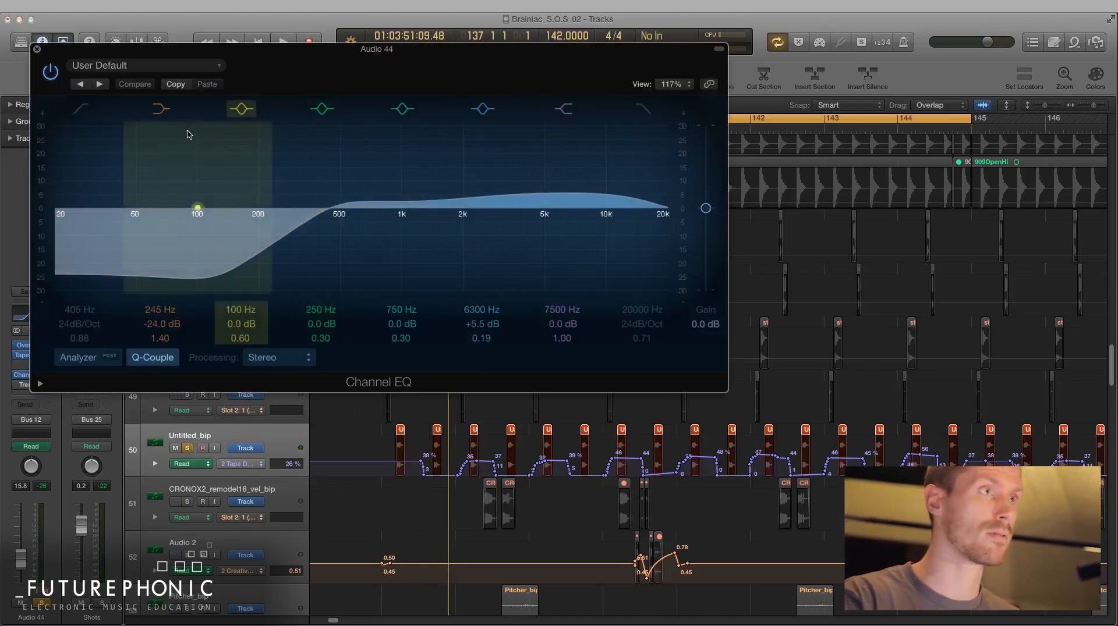
pyautogui.click(161, 109)
pyautogui.click(85, 111)
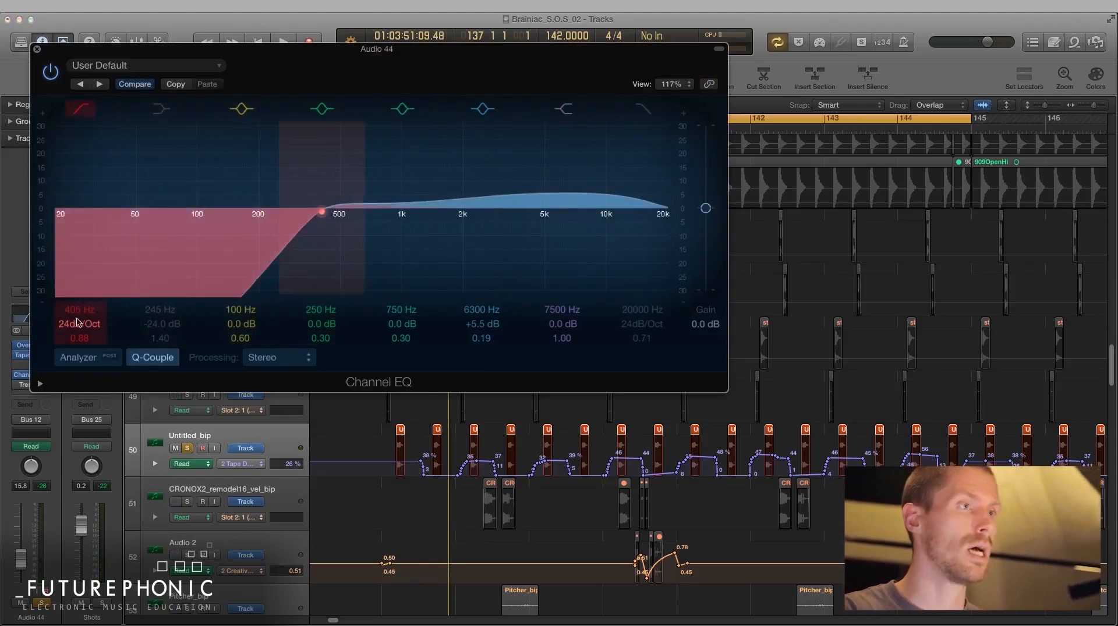
pyautogui.moveTo(79, 324); pyautogui.dragTo(86, 302)
pyautogui.click(102, 107)
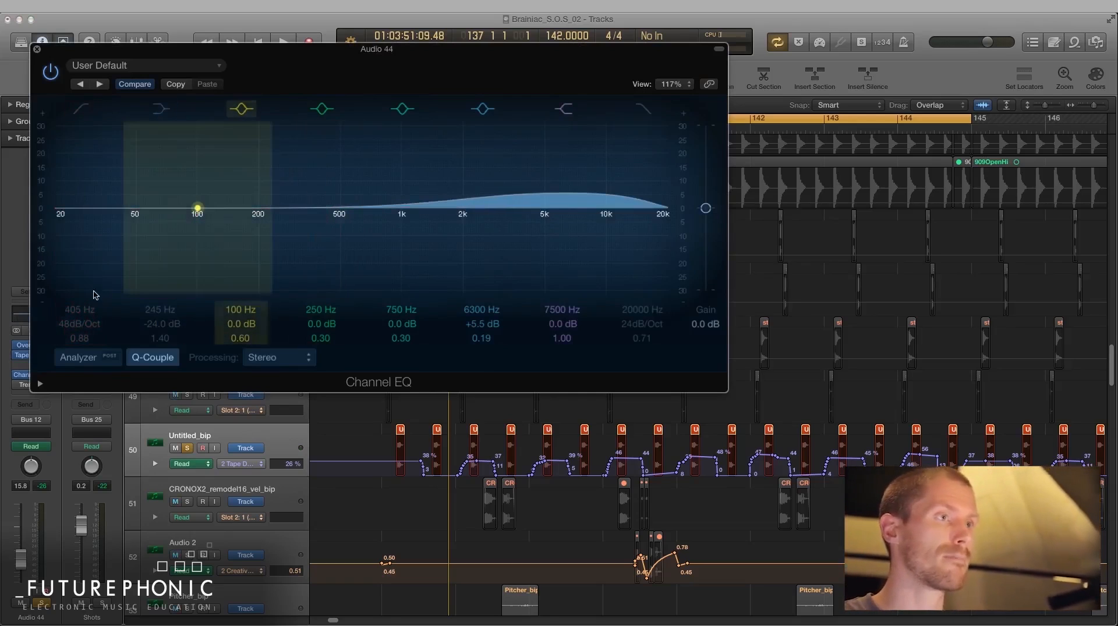
# - Re-enable the Channel EQ's low cut and set its frequency to 425 Hz
pyautogui.click(82, 109)
pyautogui.moveTo(74, 310)
pyautogui.mouseDown()
pyautogui.moveTo(74, 349)
pyautogui.moveTo(74, 313)
pyautogui.mouseUp()
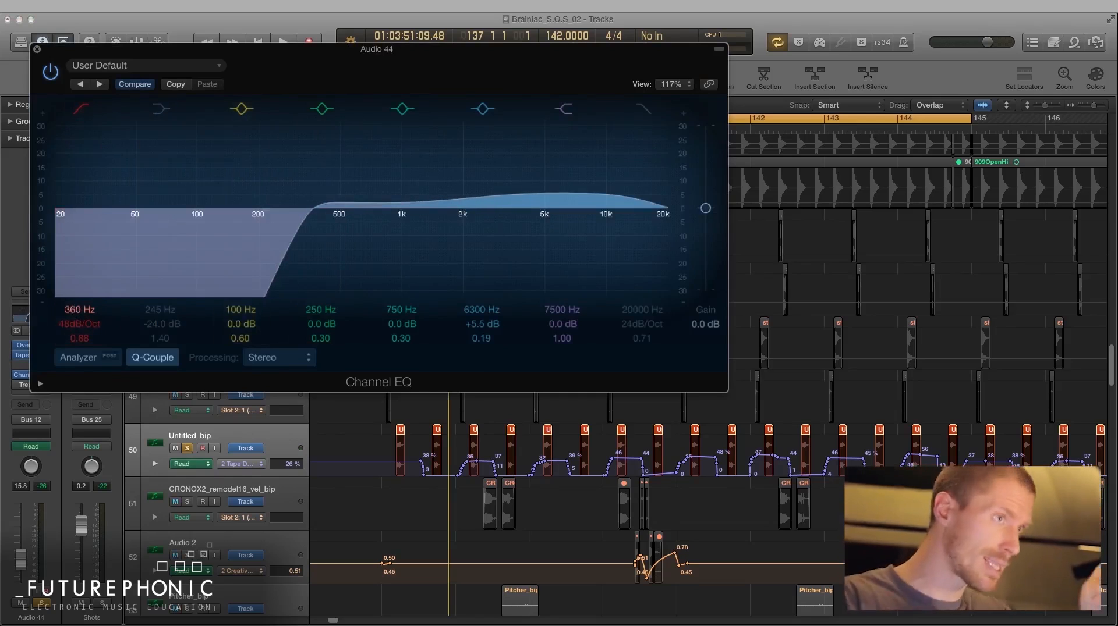
pyautogui.moveTo(74, 313); pyautogui.dragTo(74, 309)
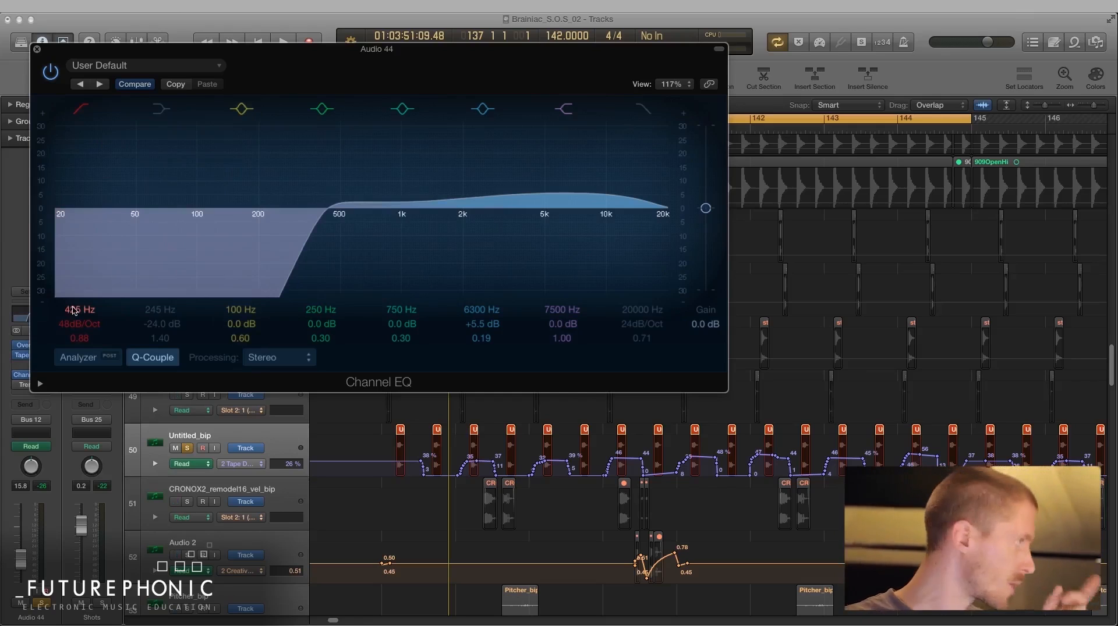
# - Compare the low cut and the 245 Hz low shelf curves by toggling each band, ending with both enabled
pyautogui.click(82, 112)
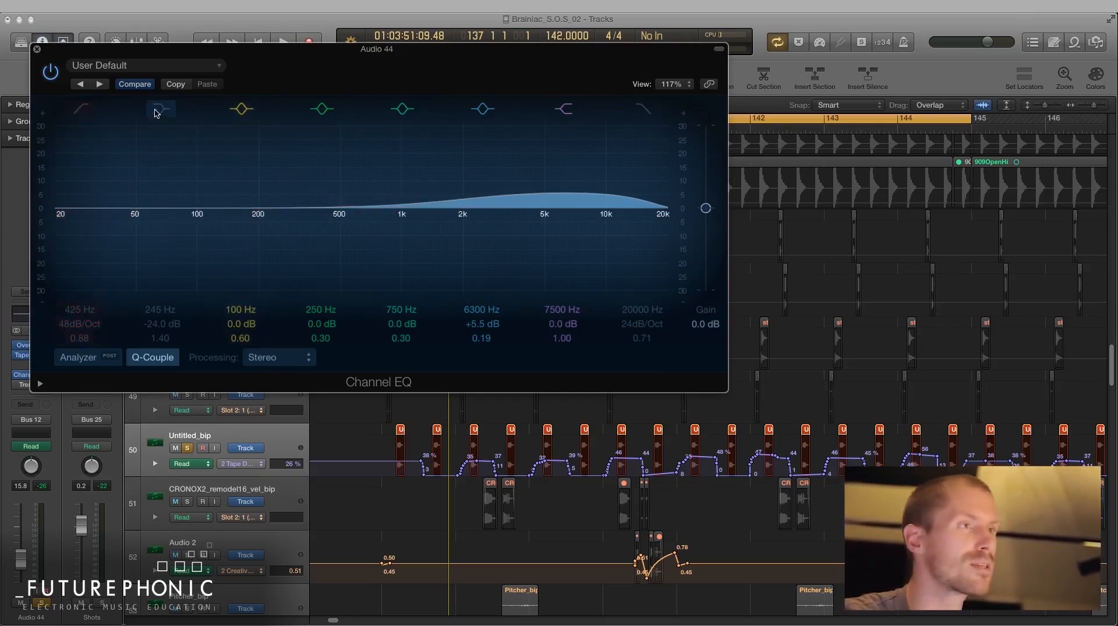
pyautogui.click(154, 110)
pyautogui.click(156, 111)
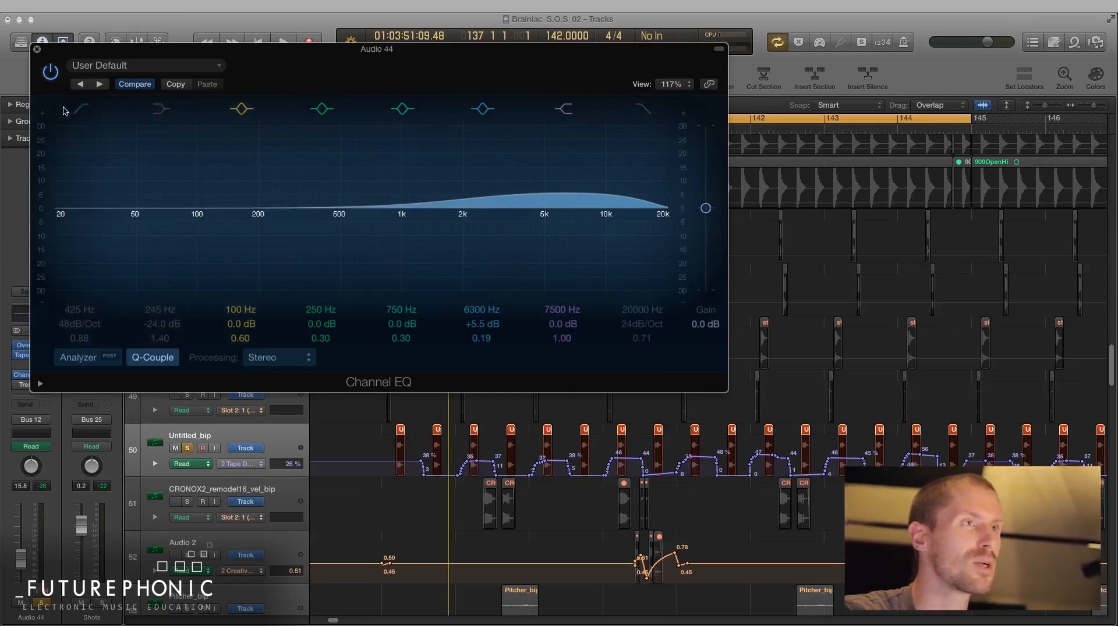
pyautogui.click(82, 109)
pyautogui.click(82, 109)
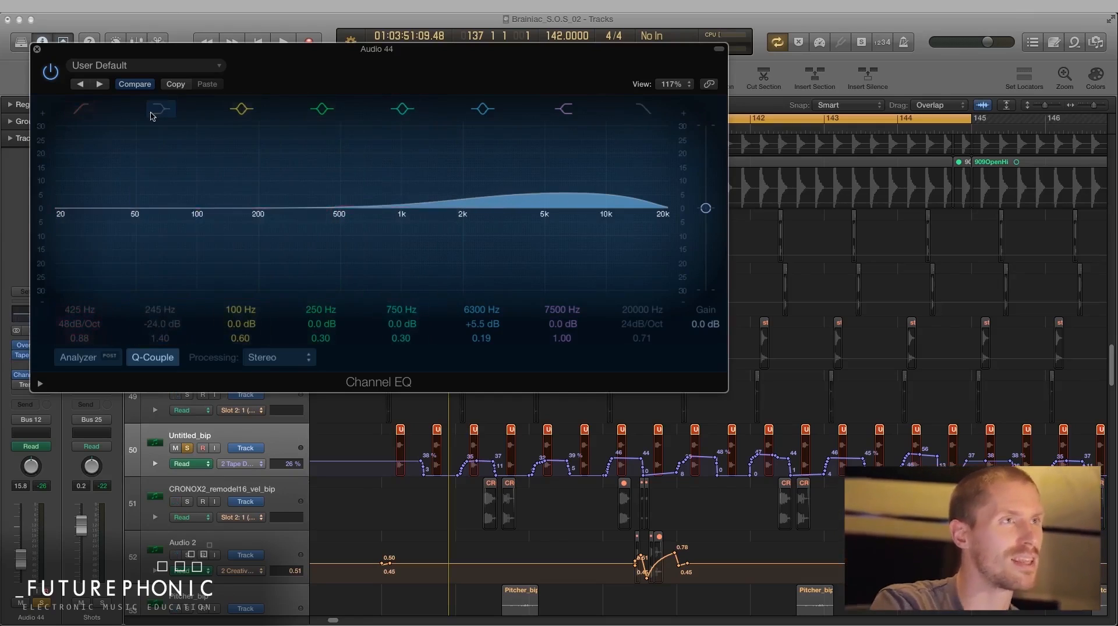
pyautogui.click(160, 109)
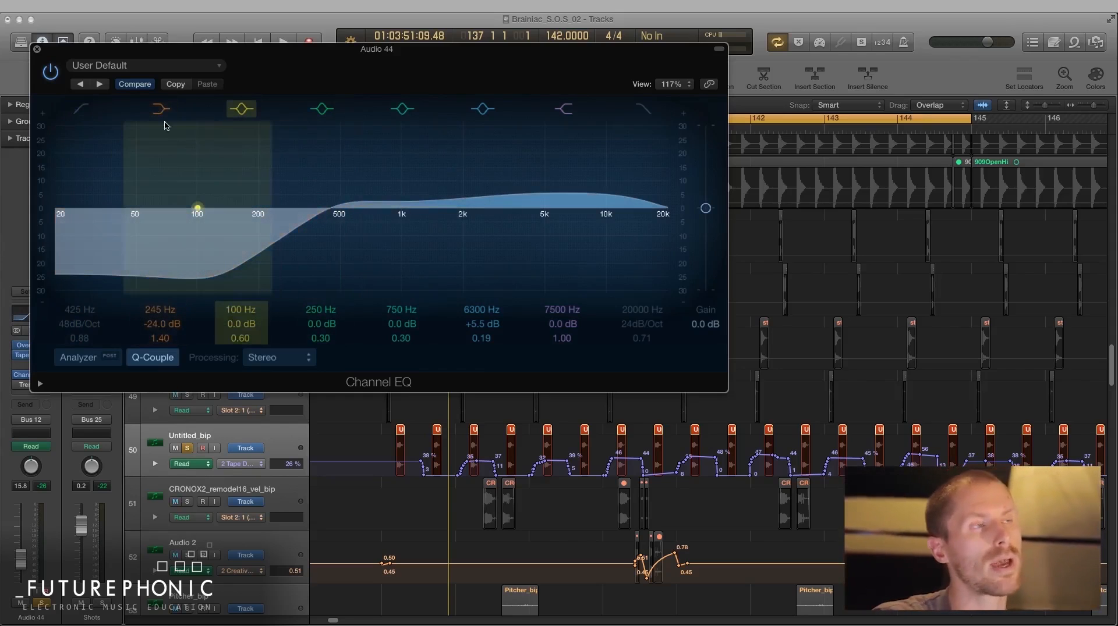
pyautogui.click(81, 109)
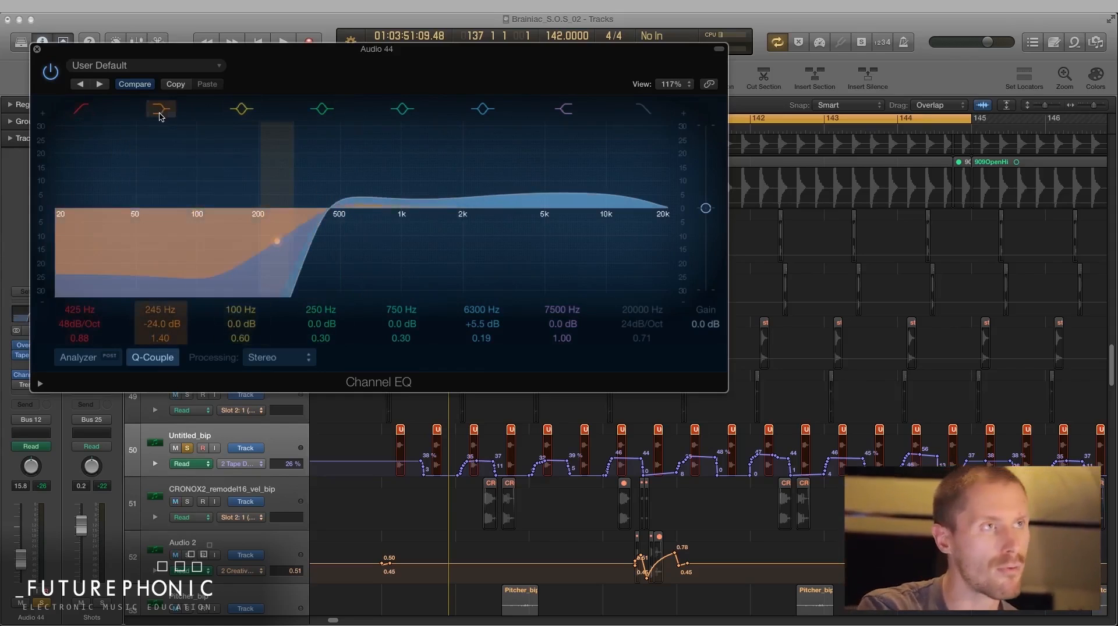
# - Toggle the 245 Hz low shelf off and on, then switch off the low cut in Untitled_bip's Channel EQ
pyautogui.click(161, 110)
pyautogui.click(156, 110)
pyautogui.click(83, 110)
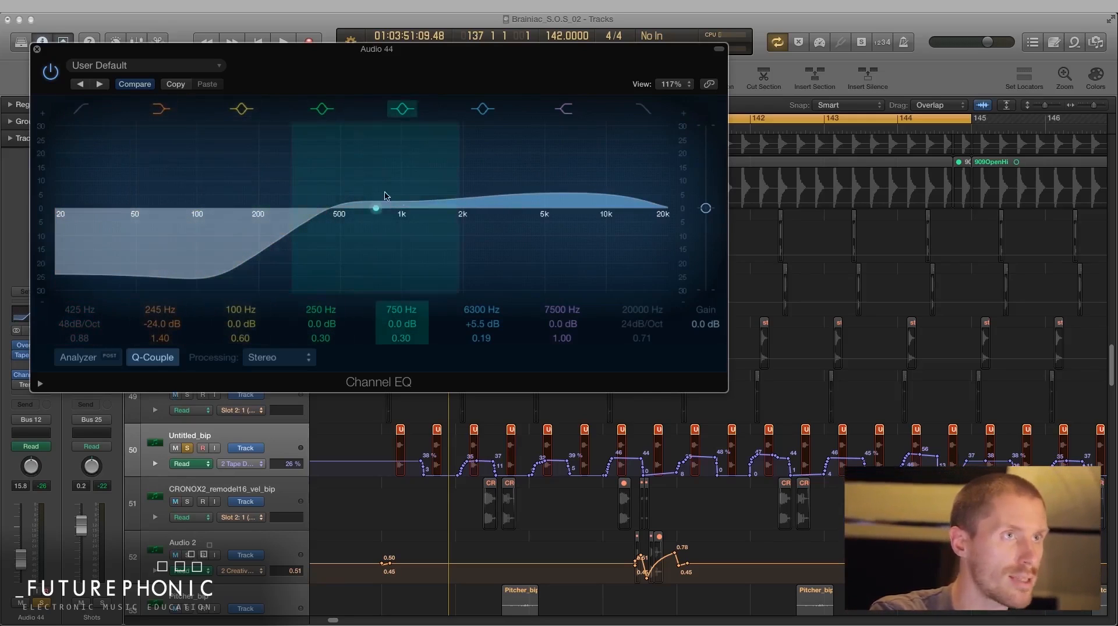
# - Re-enable the low cut, lower its frequency to 62 Hz, and switch it off again
pyautogui.click(82, 110)
pyautogui.moveTo(80, 310); pyautogui.dragTo(80, 354)
pyautogui.moveTo(181, 293); pyautogui.dragTo(170, 293)
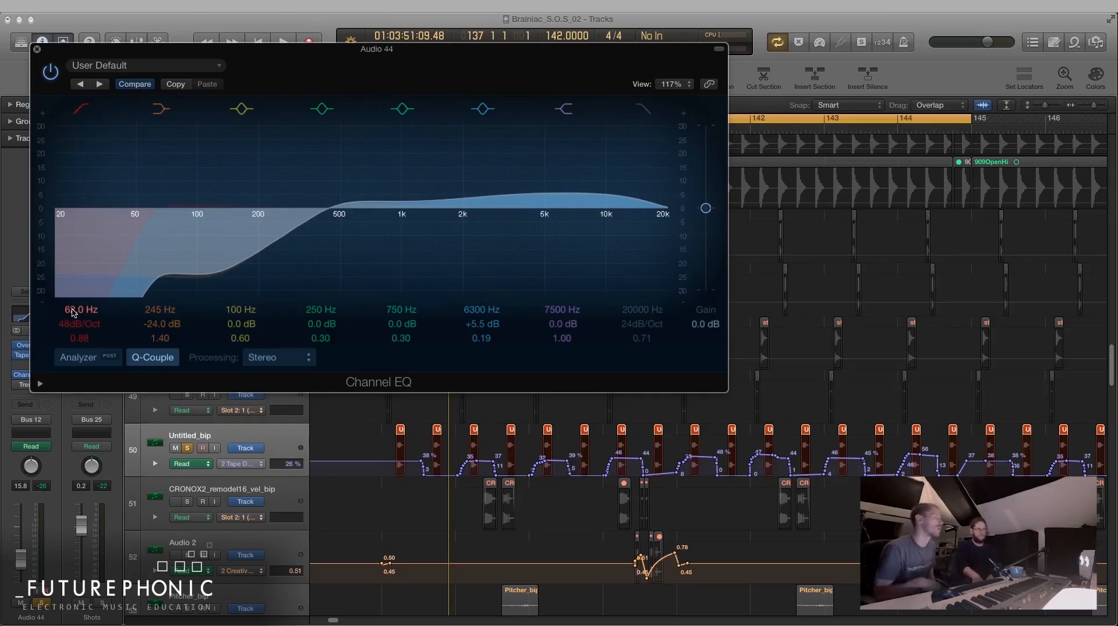
pyautogui.click(80, 108)
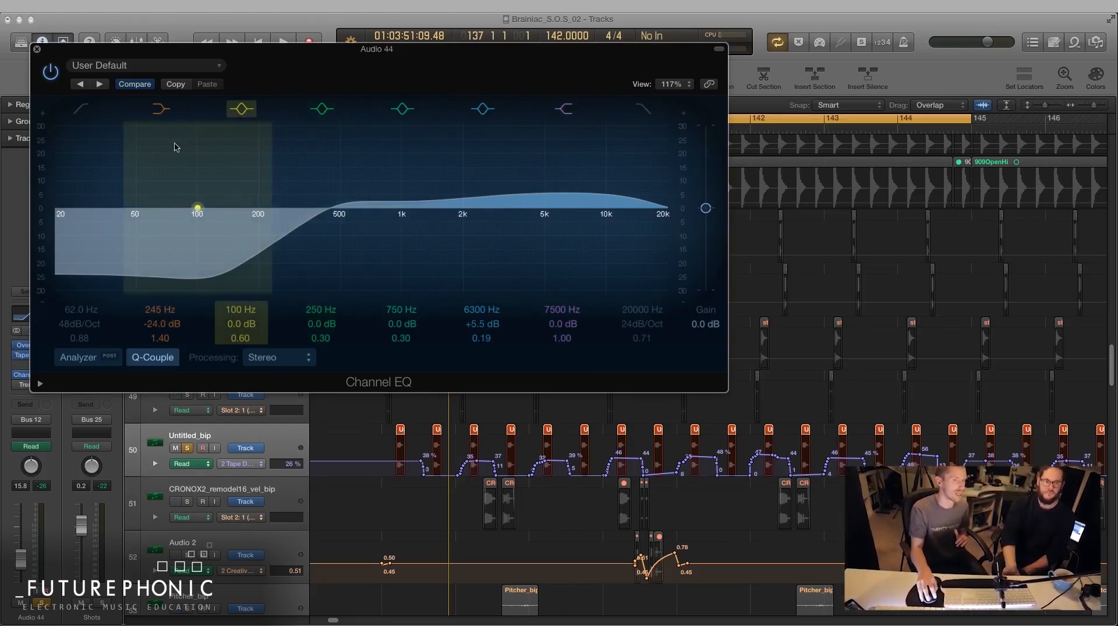
# - Swap the 245 Hz low shelf for the low cut and set the low cut's frequency to 425 Hz
pyautogui.click(161, 108)
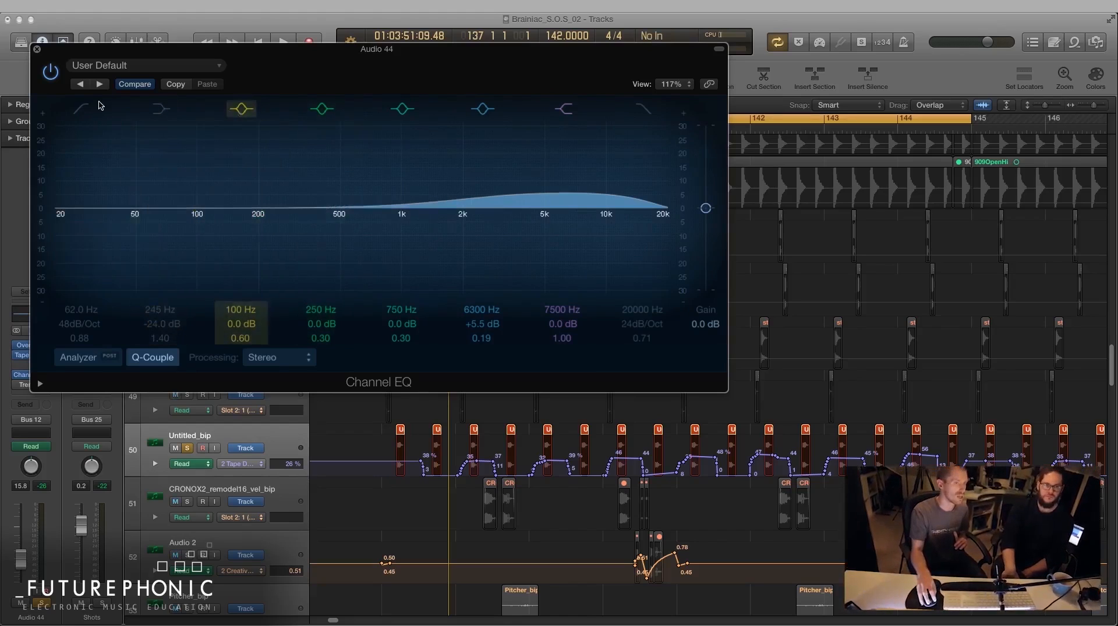
pyautogui.click(81, 109)
pyautogui.moveTo(80, 311); pyautogui.dragTo(80, 260)
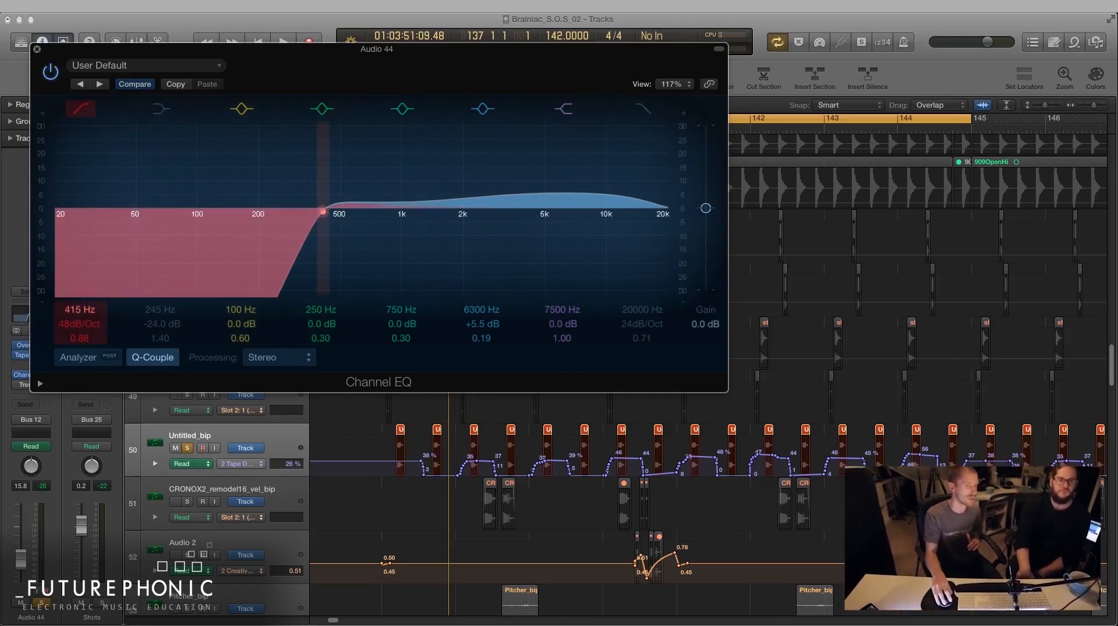
pyautogui.moveTo(75, 310); pyautogui.dragTo(75, 309)
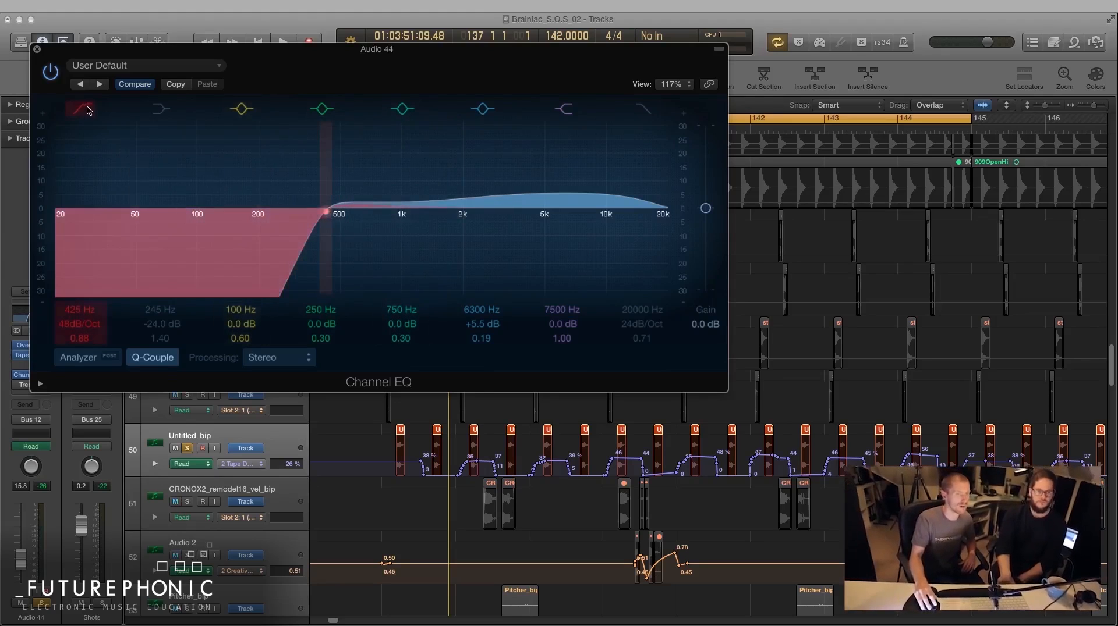
# - Alternate between the 425 Hz low cut and the 245 Hz low shelf, ending with only the shelf enabled, and close the Channel EQ
pyautogui.click(87, 110)
pyautogui.click(161, 109)
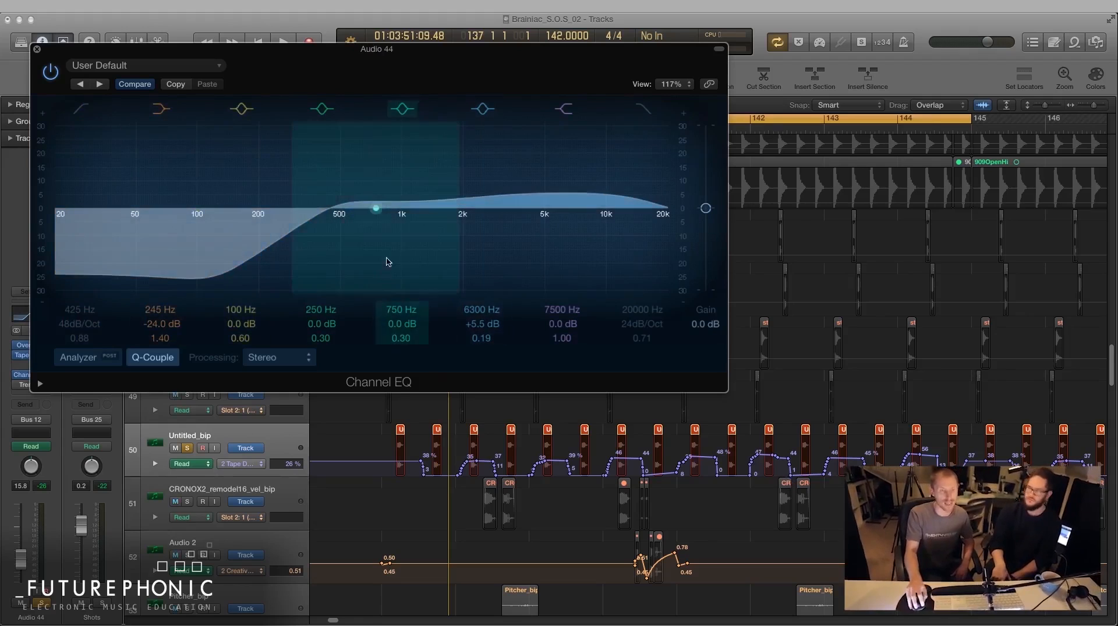
pyautogui.moveTo(107, 54); pyautogui.dragTo(407, 147)
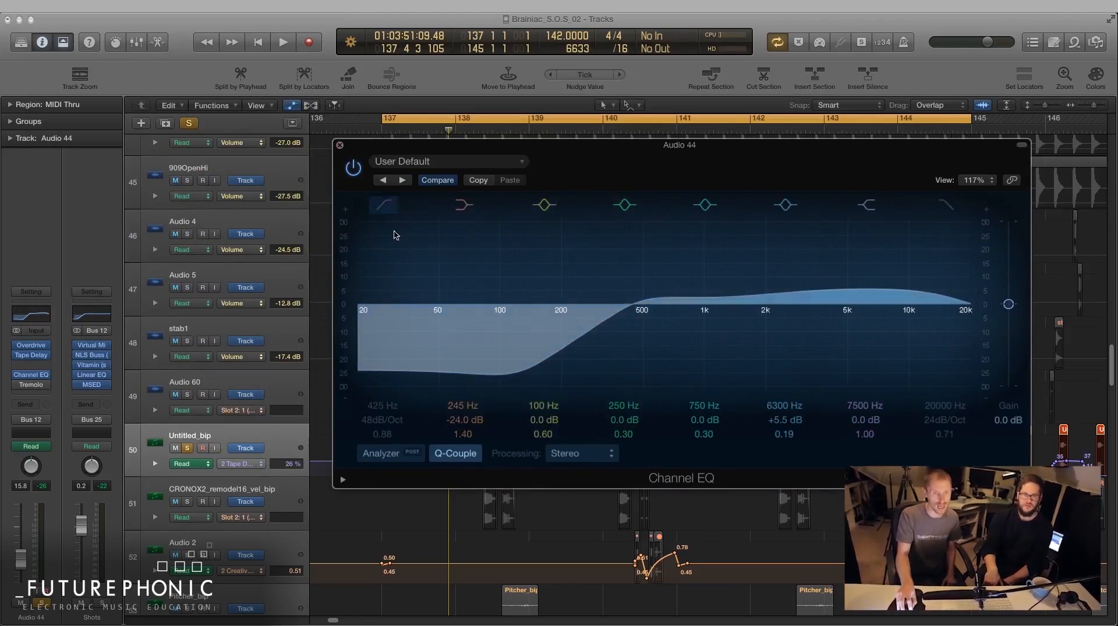
pyautogui.click(464, 204)
pyautogui.click(383, 206)
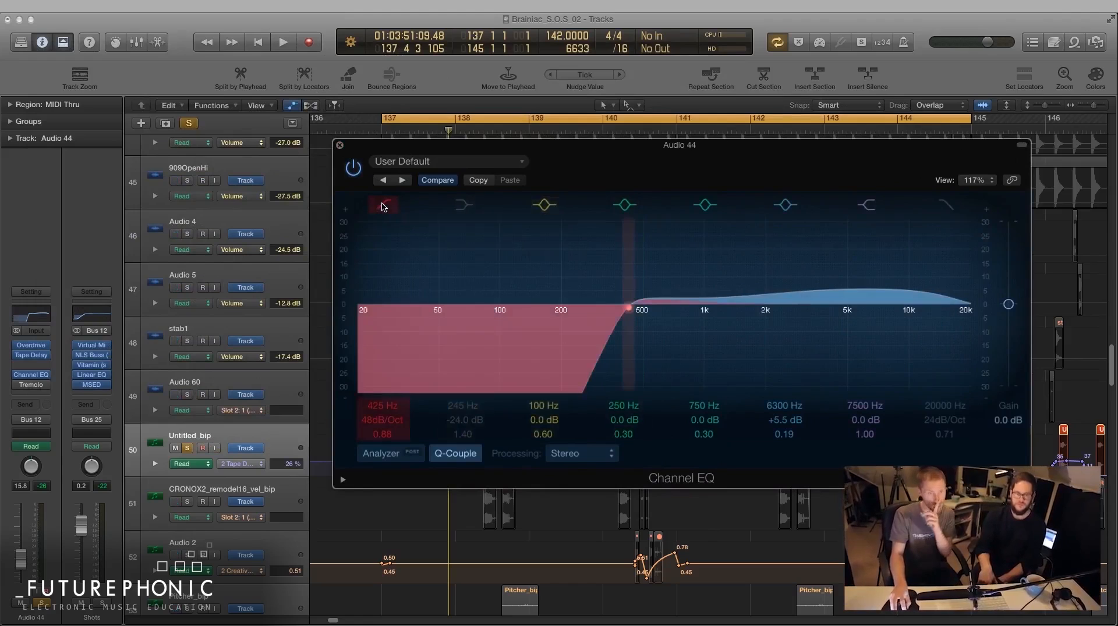
pyautogui.click(383, 206)
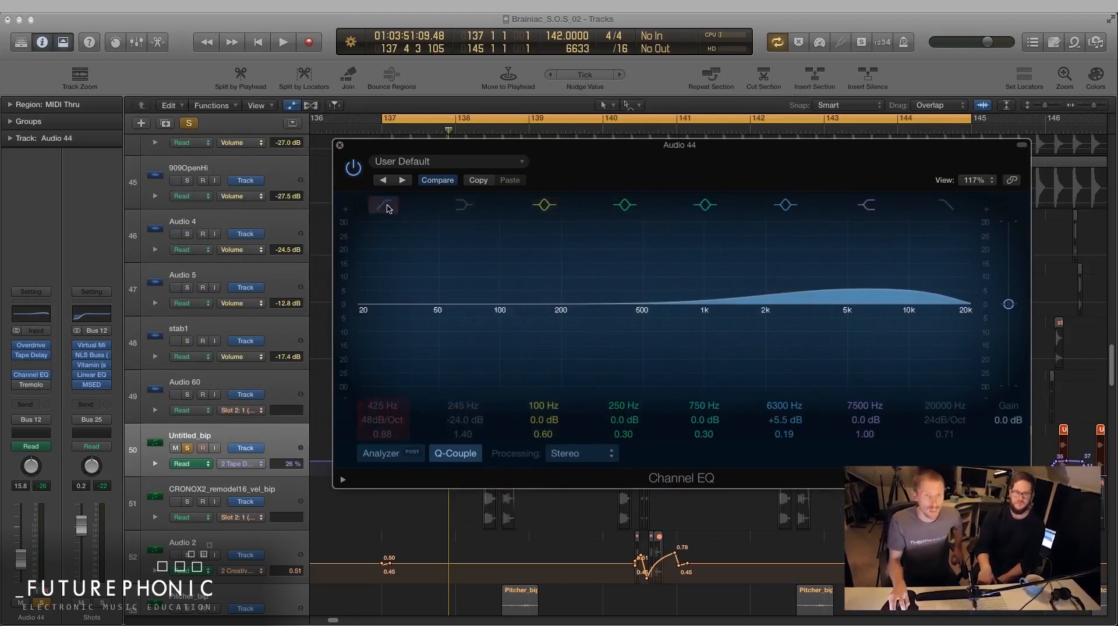
pyautogui.click(463, 205)
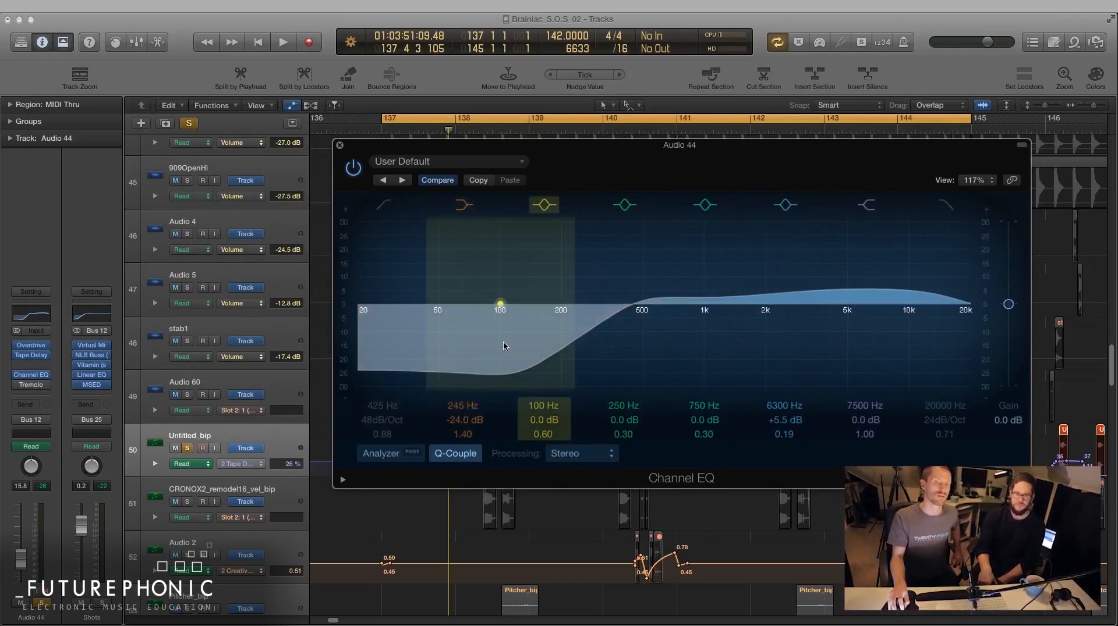
pyautogui.click(340, 145)
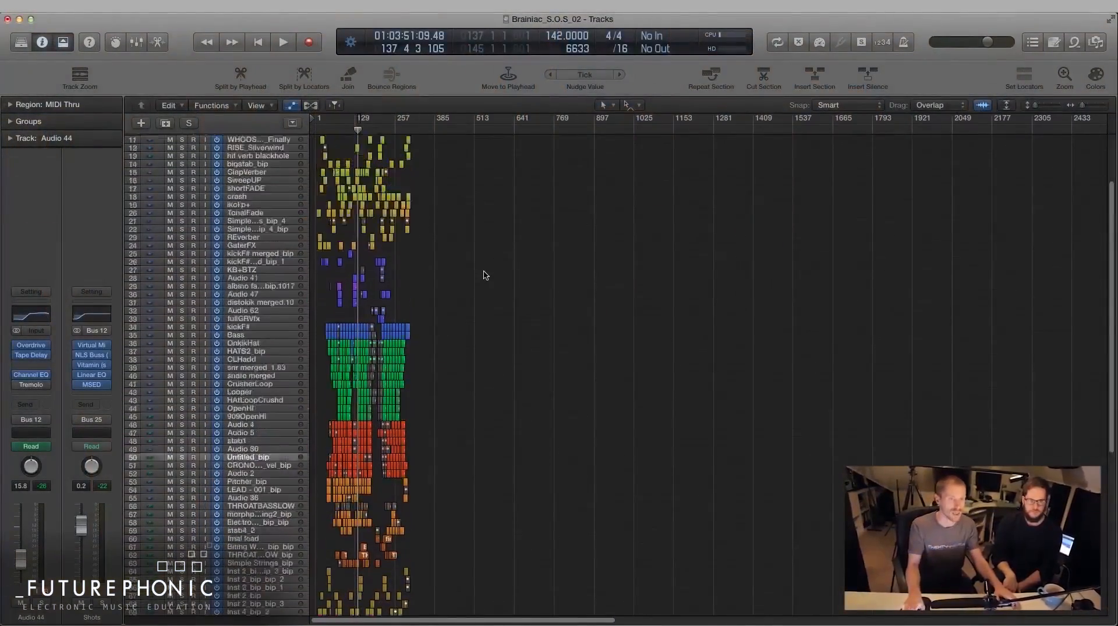
# - Mute the KB track and play the arrangement without kick and bass
pyautogui.scroll(3, 486, 276)
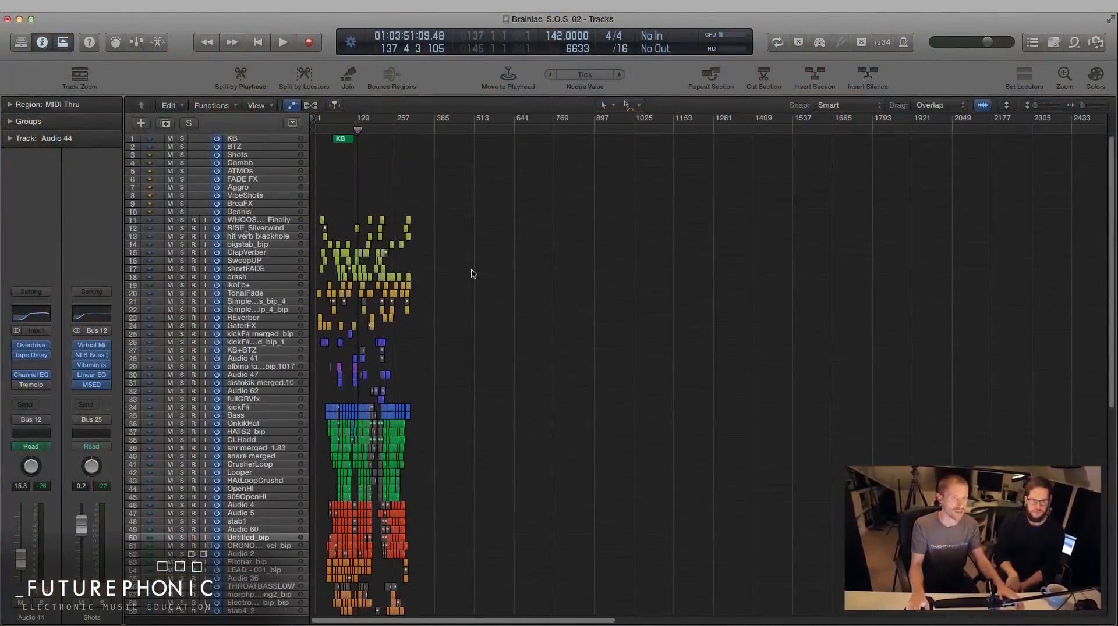
pyautogui.click(170, 139)
pyautogui.press('super+Right')
pyautogui.press('super+Right')
pyautogui.press('super+Right')
pyautogui.press('super+Right')
pyautogui.press('super+Right')
pyautogui.press('super+Right')
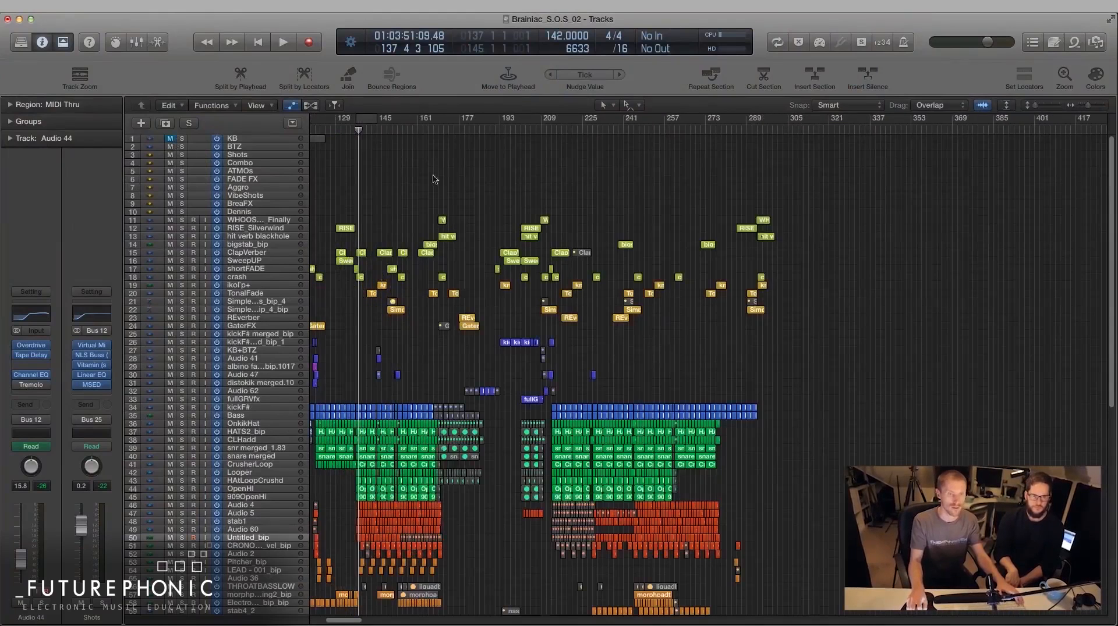
pyautogui.press('space')
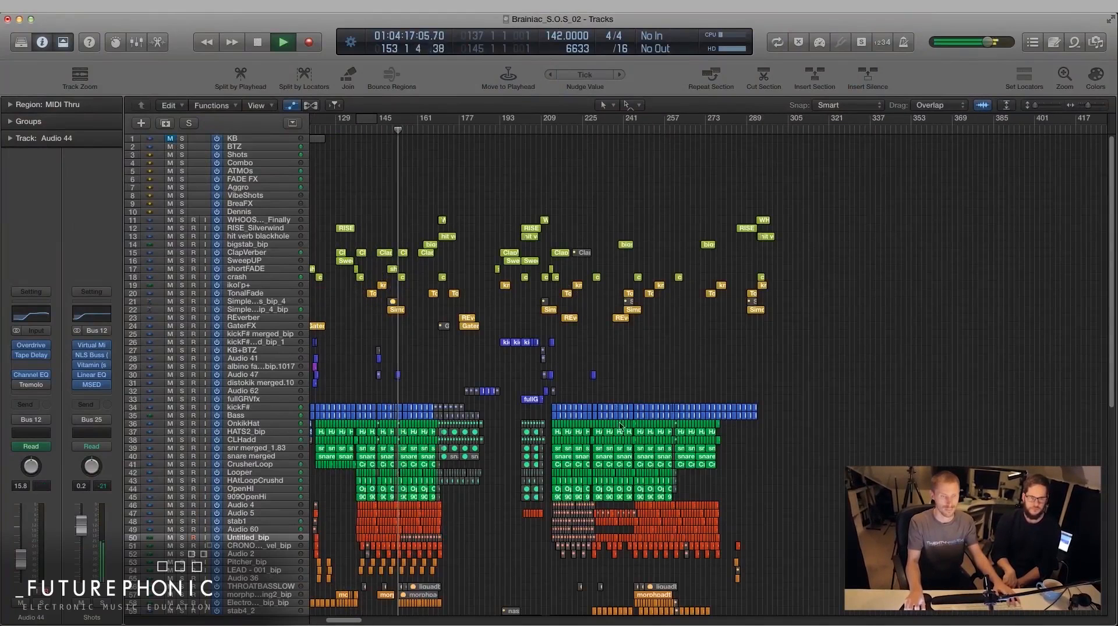
# - Examine the mix's spectrum in the RME DIGICheck Totalyser, then return to Logic and stop playback
pyautogui.click(894, 618)
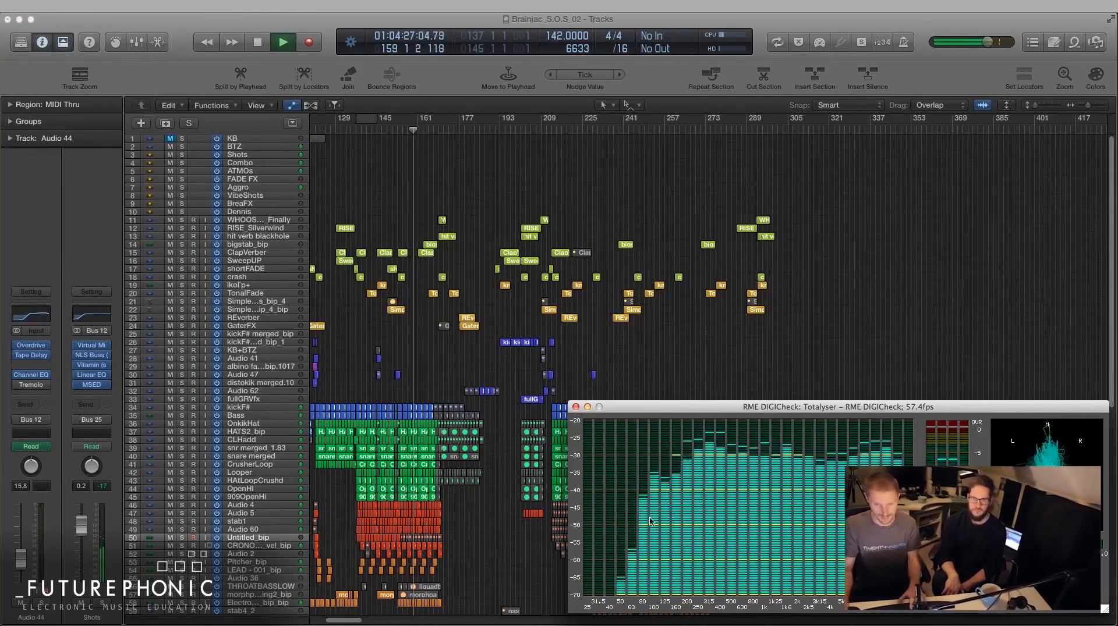
pyautogui.click(820, 346)
pyautogui.press('space')
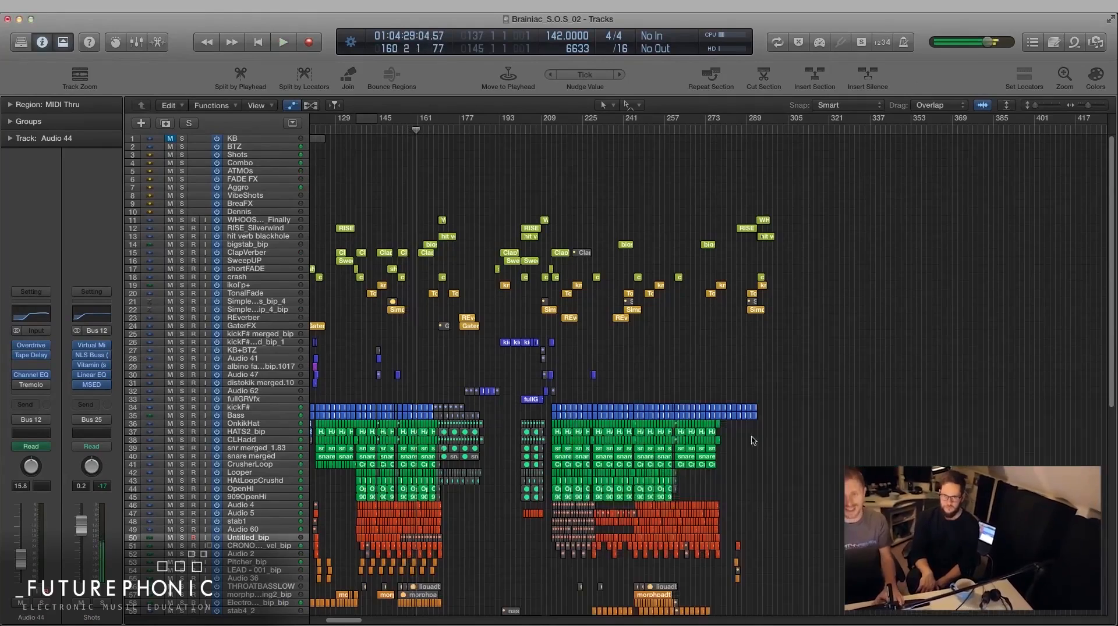
# - Show the RME DIGICheck Totalyser again, then view Audio 5's first Channel EQ in Logic and close it
pyautogui.click(903, 619)
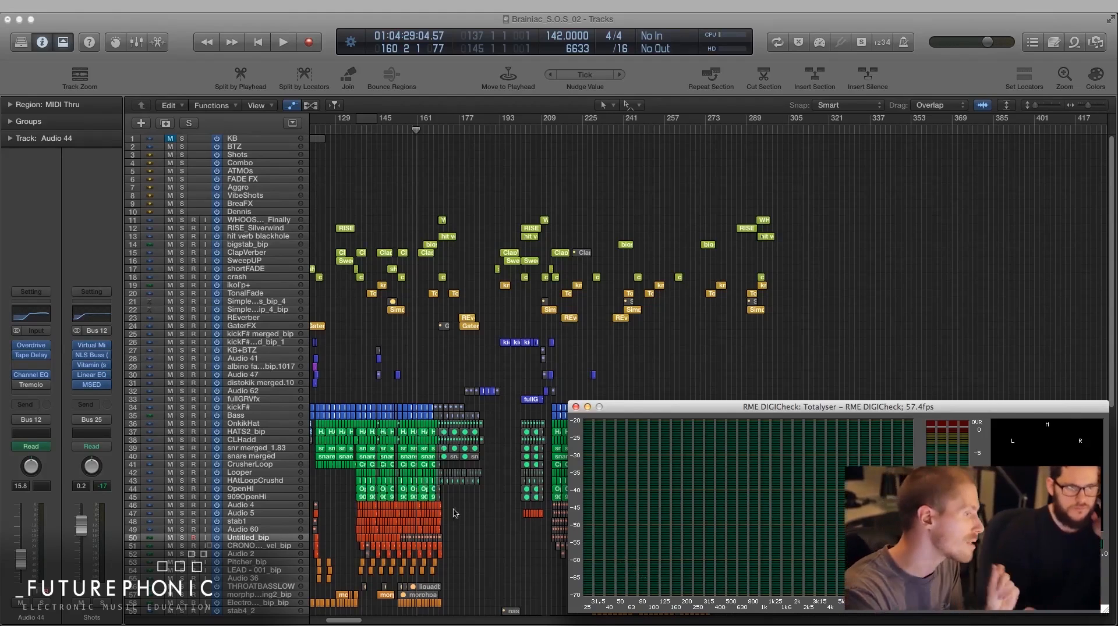
pyautogui.click(254, 522)
pyautogui.click(260, 513)
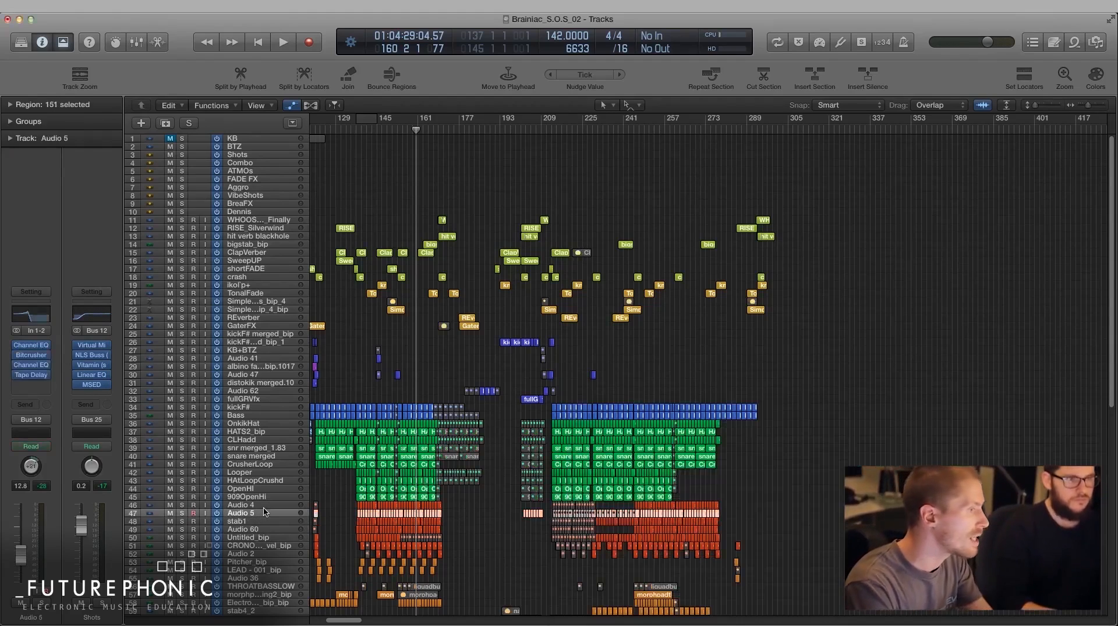
pyautogui.click(33, 345)
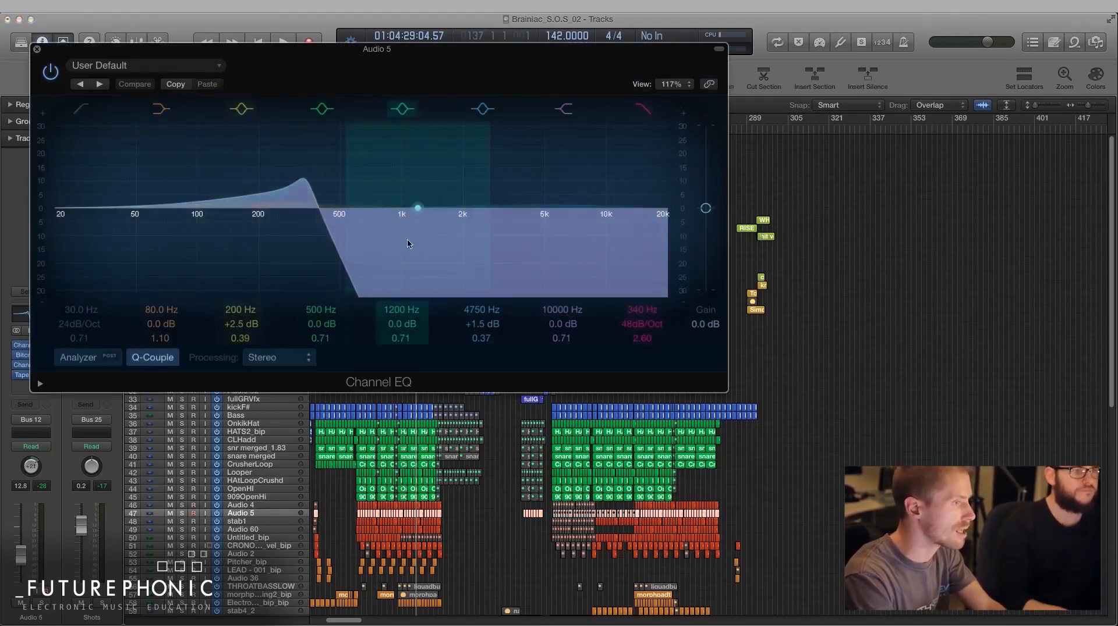
pyautogui.click(37, 49)
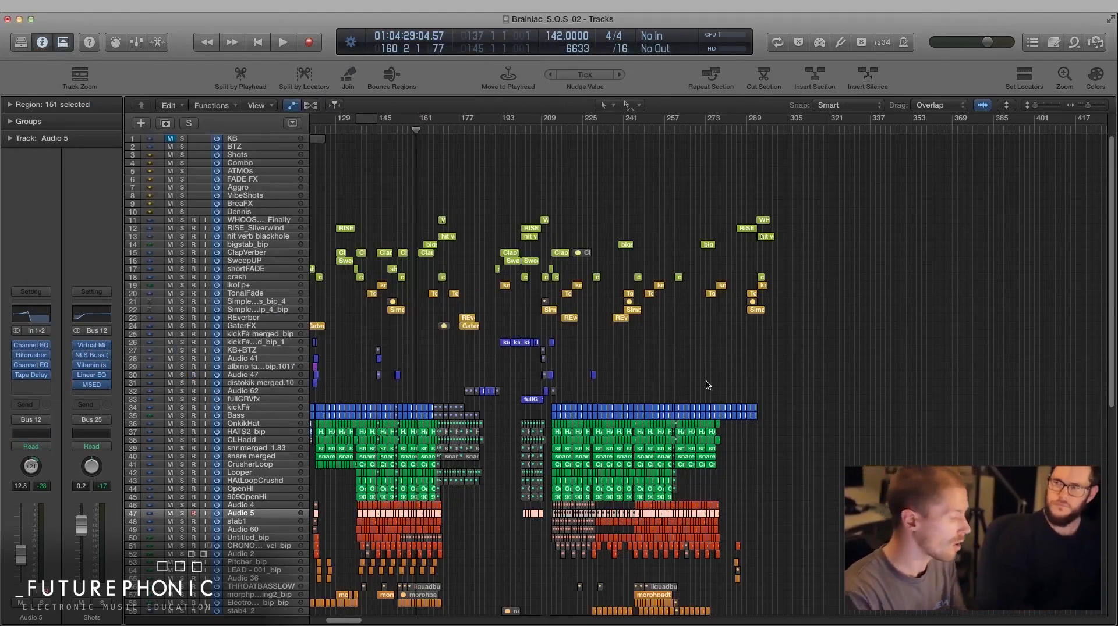
# - Show the mixer, solo the KB bus, and play it with its Linear Phase EQ open
pyautogui.press('x')
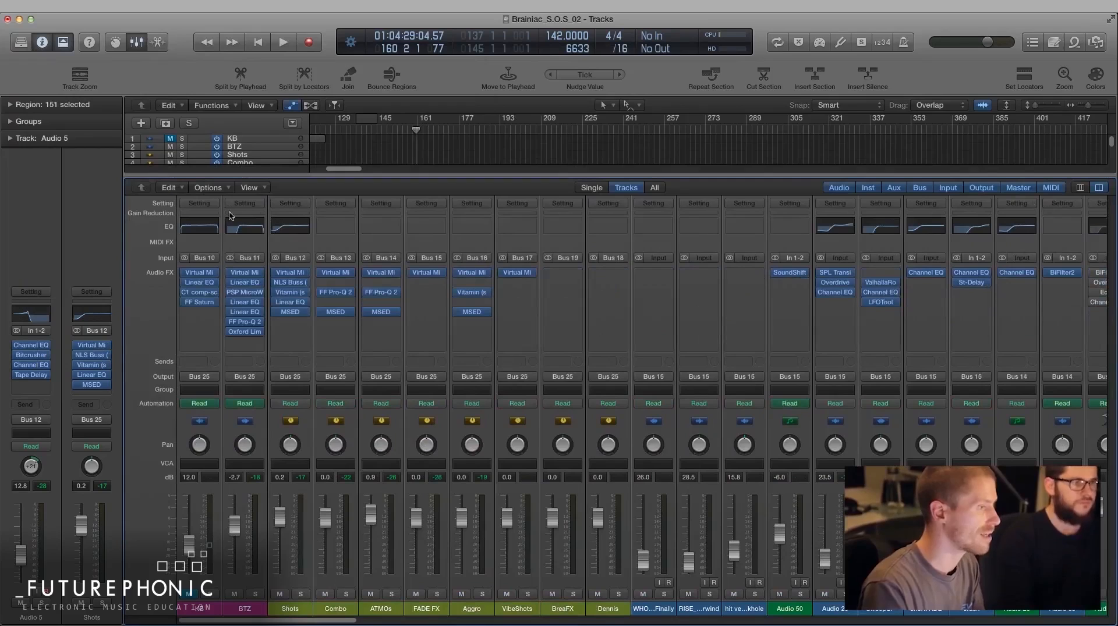
pyautogui.click(245, 284)
pyautogui.click(346, 104)
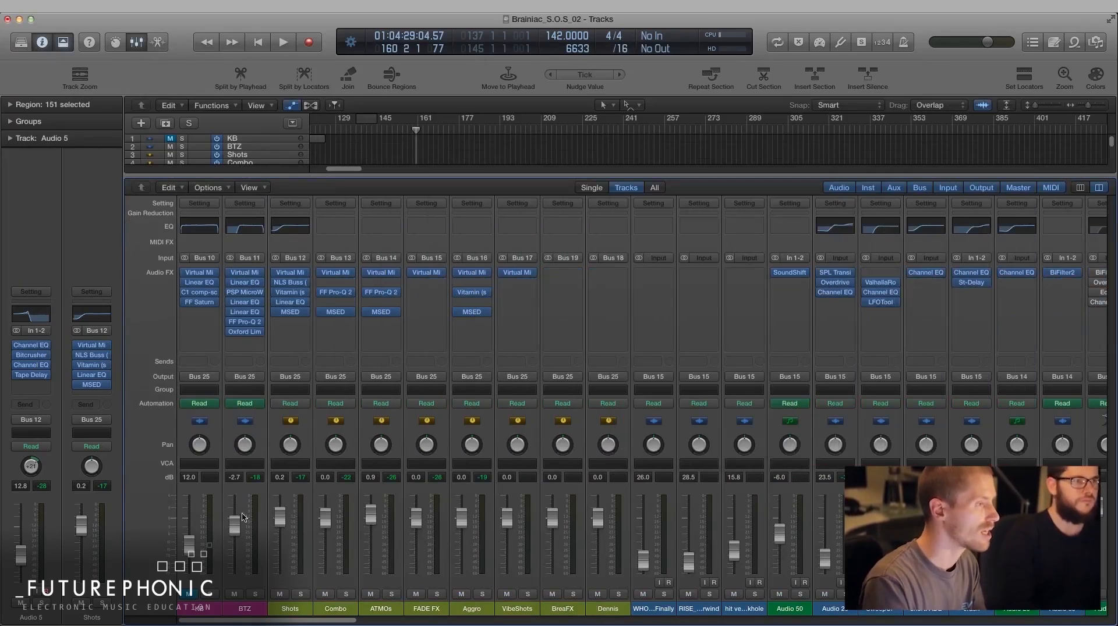
pyautogui.click(216, 594)
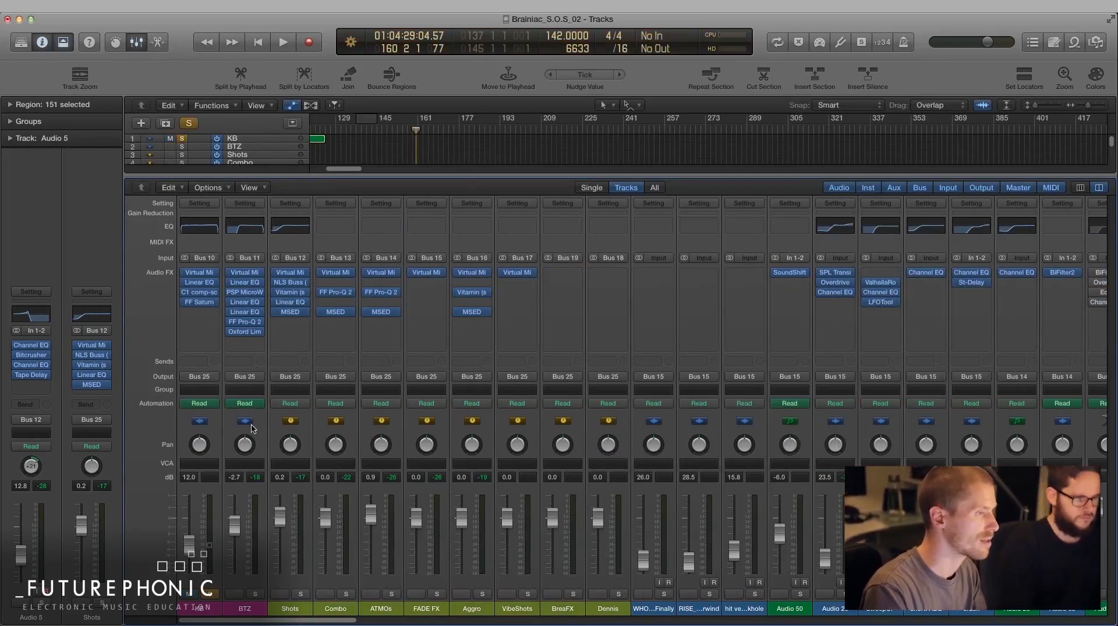
pyautogui.press('space')
pyautogui.click(212, 284)
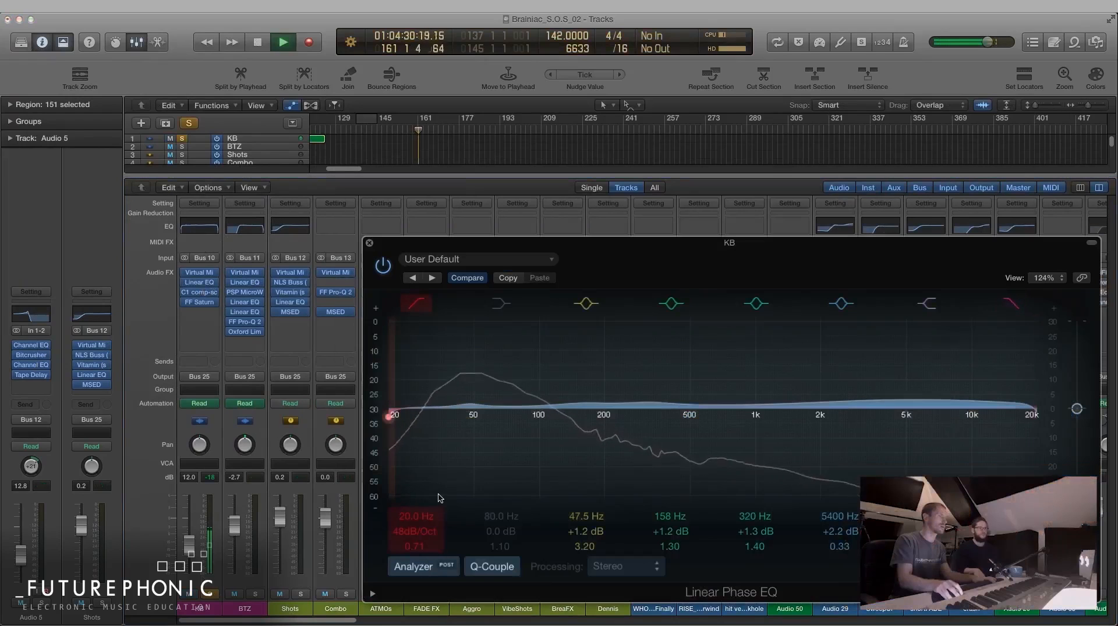
# - Raise the KB low cut's frequency to 32.5 Hz, stop playback, and set its Q to 0.10
pyautogui.moveTo(390, 411); pyautogui.dragTo(577, 417)
pyautogui.moveTo(416, 546); pyautogui.dragTo(418, 578)
pyautogui.press('space')
pyautogui.doubleClick(415, 546)
pyautogui.write('0.1')
pyautogui.press('Return')
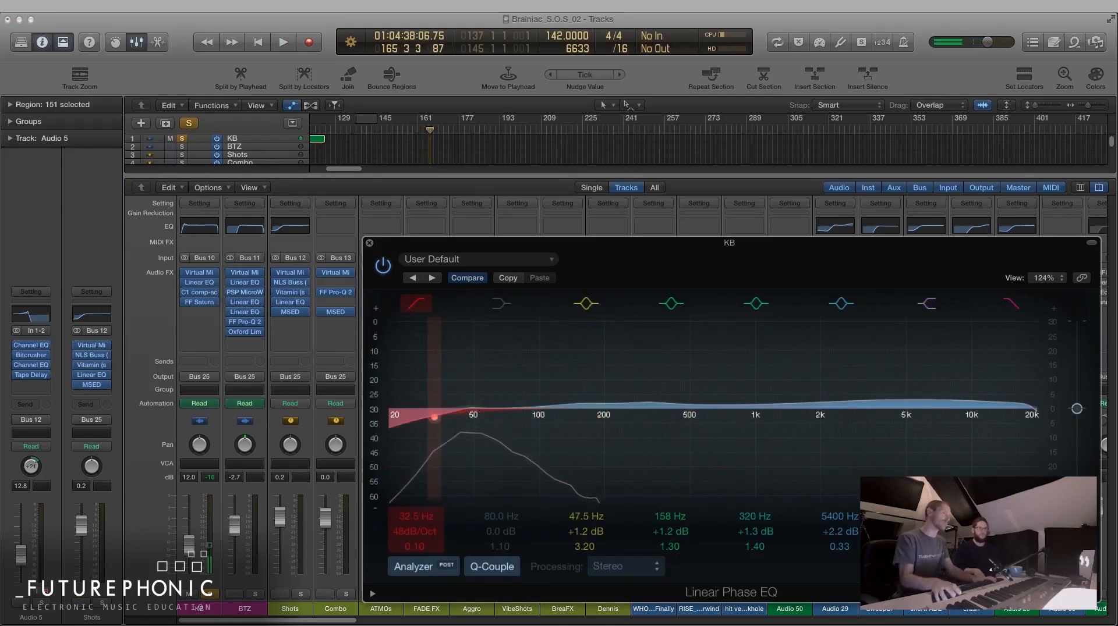
# - Try the KB low cut with a Q of 7.00, then with a Q of 1
pyautogui.doubleClick(417, 547)
pyautogui.write('7.07')
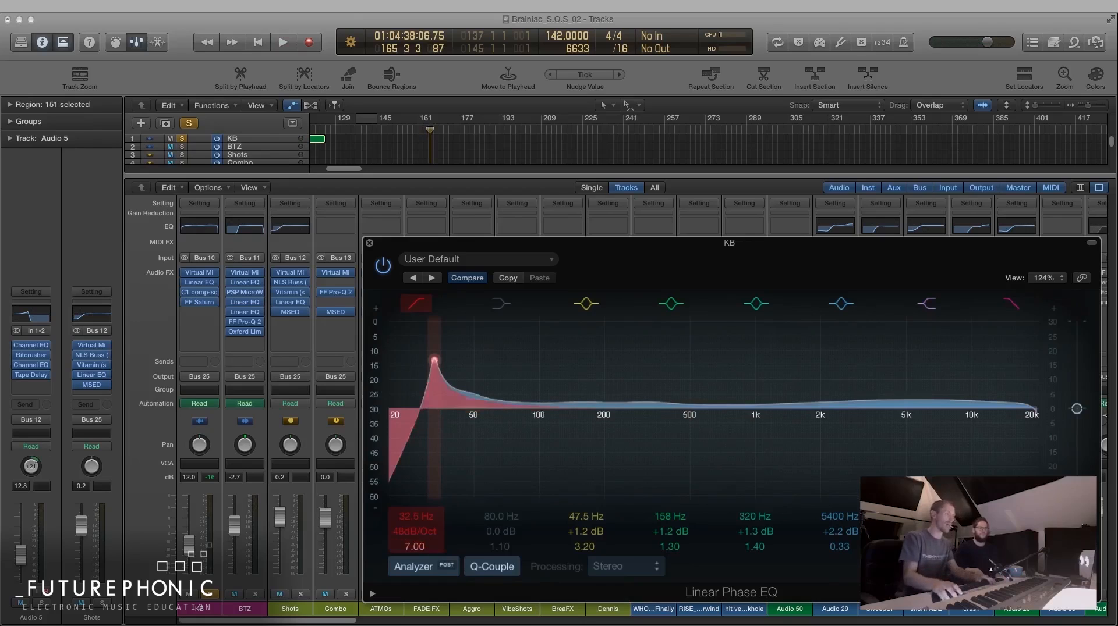
pyautogui.doubleClick(414, 546)
pyautogui.write('1')
pyautogui.press('Return')
# - Set the KB low cut to 28 Hz with a Q of 0.71, and close the Linear Phase EQ
pyautogui.moveTo(416, 517); pyautogui.dragTo(415, 561)
pyautogui.doubleClick(414, 547)
pyautogui.write('0.71')
pyautogui.press('Return')
pyautogui.moveTo(415, 517)
pyautogui.mouseDown()
pyautogui.moveTo(415, 536)
pyautogui.moveTo(413, 519)
pyautogui.mouseUp()
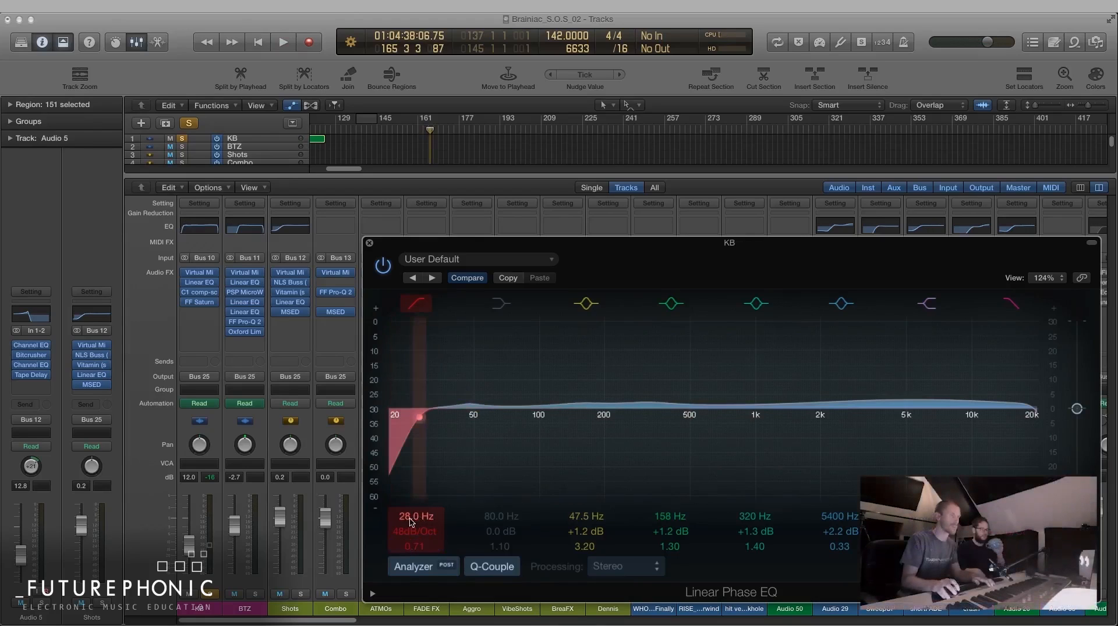
pyautogui.click(369, 243)
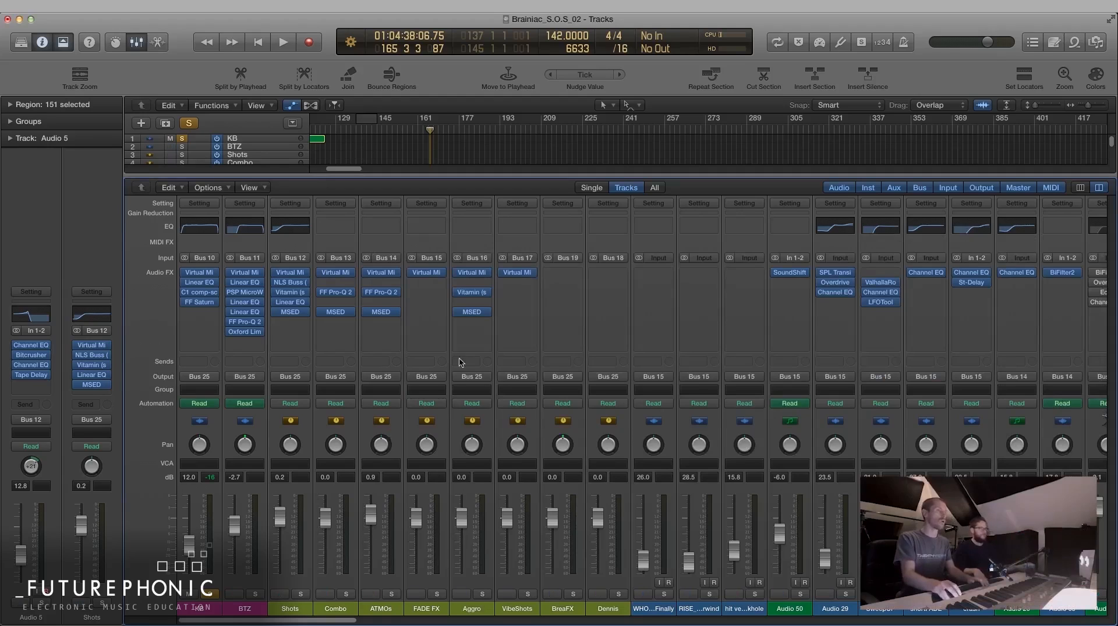
# - Open SweepUP's Channel EQ and compare its 200 Hz low cut with and without the 190 Hz low shelf, ending with both enabled
pyautogui.click(881, 294)
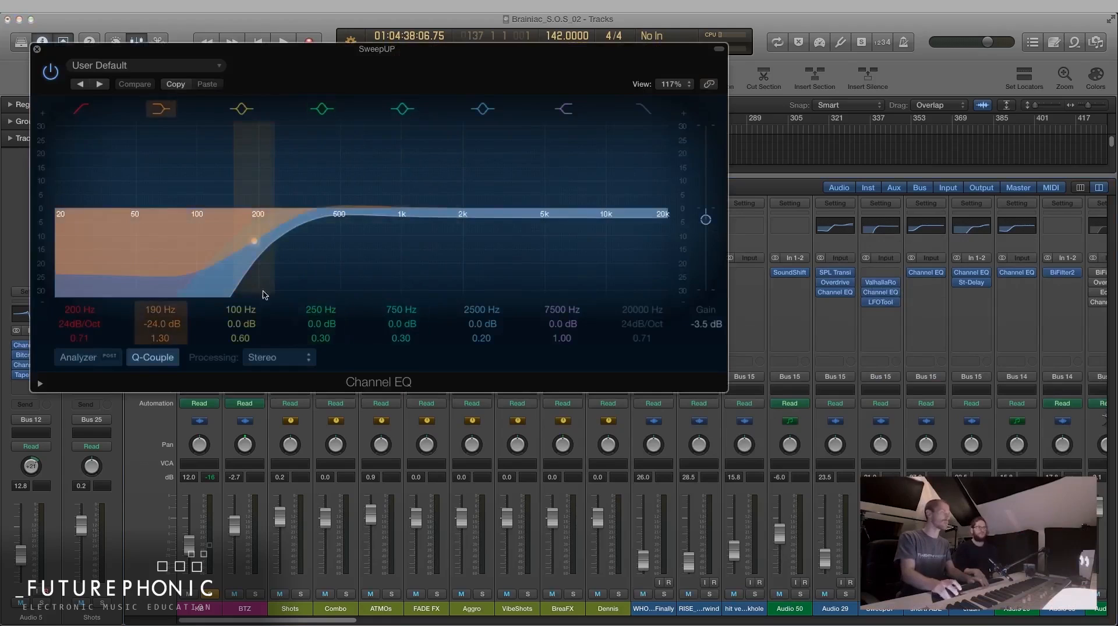
pyautogui.click(156, 107)
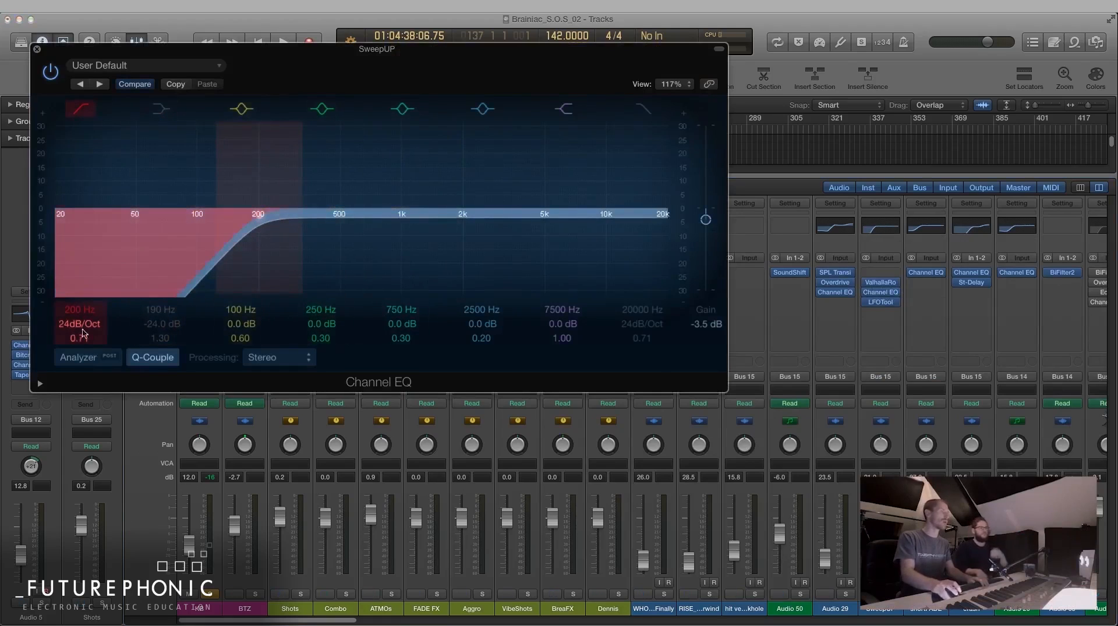
pyautogui.moveTo(67, 327)
pyautogui.mouseDown()
pyautogui.moveTo(68, 349)
pyautogui.moveTo(68, 316)
pyautogui.moveTo(67, 349)
pyautogui.moveTo(68, 316)
pyautogui.moveTo(67, 327)
pyautogui.mouseUp()
pyautogui.click(161, 109)
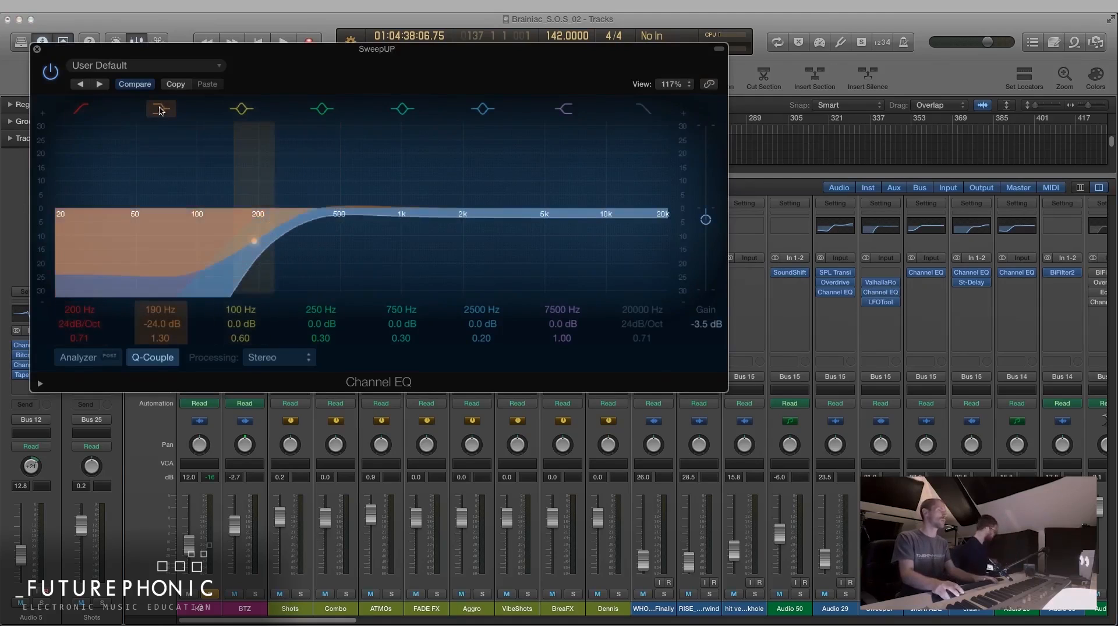
pyautogui.click(163, 110)
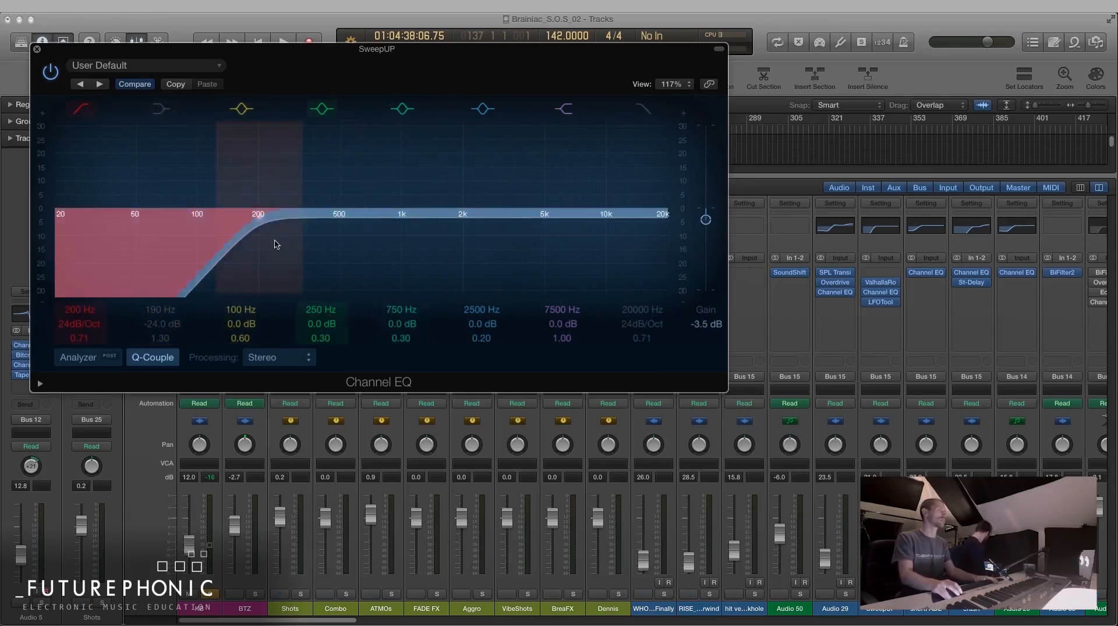
pyautogui.click(153, 109)
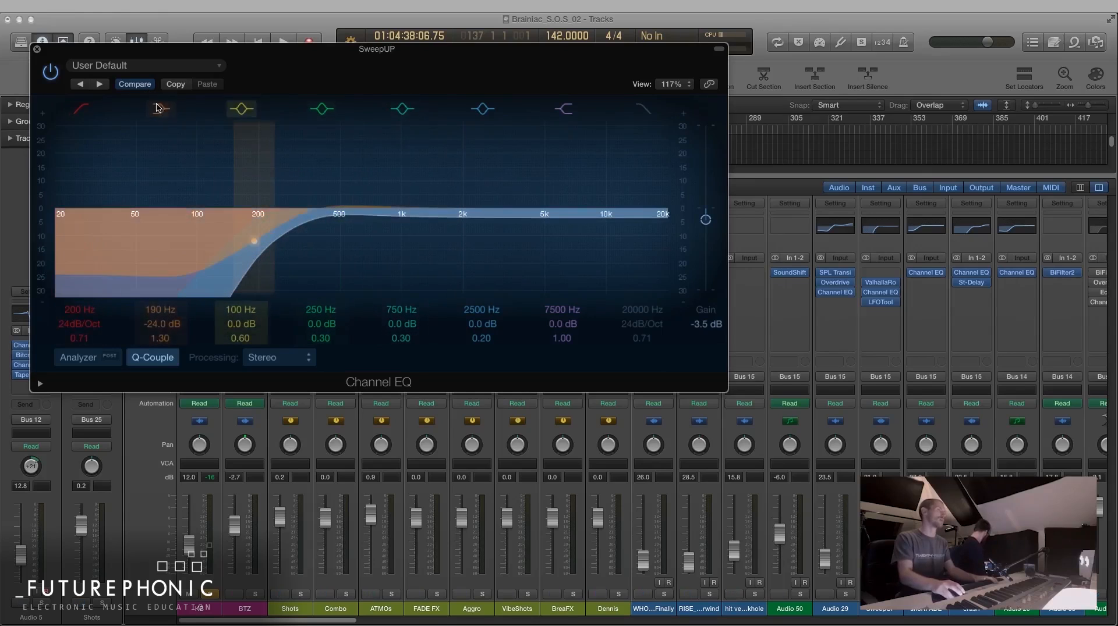
pyautogui.click(153, 109)
pyautogui.click(153, 109)
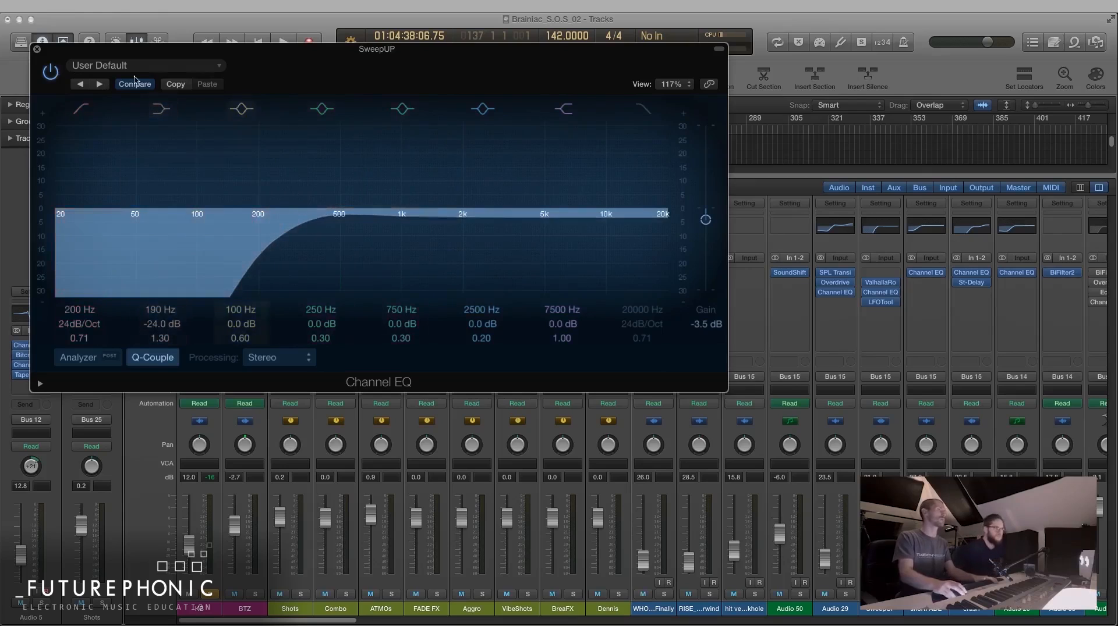
# - Close SweepUP's Channel EQ, hide the mixer, and clear the active solo
pyautogui.click(36, 50)
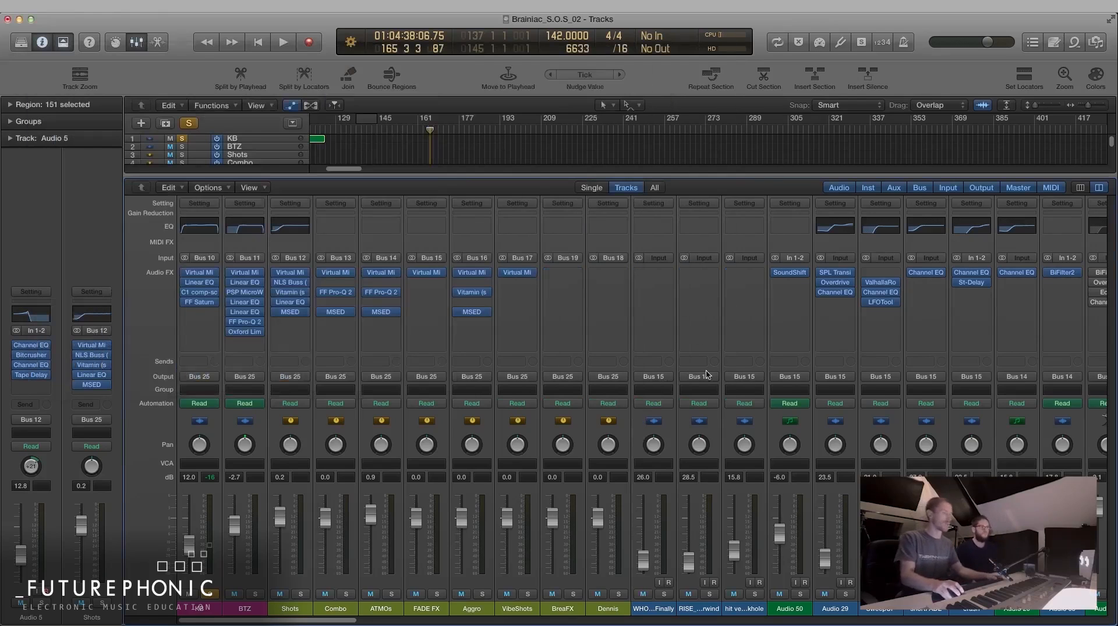
pyautogui.press('x')
pyautogui.click(189, 124)
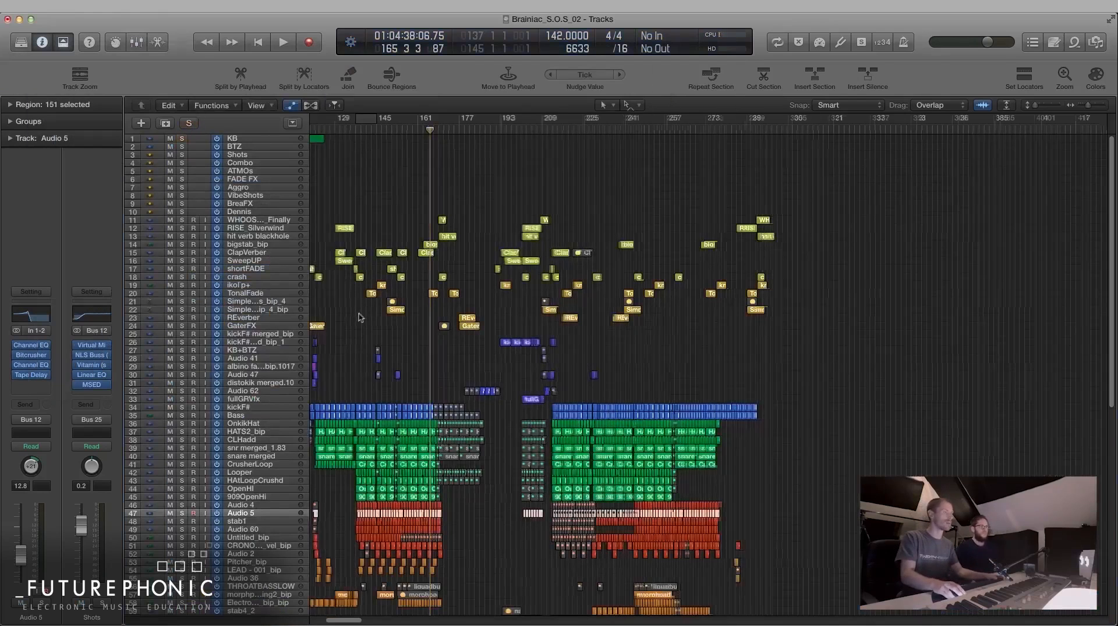
# - Select the stab1 track and make it the only soloed track
pyautogui.press('super+Right')
pyautogui.press('super+Right')
pyautogui.press('super+Right')
pyautogui.press('super+Right')
pyautogui.press('super+Right')
pyautogui.press('super+Right')
pyautogui.press('super+Down')
pyautogui.hscroll(-5, 650, 550)
pyautogui.scroll(-10, 651, 550)
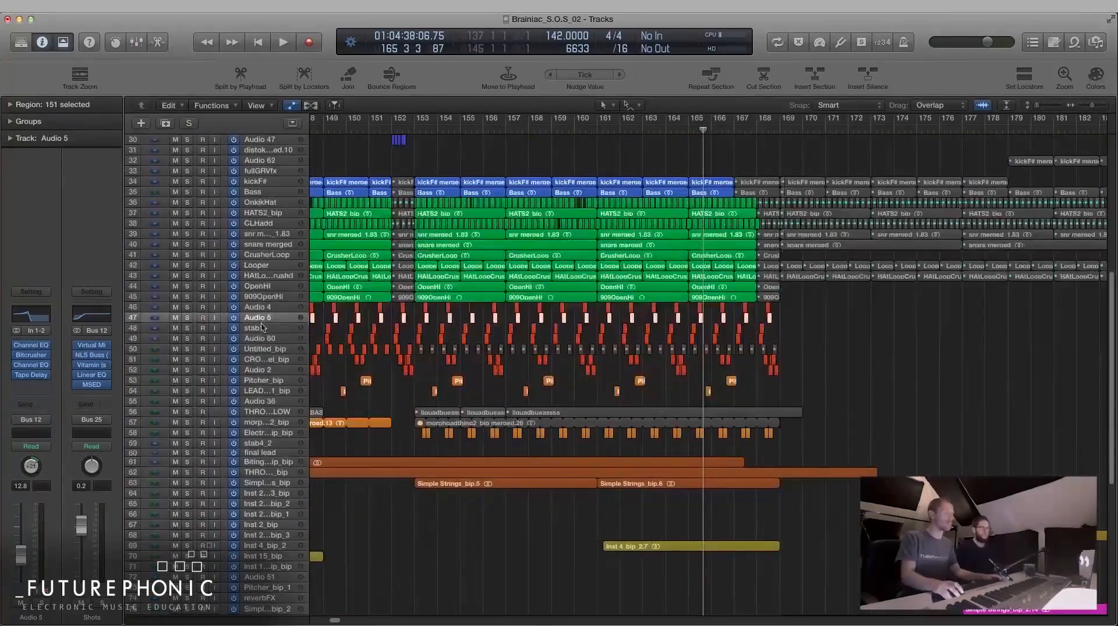
pyautogui.click(186, 318)
pyautogui.click(256, 329)
pyautogui.click(187, 328)
pyautogui.press('super+Down')
# - Set the cycle range to bars 153 through 161 and deselect all regions
pyautogui.moveTo(413, 120); pyautogui.dragTo(506, 121)
pyautogui.press('super+Down')
pyautogui.press('super+Right')
pyautogui.press('super+Right')
pyautogui.press('super+Right')
pyautogui.hscroll(-10, 848, 366)
pyautogui.scroll(4, 672, 406)
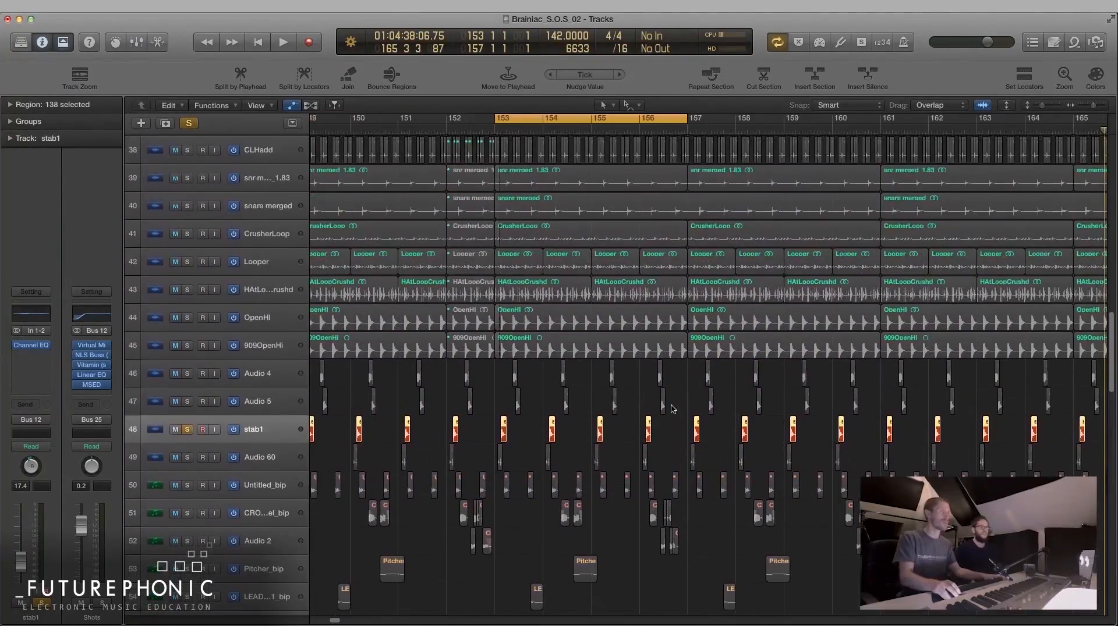
pyautogui.moveTo(685, 120); pyautogui.dragTo(880, 121)
pyautogui.press('super+Down')
pyautogui.press('super+Down')
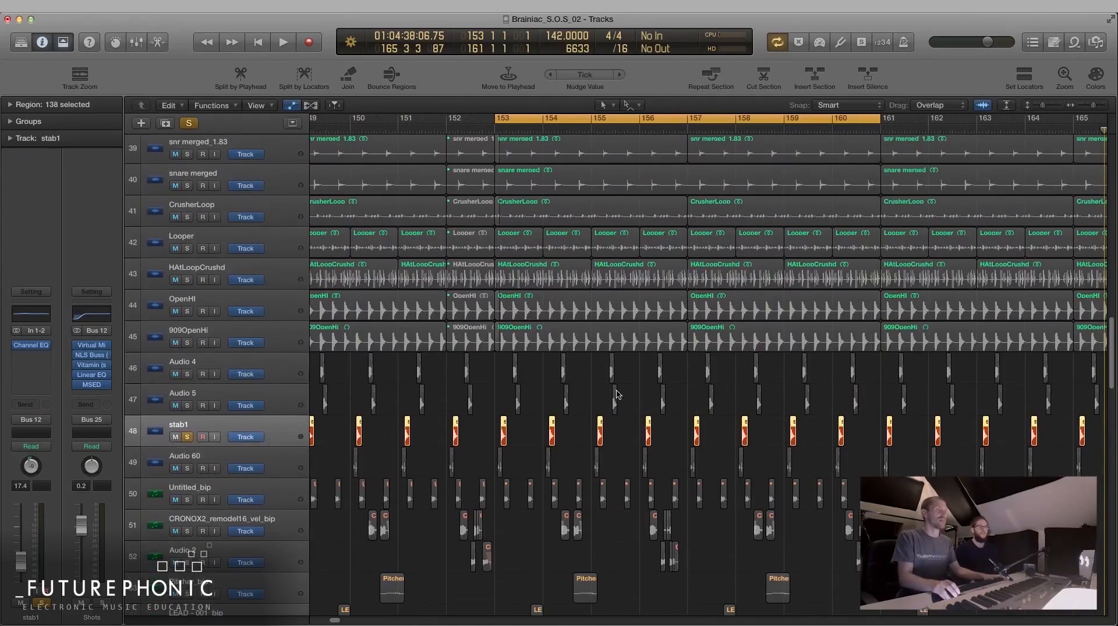
pyautogui.hscroll(1, 623, 400)
pyautogui.scroll(1, 624, 400)
pyautogui.click(622, 401)
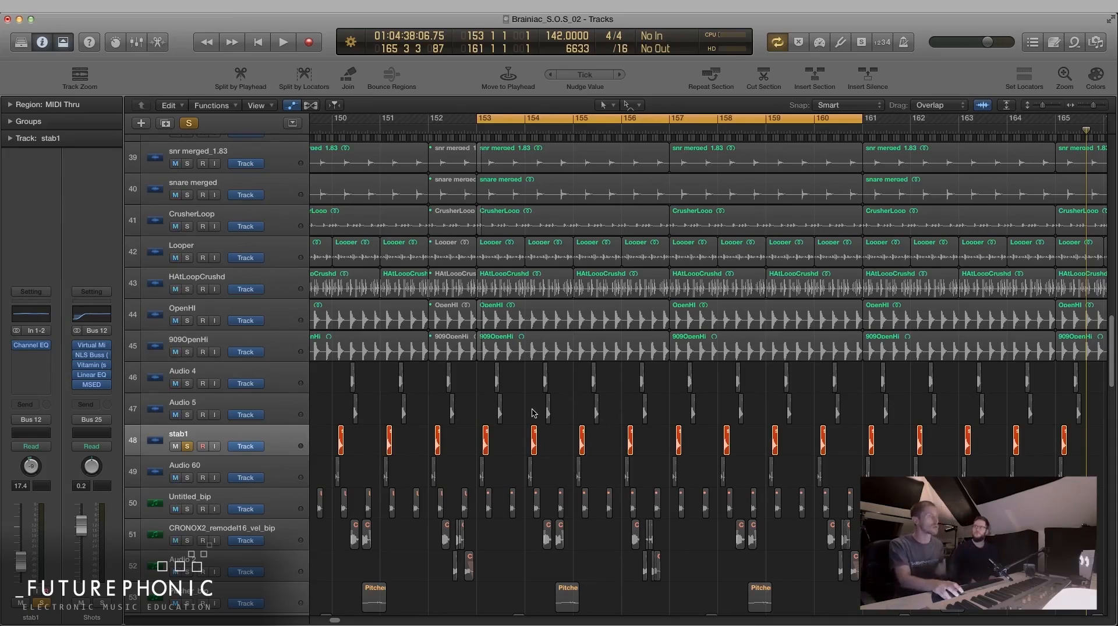
# - Audition stab1 soloed within the cycle range, then switch its solo off
pyautogui.click(187, 446)
pyautogui.click(210, 465)
pyautogui.click(187, 446)
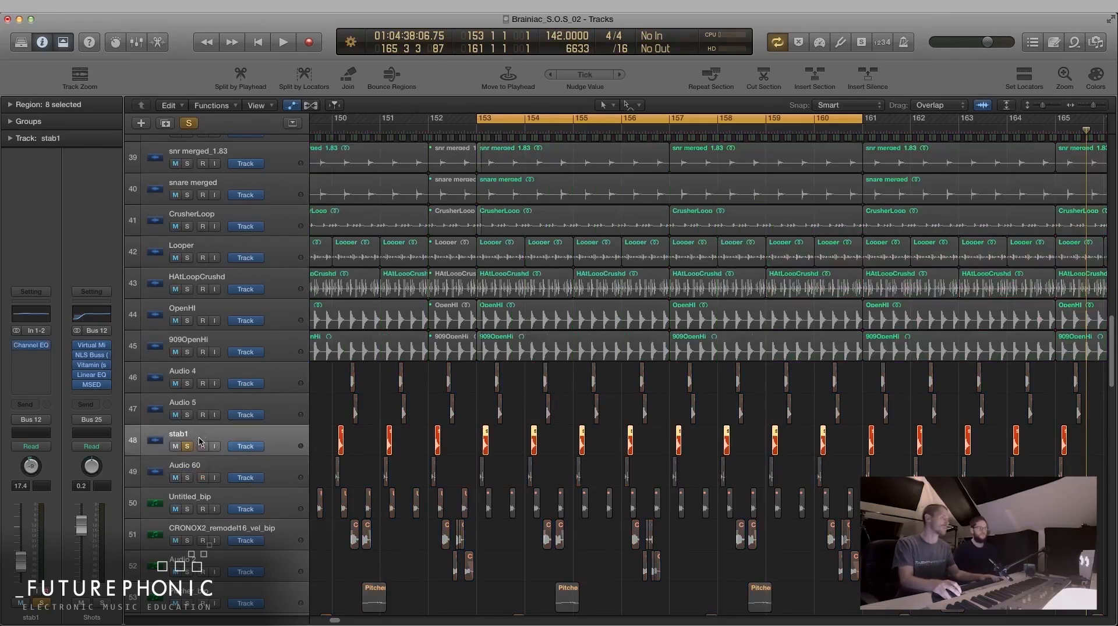
pyautogui.press('space')
pyautogui.click(187, 446)
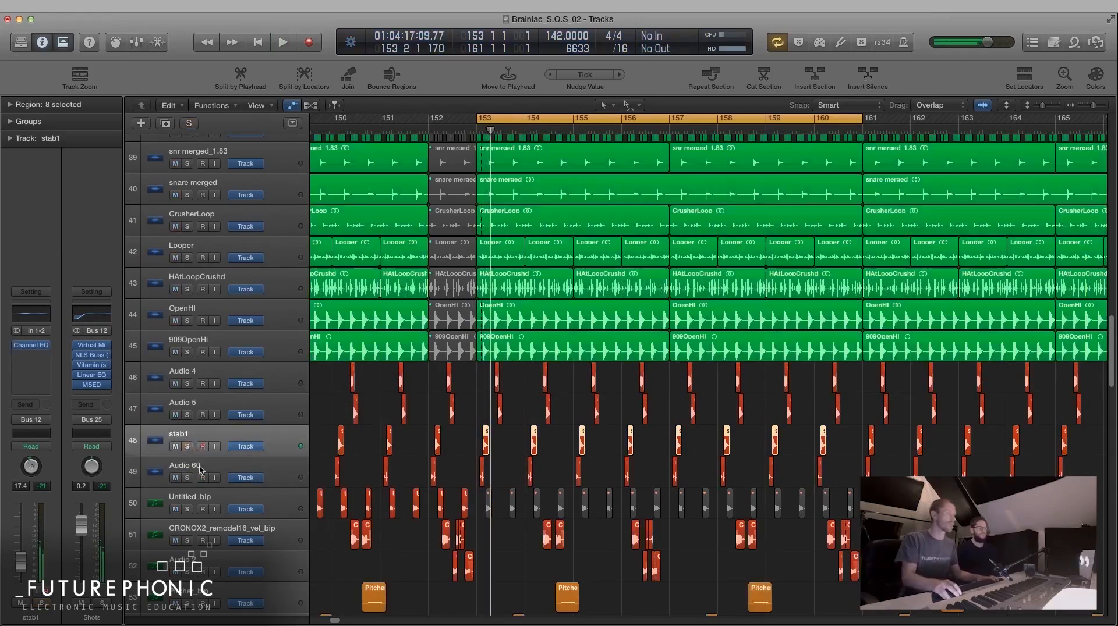
# - Solo Audio 60, inspect its stab regions up close around bar 153, and switch its solo off
pyautogui.click(199, 468)
pyautogui.click(187, 478)
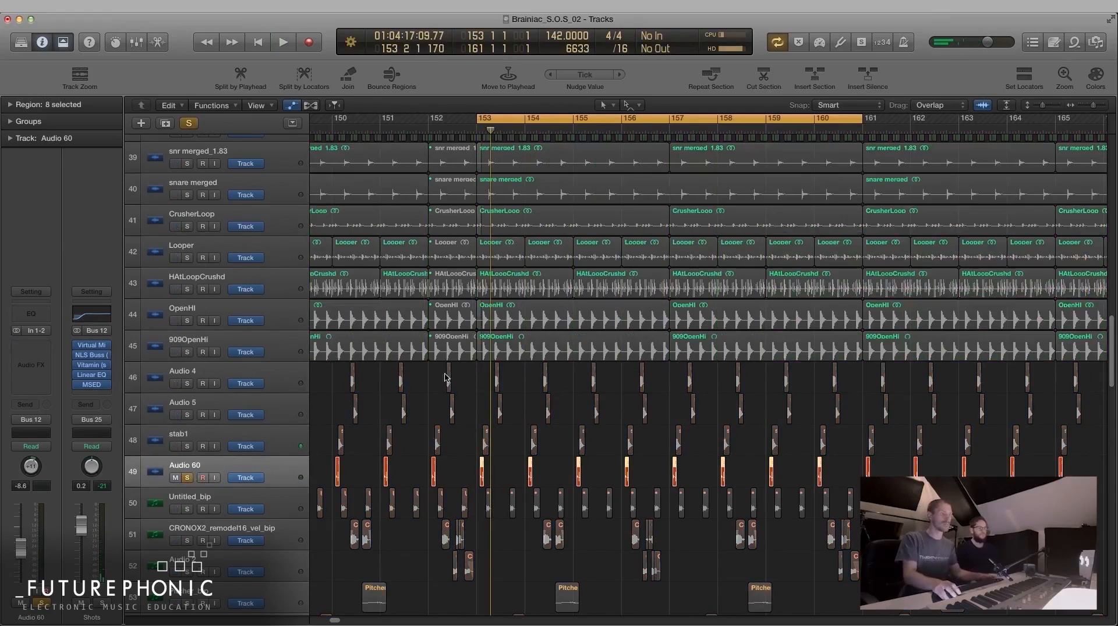
pyautogui.press('super+Down')
pyautogui.scroll(5, 478, 413)
pyautogui.scroll(-3, 479, 418)
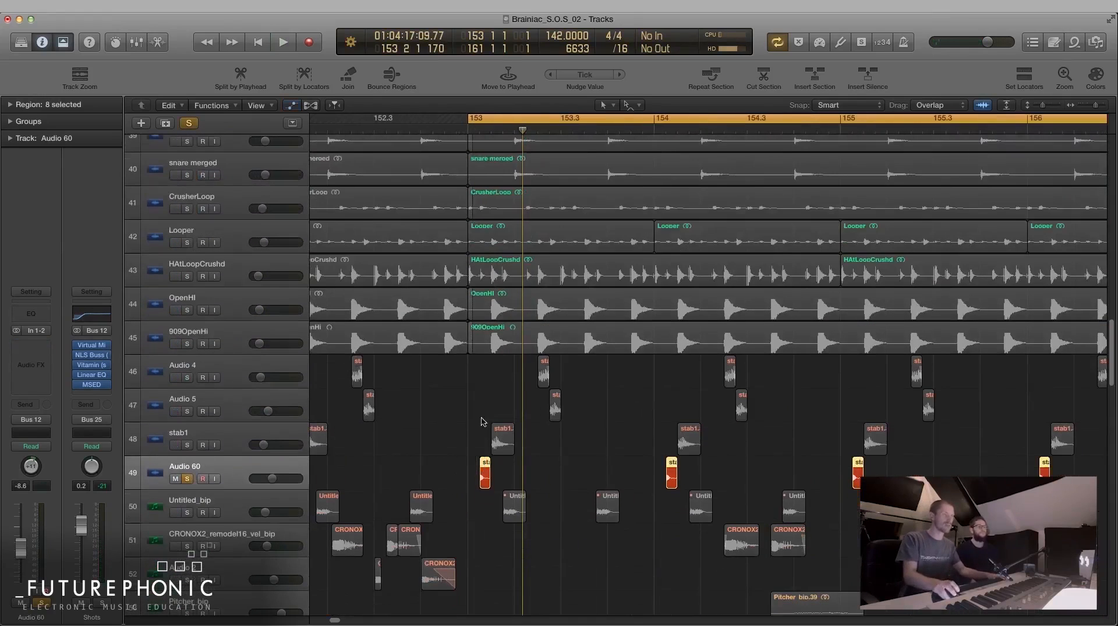
pyautogui.click(187, 480)
# - Select Untitled_bip, cycle bars 137 to 145, show track automation, and place the playhead just before bar 137
pyautogui.click(204, 501)
pyautogui.scroll(-3, 309, 505)
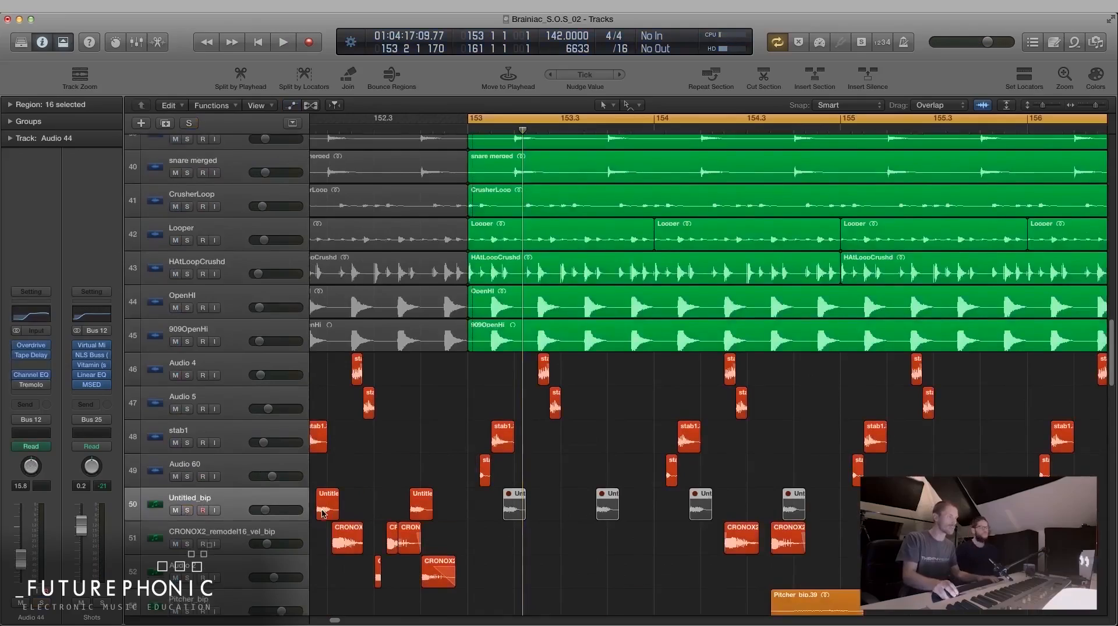
pyautogui.press('super+Left')
pyautogui.press('super+Left')
pyautogui.press('super+Left')
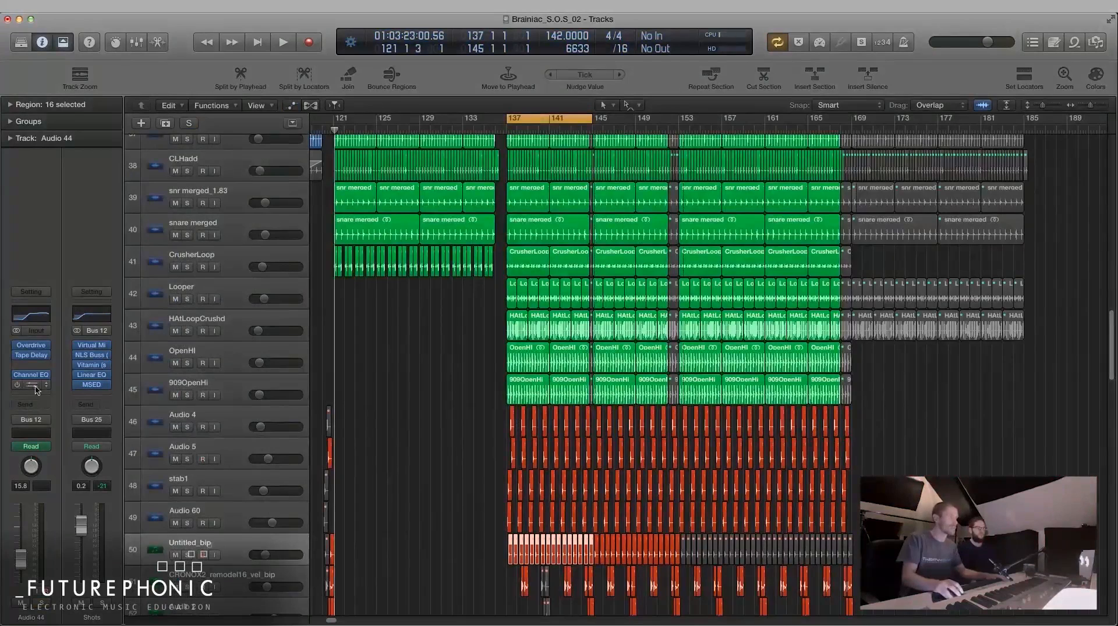
pyautogui.press('a')
pyautogui.scroll(-3, 553, 454)
pyautogui.click(504, 126)
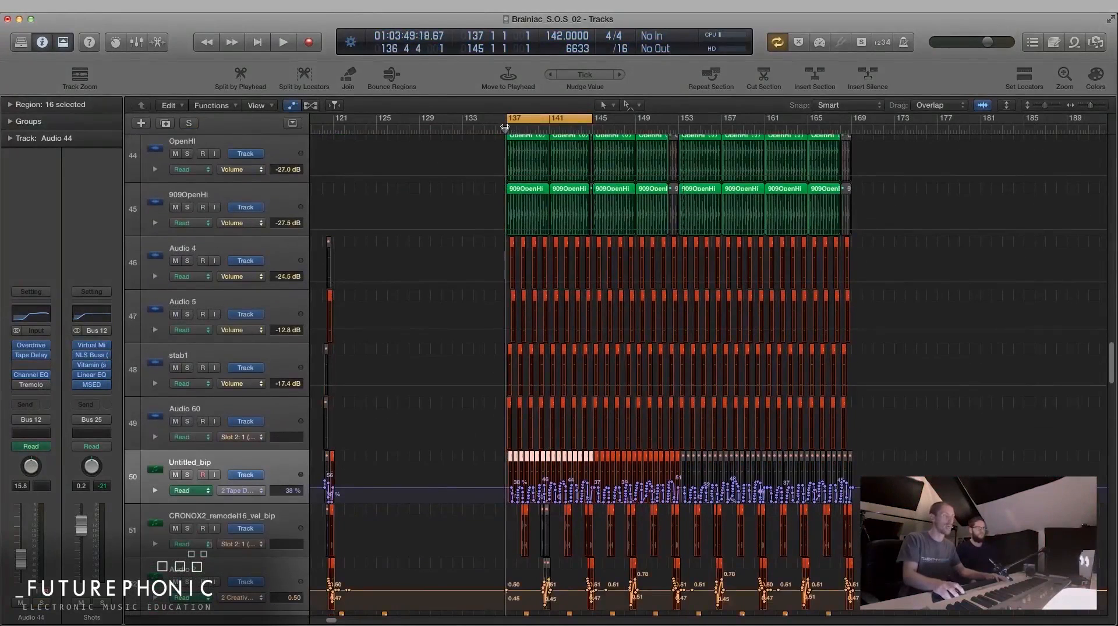
# - Solo Untitled_bip, play it with its Tremolo enabled, and bring the RME DIGICheck Totalyser window to the front
pyautogui.click(187, 475)
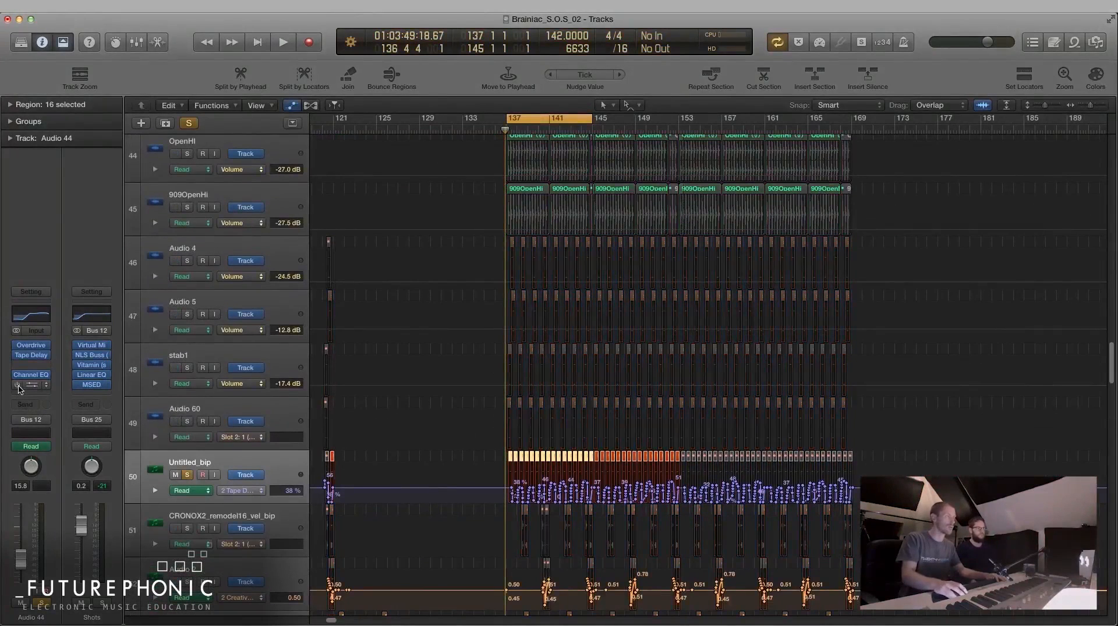
pyautogui.press('space')
pyautogui.hotkey('ctrl', 'Up')
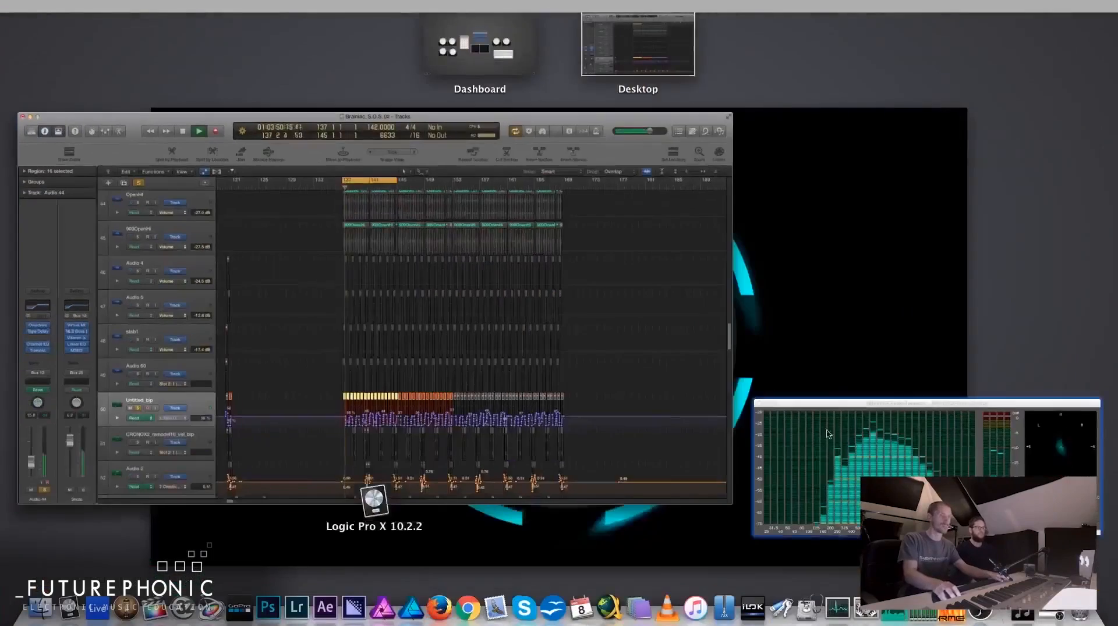
pyautogui.click(939, 464)
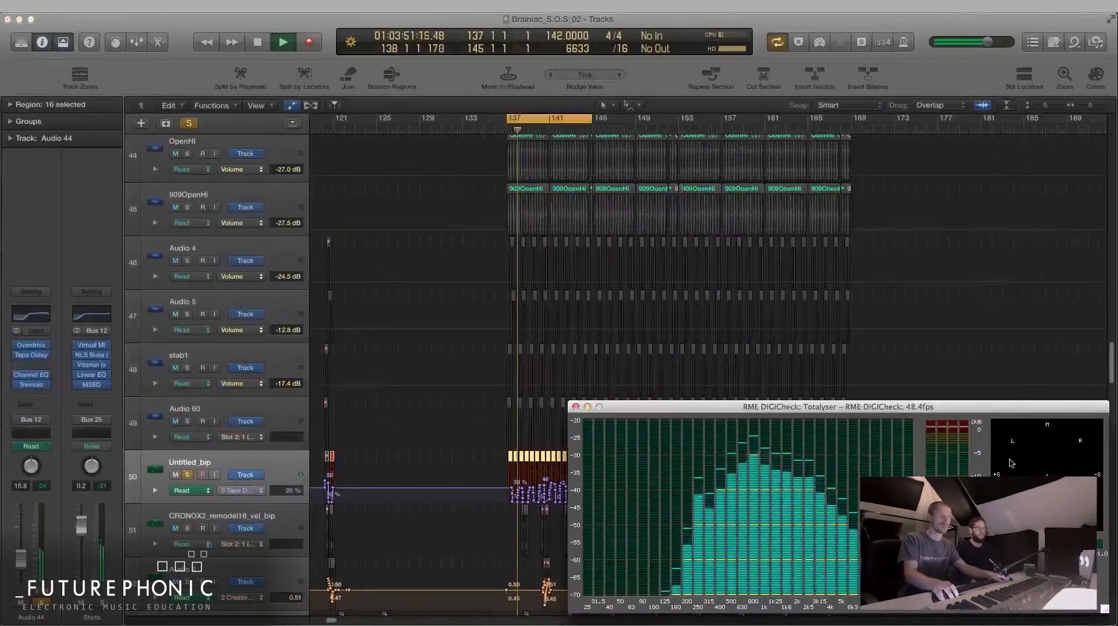
# - Open Untitled_bip's Tremolo, compare the sound with it bypassed and active, and stop playback
pyautogui.click(31, 385)
pyautogui.click(51, 73)
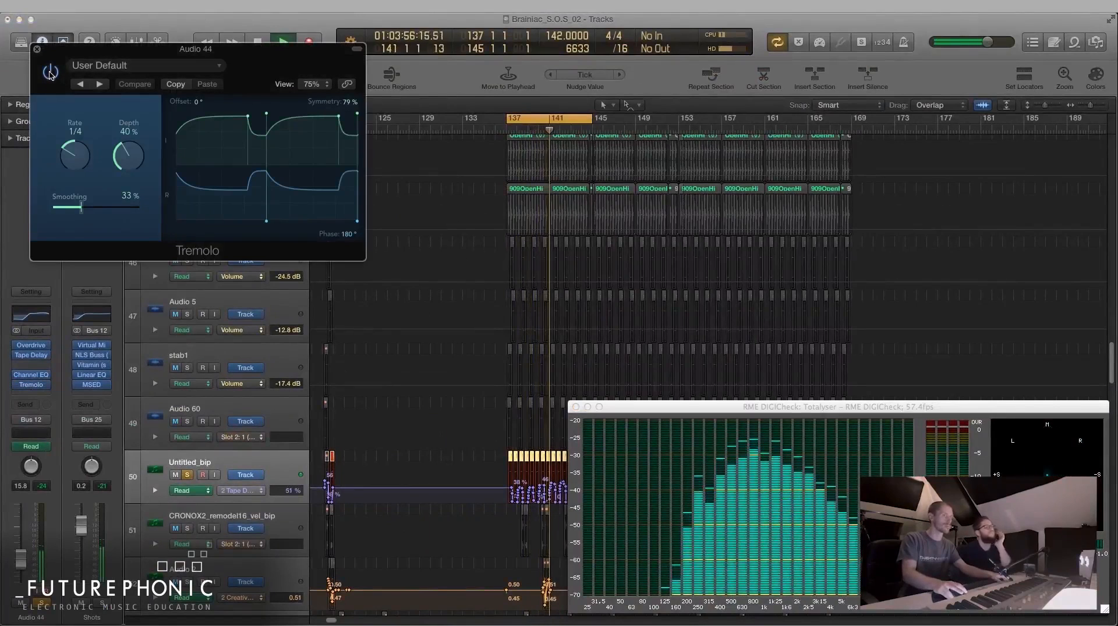
pyautogui.press('space')
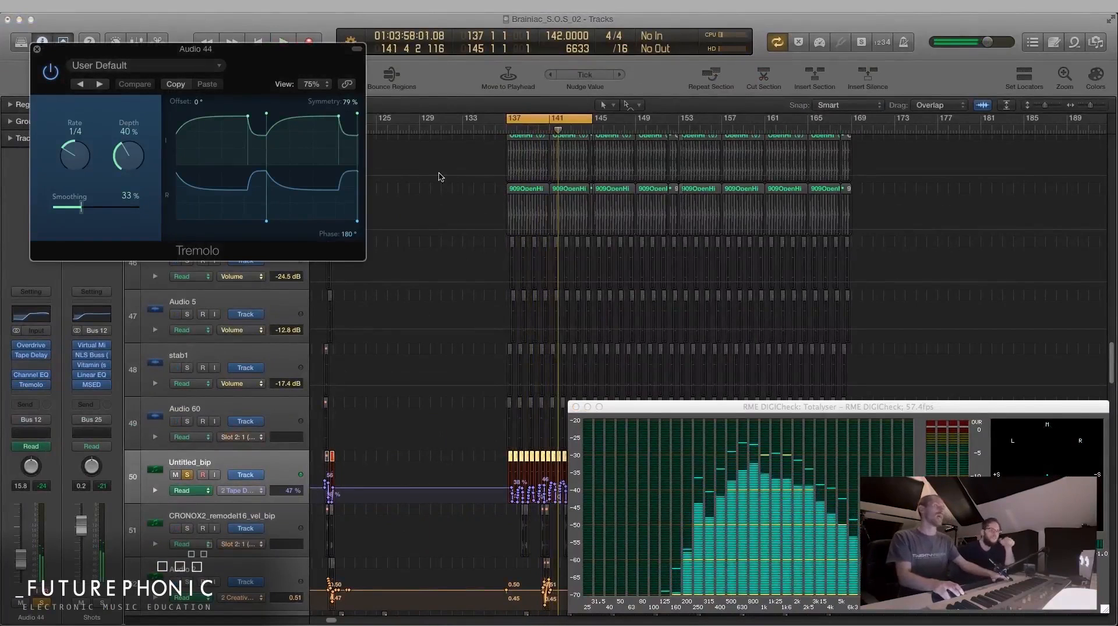
pyautogui.moveTo(668, 408); pyautogui.dragTo(671, 409)
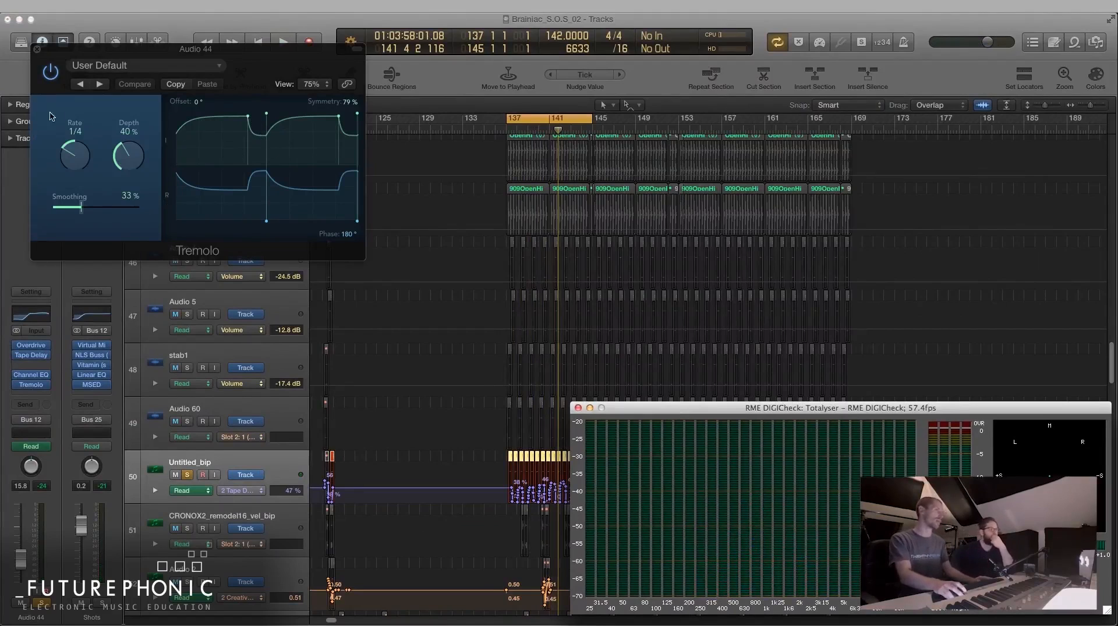
# - Set the Tremolo's Smoothing to 34 %, audition it, and close the plug-in
pyautogui.moveTo(82, 210)
pyautogui.mouseDown()
pyautogui.moveTo(56, 209)
pyautogui.moveTo(83, 209)
pyautogui.mouseUp()
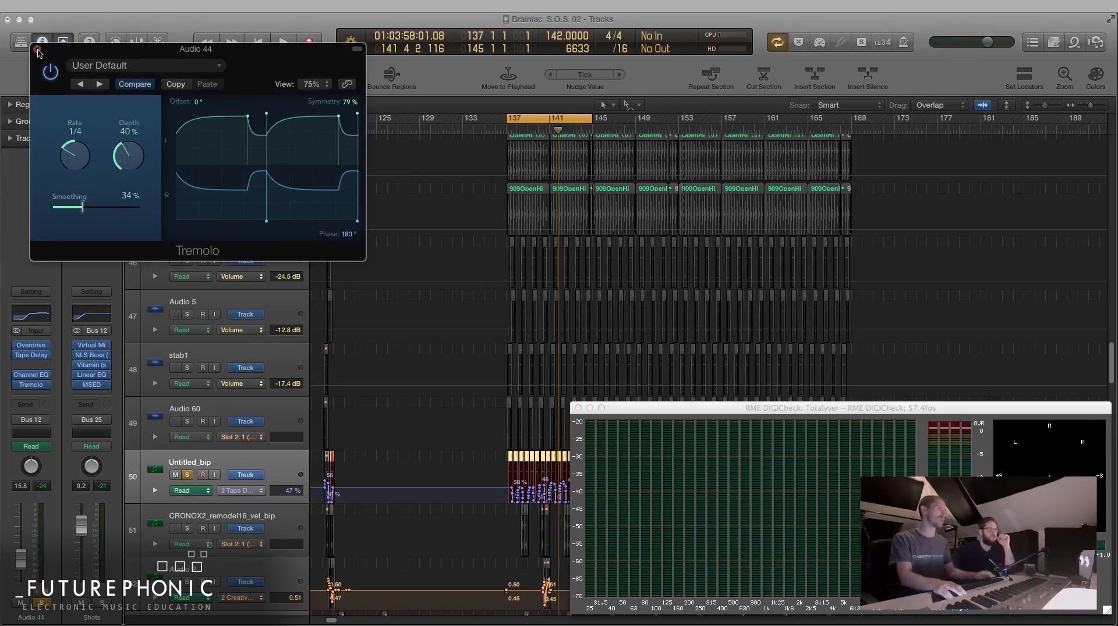
pyautogui.press('space')
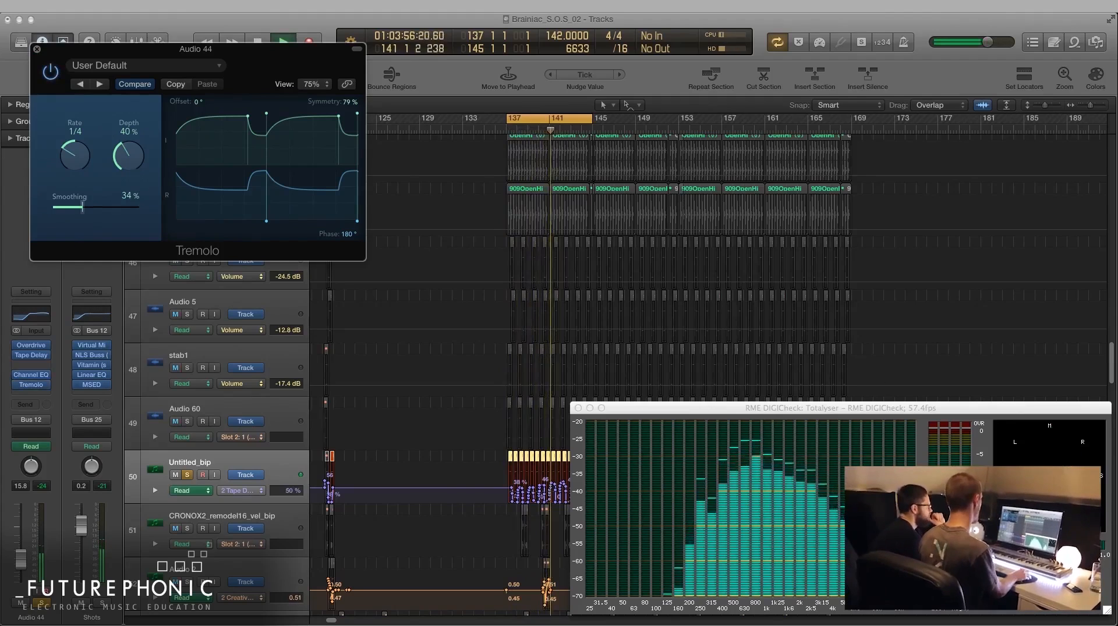
pyautogui.click(35, 49)
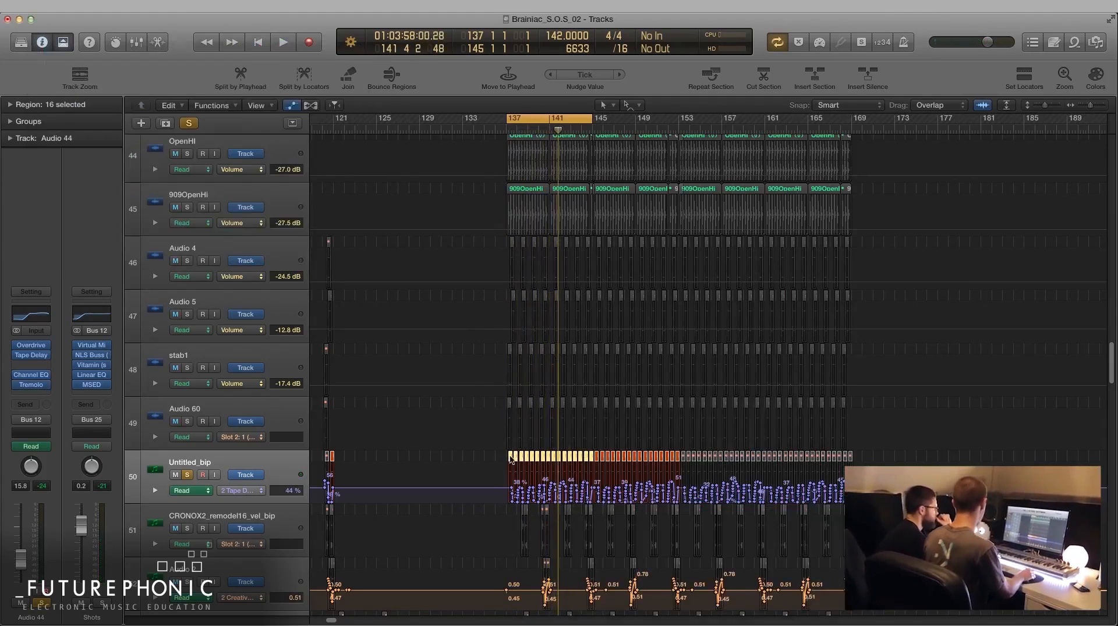
# - Reopen Untitled_bip's Tremolo to review its settings, close it, and switch the track's solo off
pyautogui.scroll(5, 510, 460)
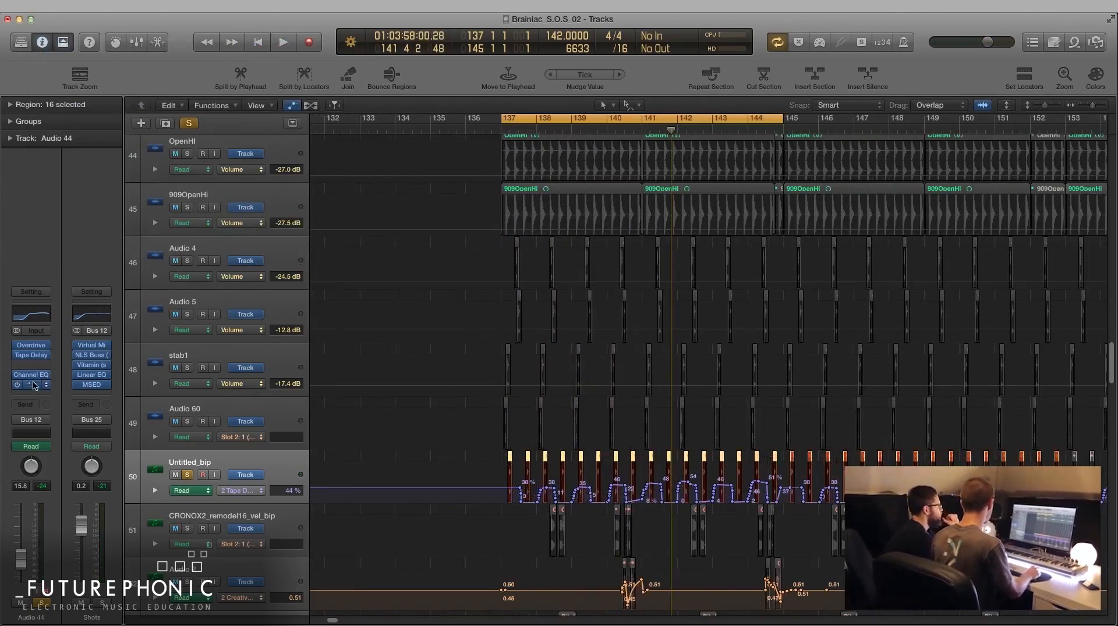
pyautogui.click(34, 385)
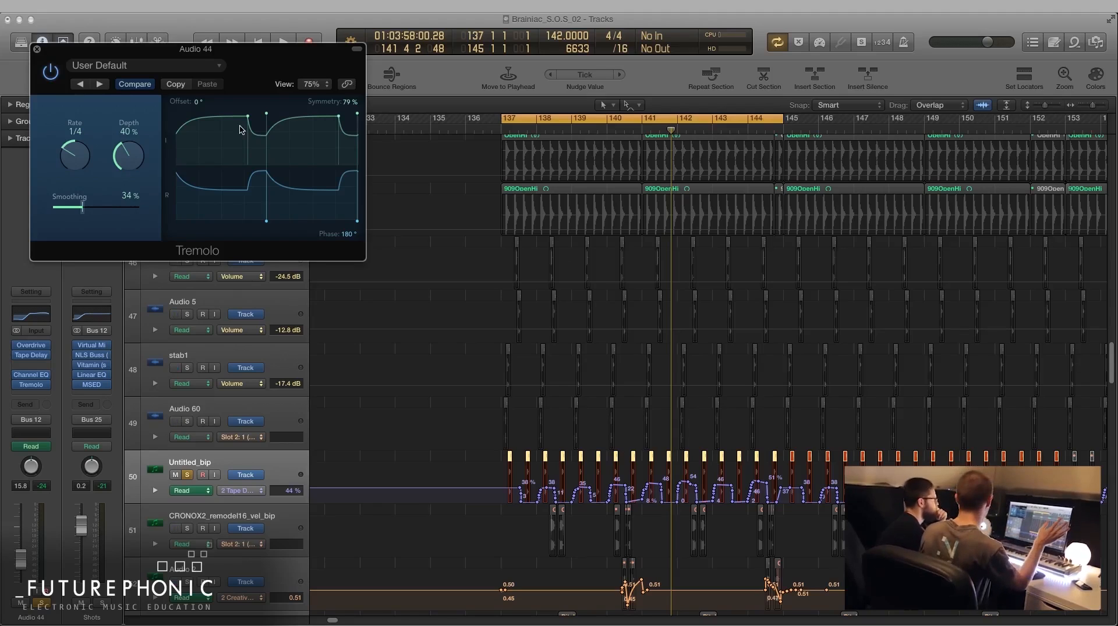
pyautogui.click(37, 48)
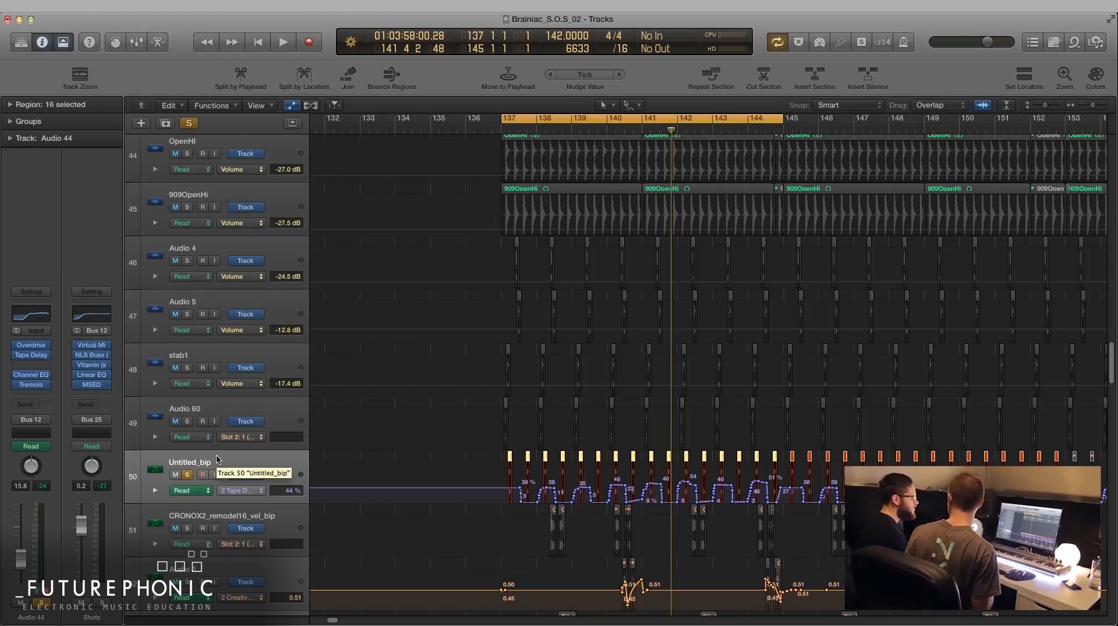
pyautogui.click(188, 475)
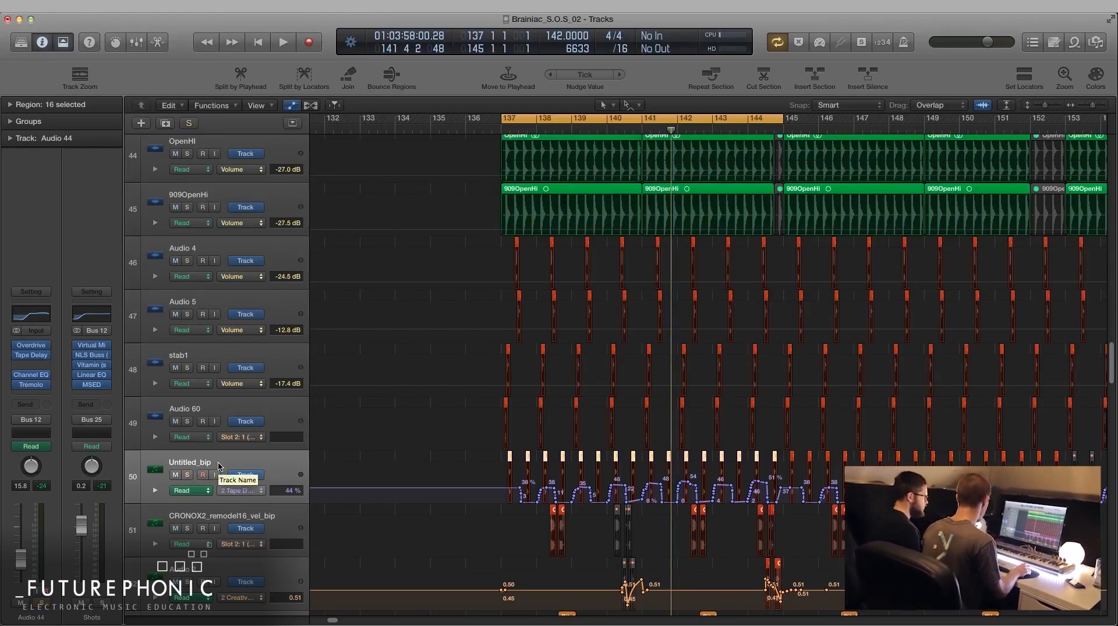
# - Hide the track automation, then select and solo CRONOX2_remodel16_vel_bip
pyautogui.press('a')
pyautogui.press('super+Down')
pyautogui.press('super+Down')
pyautogui.click(213, 501)
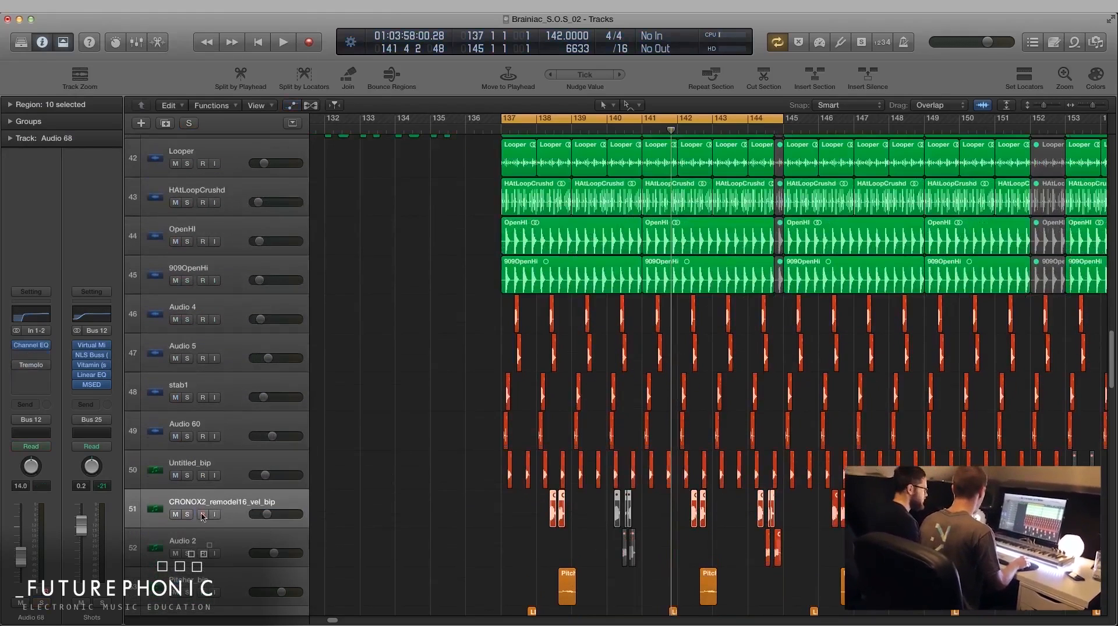
pyautogui.click(189, 515)
pyautogui.scroll(-1, 410, 490)
pyautogui.press('super+Down')
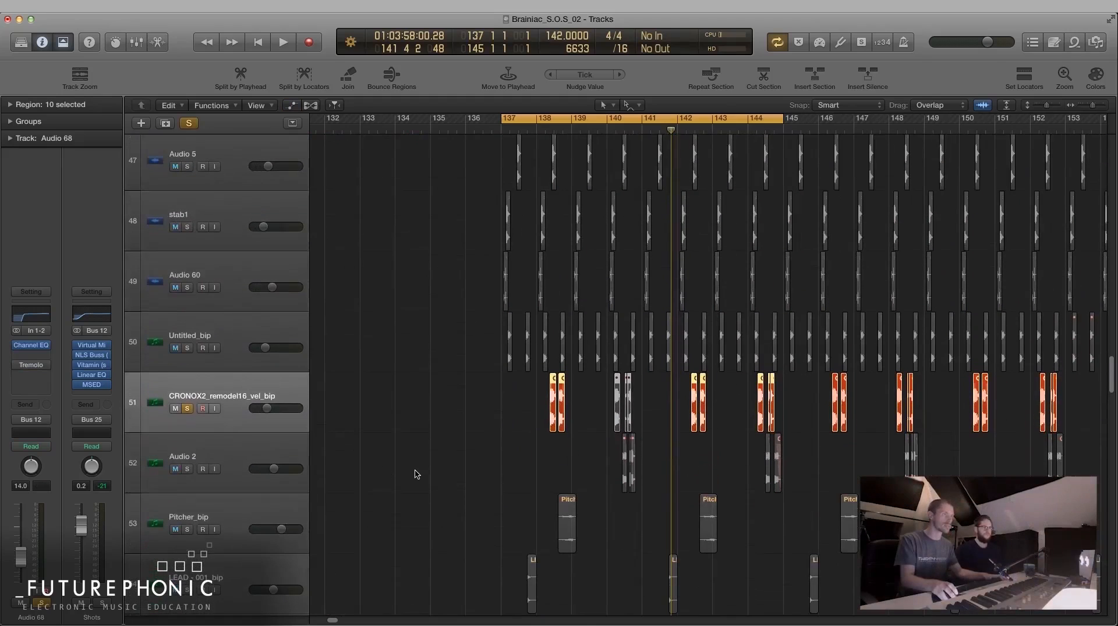
# - Play the soloed CRONOX2_remodel16_vel_bip through its first stabs from bar 137, then stop playback
pyautogui.press('space')
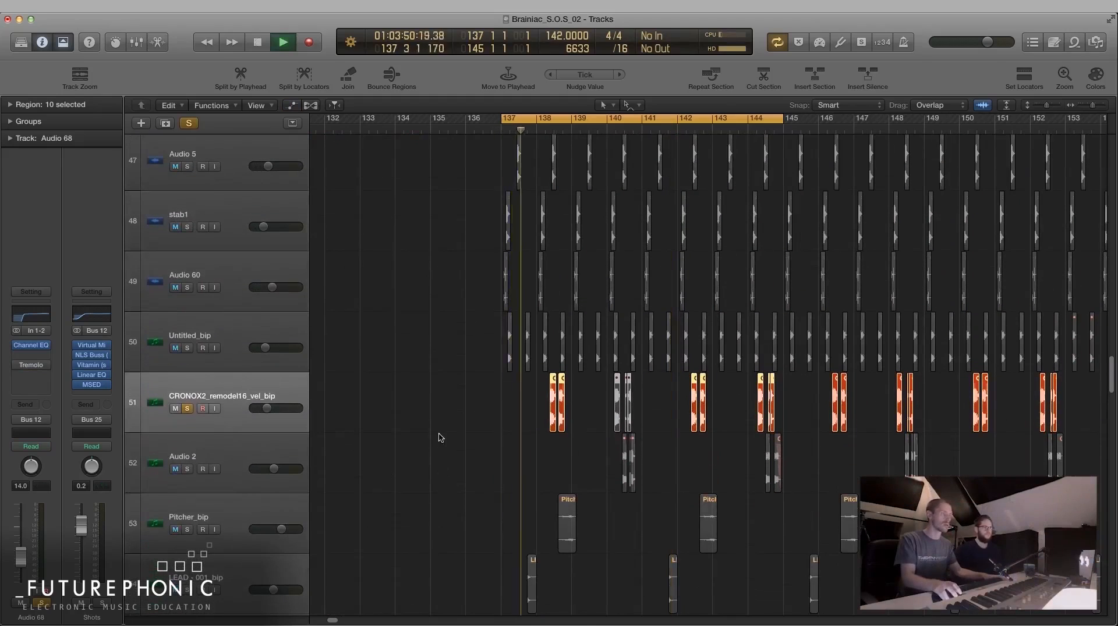
pyautogui.press('super+Right')
pyautogui.press('super+Right')
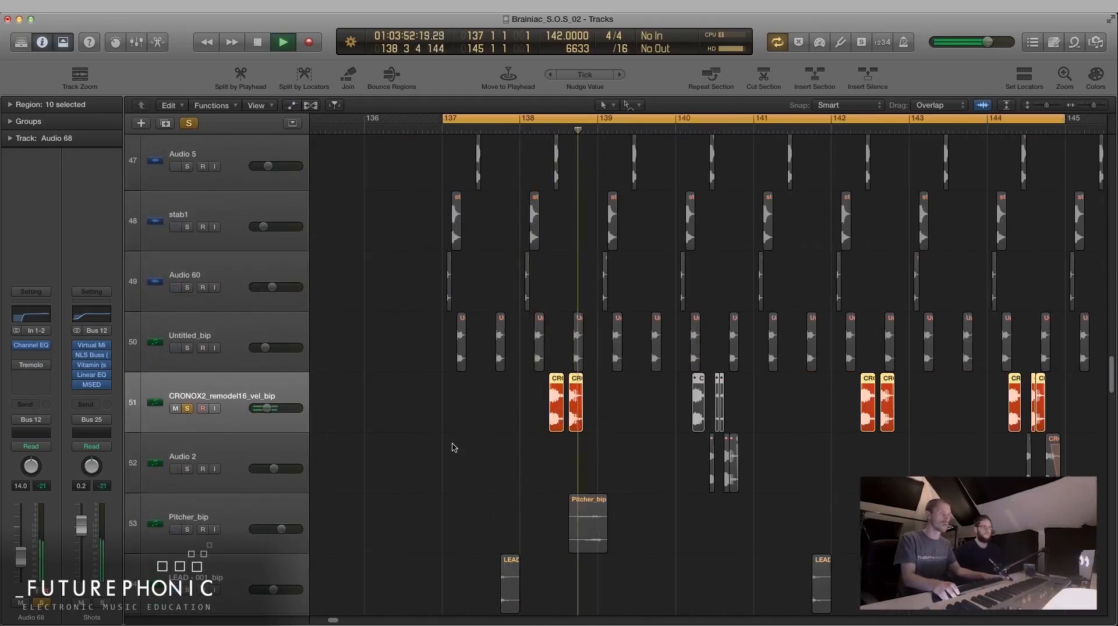
pyautogui.press('space')
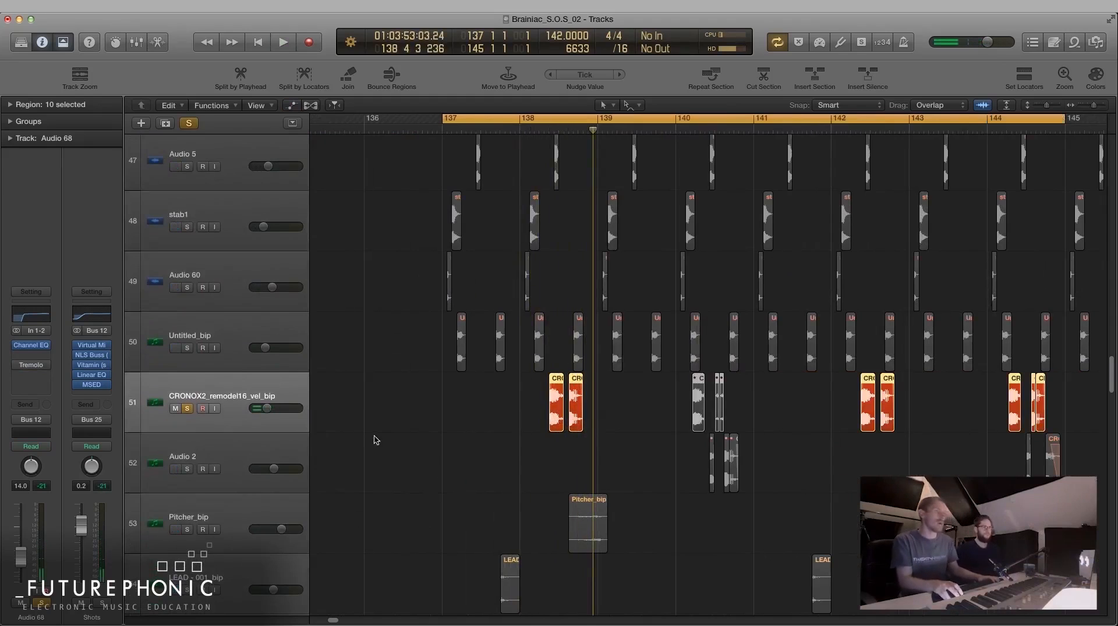
# - Examine the waveforms of CRONOX2_remodel16_vel_bip's two regions around bar 138 and their place in the arrangement
pyautogui.click(400, 441)
pyautogui.press('super+Right')
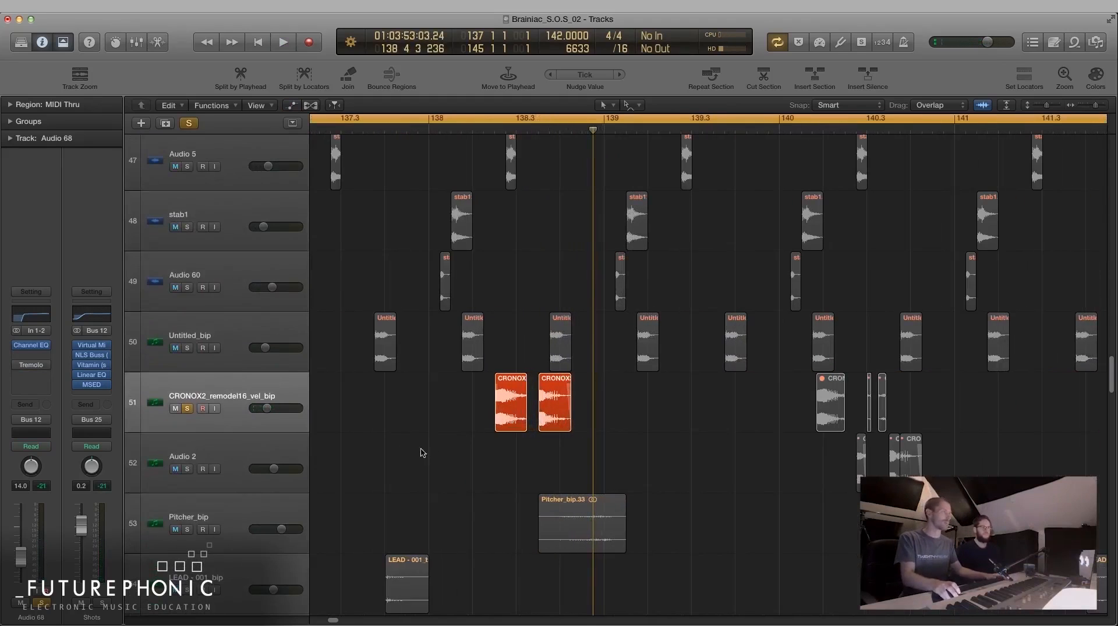
pyautogui.click(262, 397)
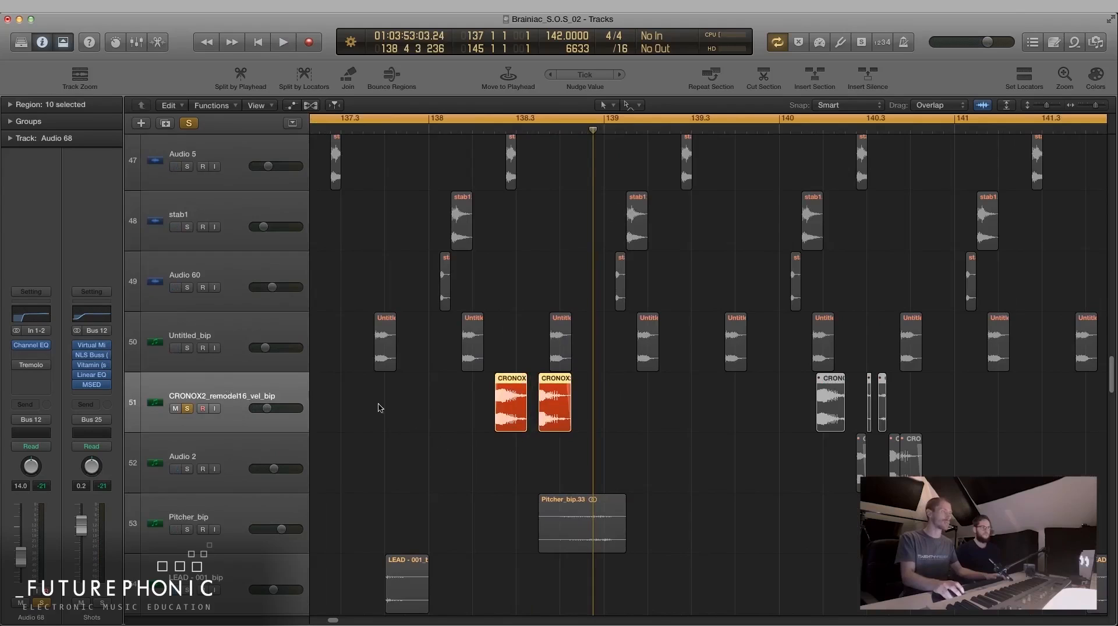
pyautogui.press('super+Down')
pyautogui.press('super+Right')
pyautogui.click(398, 441)
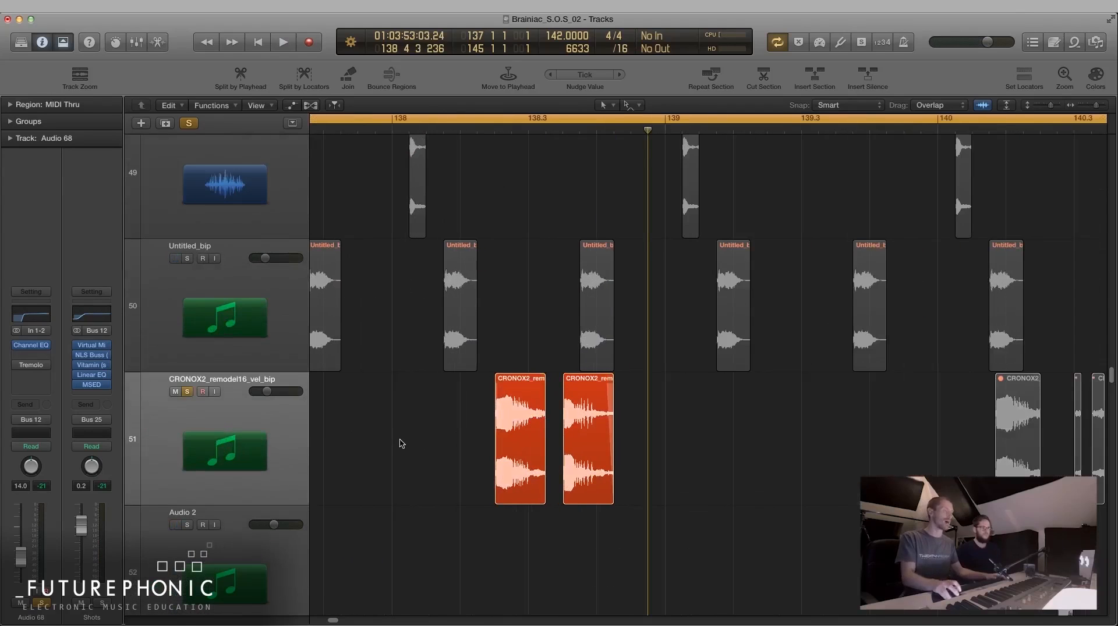
pyautogui.scroll(-10, 424, 444)
pyautogui.hscroll(-8, 426, 444)
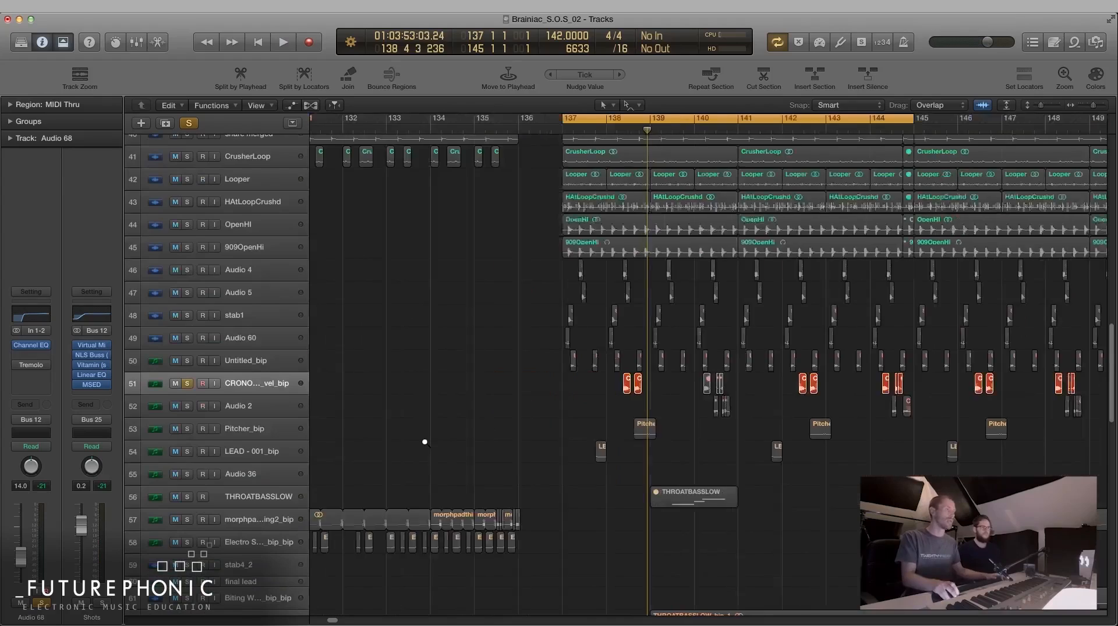
# - Switch off the solo on CRONOX2_remodel16_vel_bip, then select and solo the kickF# track
pyautogui.hscroll(8, 434, 450)
pyautogui.click(187, 384)
pyautogui.scroll(8, 355, 419)
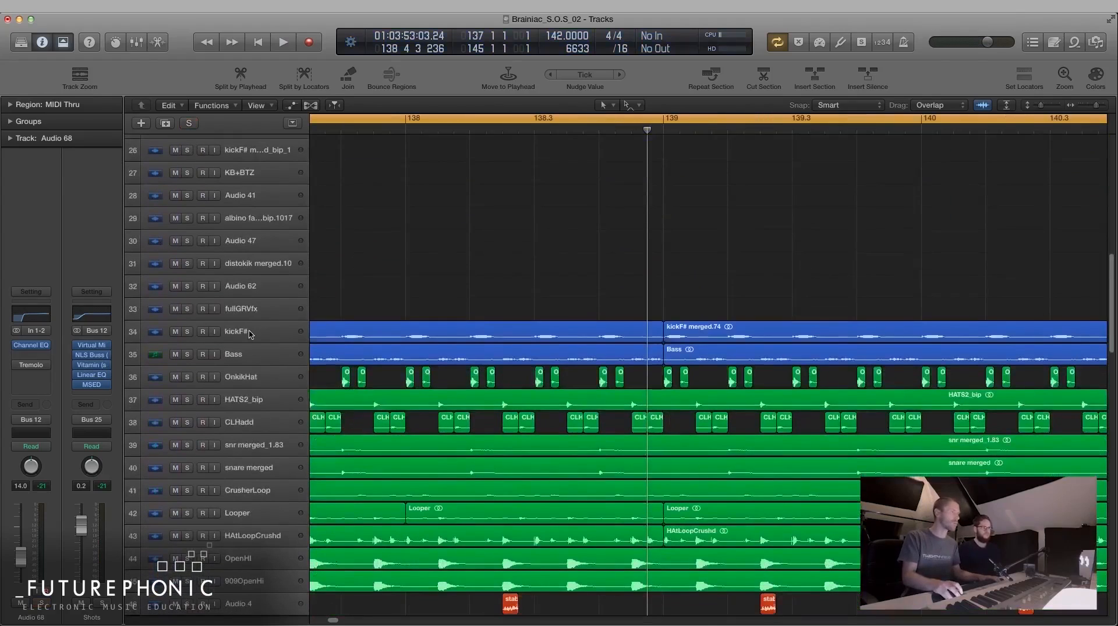
pyautogui.click(250, 332)
pyautogui.click(187, 332)
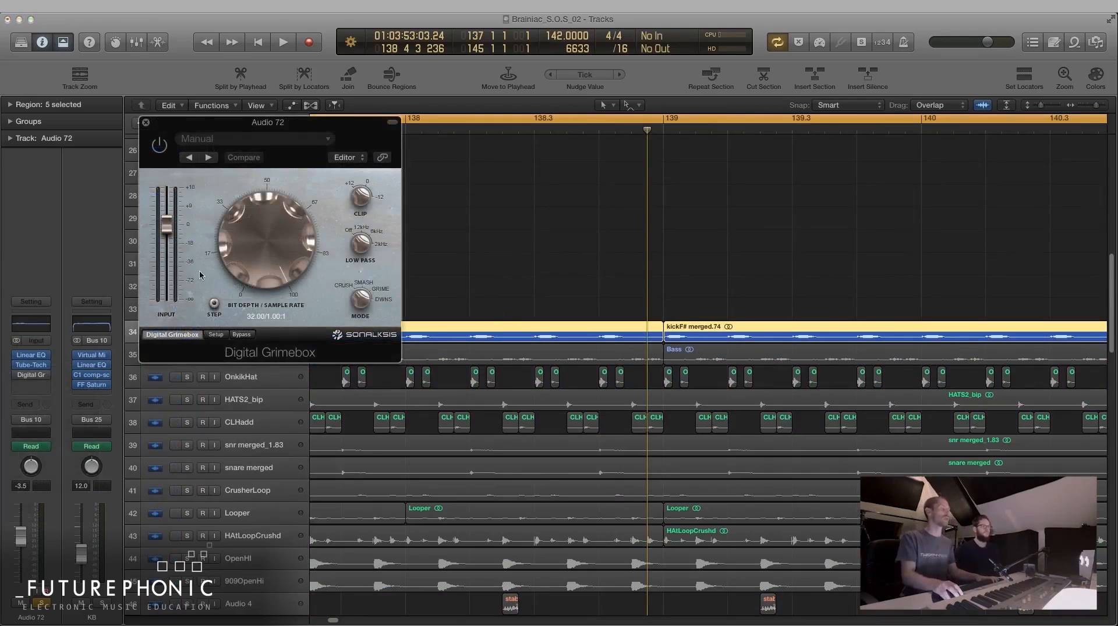
# - Set the bit depth of kickF#'s Digital Grimebox to 0.00, audition the kick with it, then compare with the effect bypassed
pyautogui.moveTo(269, 229); pyautogui.dragTo(268, 280)
pyautogui.press('space')
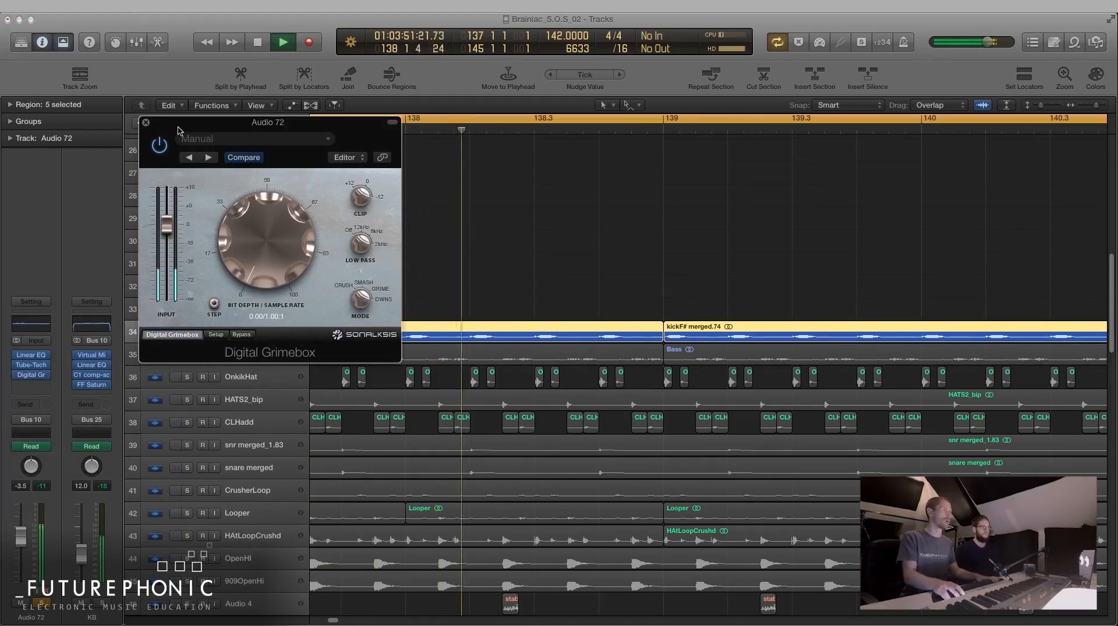
pyautogui.moveTo(178, 127); pyautogui.dragTo(180, 127)
pyautogui.click(161, 145)
pyautogui.press('space')
pyautogui.moveTo(287, 241); pyautogui.dragTo(287, 244)
pyautogui.press('space')
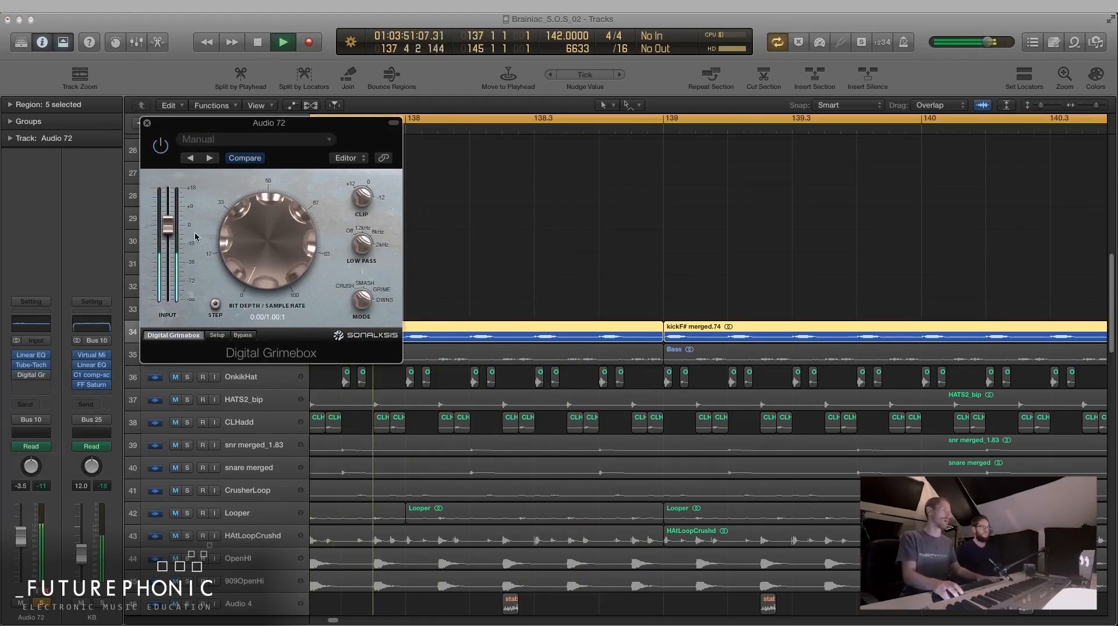
pyautogui.press('space')
# - Raise the Digital Grimebox input level and set its bit depth to 0.02 while kickF# plays
pyautogui.moveTo(168, 225); pyautogui.dragTo(171, 201)
pyautogui.press('XF86AudioLowerVolume')
pyautogui.press('space')
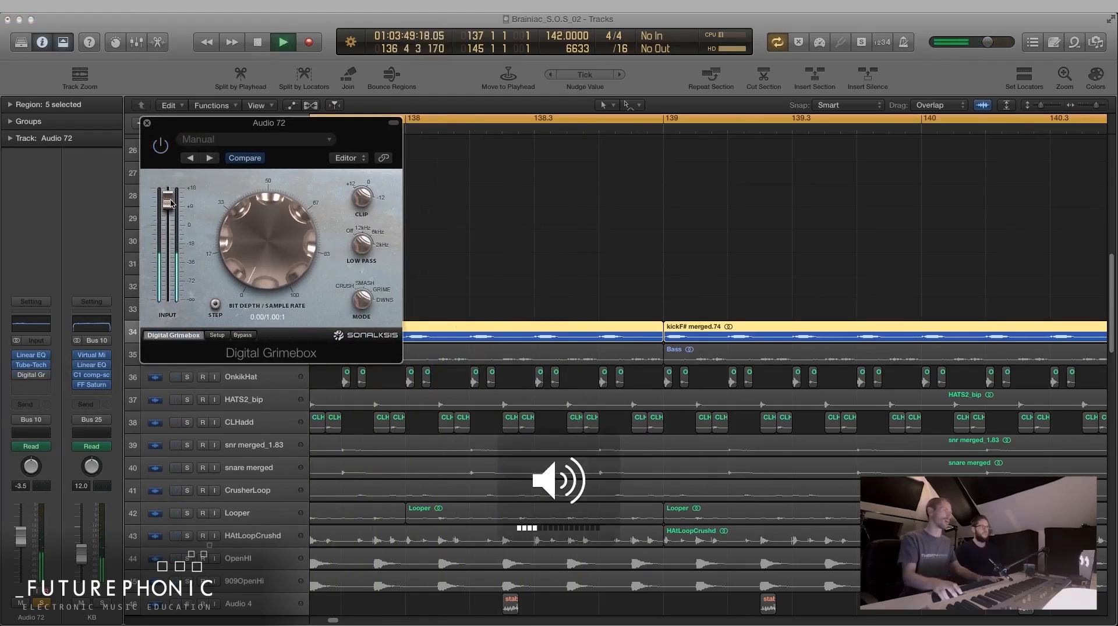
pyautogui.moveTo(245, 229); pyautogui.dragTo(261, 221)
pyautogui.moveTo(168, 201); pyautogui.dragTo(167, 219)
pyautogui.moveTo(261, 248); pyautogui.dragTo(262, 254)
pyautogui.press('space')
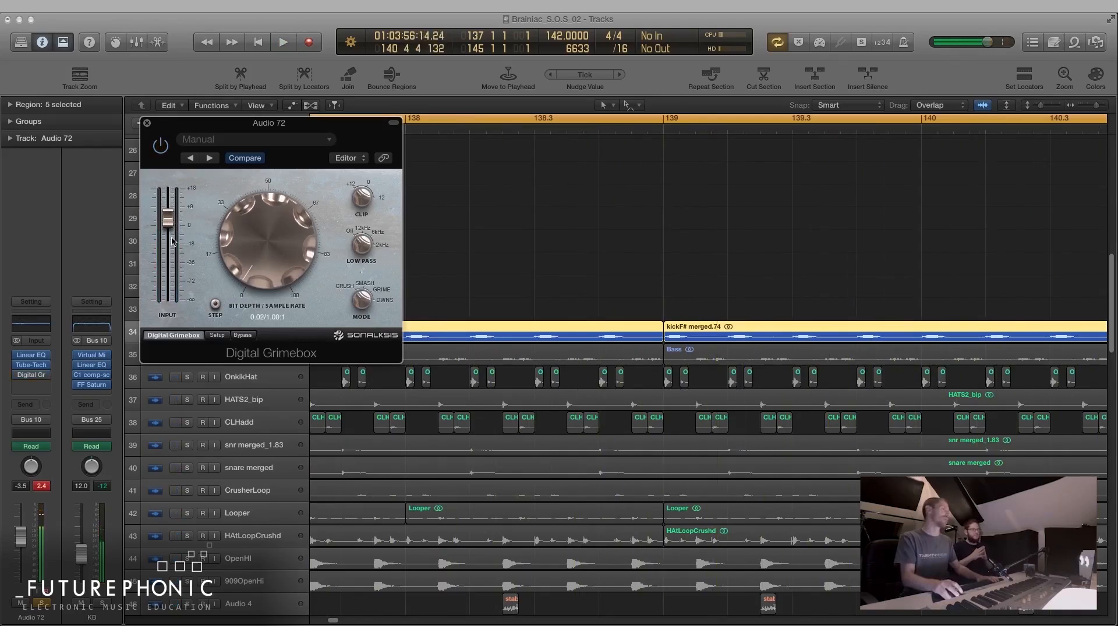
# - Replay short passages of the soloed kickF# track with Digital Grimebox bypassed, then stop playback
pyautogui.press('space')
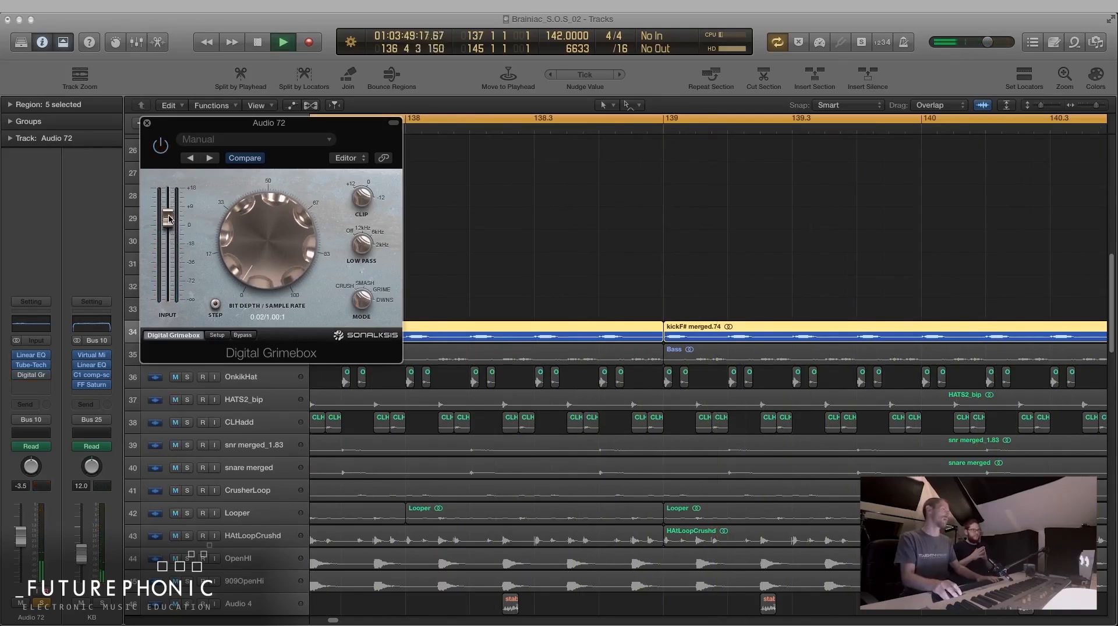
pyautogui.press('space')
pyautogui.press('space')
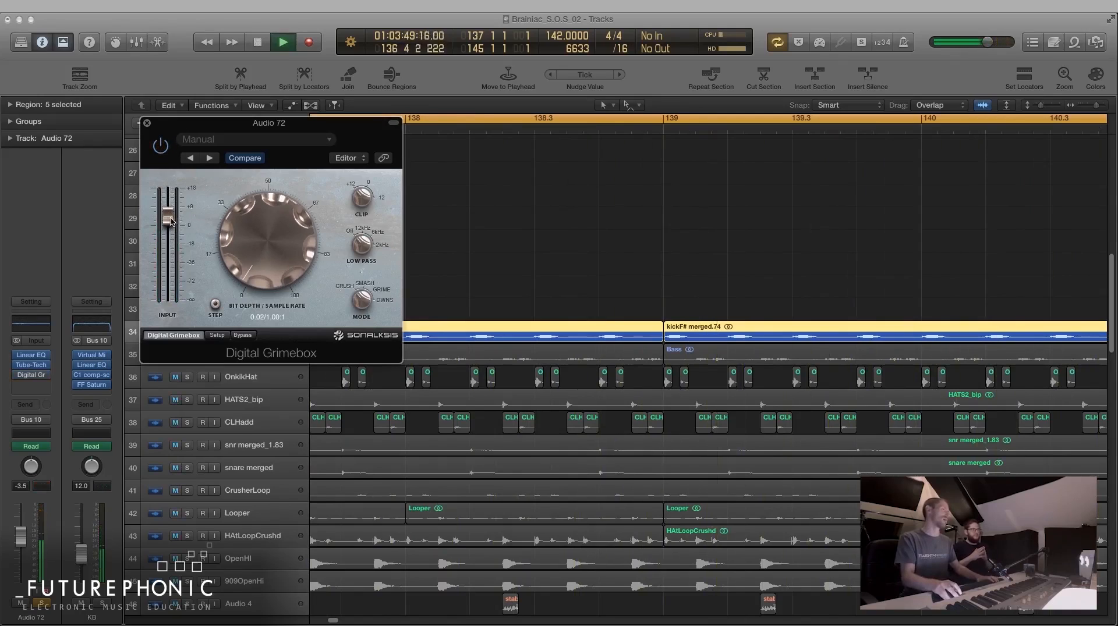
pyautogui.press('space')
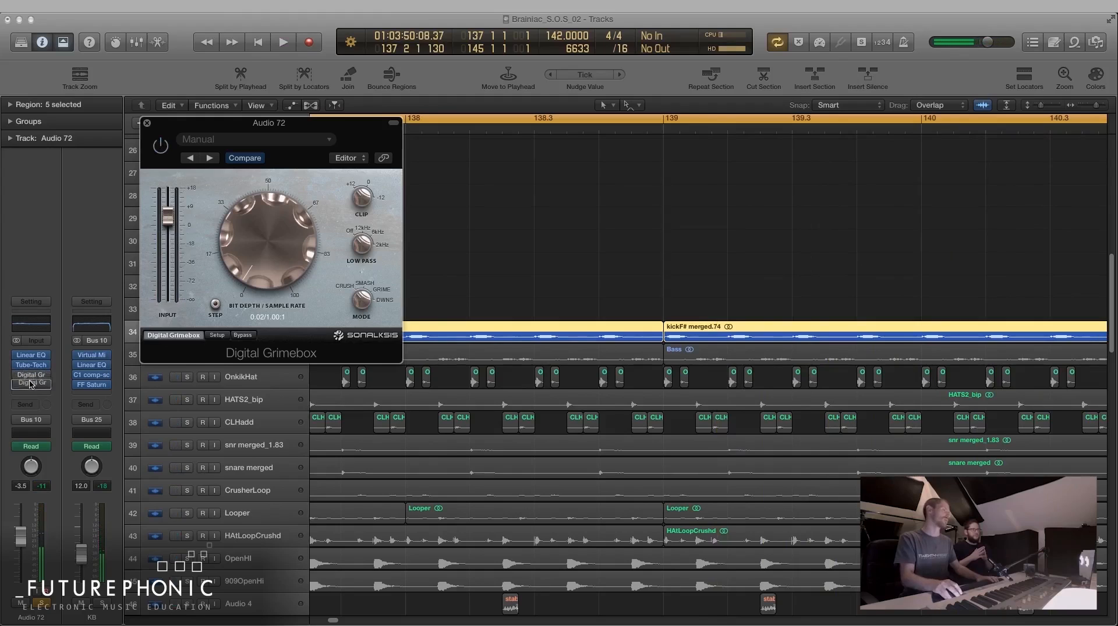
# - Move Digital Grimebox one insert slot down on kickF#, reactivate it, and start playback
pyautogui.moveTo(31, 383); pyautogui.dragTo(27, 386)
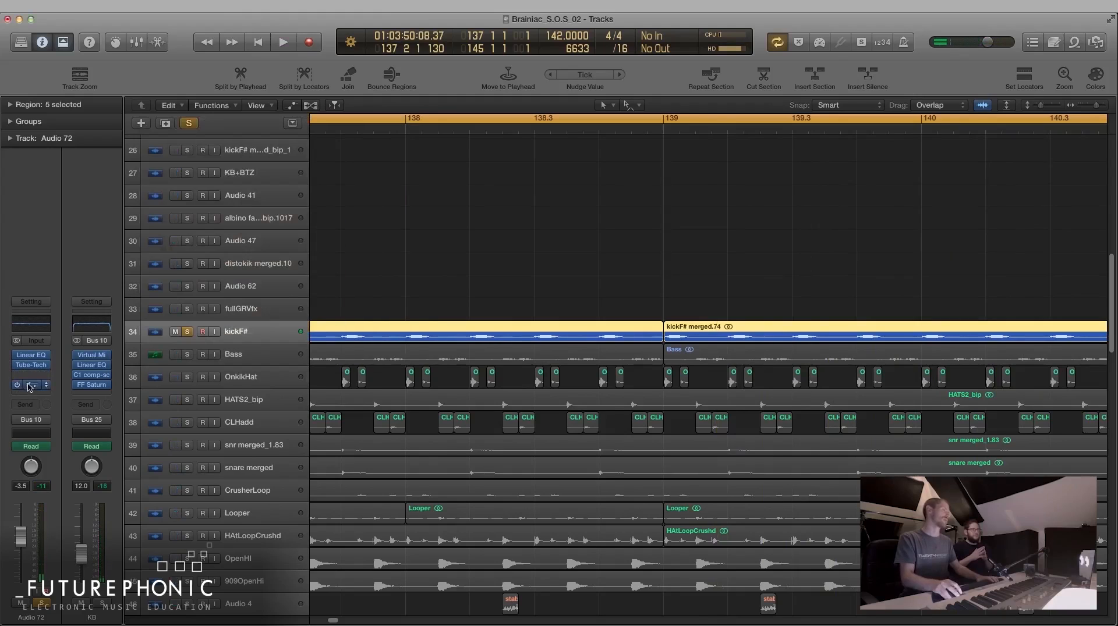
pyautogui.click(30, 384)
pyautogui.press('space')
# - Raise the Digital Grimebox input and set its bit depth to 0.00 during playback, then stop and close the plug-in
pyautogui.moveTo(84, 47); pyautogui.dragTo(274, 104)
pyautogui.moveTo(245, 196)
pyautogui.mouseDown()
pyautogui.moveTo(245, 220)
pyautogui.moveTo(245, 175)
pyautogui.moveTo(245, 192)
pyautogui.mouseUp()
pyautogui.moveTo(339, 225)
pyautogui.mouseDown()
pyautogui.moveTo(340, 214)
pyautogui.moveTo(343, 240)
pyautogui.mouseUp()
pyautogui.press('space')
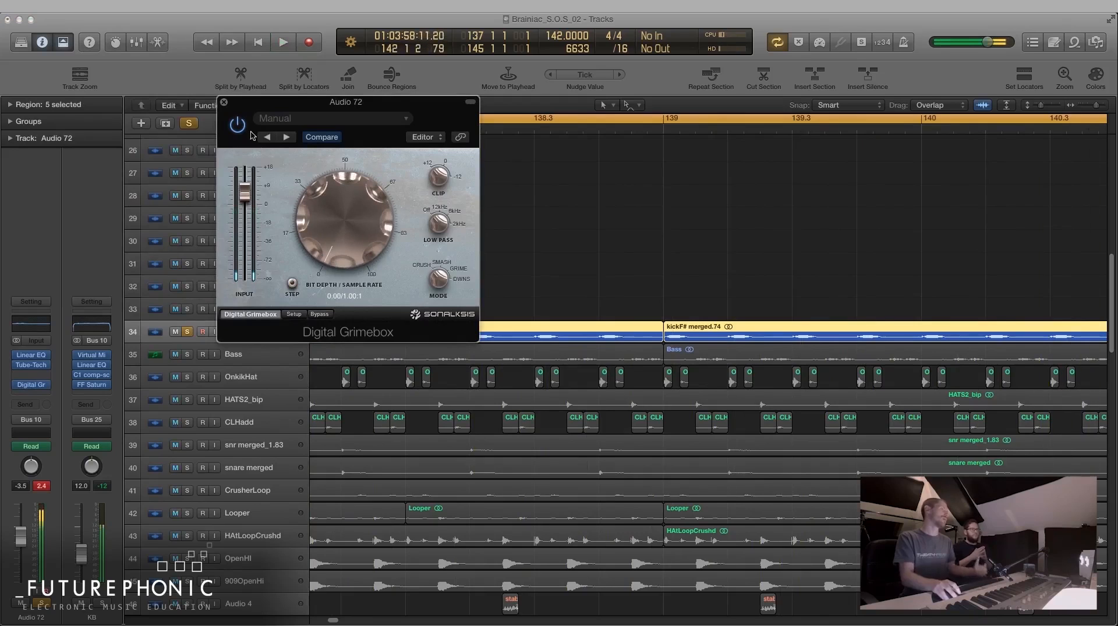
pyautogui.click(224, 103)
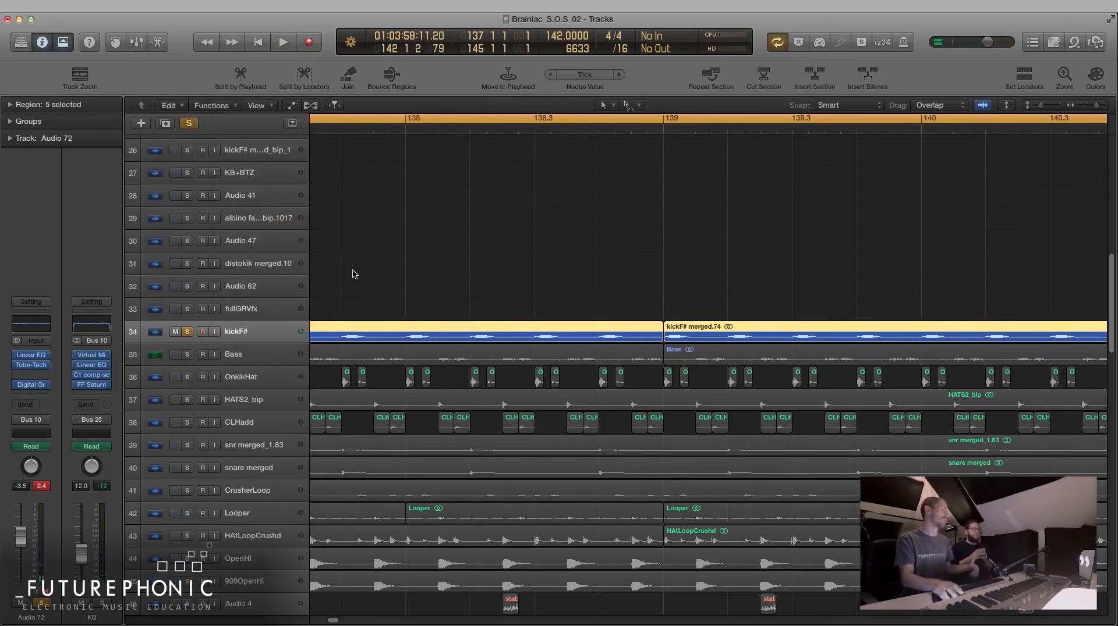
# - Switch off kickF#'s solo and return to the CRONOX2_remodel16_vel_bip regions around bar 138
pyautogui.click(187, 332)
pyautogui.click(45, 388)
pyautogui.press('Escape')
pyautogui.scroll(-10, 436, 304)
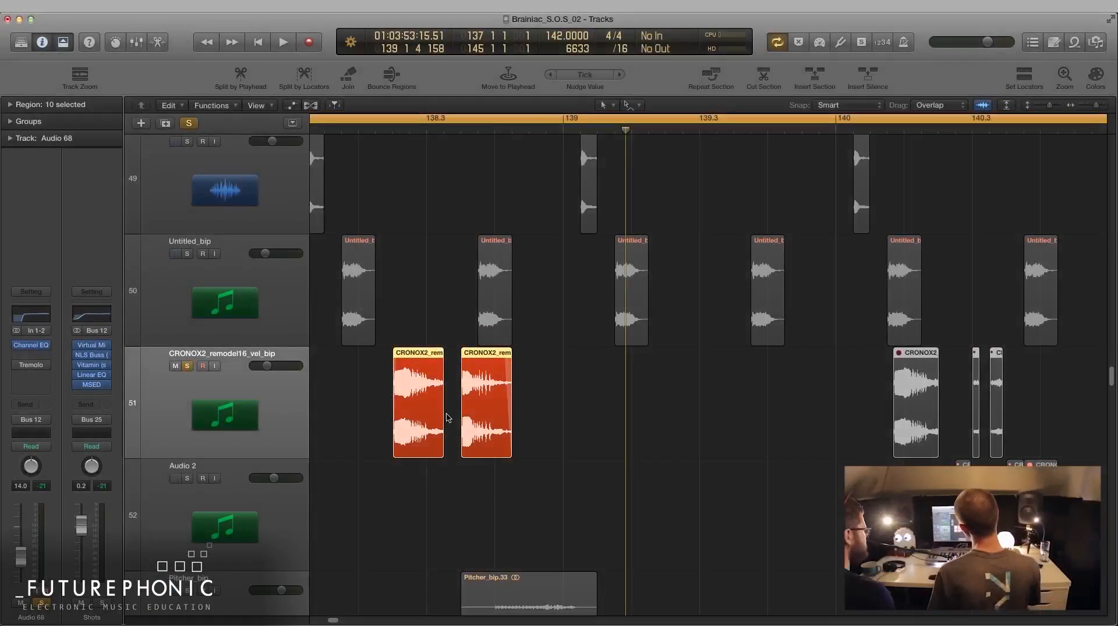
# - Play the soloed CRONOX2_remodel16_vel_bip stabs in bar 138, stop, then clear the region selection and the track's solo
pyautogui.press('space')
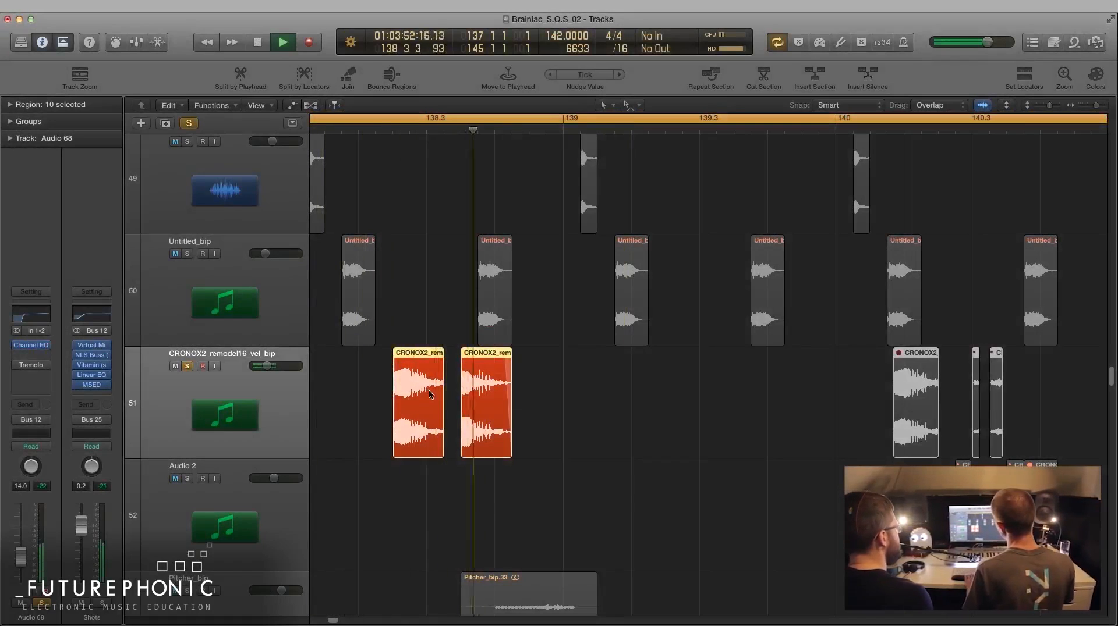
pyautogui.press('space')
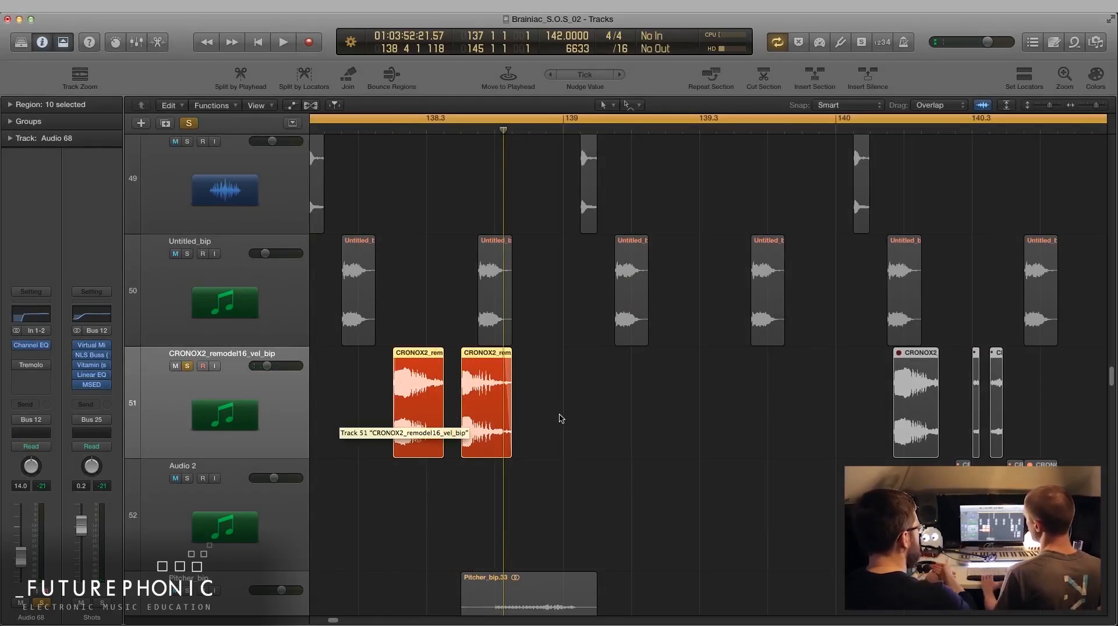
pyautogui.click(605, 420)
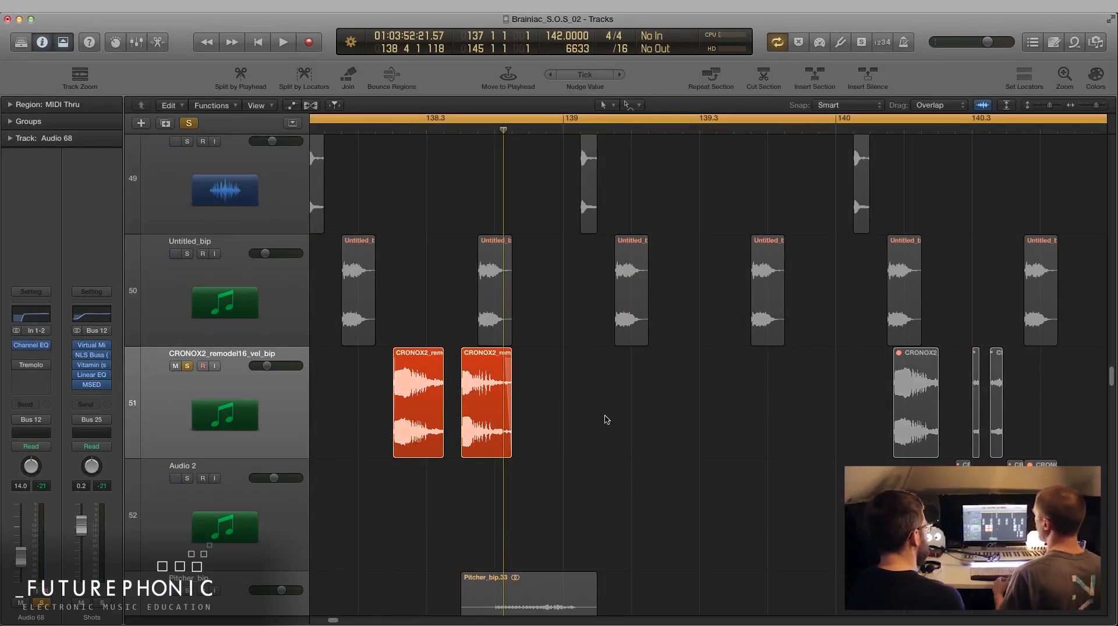
pyautogui.click(187, 367)
# - Select and solo the Audio 2 track, and turn off cycle playback
pyautogui.scroll(-10, 621, 422)
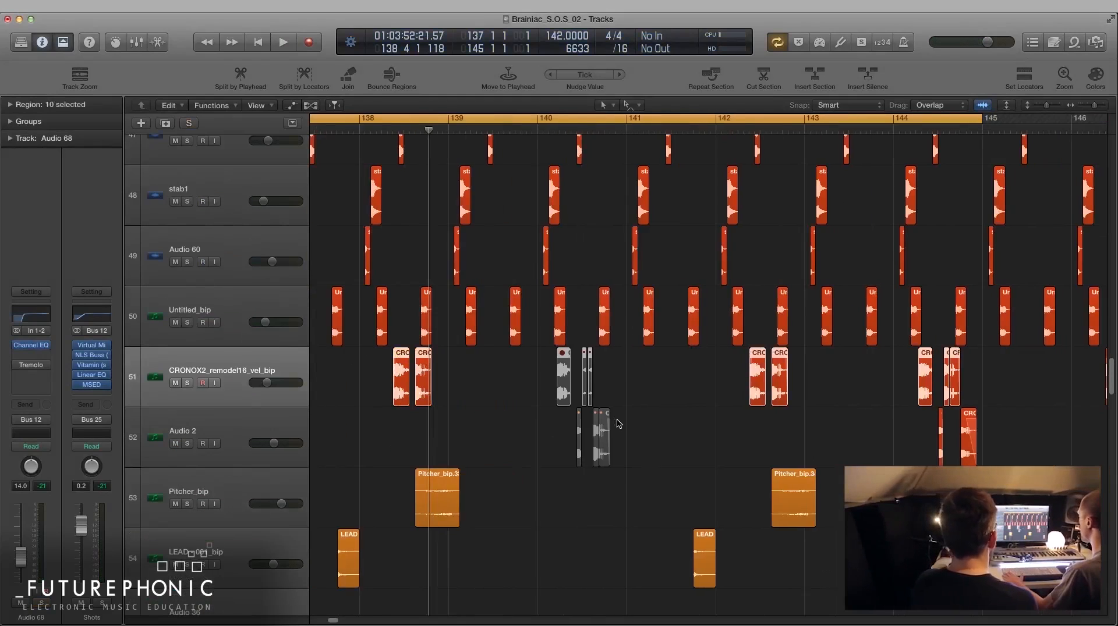
pyautogui.click(180, 450)
pyautogui.click(187, 436)
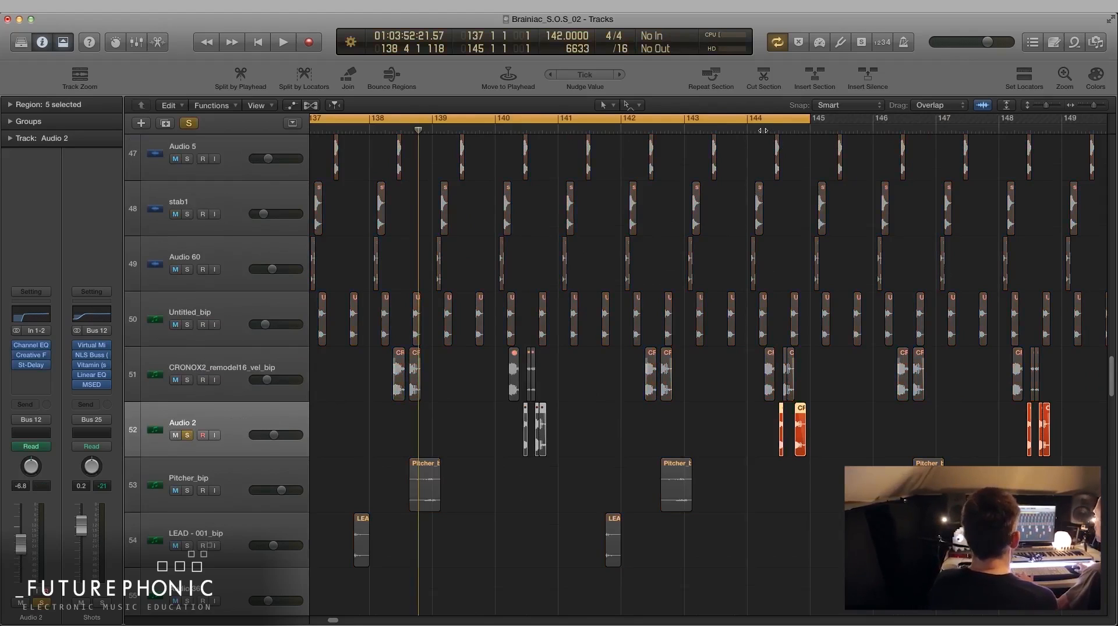
pyautogui.press('c')
# - Play the soloed Audio 2 track from about bar 144 and open its Creative Filter
pyautogui.hscroll(-5, 663, 416)
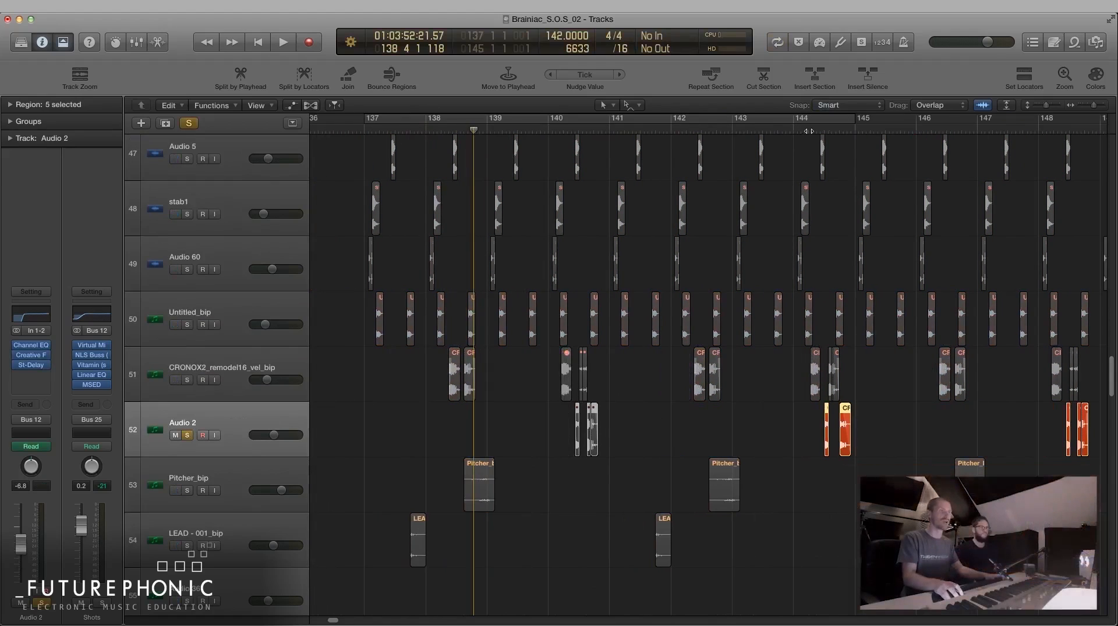
pyautogui.click(809, 131)
pyautogui.press('space')
pyautogui.scroll(1, 448, 450)
pyautogui.scroll(1, 448, 450)
pyautogui.click(236, 445)
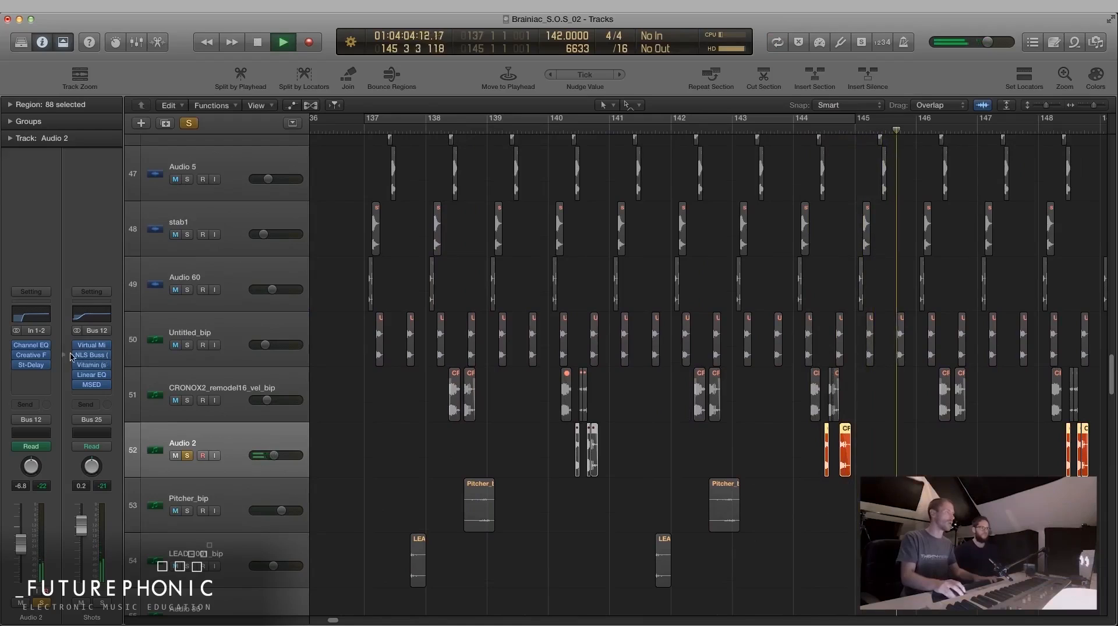
pyautogui.click(36, 358)
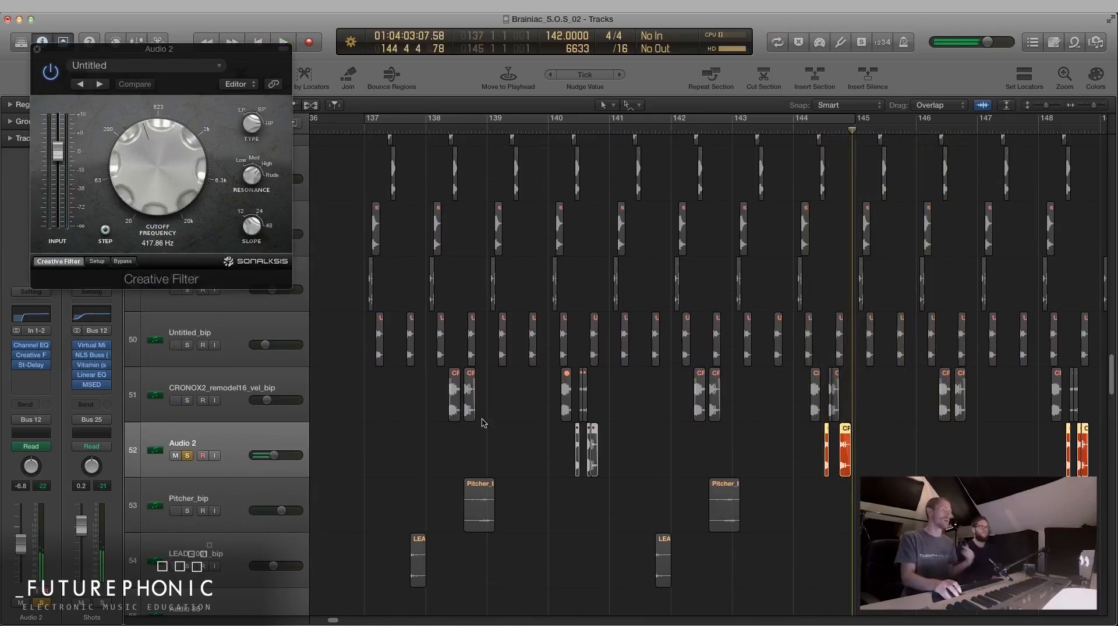
# - Show the track automation and examine Audio 2's Creative Filter curve around bars 144 to 145
pyautogui.press('a')
pyautogui.press('super+Right')
pyautogui.press('super+Right')
pyautogui.press('super+Right')
pyautogui.press('super+Right')
pyautogui.press('super+Right')
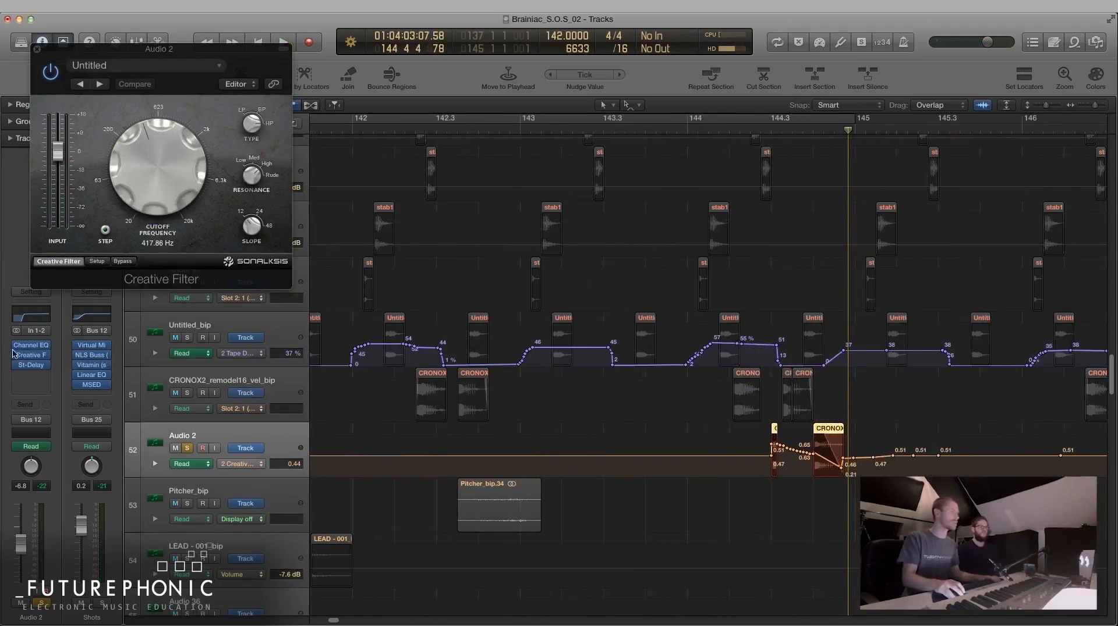
# - Play Audio 2's stabs from bar 144 with Creative Filter bypassed, then switch the filter back on
pyautogui.click(755, 131)
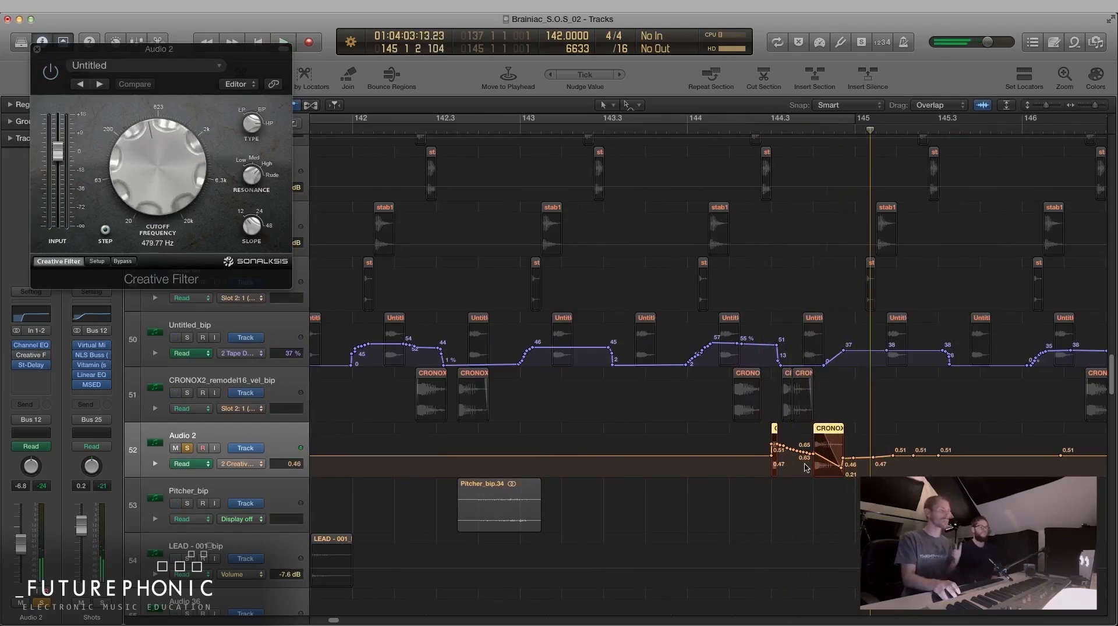
pyautogui.click(744, 124)
pyautogui.press('space')
pyautogui.press('space')
pyautogui.click(48, 75)
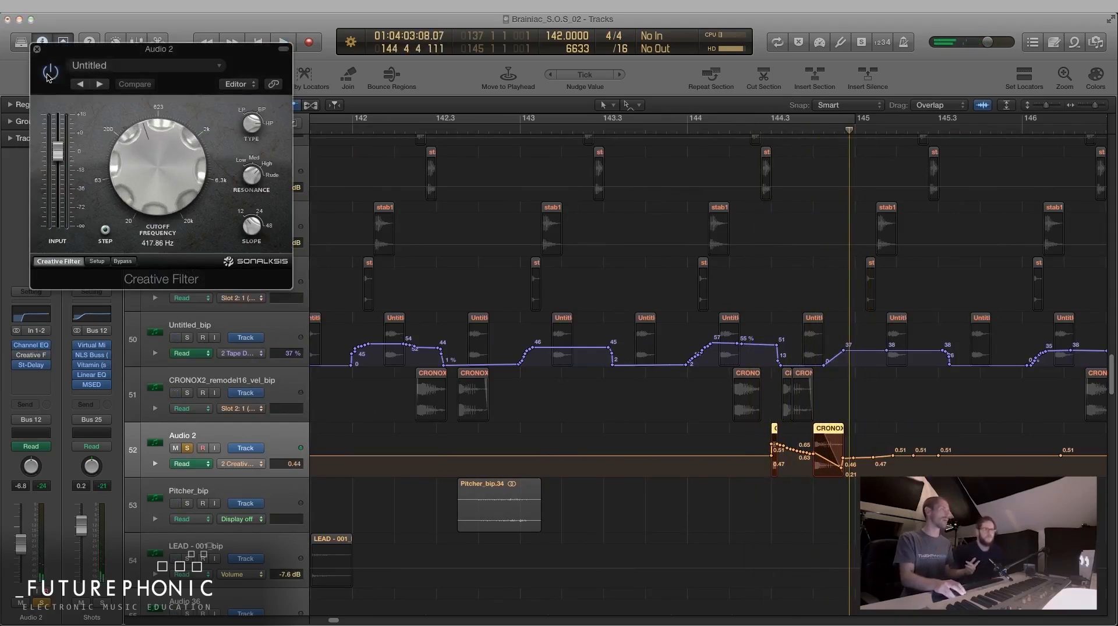
# - Open Audio 2's Stereo Delay and audition the stabs from bar 144 through it, then close both effect windows
pyautogui.click(29, 365)
pyautogui.moveTo(260, 71); pyautogui.dragTo(529, 56)
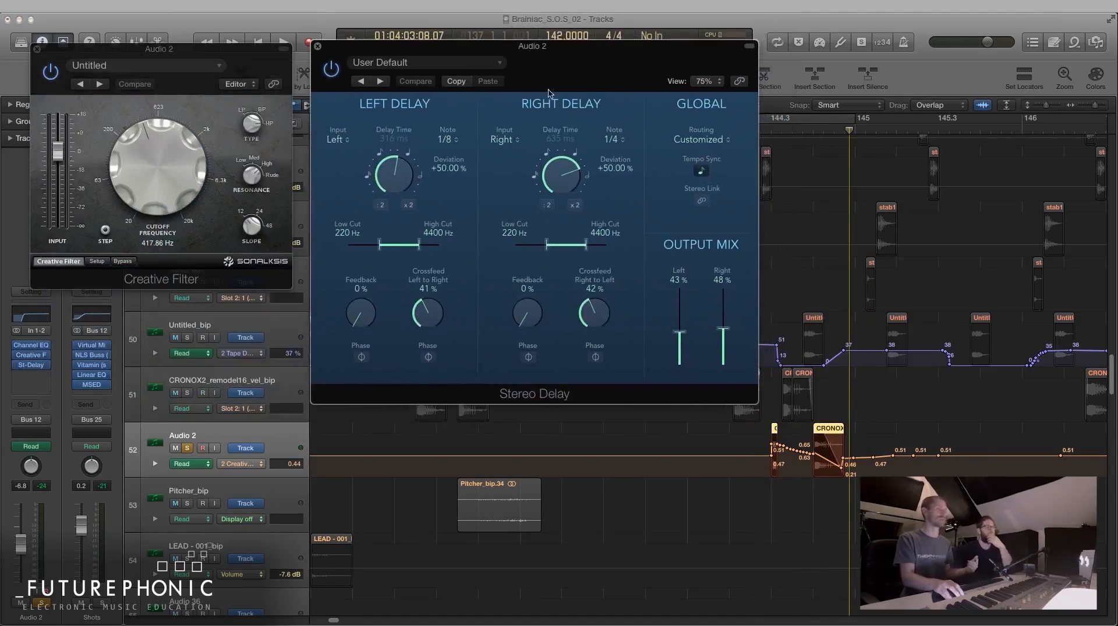
pyautogui.moveTo(853, 133); pyautogui.dragTo(763, 133)
pyautogui.press('space')
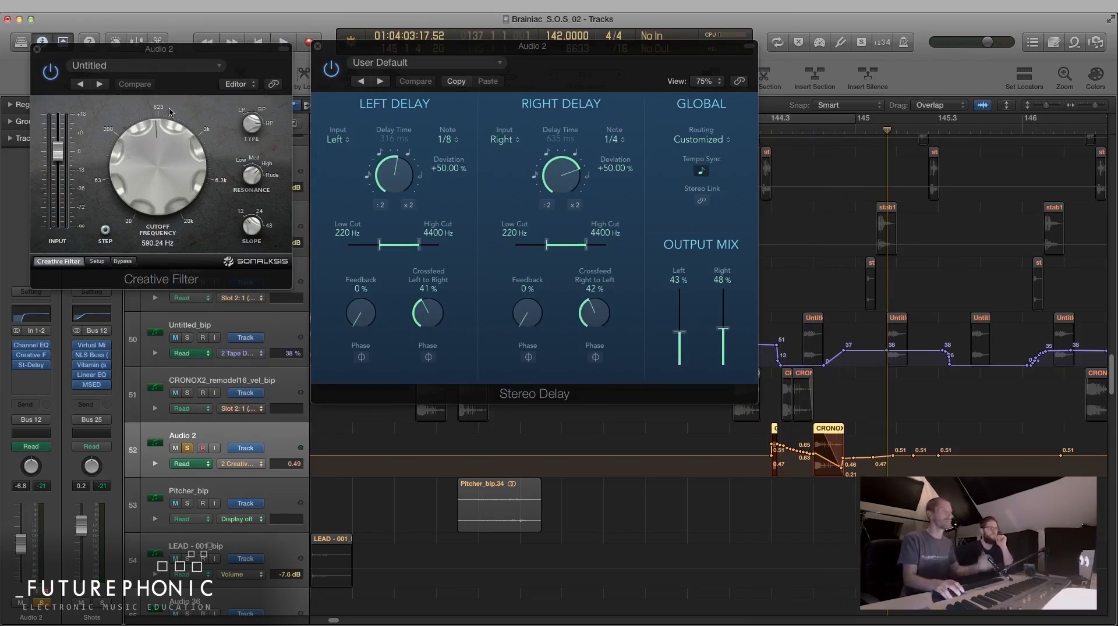
pyautogui.click(37, 49)
pyautogui.click(318, 46)
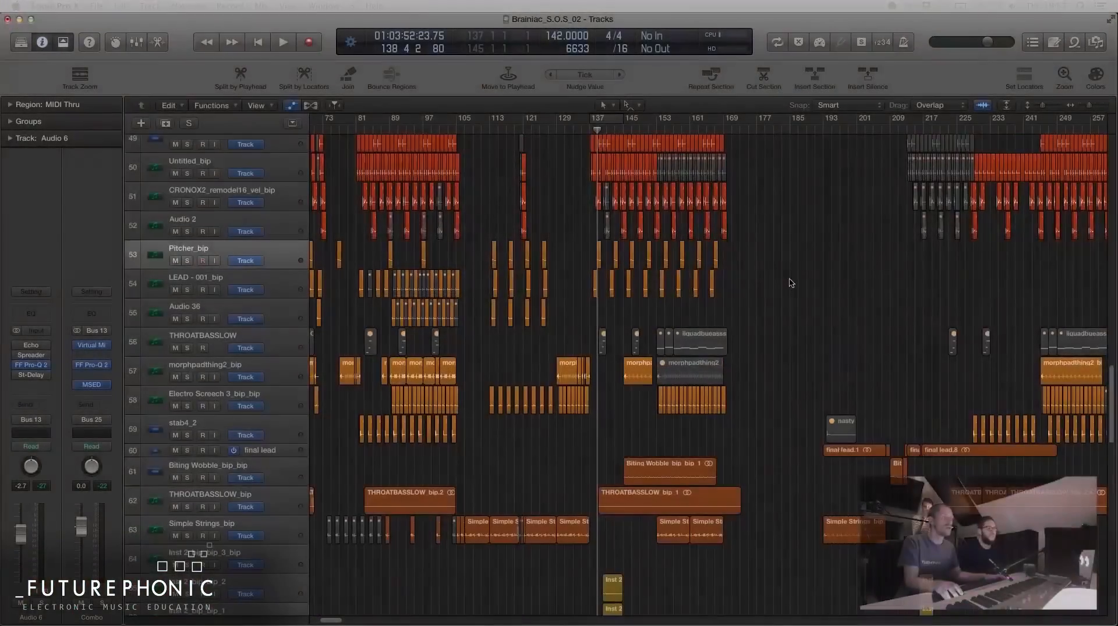
# - Select the Audio 4 track at the head of the stab group and hide the track automation
pyautogui.scroll(3, 791, 283)
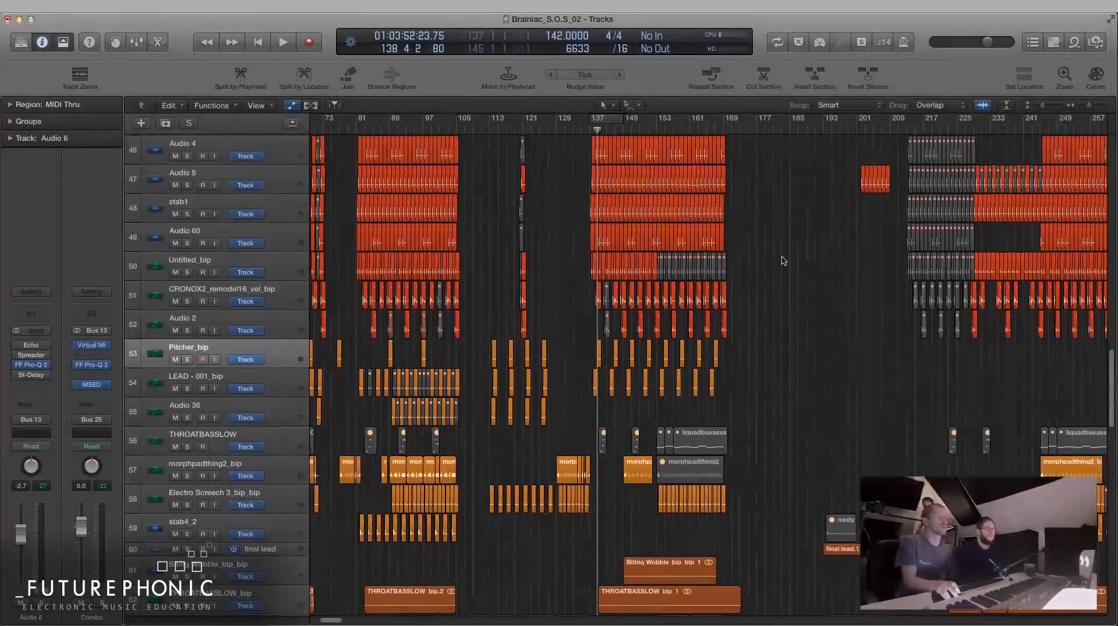
pyautogui.scroll(3, 717, 269)
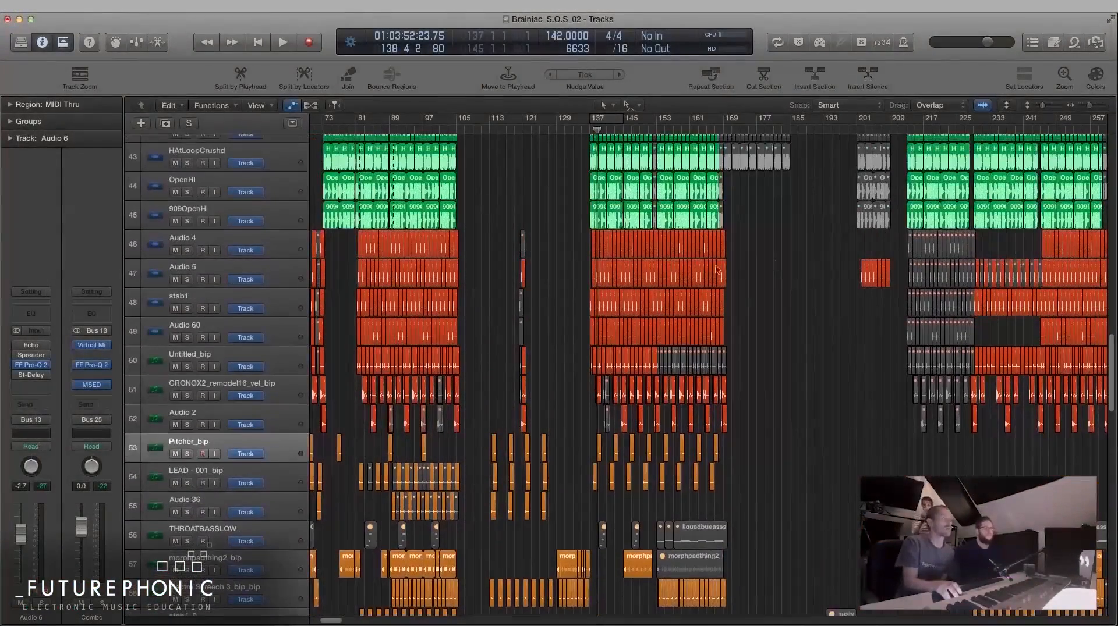
pyautogui.click(297, 248)
pyautogui.press('a')
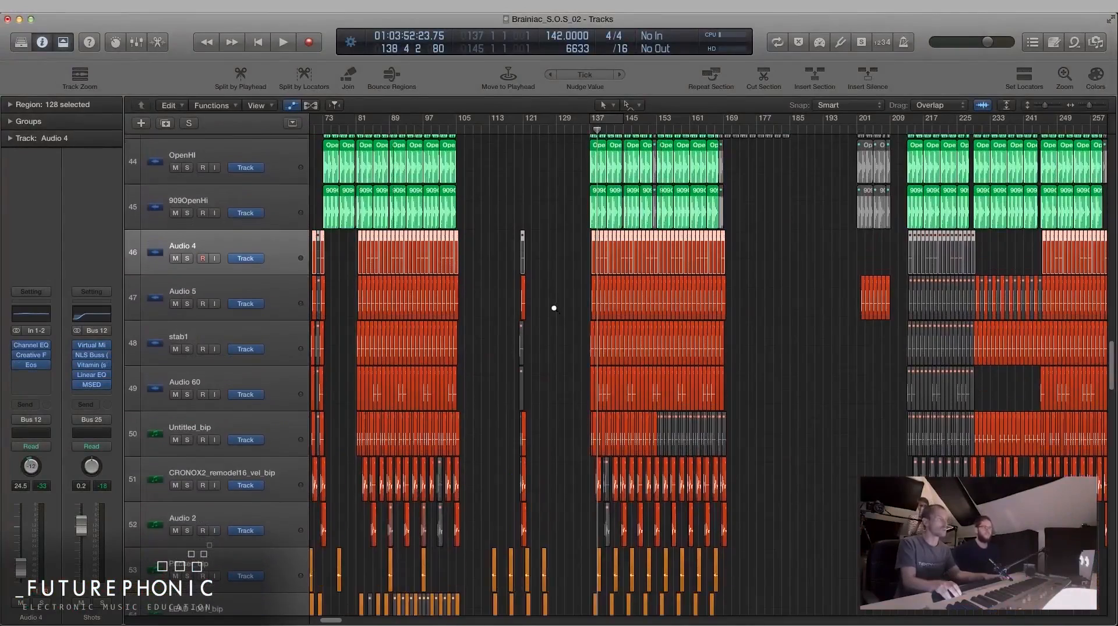
pyautogui.press('a')
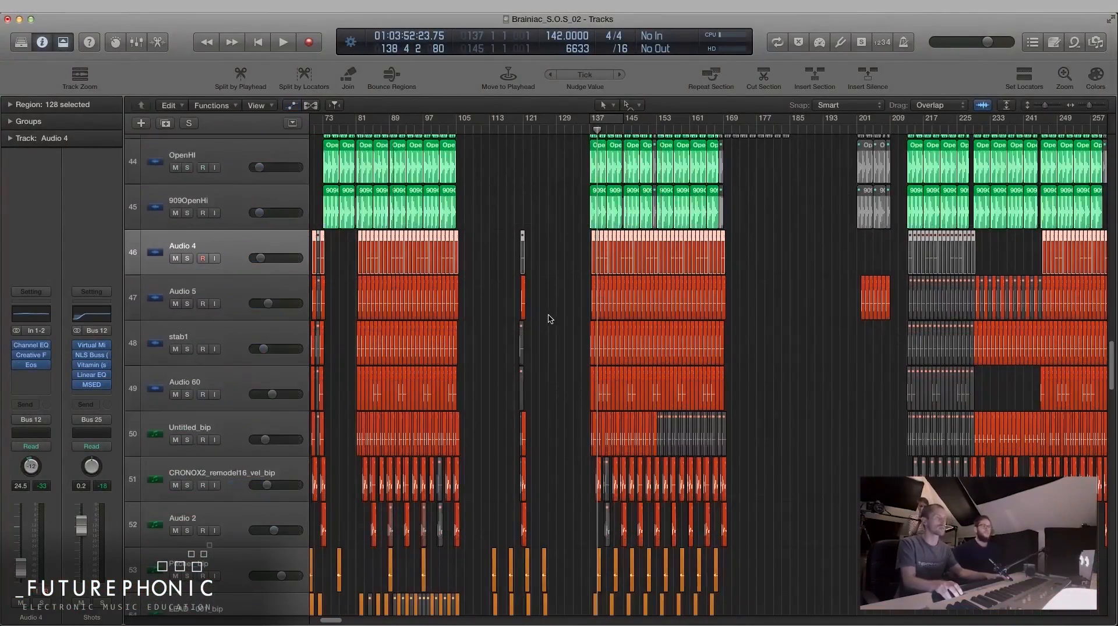
# - Examine how the stab tracks from Audio 4 to Audio 2 sit among the neighbouring drum and lead tracks from bar 137
pyautogui.press('super+Right')
pyautogui.press('super+Right')
pyautogui.press('super+Right')
pyautogui.press('super+Up')
pyautogui.press('super+Up')
pyautogui.press('super+Up')
pyautogui.hscroll(1, 486, 317)
pyautogui.hscroll(1, 486, 316)
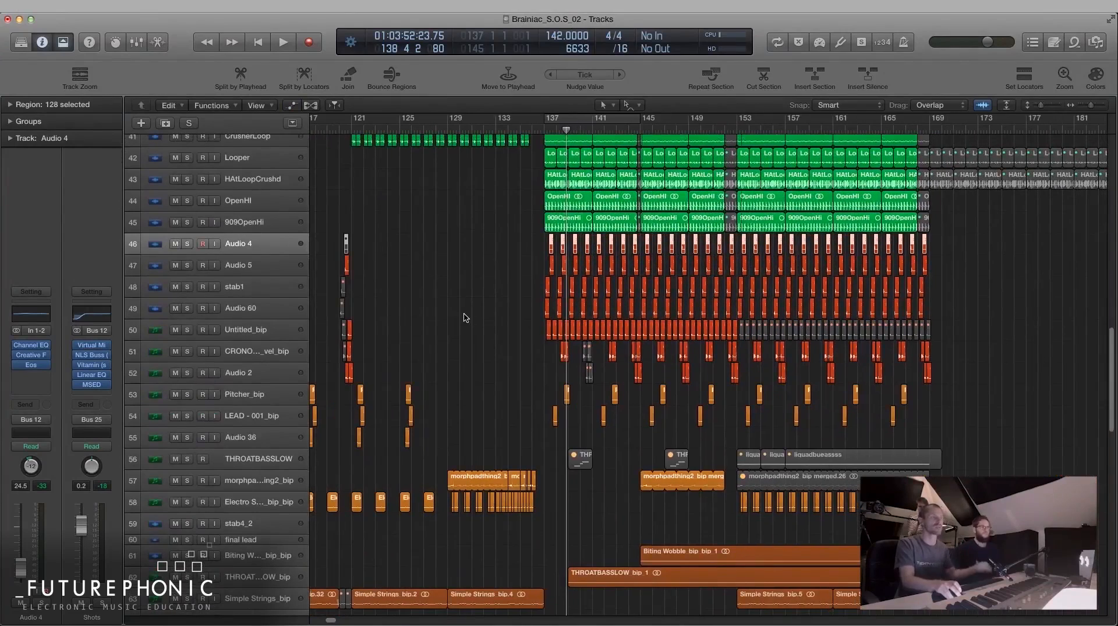
pyautogui.scroll(3, 466, 317)
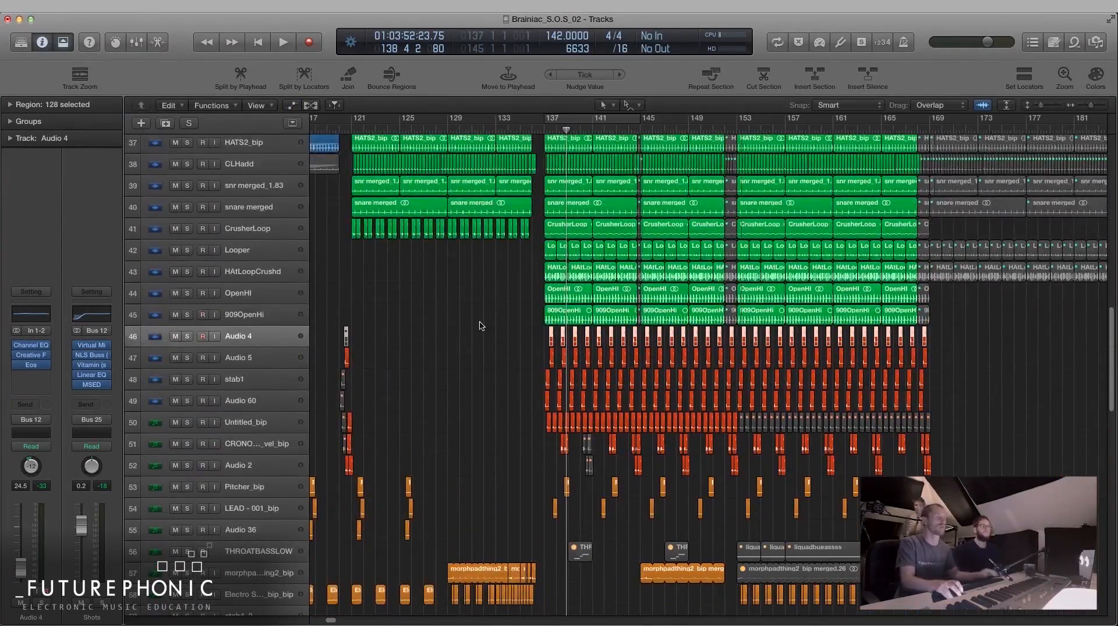
pyautogui.press('super+Up')
pyautogui.scroll(-4, 473, 473)
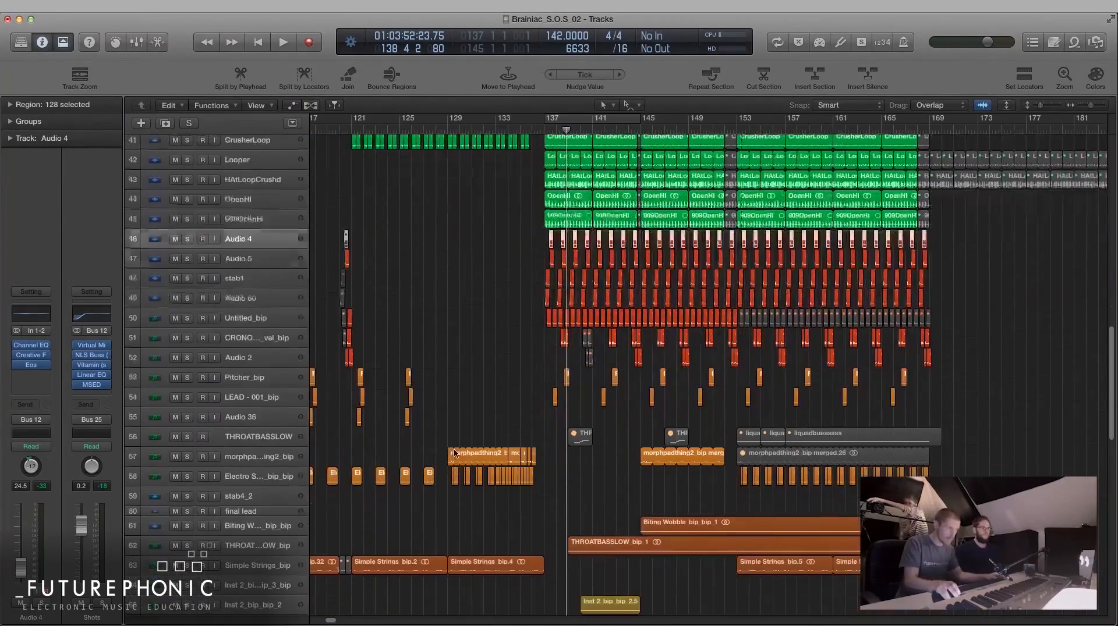
# - Select the Pitcher_bip track just below the stab group, with more of the arrangement in view
pyautogui.press('super+Left')
pyautogui.press('super+Left')
pyautogui.click(267, 381)
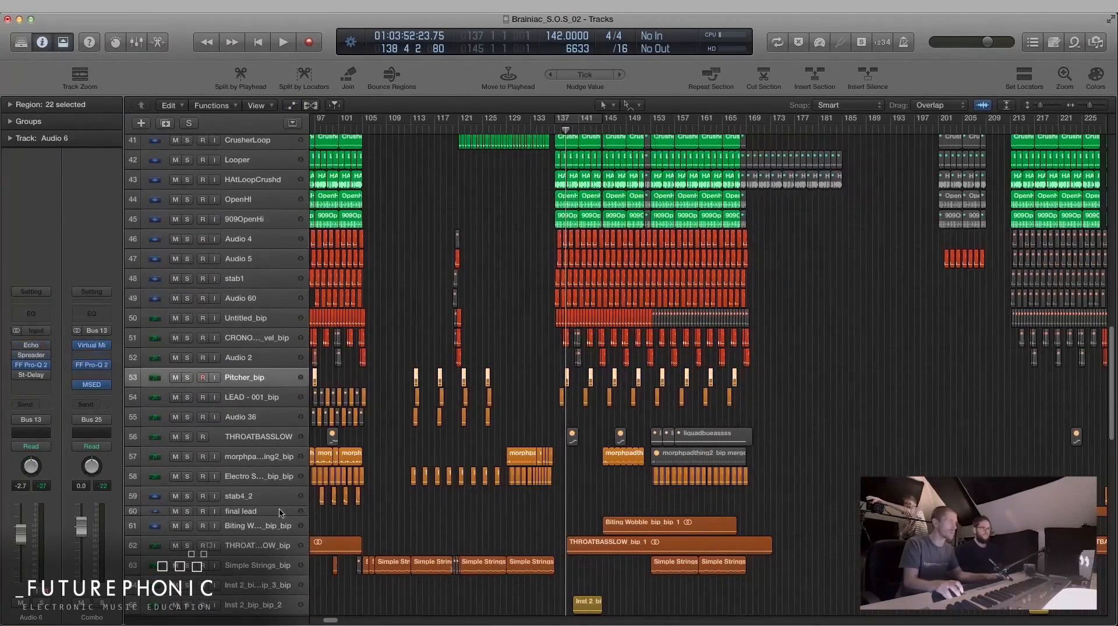
# - Select the tracks from Pitcher_bip through stab4_2 and place the playhead near bar 56, with the following bars in close view
pyautogui.keyDown('shift'); pyautogui.click(274, 499); pyautogui.keyUp('shift')
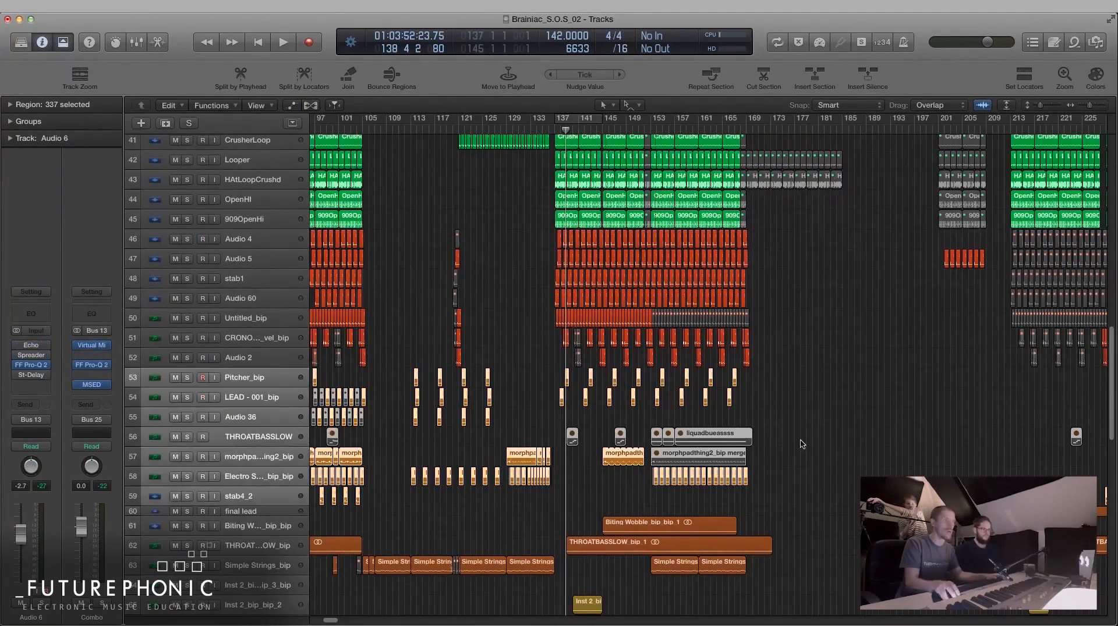
pyautogui.press('super+Left')
pyautogui.press('super+Left')
pyautogui.press('super+Left')
pyautogui.hscroll(-5, 751, 418)
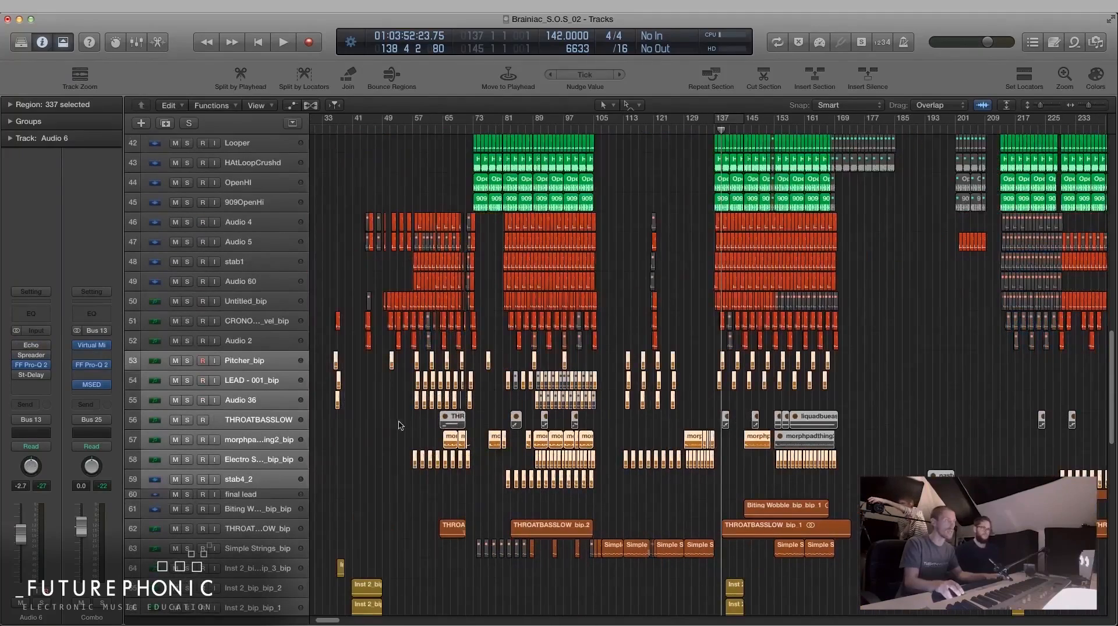
pyautogui.click(410, 128)
pyautogui.press('super+Right')
pyautogui.press('super+Right')
pyautogui.press('super+Right')
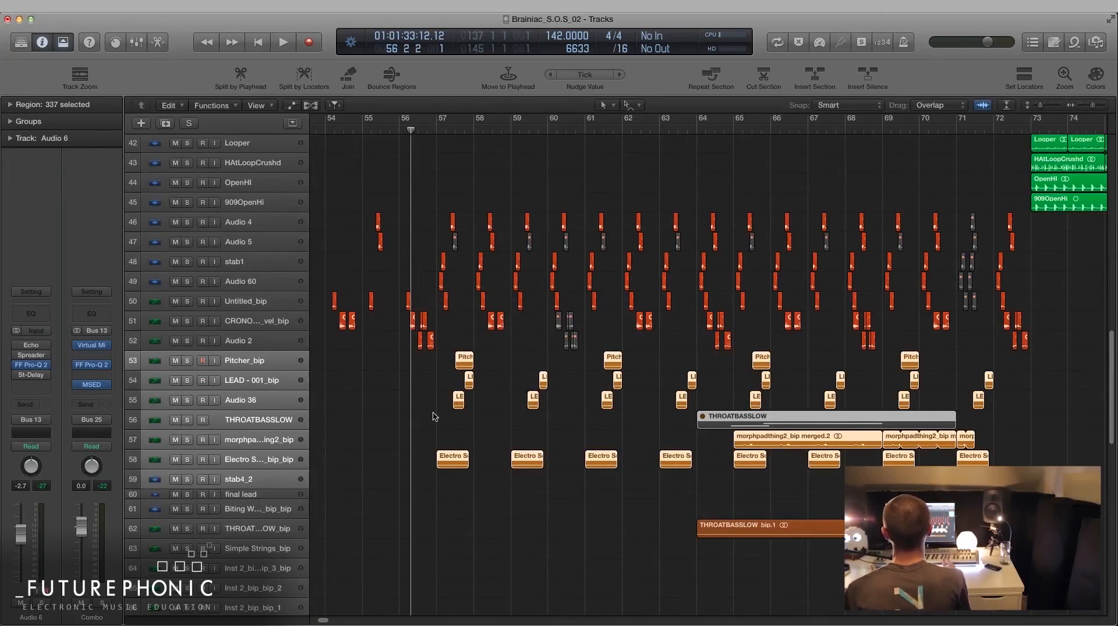
# - Select the tracks from Pitcher_bip through Electro Screech, solo them together and play them from bar 56
pyautogui.click(255, 512)
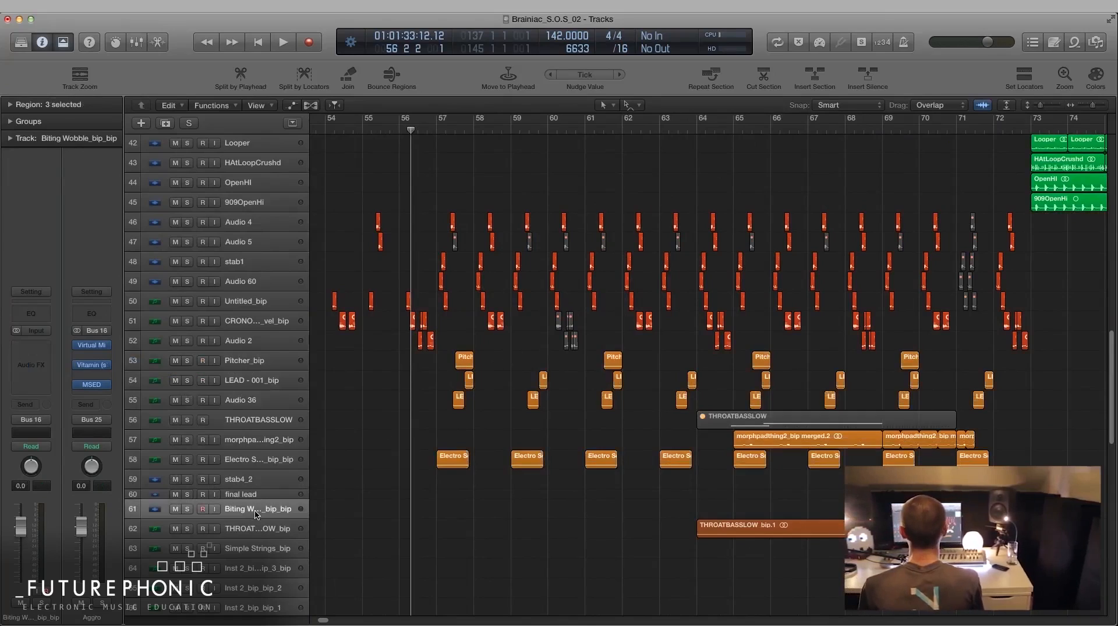
pyautogui.click(271, 362)
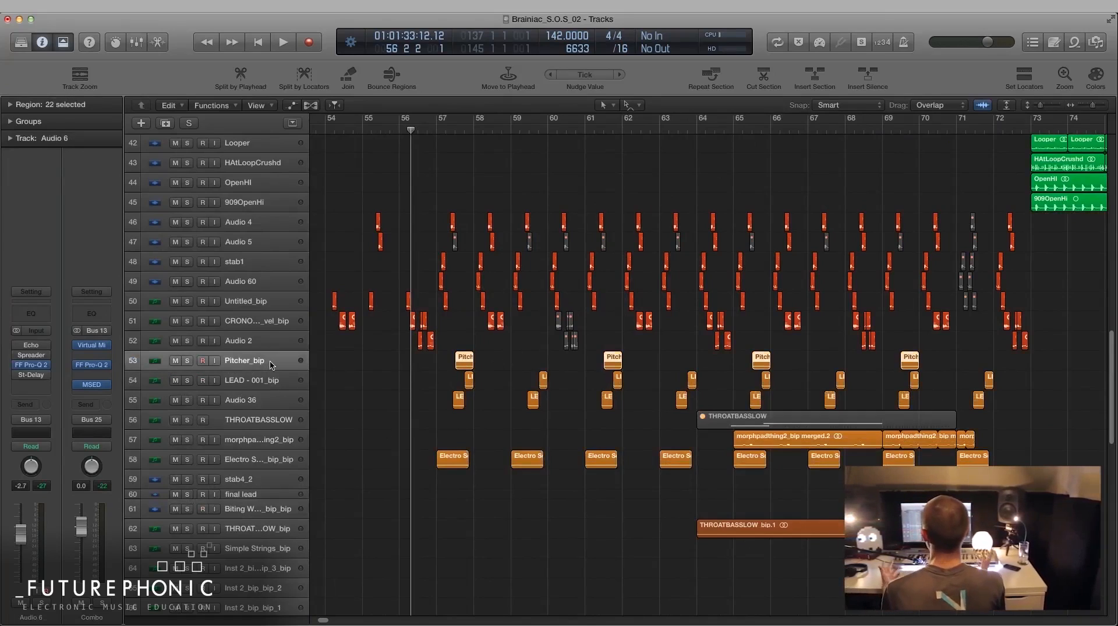
pyautogui.keyDown('shift'); pyautogui.click(187, 464); pyautogui.keyUp('shift')
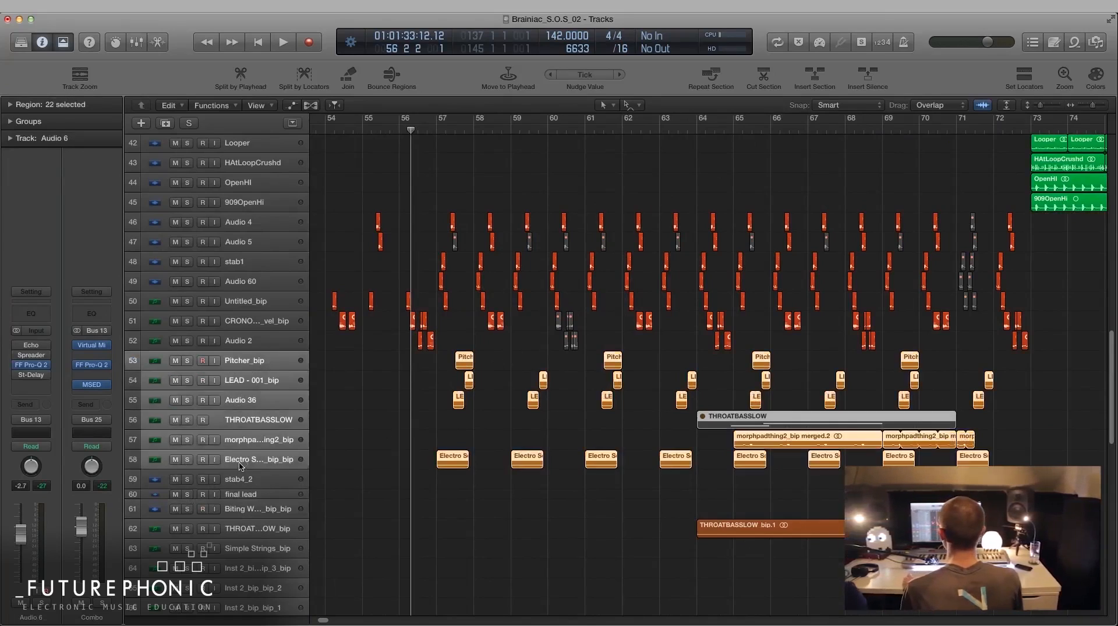
pyautogui.click(187, 460)
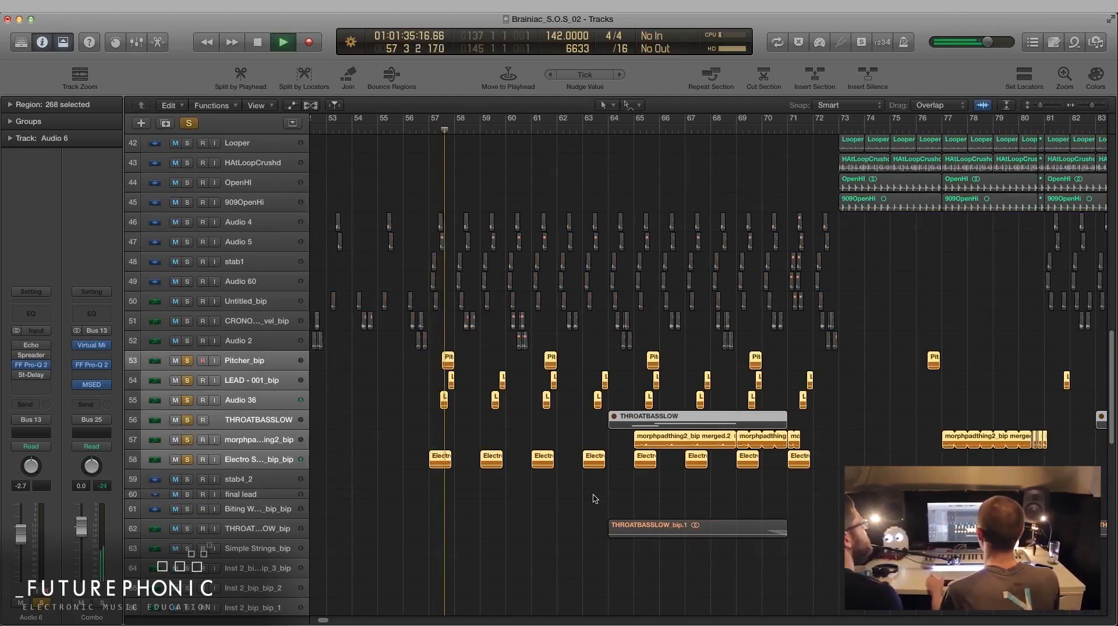
pyautogui.press('super+Right')
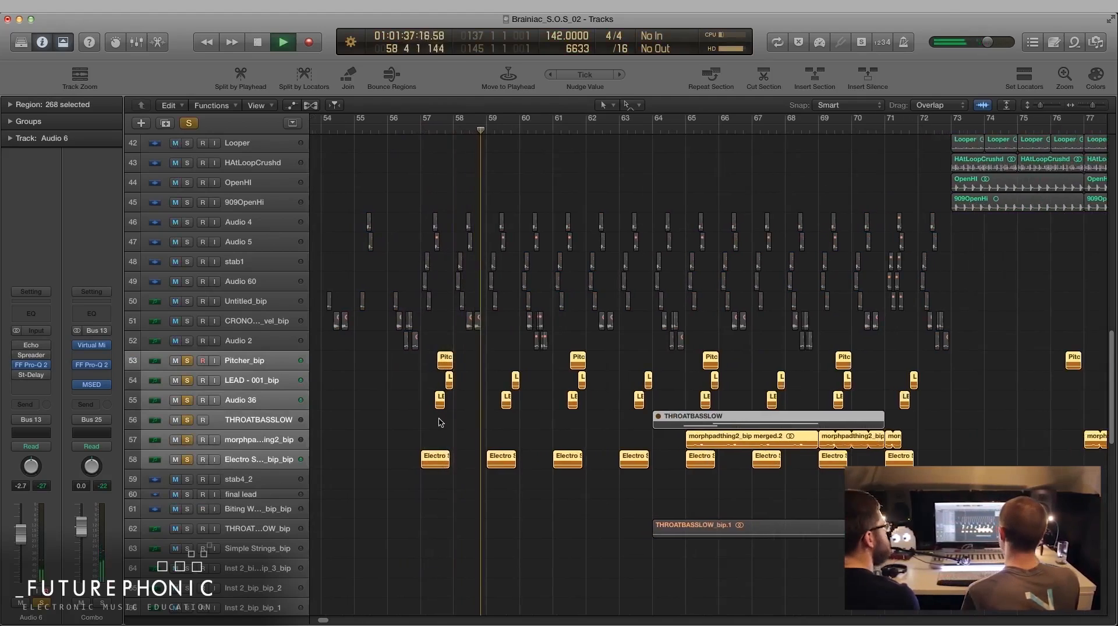
pyautogui.press('XF86AudioRaiseVolume')
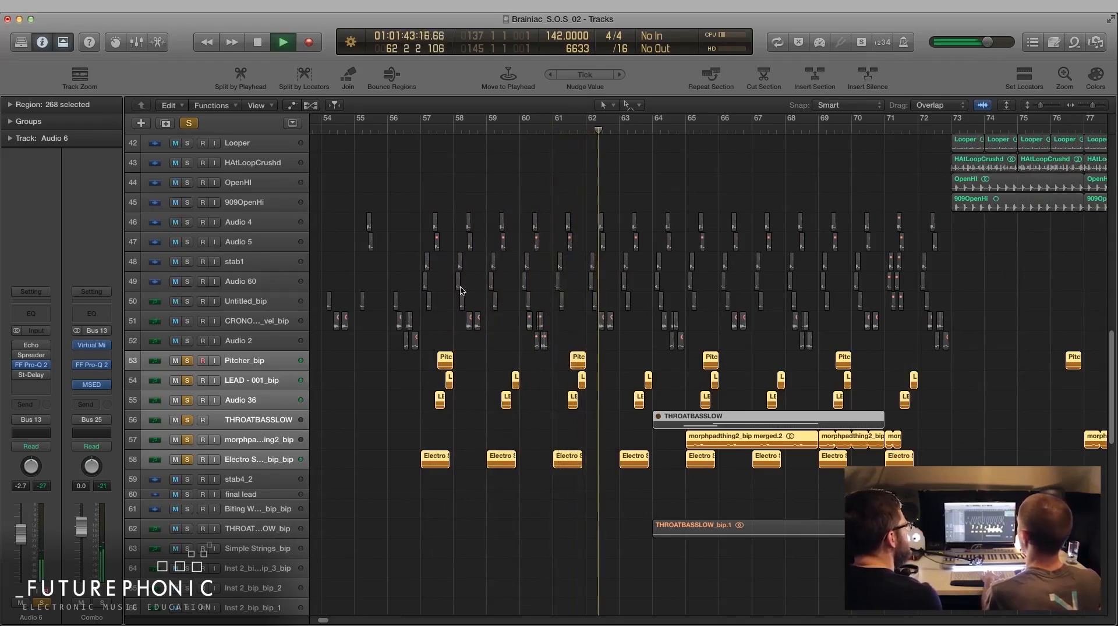
# - Add the stab tracks from Audio 4 to Audio 2 and the kickF# track to the solo during playback
pyautogui.moveTo(187, 222); pyautogui.dragTo(178, 341)
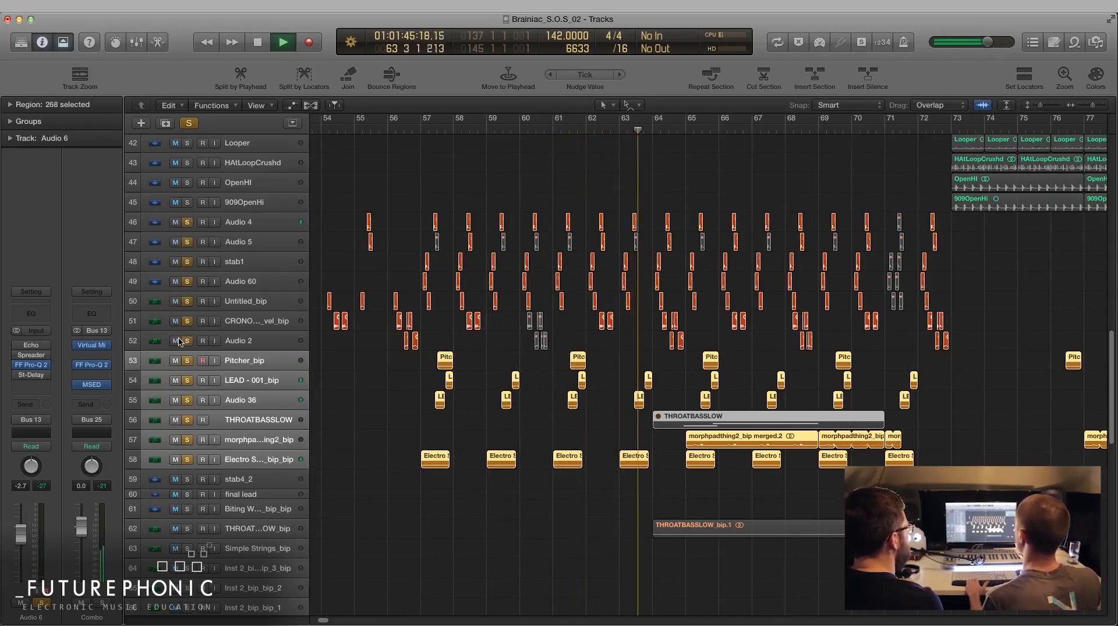
pyautogui.scroll(3, 629, 326)
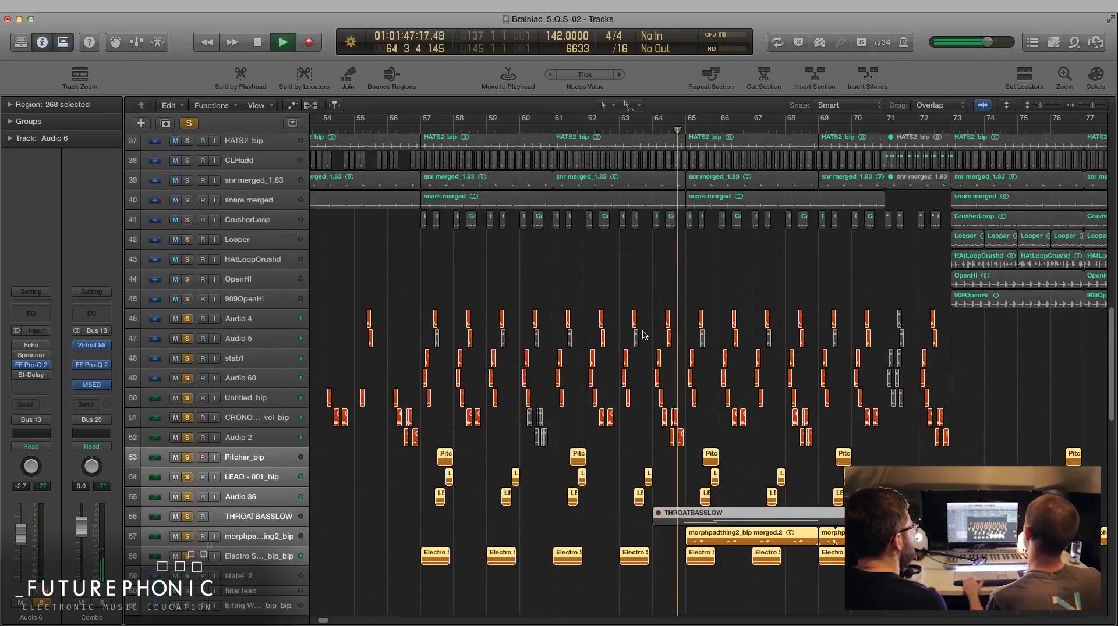
pyautogui.press('super+Up')
pyautogui.press('super+Up')
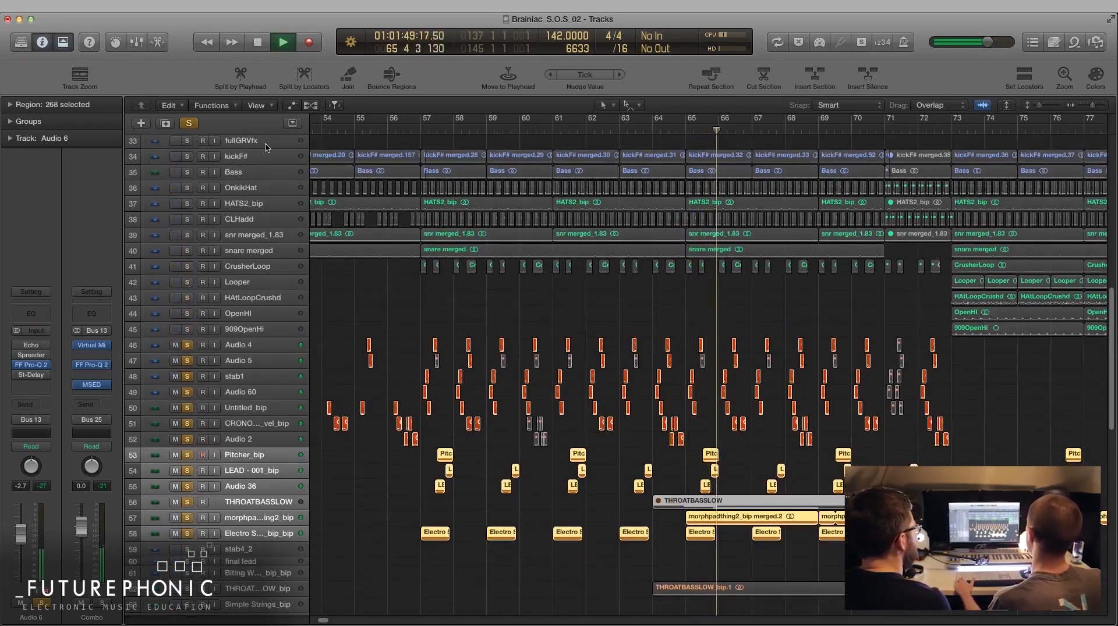
pyautogui.click(187, 157)
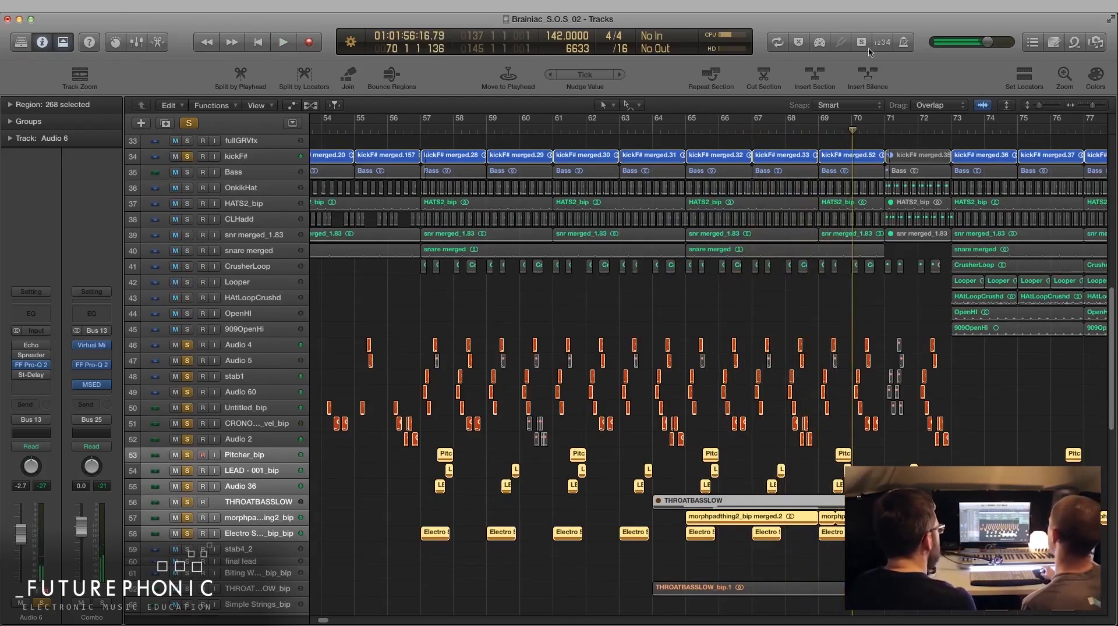
# - Set the cycle range from bar 57 to bar 65 and take kickF# out of the solo
pyautogui.moveTo(558, 162); pyautogui.dragTo(685, 145)
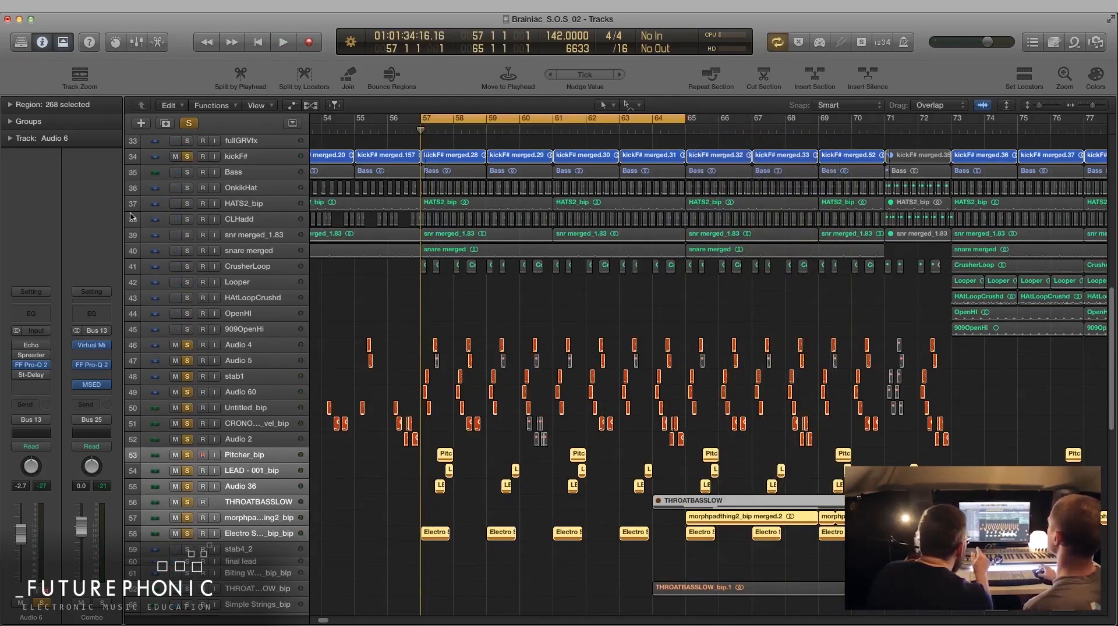
pyautogui.click(190, 158)
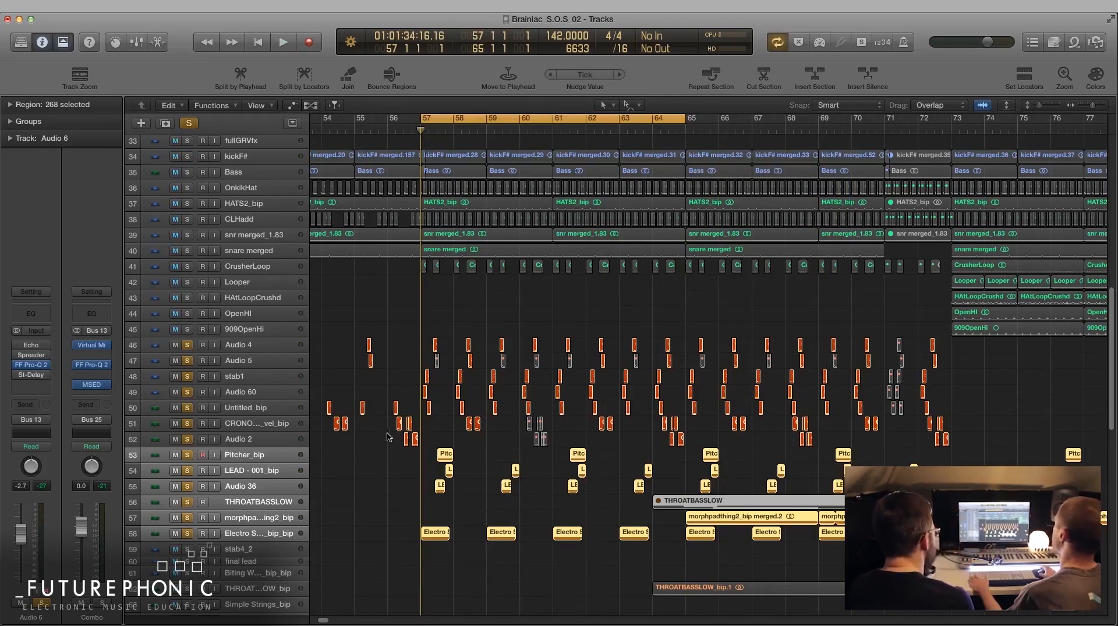
pyautogui.press('super+Right')
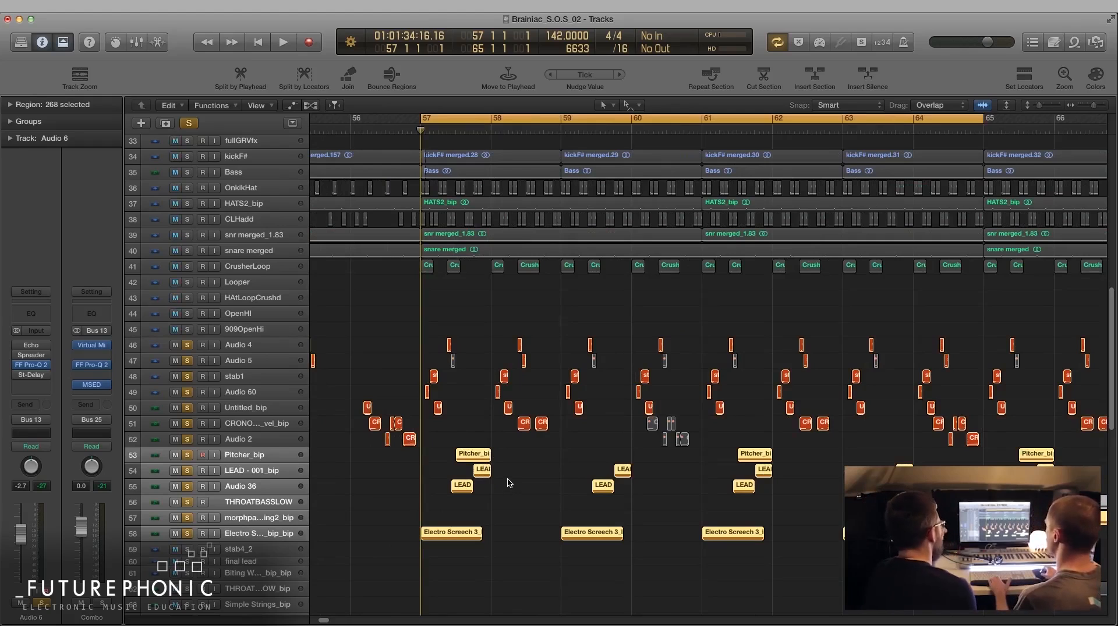
# - Play the soloed stabs and leads from bar 57, view their spectrum in the RME DIGICheck Totalyser, and stop playback back in the arrangement
pyautogui.press('space')
pyautogui.moveTo(813, 621)
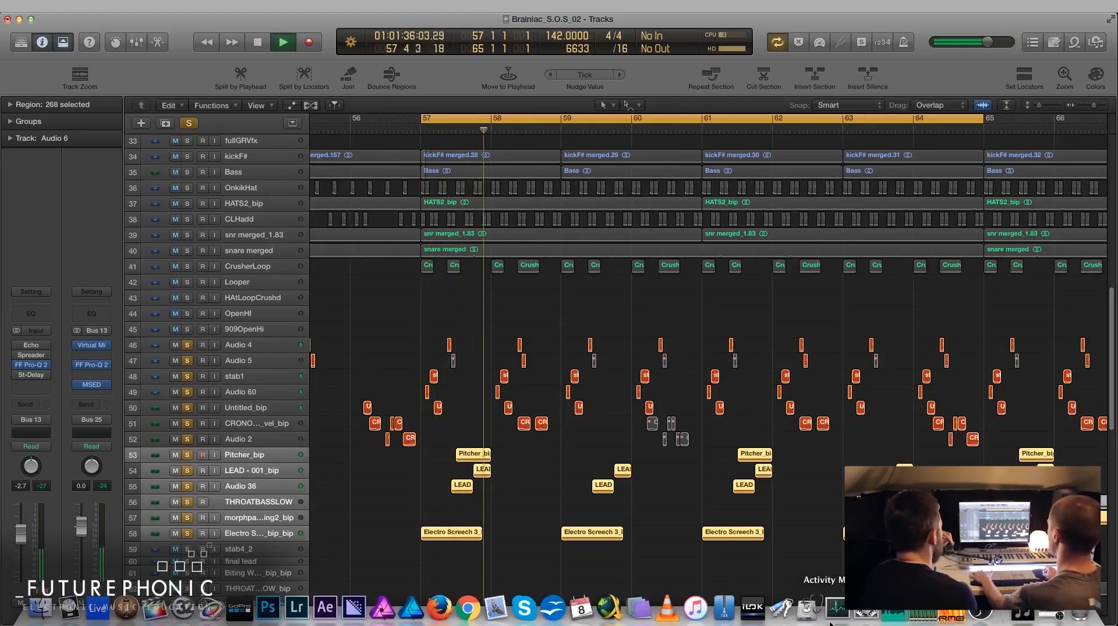
pyautogui.click(894, 617)
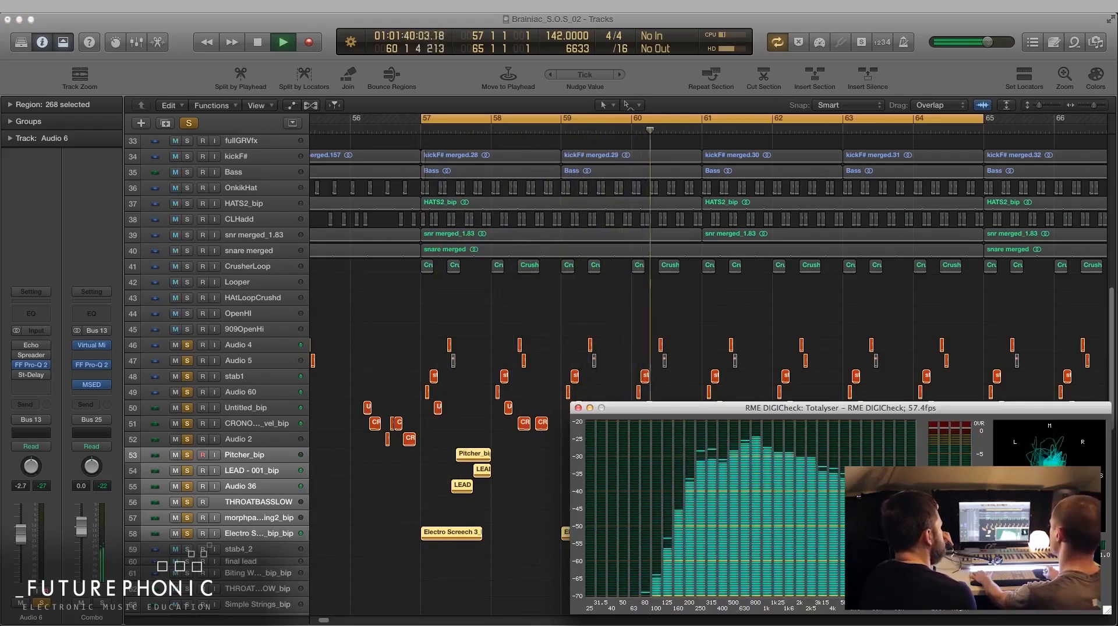
pyautogui.click(540, 483)
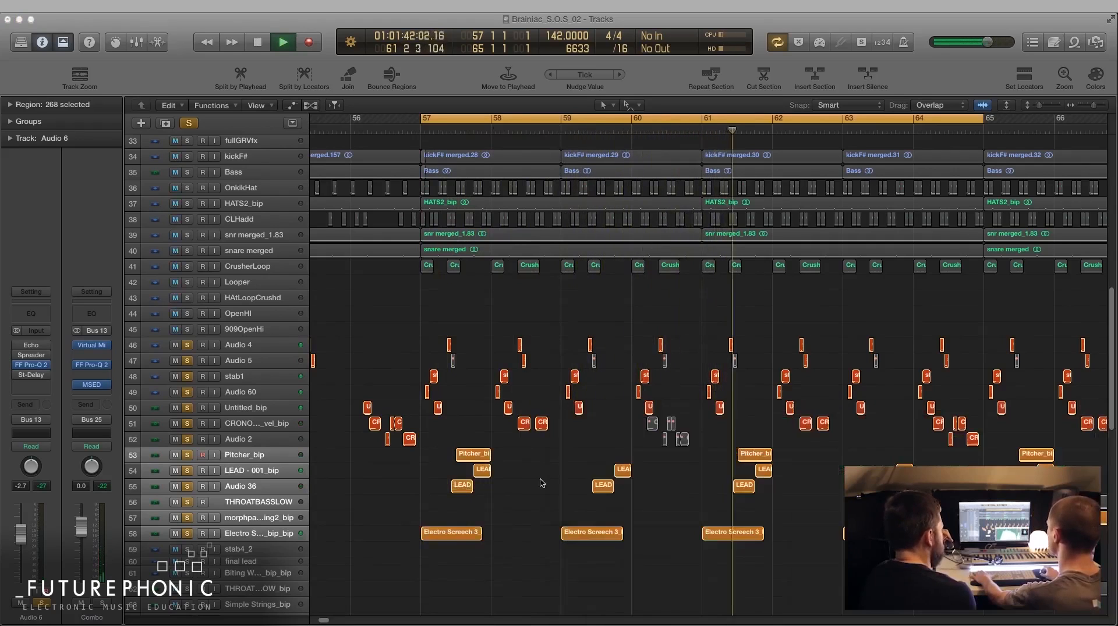
pyautogui.press('space')
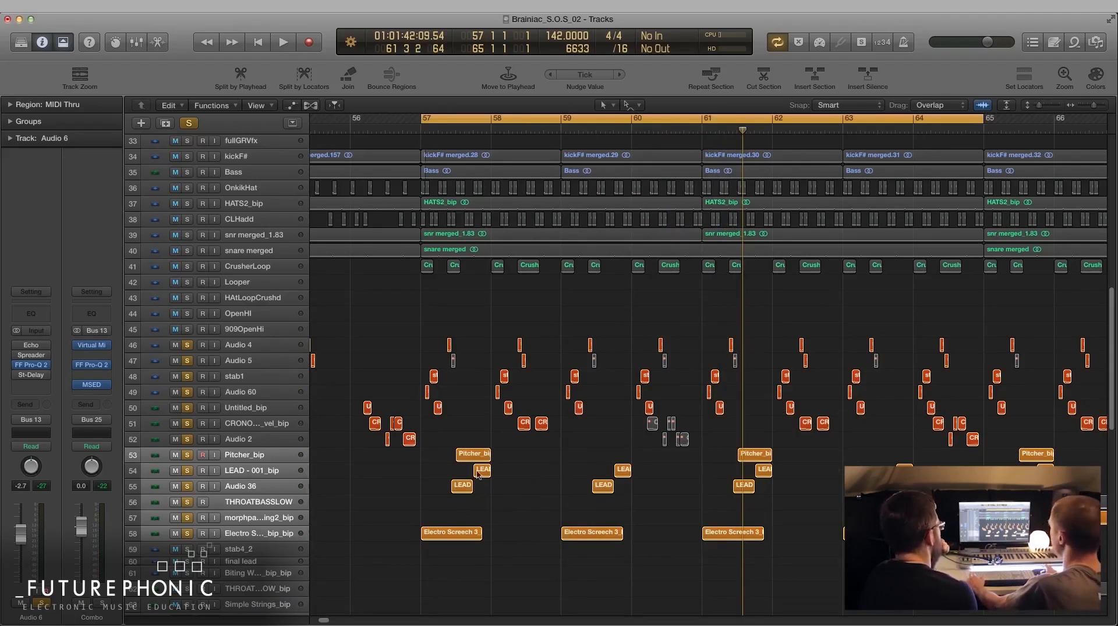
# - Clear the solo from all soloed stab and lead tracks
pyautogui.click(188, 124)
pyautogui.scroll(-3, 544, 307)
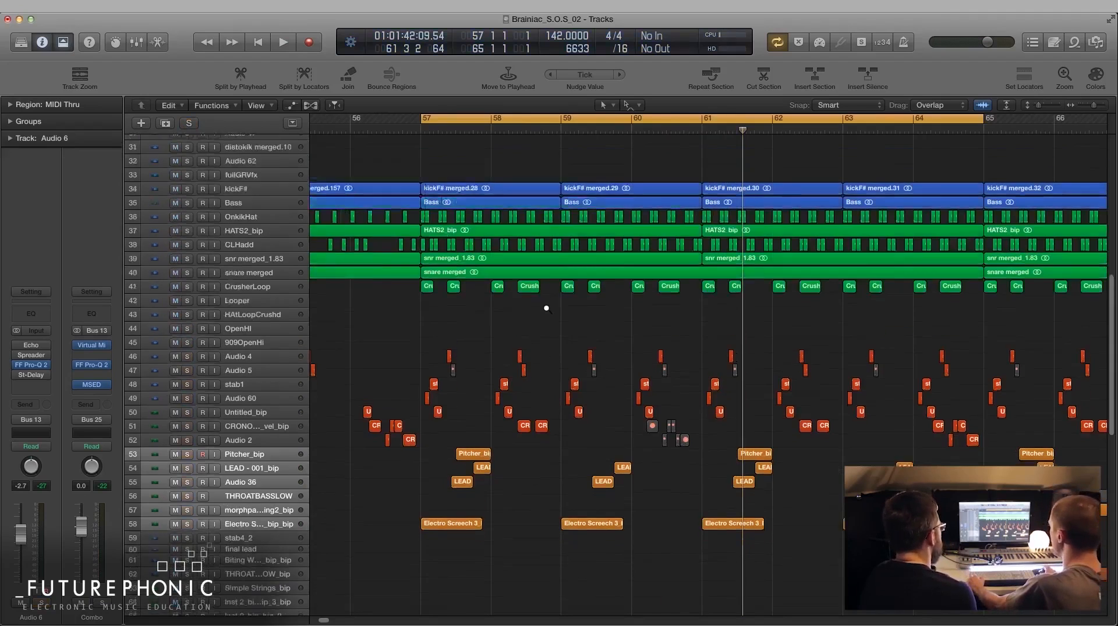